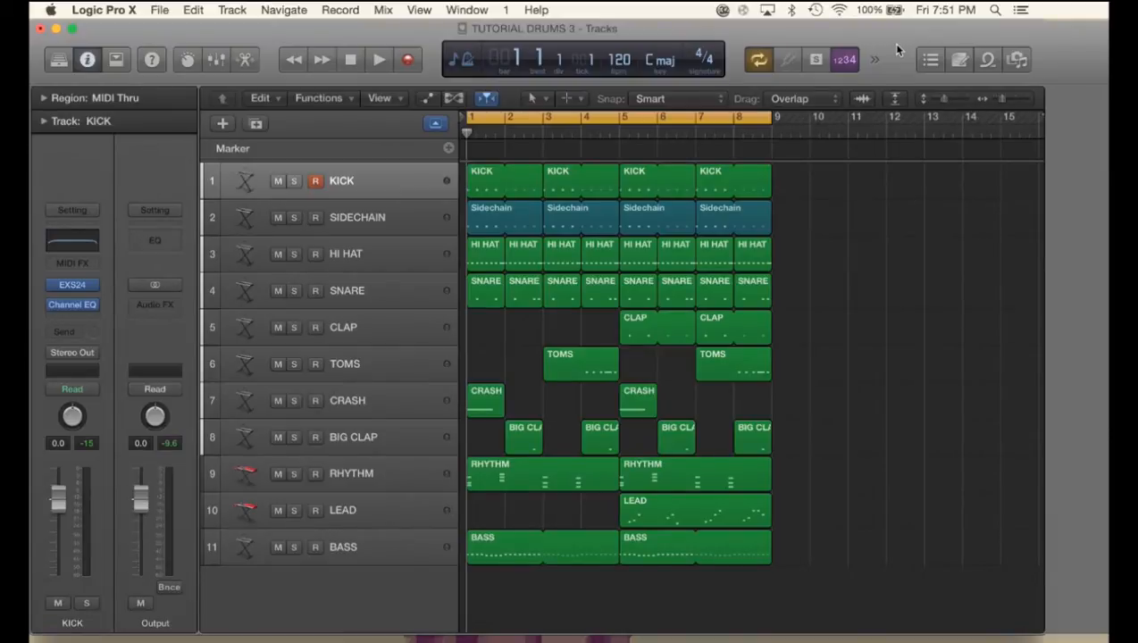
- Play the full eight-bar arrangement through once and stop playback
key("space")
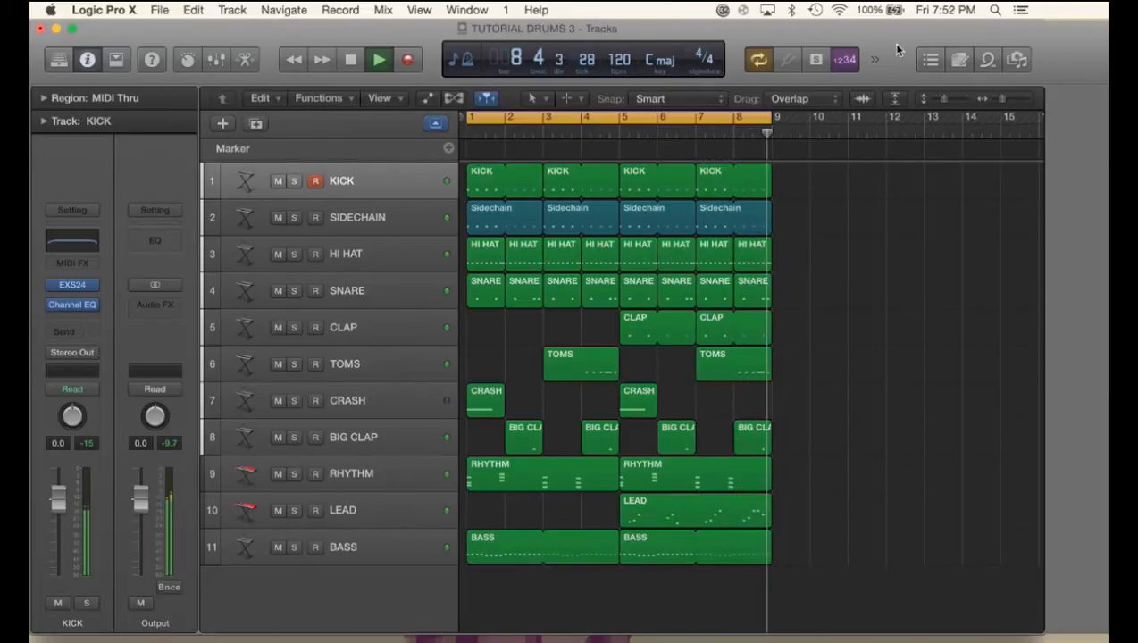
key("space")
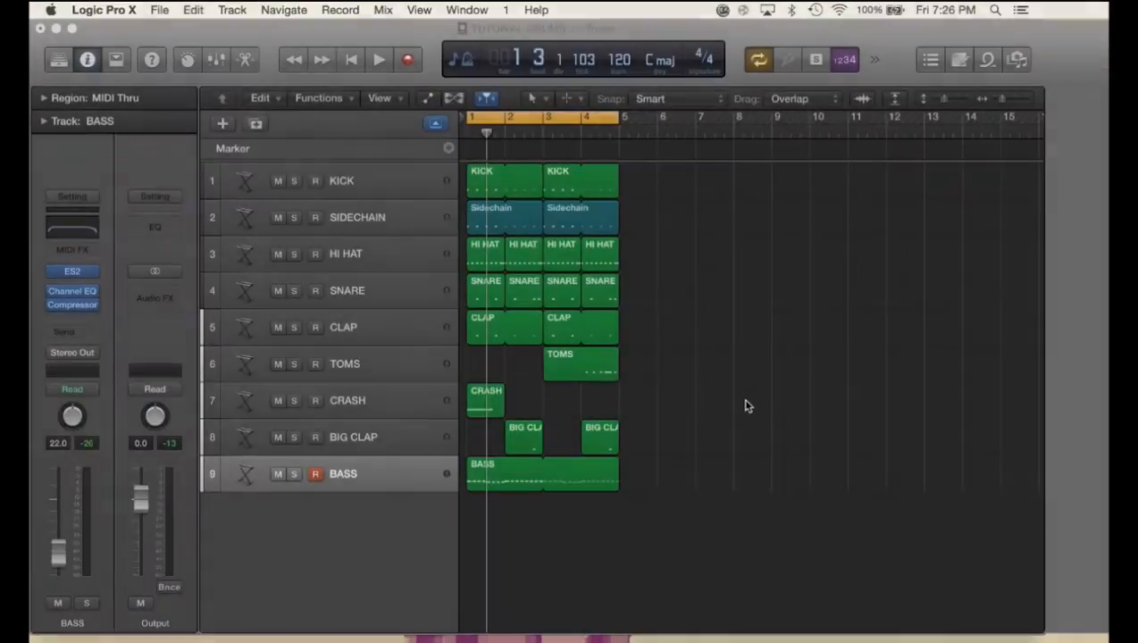
- Duplicate the BASS track to add a new software instrument track with the same channel settings
left_click(374, 435)
left_click(376, 467)
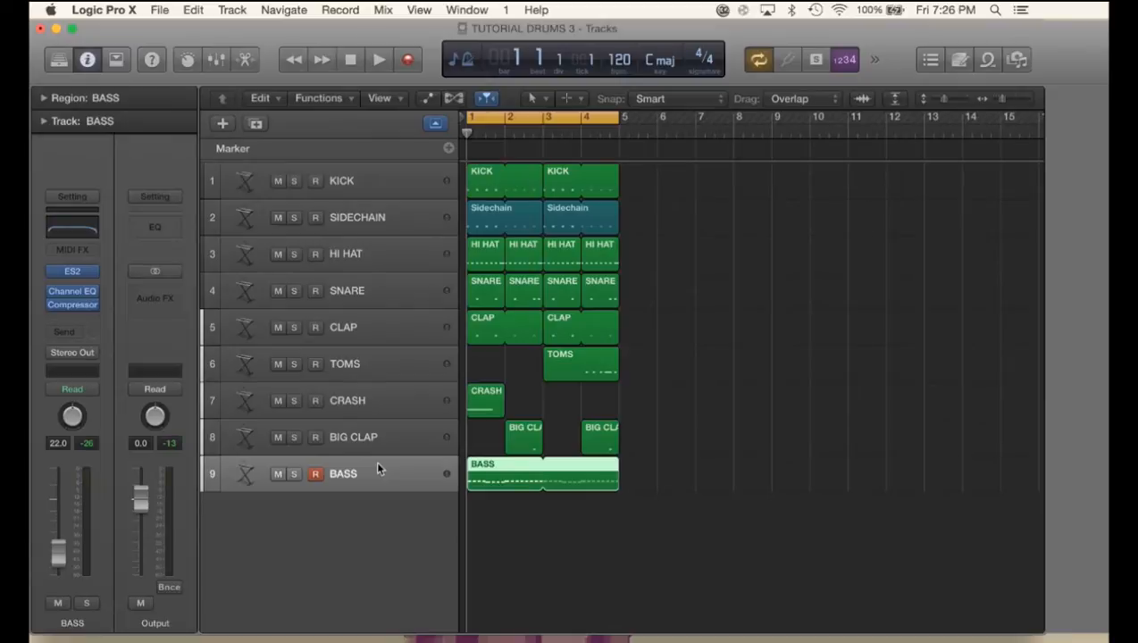
key("super+d")
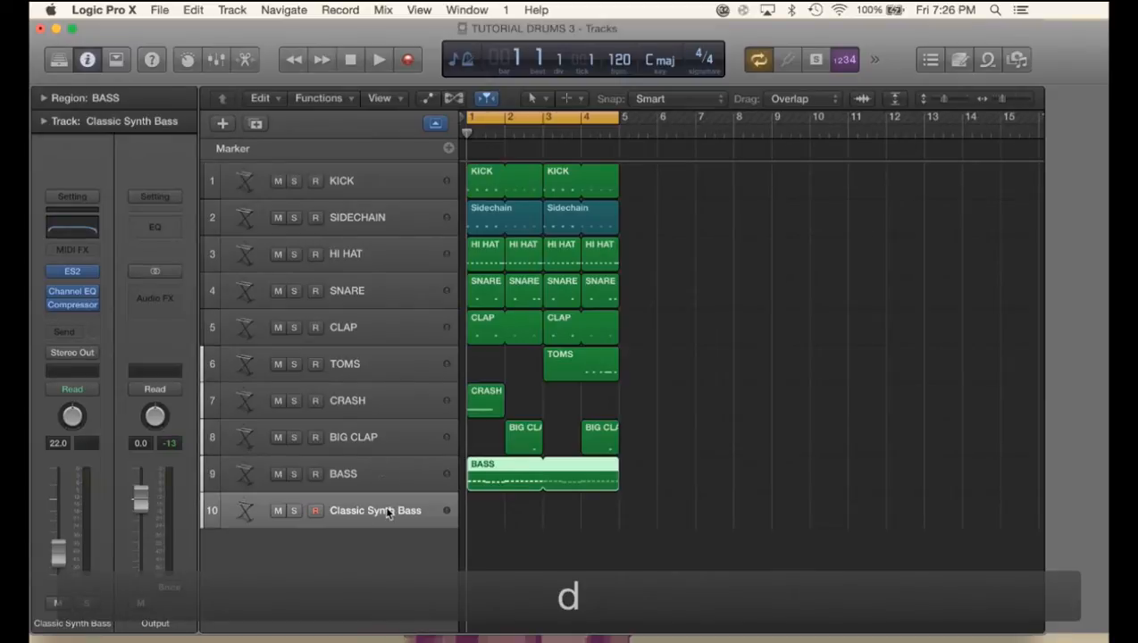
- Rename the newly duplicated track RHYTHM
double_click(378, 510)
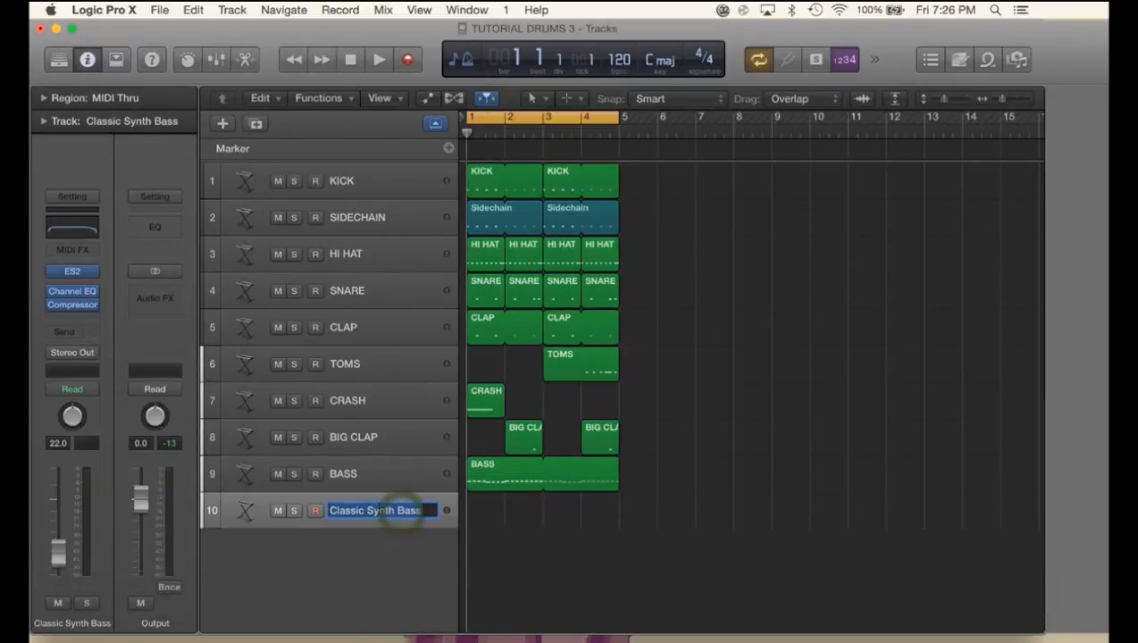
type("Rhyth")
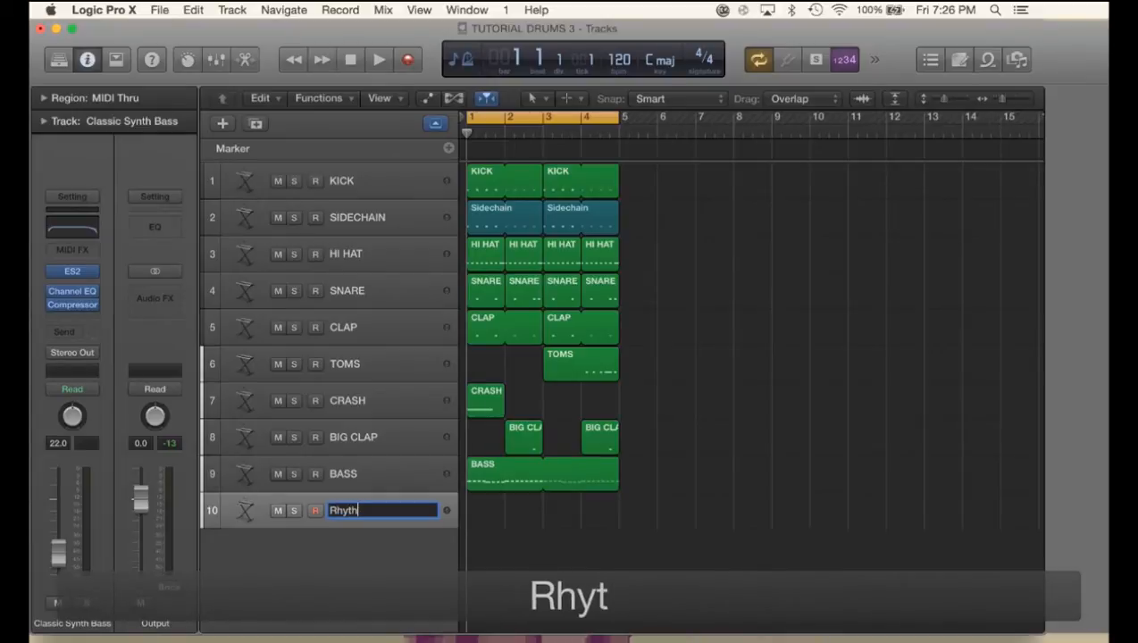
key("BackSpace")
key("BackSpace")
key("BackSpace")
type("HYTHM")
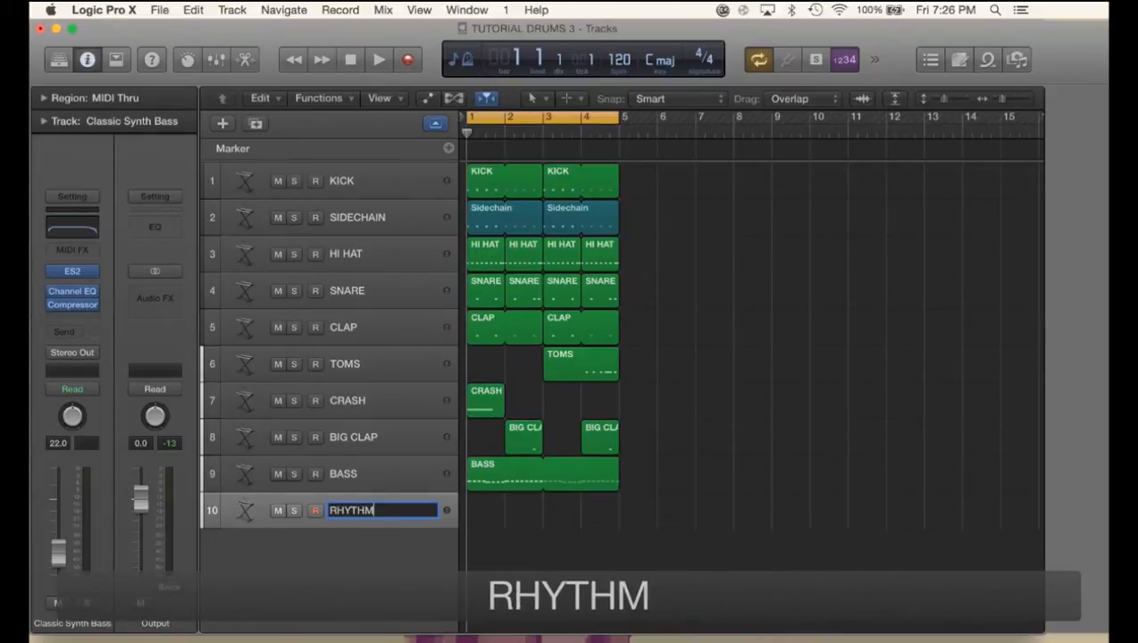
key("Return")
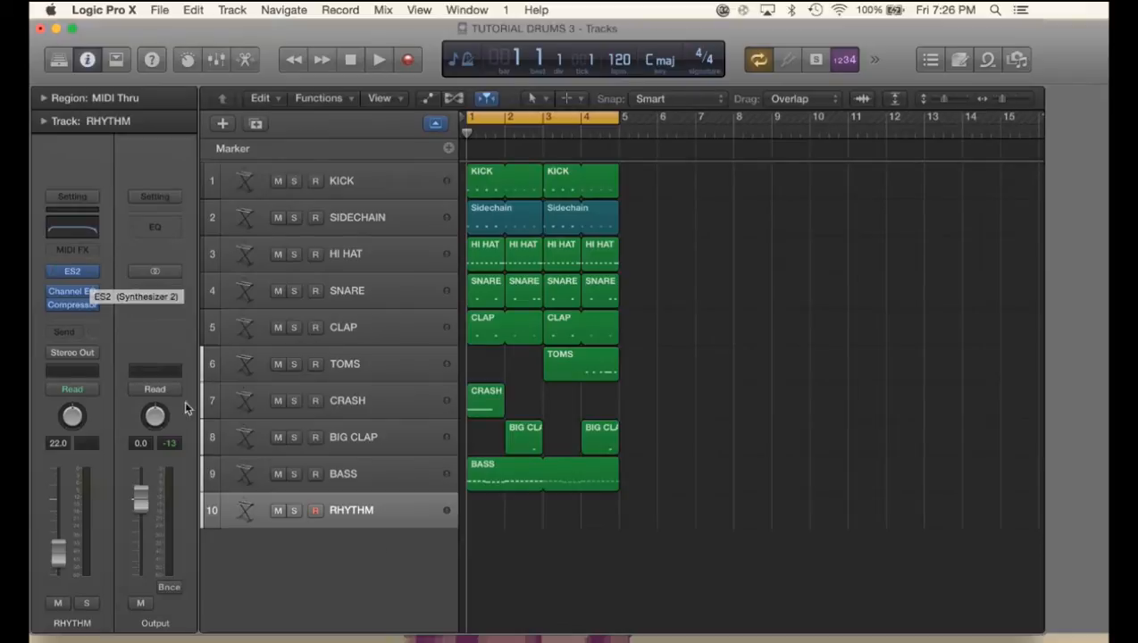
left_click(94, 275)
mouse_move(94, 275)
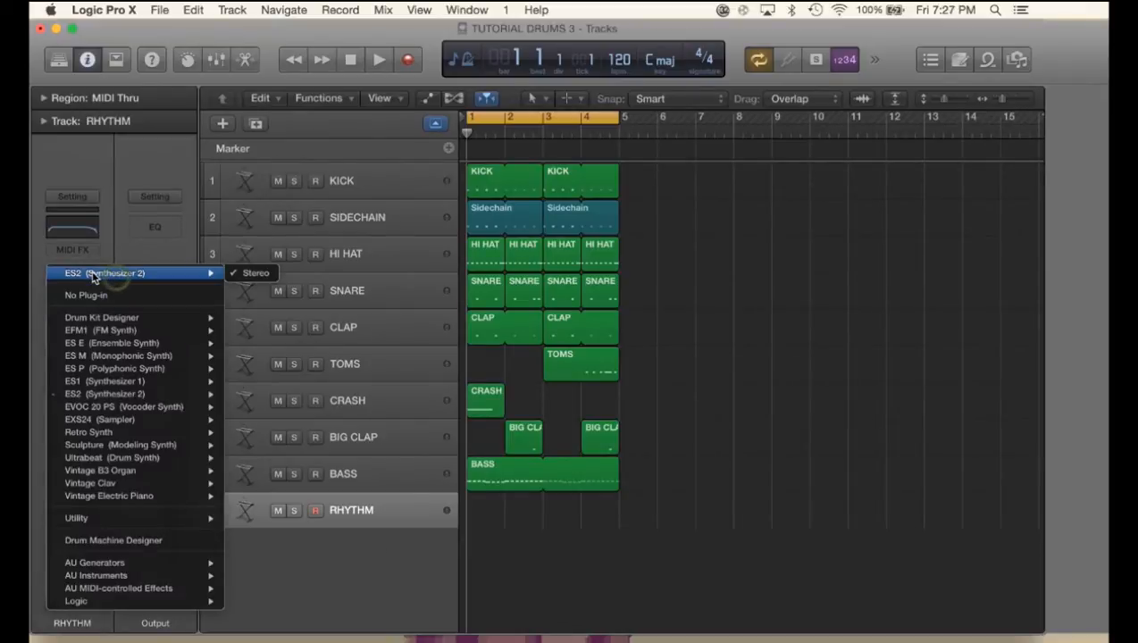
left_click(95, 218)
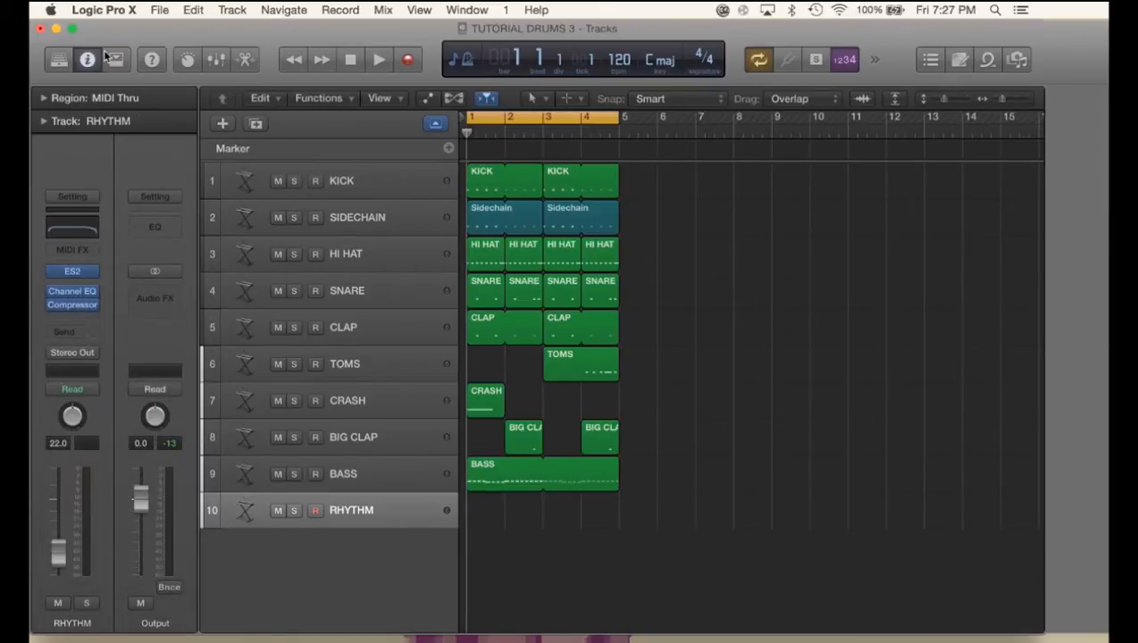
- Examine the Legacy and Compatibility packages in the additional content downloads, including GarageBand 11 Sounds and Instruments, without installing anything
left_click(106, 11)
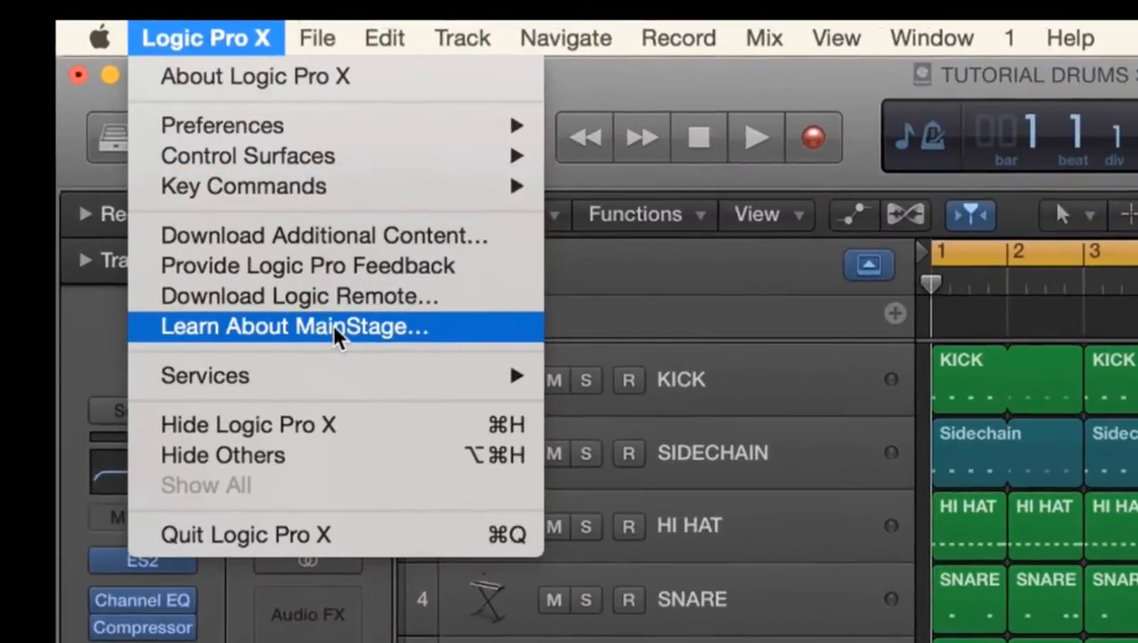
left_click(366, 234)
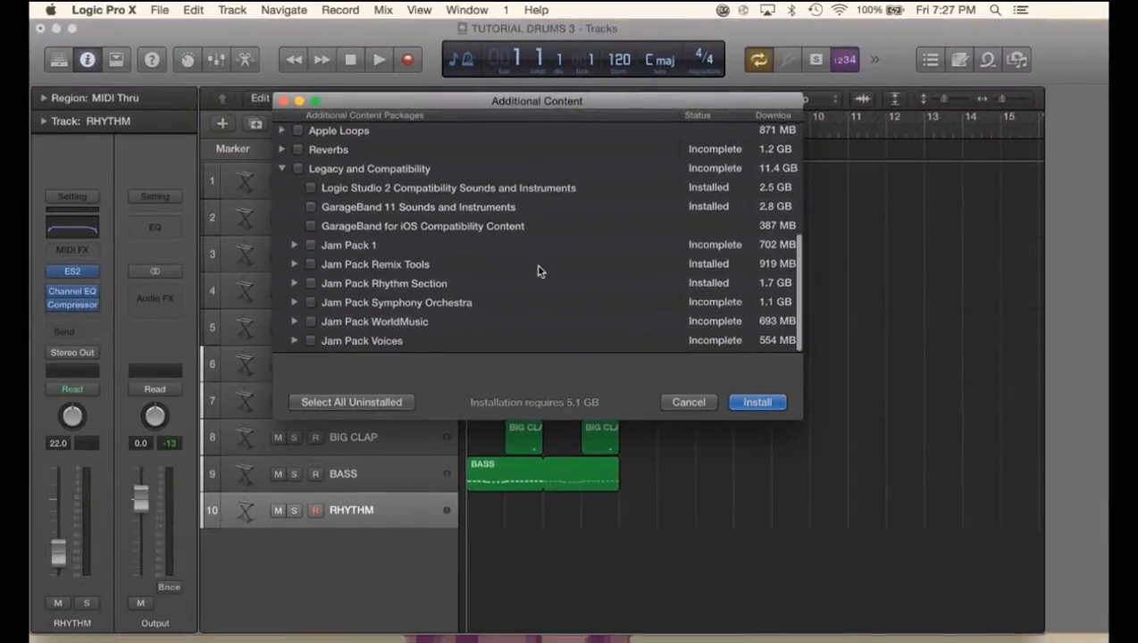
scroll(538, 271, "up", 5)
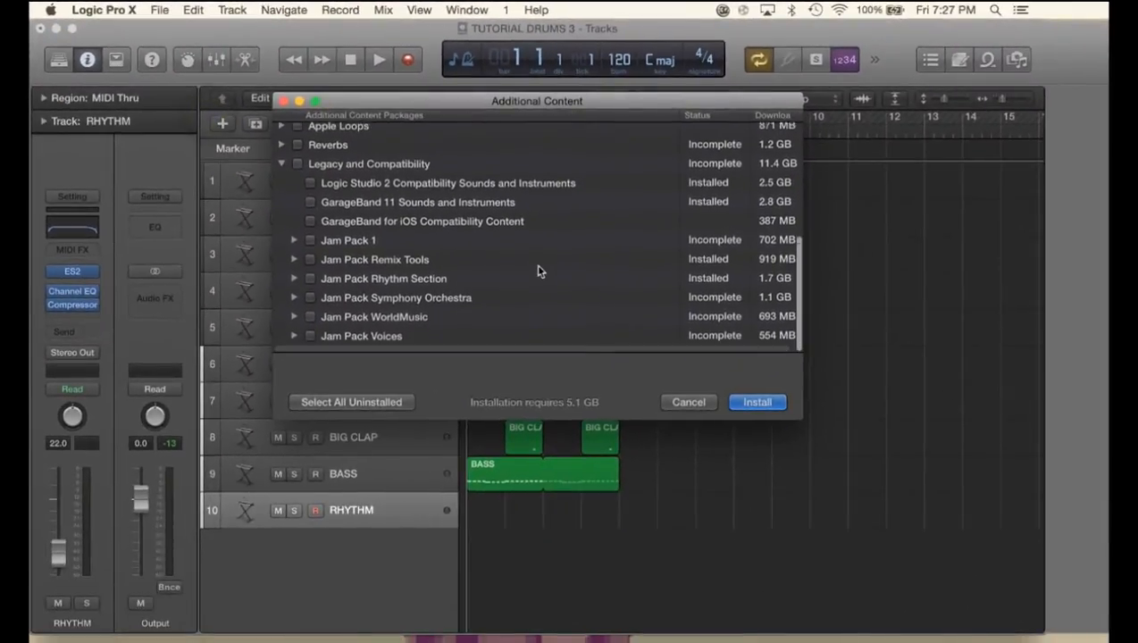
scroll(538, 270, "down", 1)
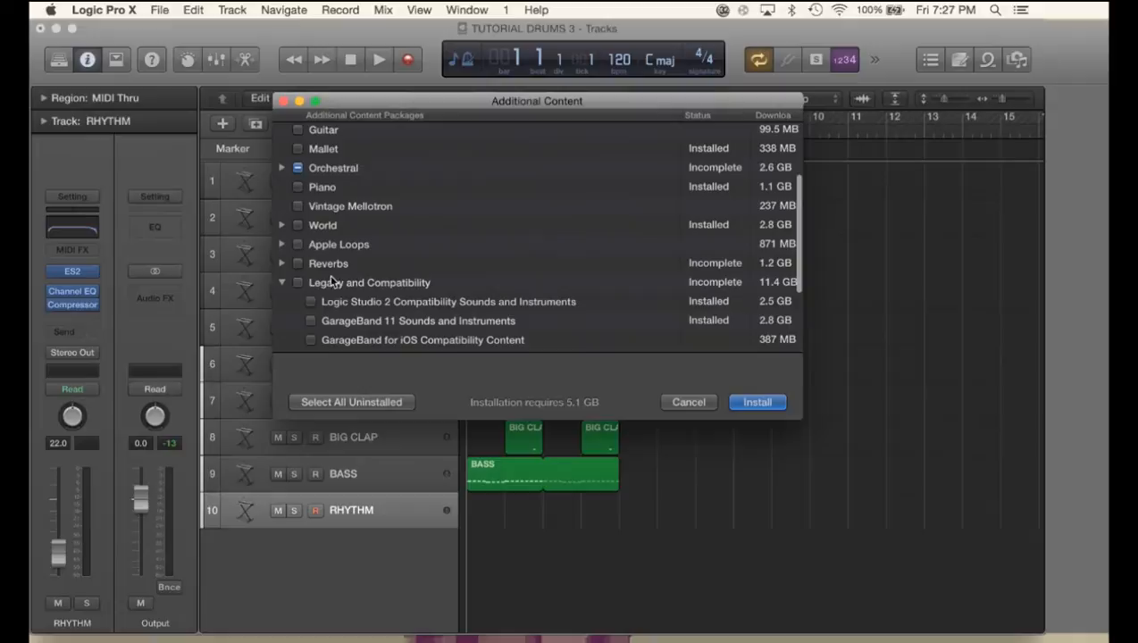
left_click(283, 285)
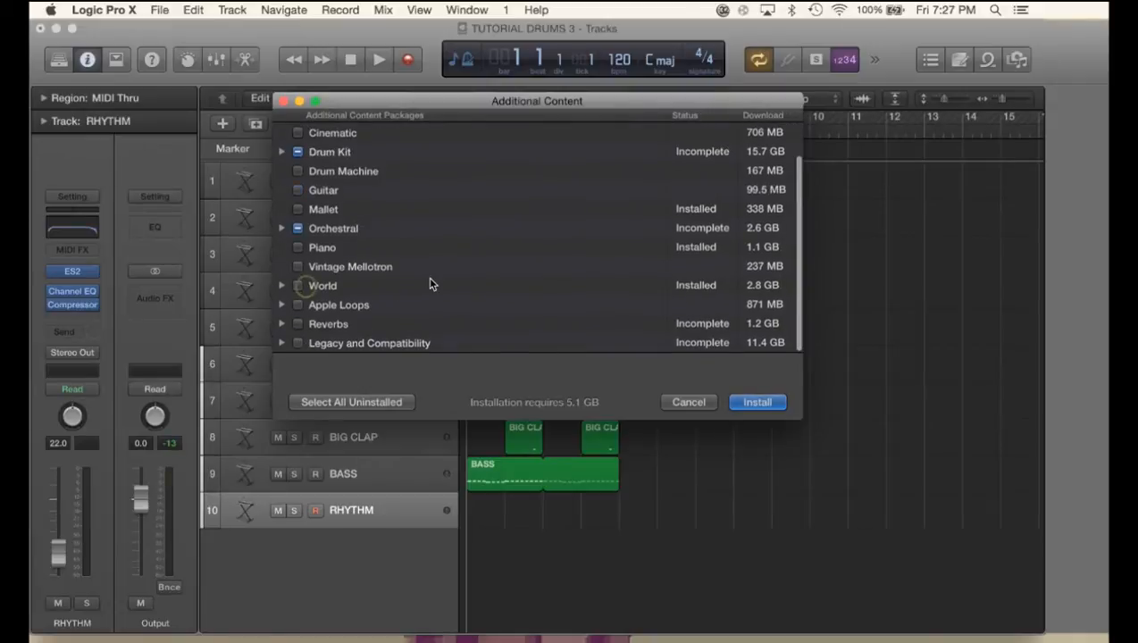
left_click(281, 343)
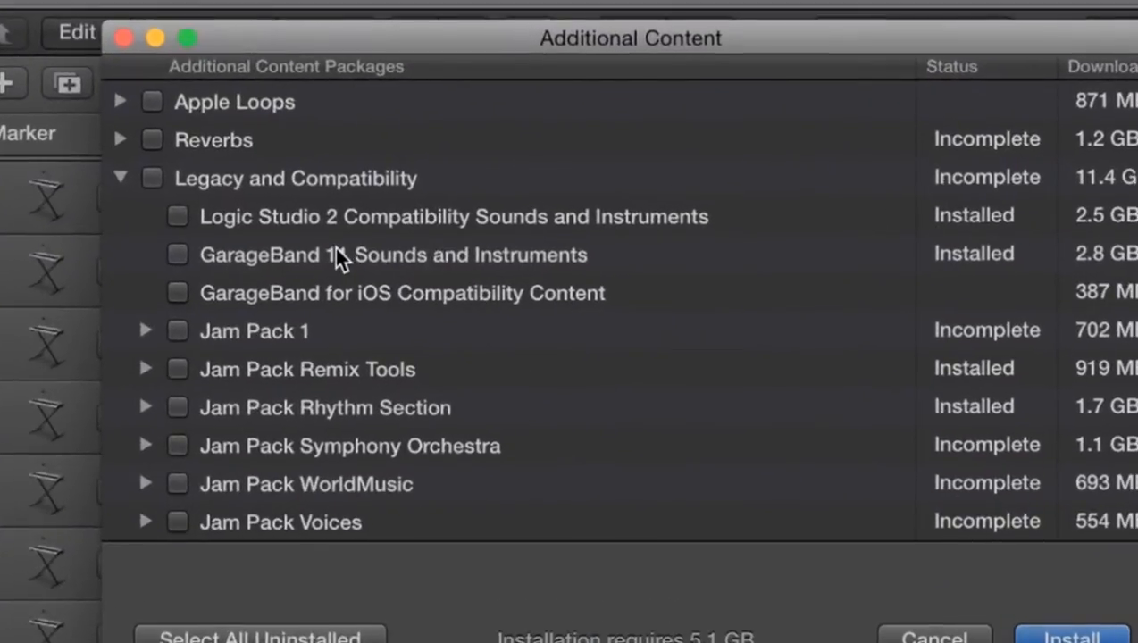
left_click(389, 210)
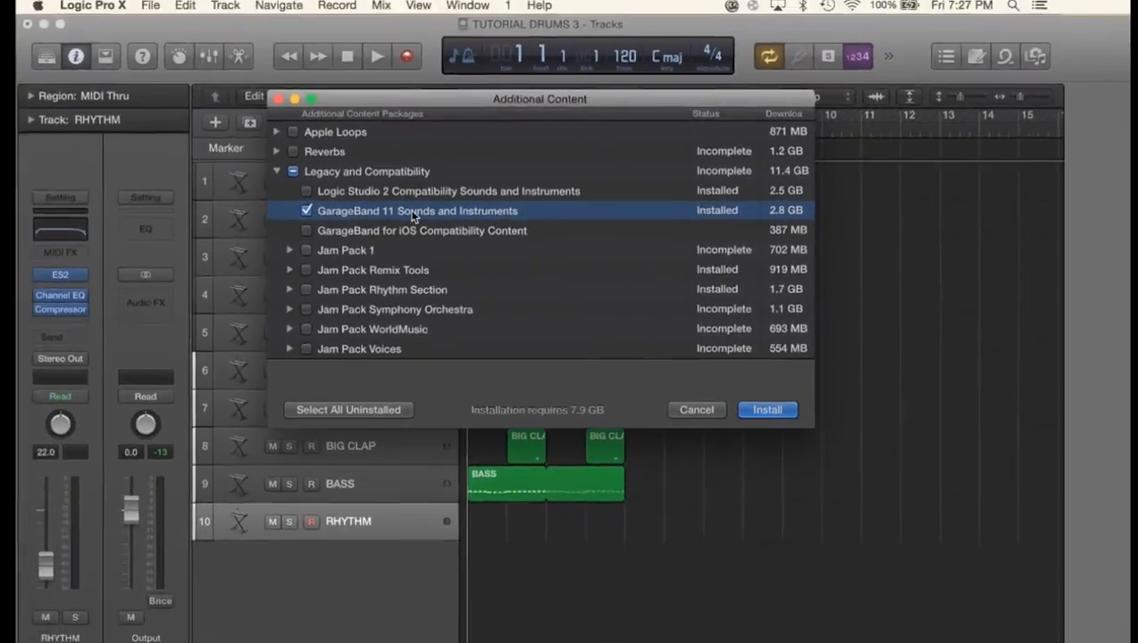
left_click(311, 210)
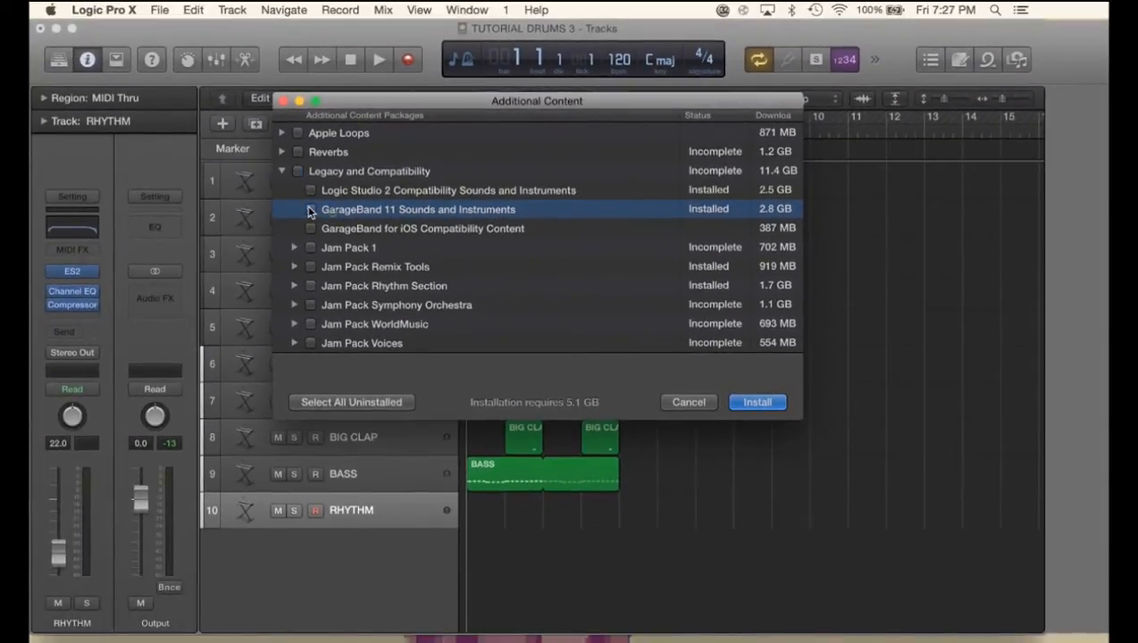
left_click(283, 101)
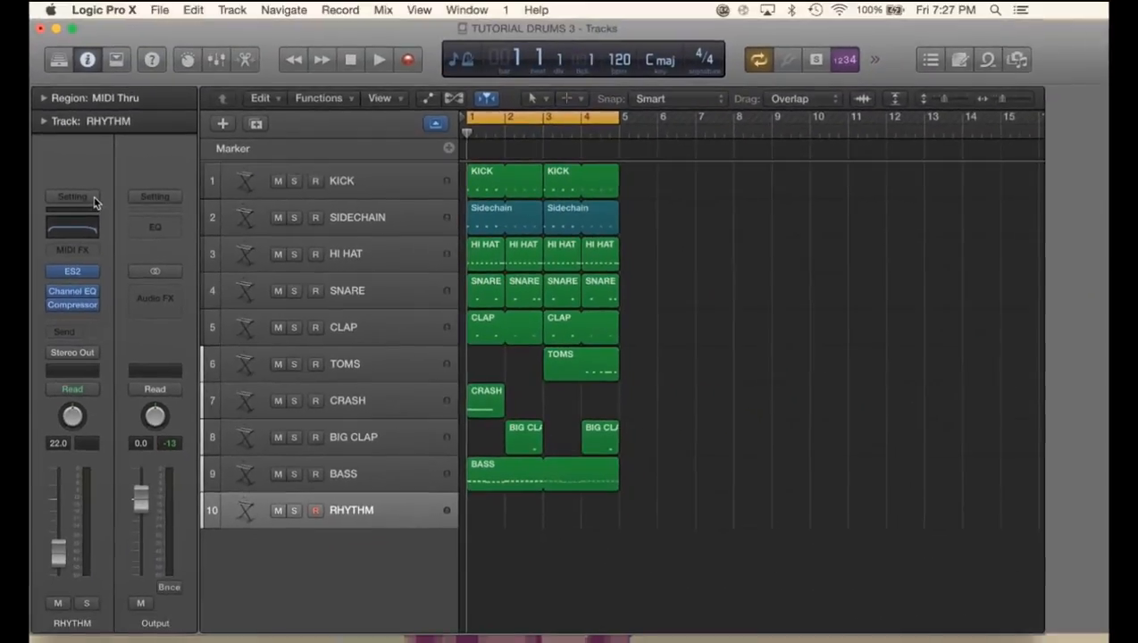
- Load the legacy GarageBand Synth Textures channel strip setting Molokai Melodies on the RHYTHM track
left_click(95, 202)
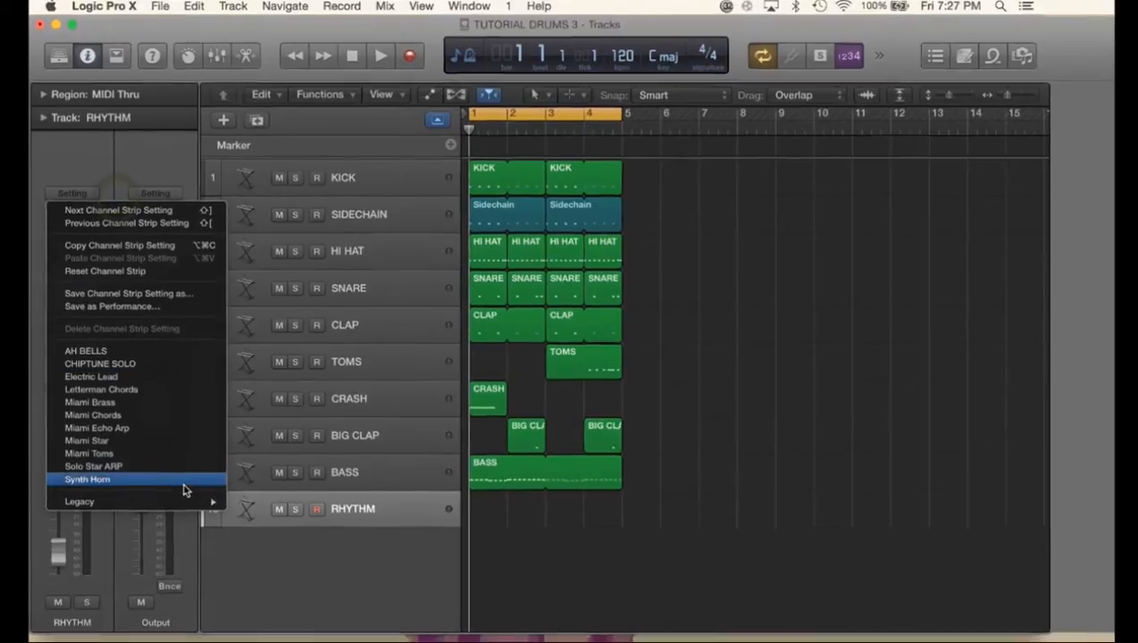
mouse_move(166, 507)
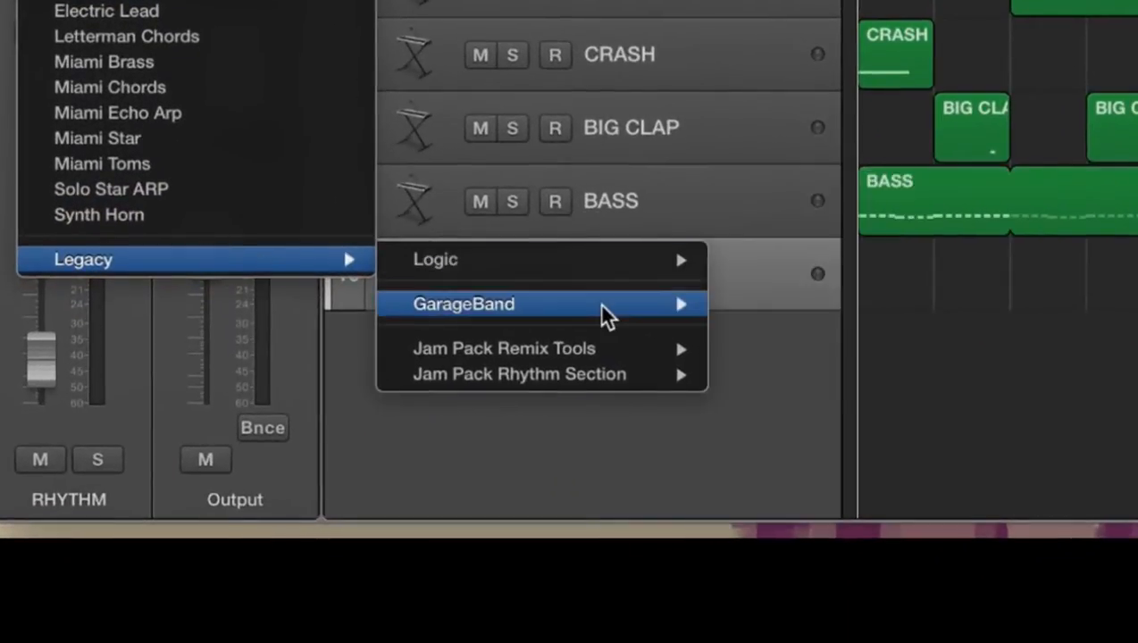
mouse_move(518, 380)
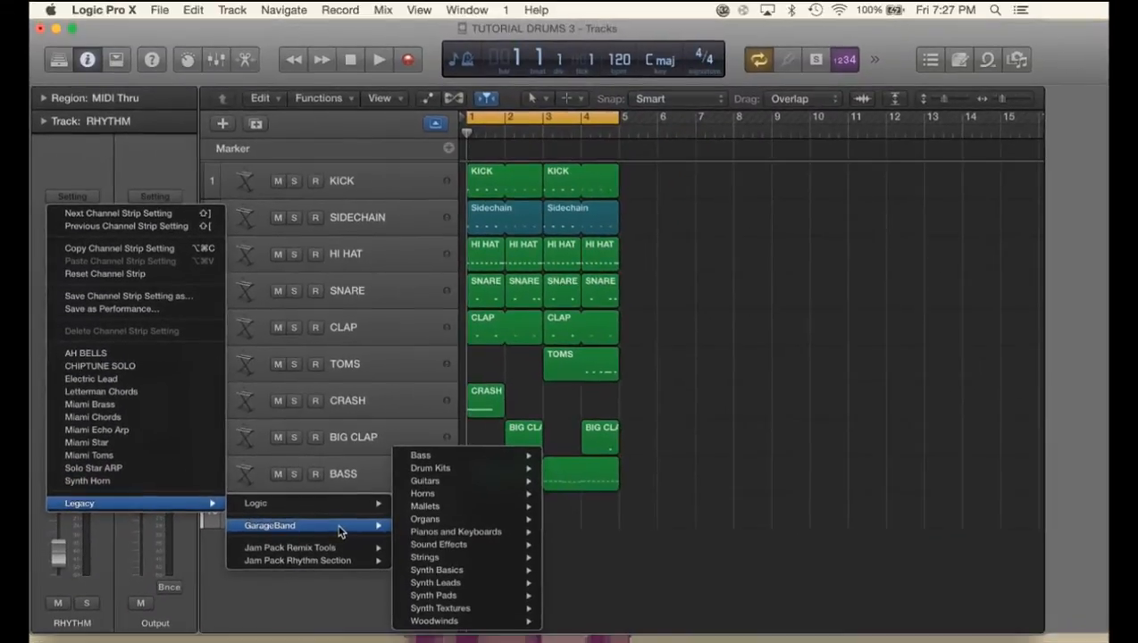
mouse_move(468, 611)
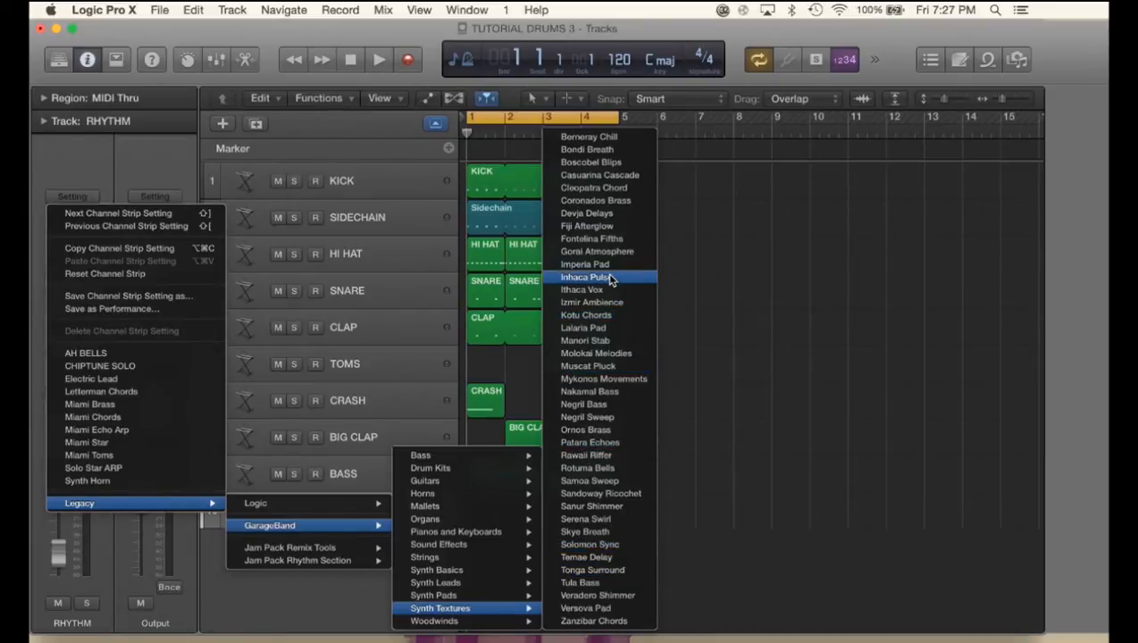
left_click(637, 356)
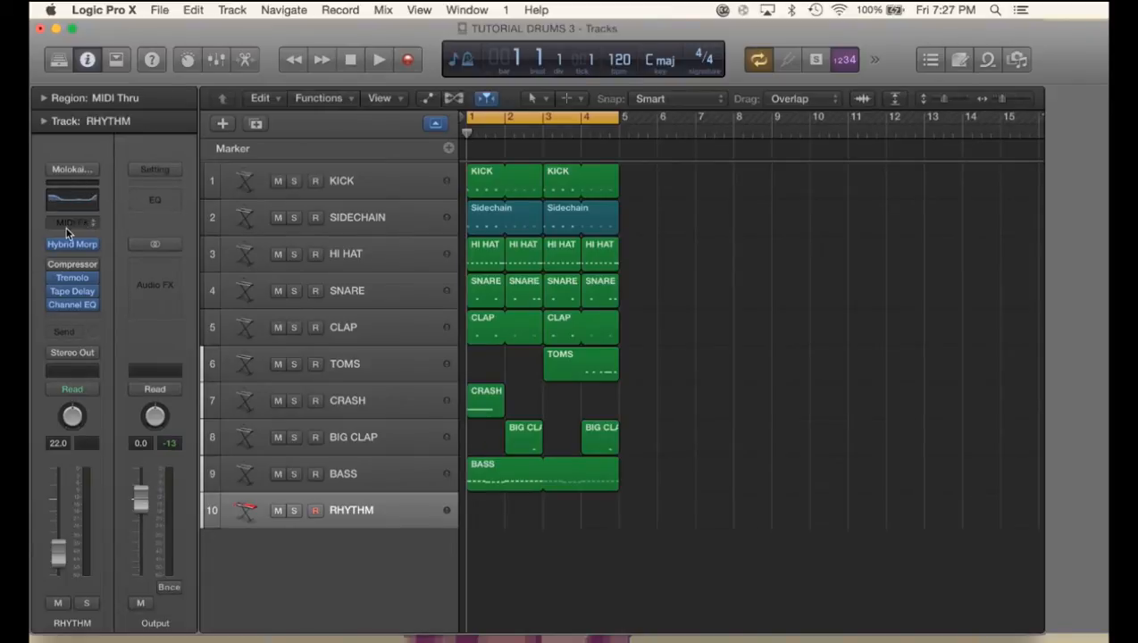
- Remove the Tremolo and Compressor effects from the RHYTHM channel strip and place Channel EQ above Tape Delay
mouse_move(97, 283)
left_click(94, 278)
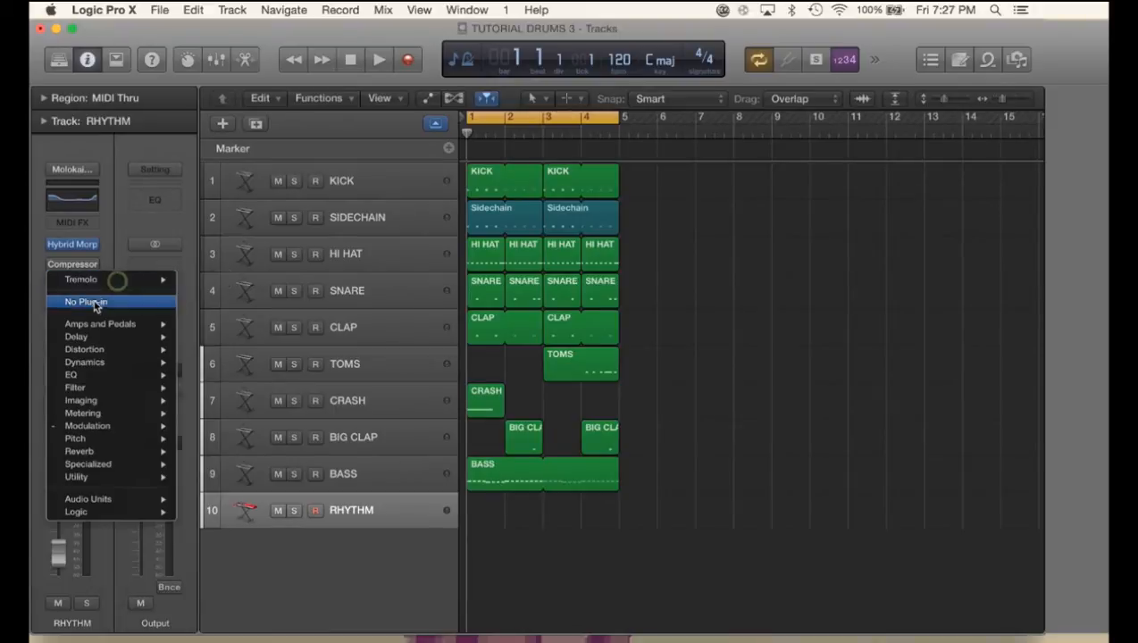
left_click(95, 304)
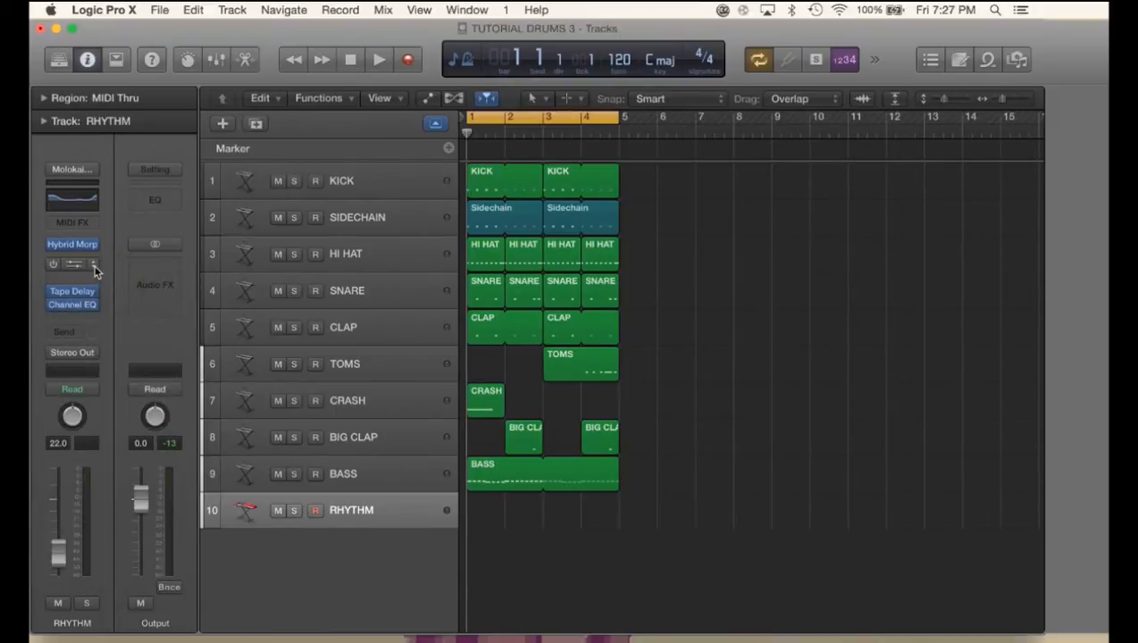
left_click(94, 268)
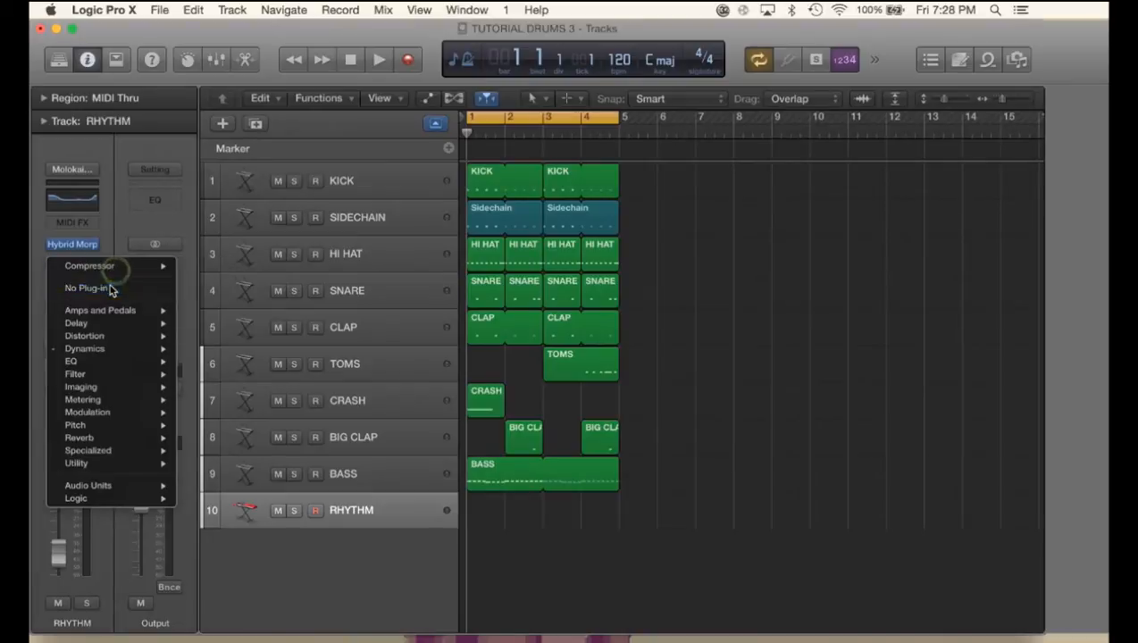
left_click(114, 290)
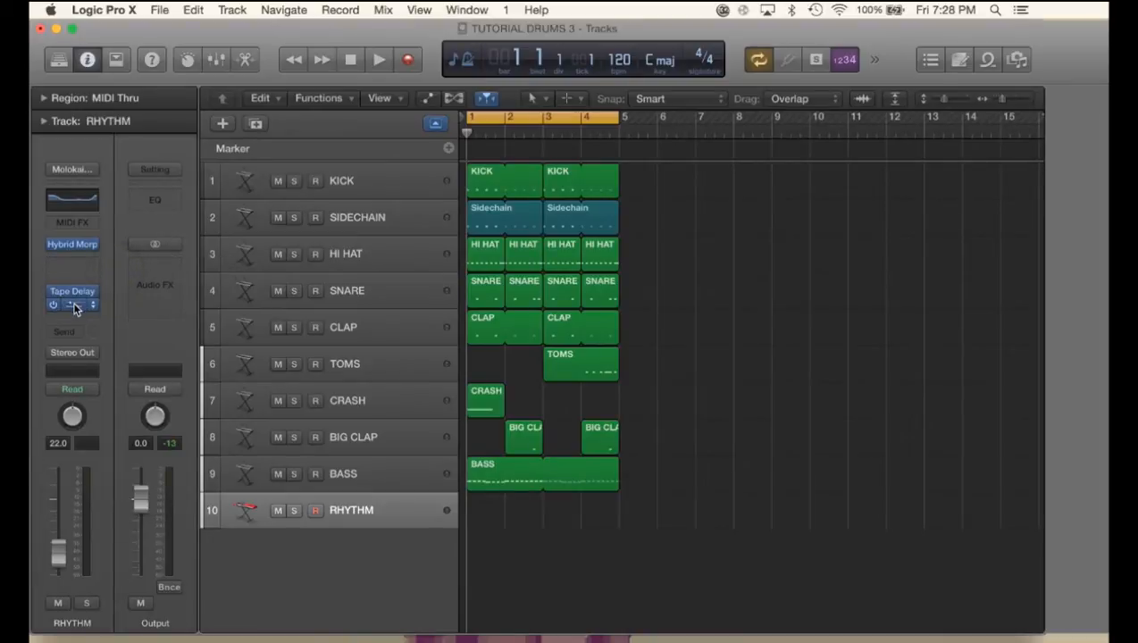
left_click_drag(74, 302, 75, 265)
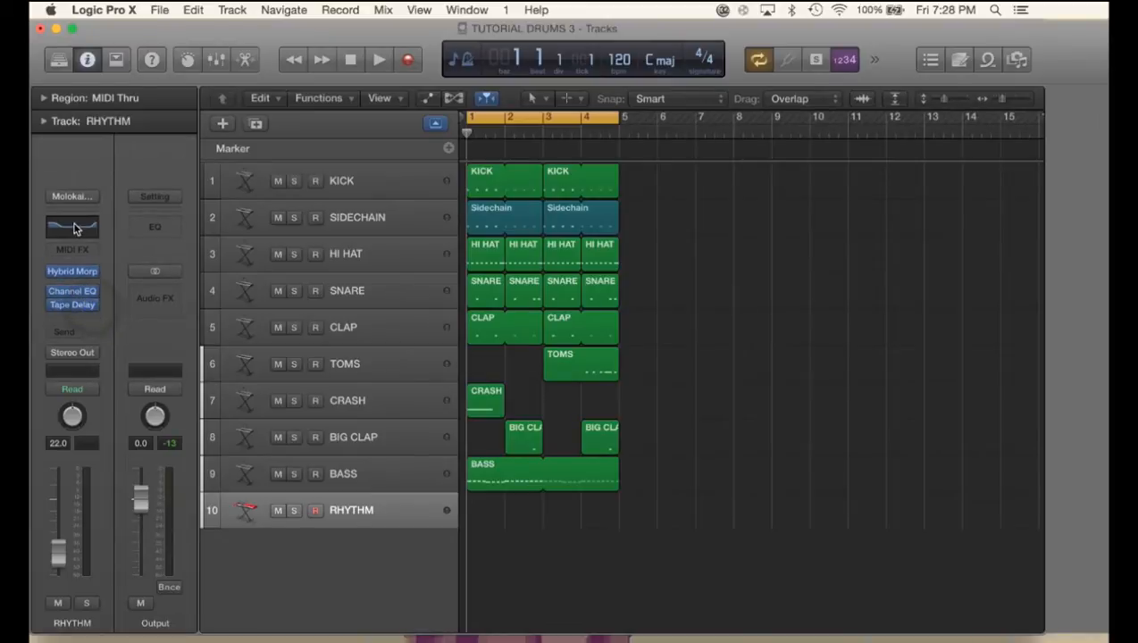
- Recall the default Channel EQ setting on the RHYTHM track and close the EQ window
left_click(75, 229)
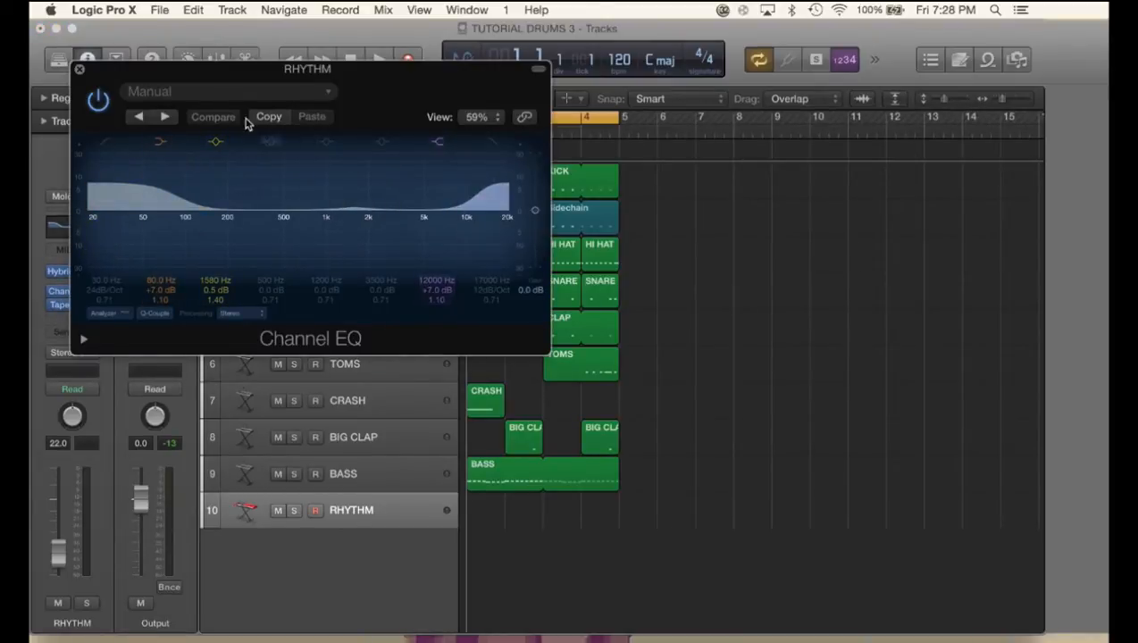
left_click(225, 94)
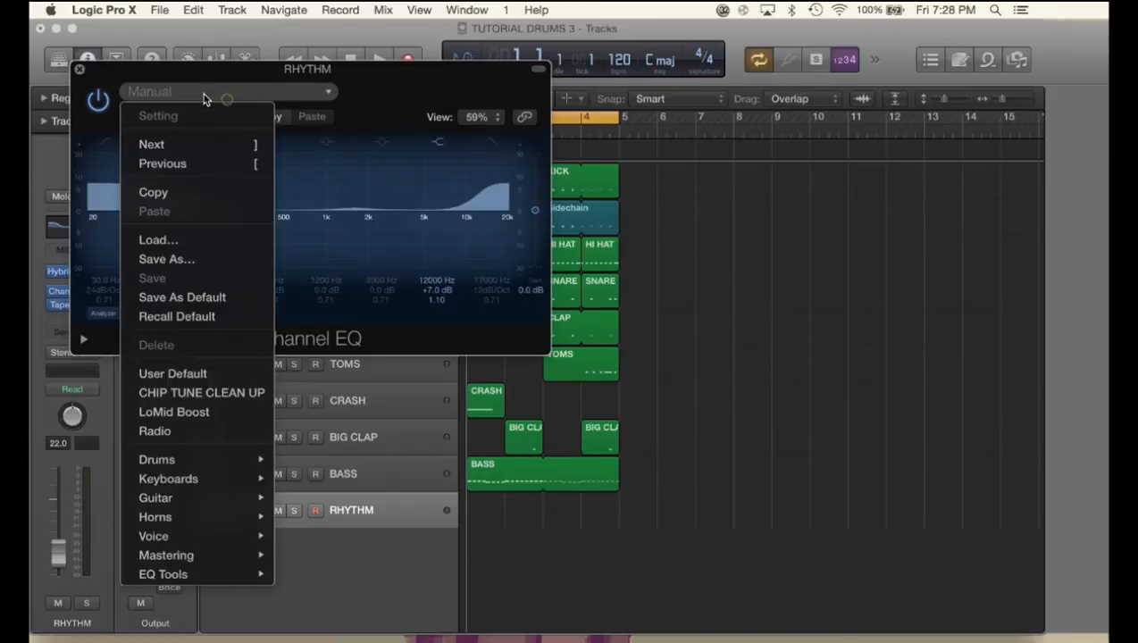
left_click(222, 318)
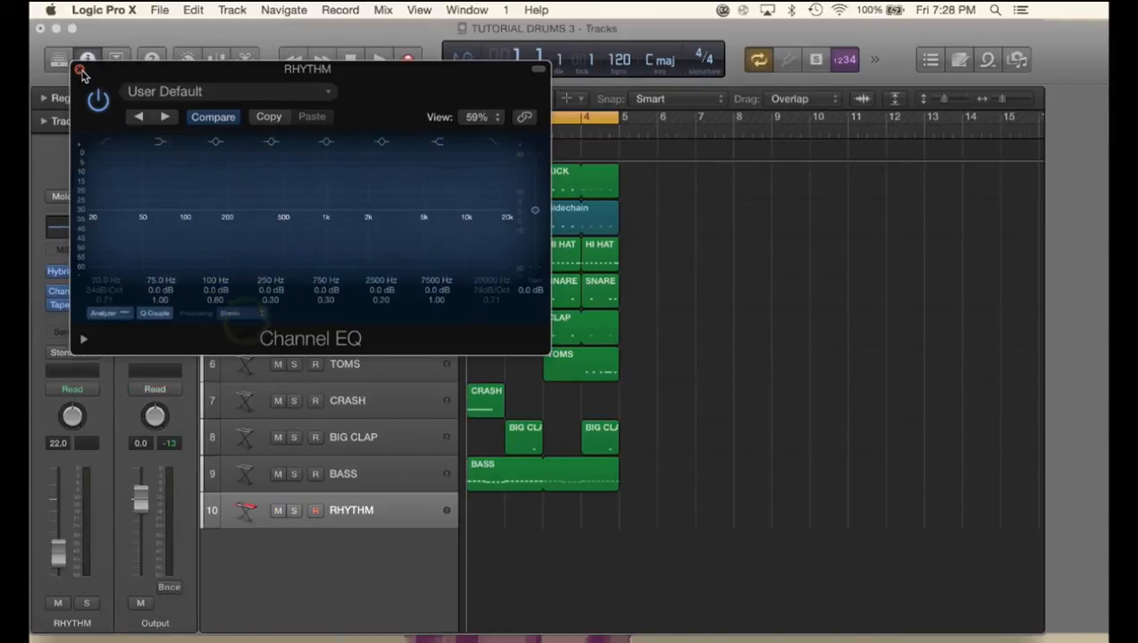
left_click(80, 68)
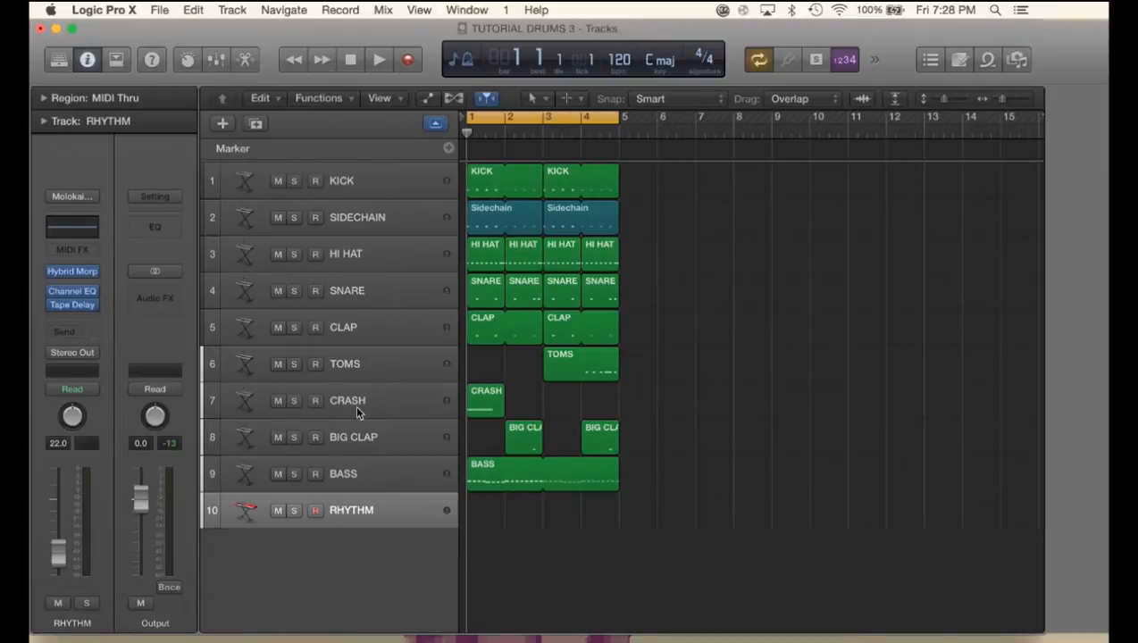
- Move the RHYTHM track above BASS and create an empty MIDI region on it spanning bars 1 to 4
left_click_drag(374, 502, 371, 465)
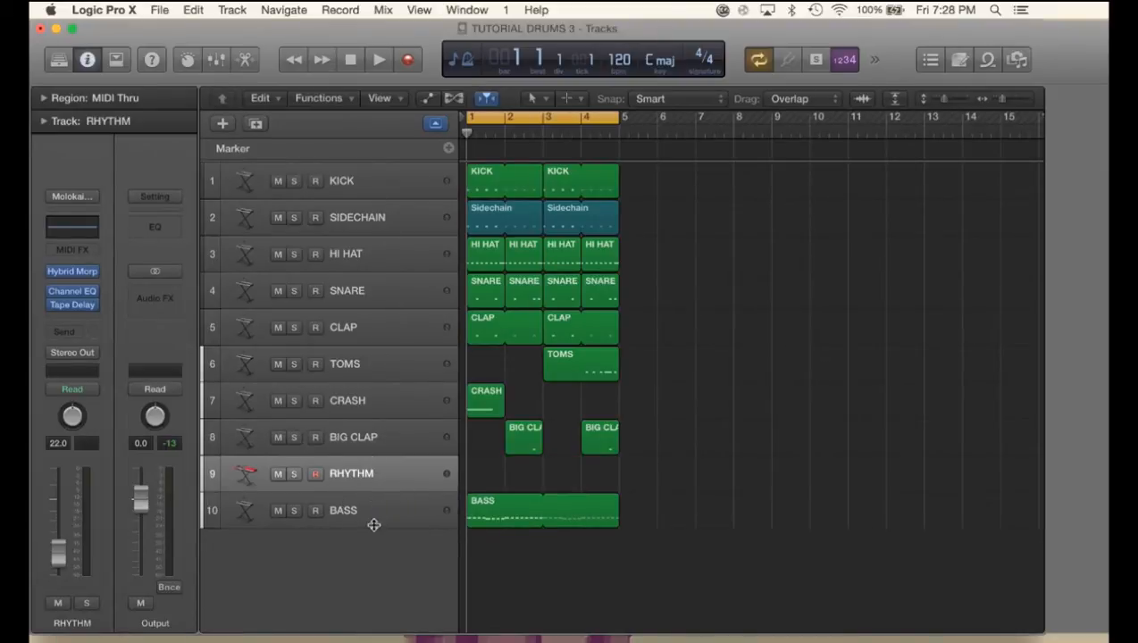
right_click(485, 474)
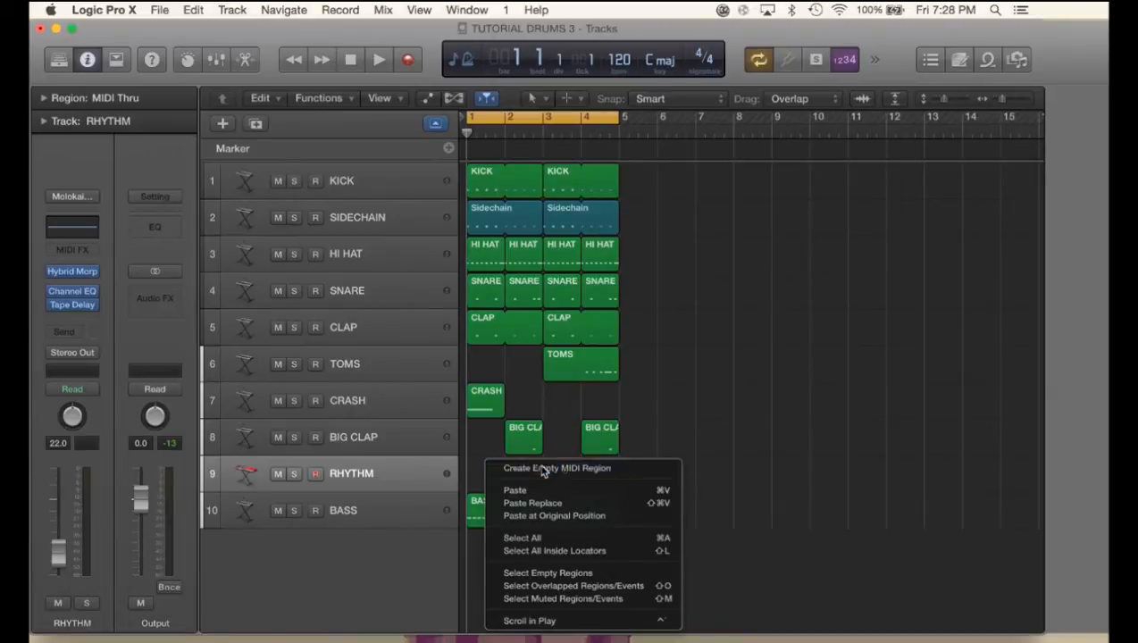
left_click(542, 469)
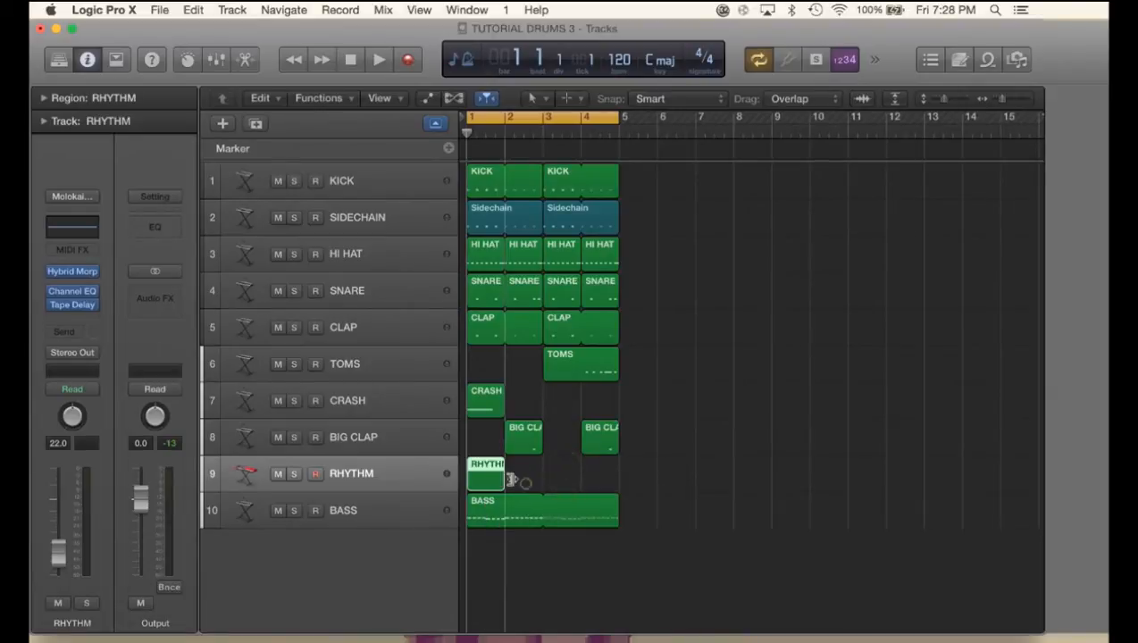
left_click_drag(512, 480, 617, 483)
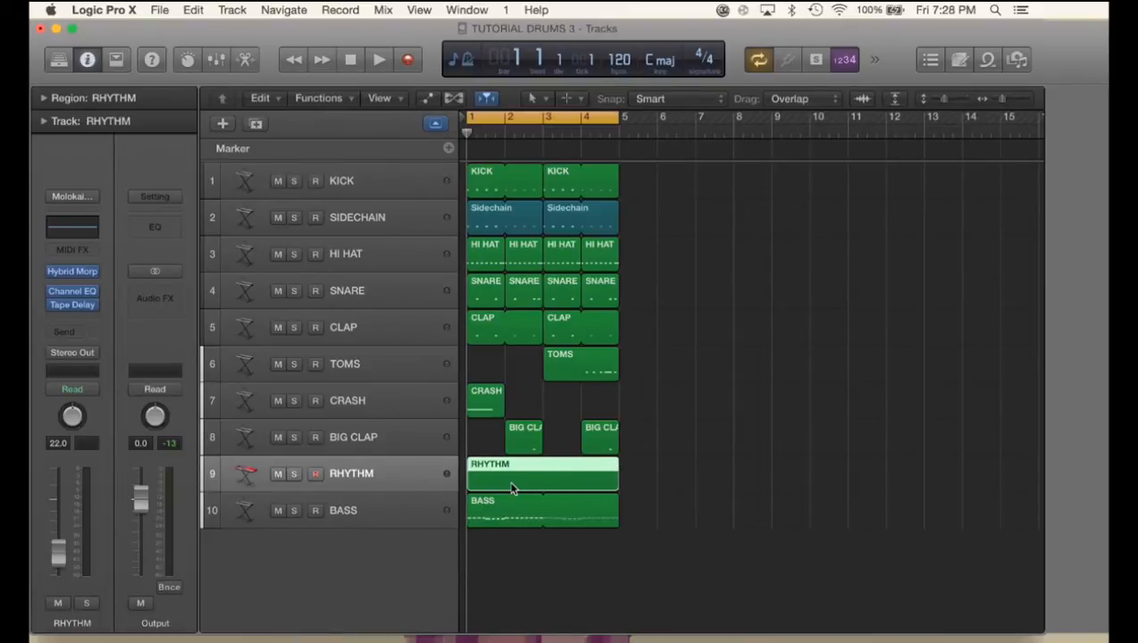
- Enlarge the Piano Roll editor and examine the notes of the BASS region as a guide for the chord part
double_click(487, 482)
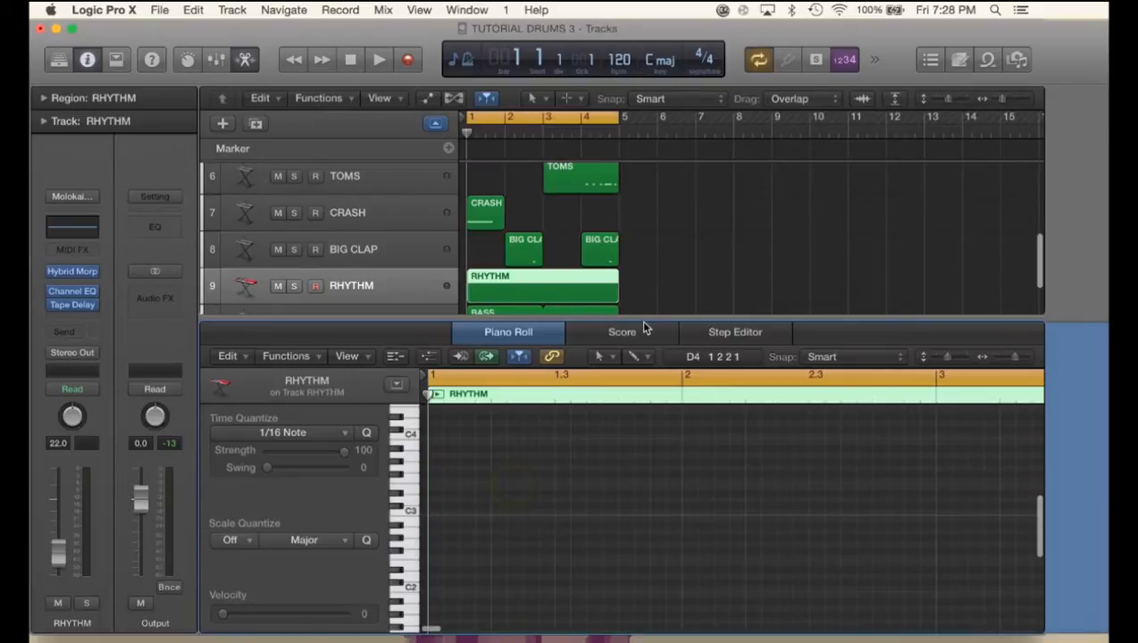
left_click_drag(647, 316, 635, 287)
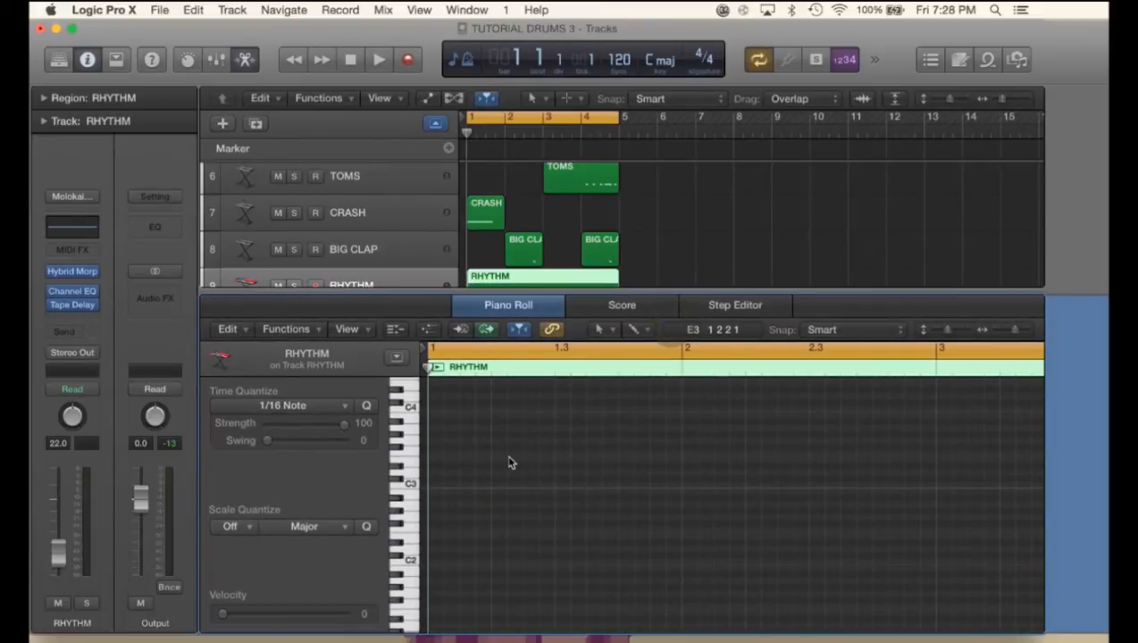
scroll(510, 462, "down", 1)
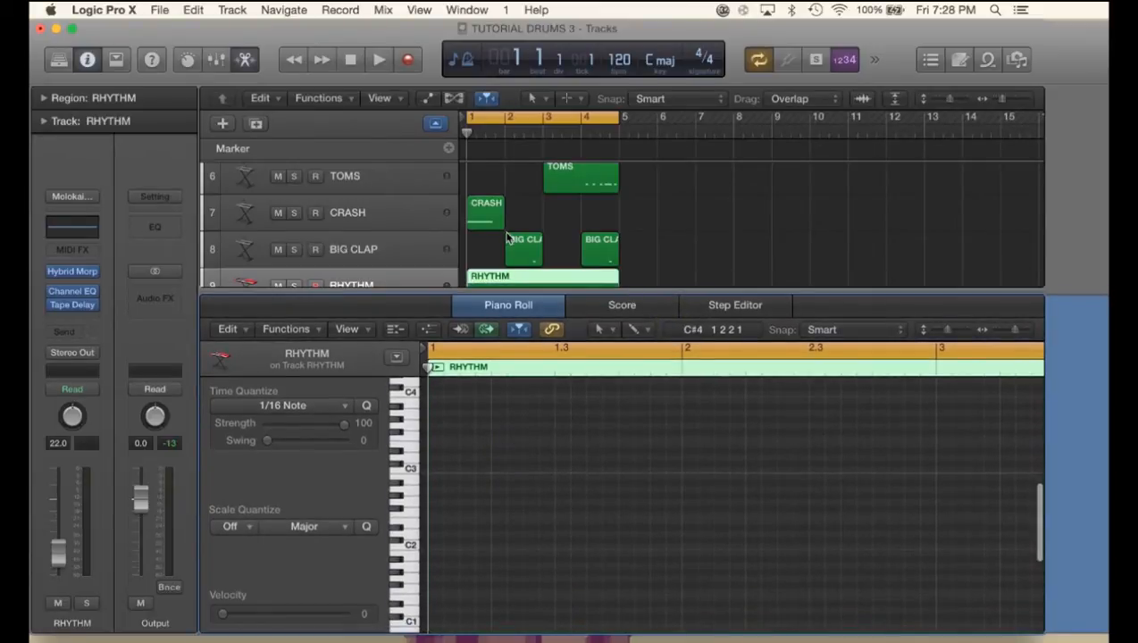
scroll(507, 237, "down", 2)
scroll(506, 237, "down", 1)
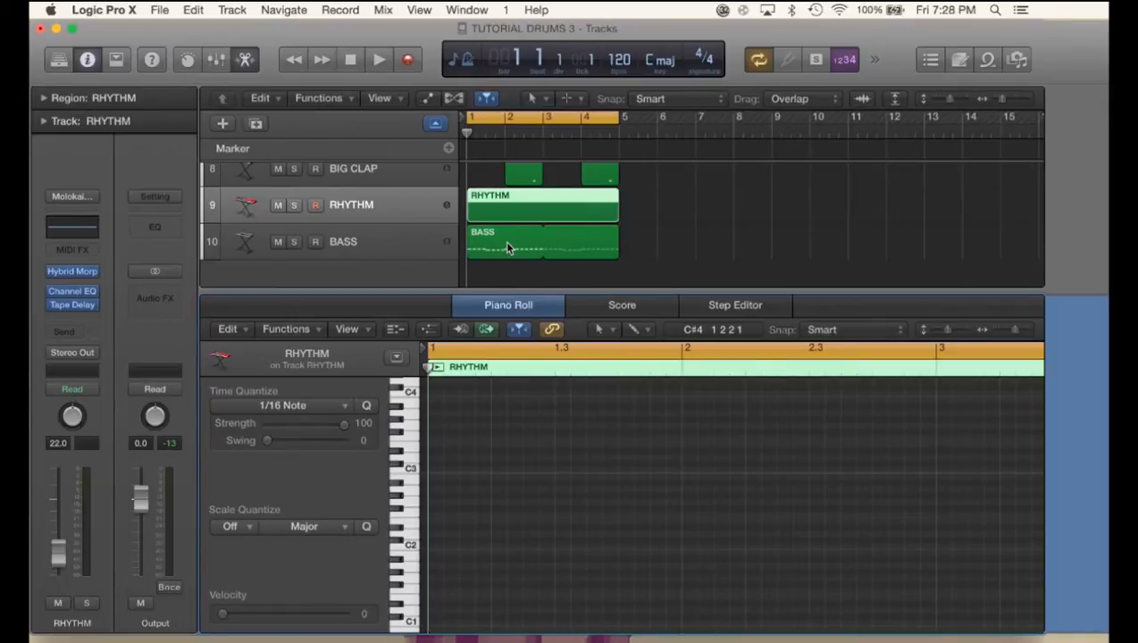
left_click(508, 243)
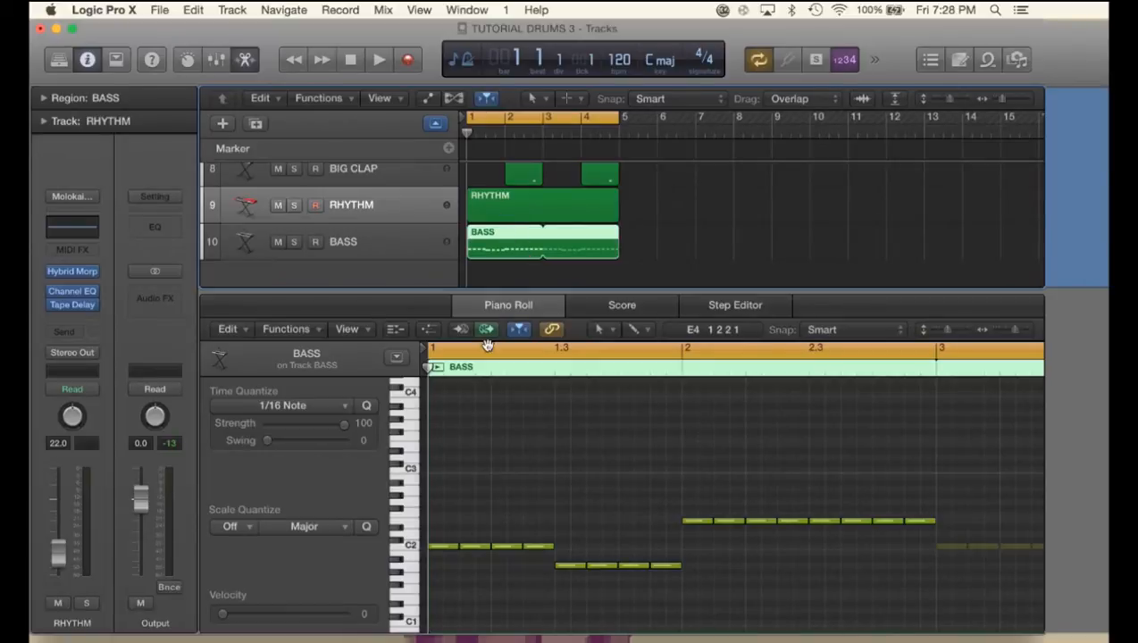
left_click(487, 306)
- Enter a short three-note chord of C4, G3 and F3 at the start of bar 1 in the RHYTHM region
left_click(529, 478)
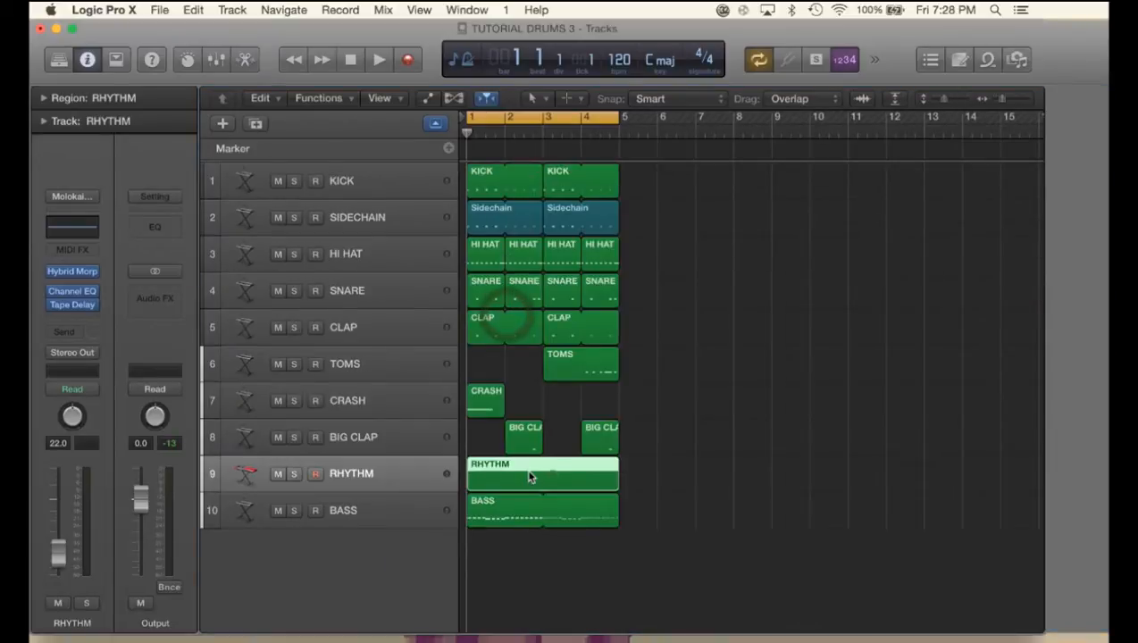
double_click(528, 478)
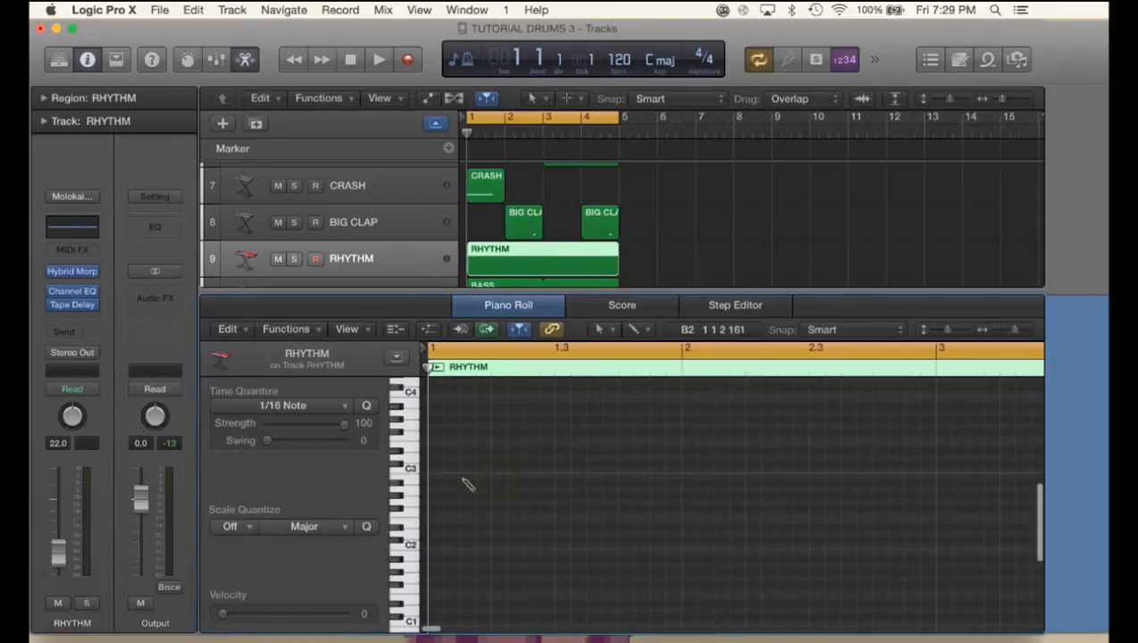
left_click(463, 483)
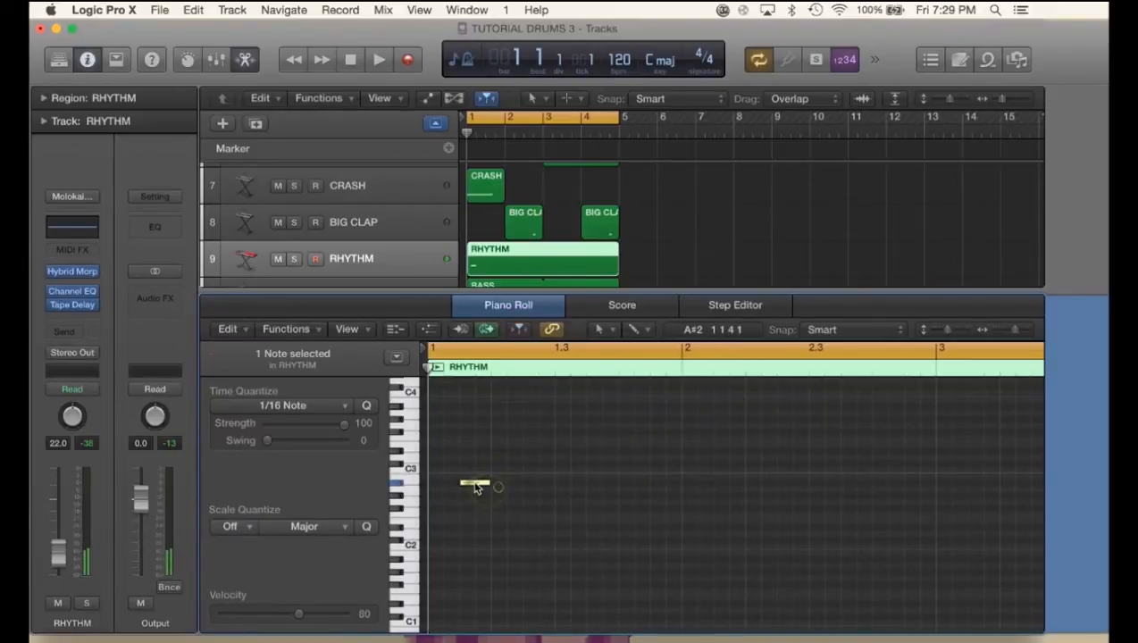
left_click_drag(476, 488, 450, 400)
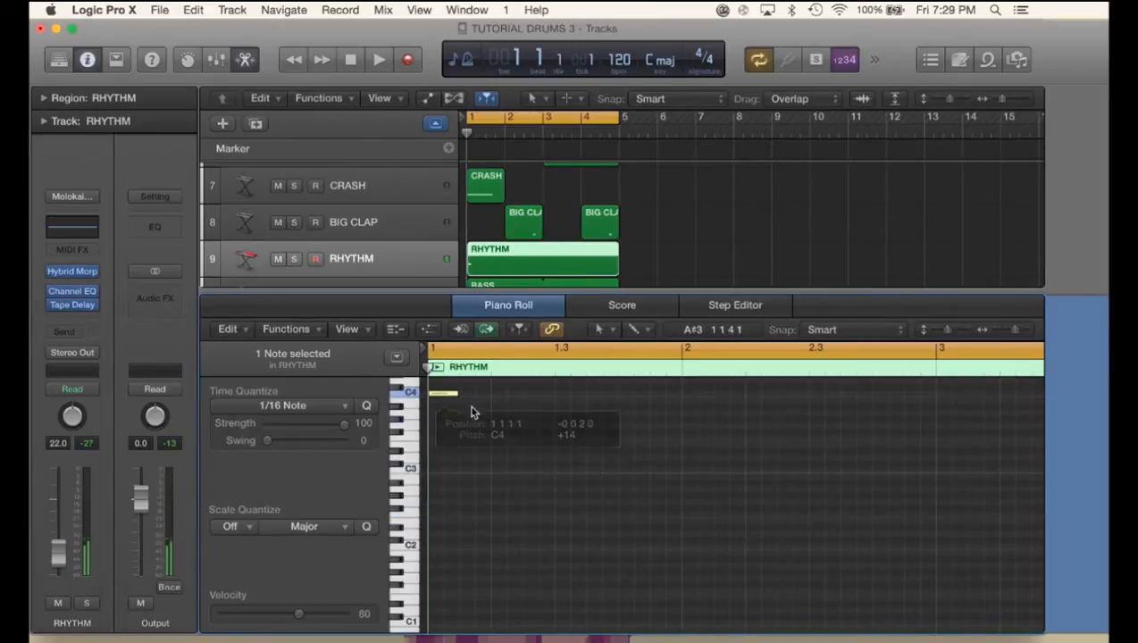
scroll(470, 411, "up", 3)
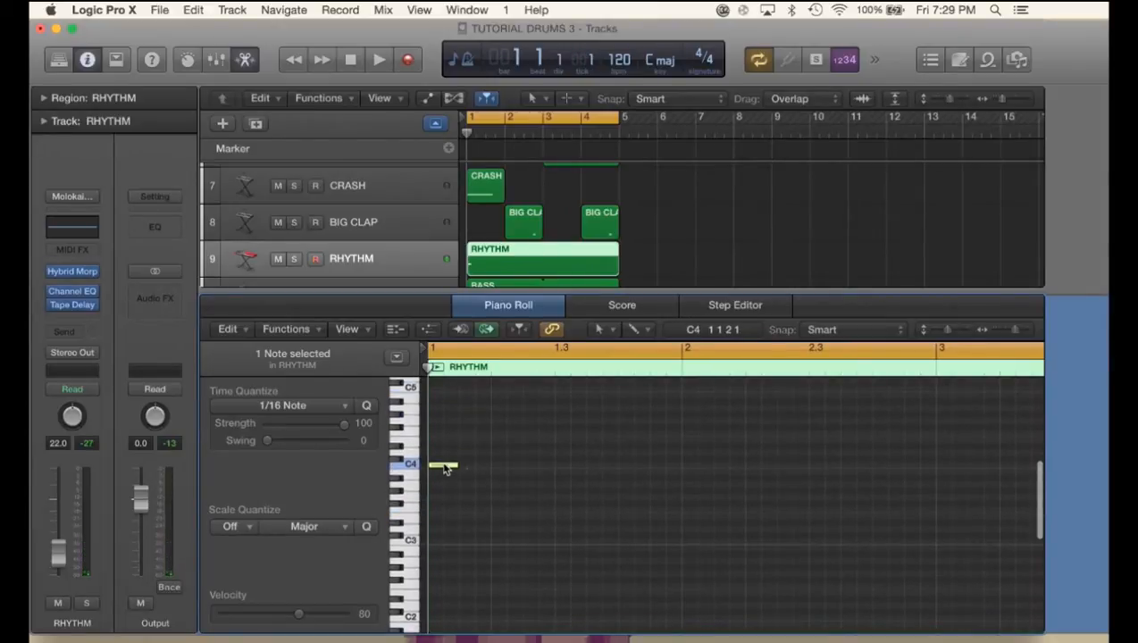
left_click_drag(445, 470, 445, 501)
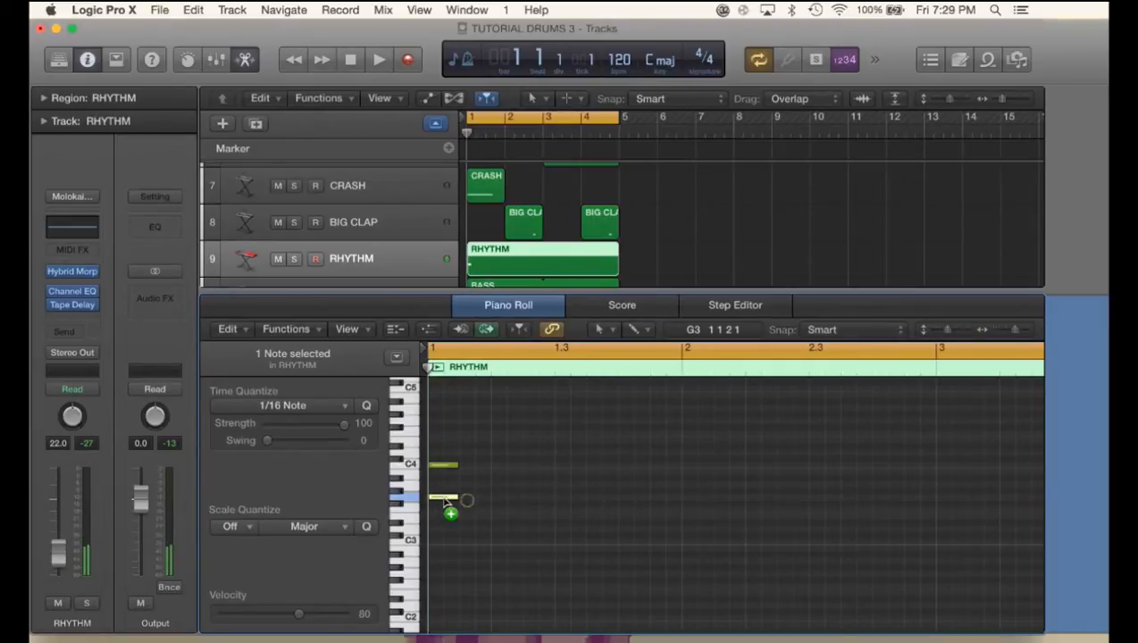
left_click_drag(445, 502, 433, 436)
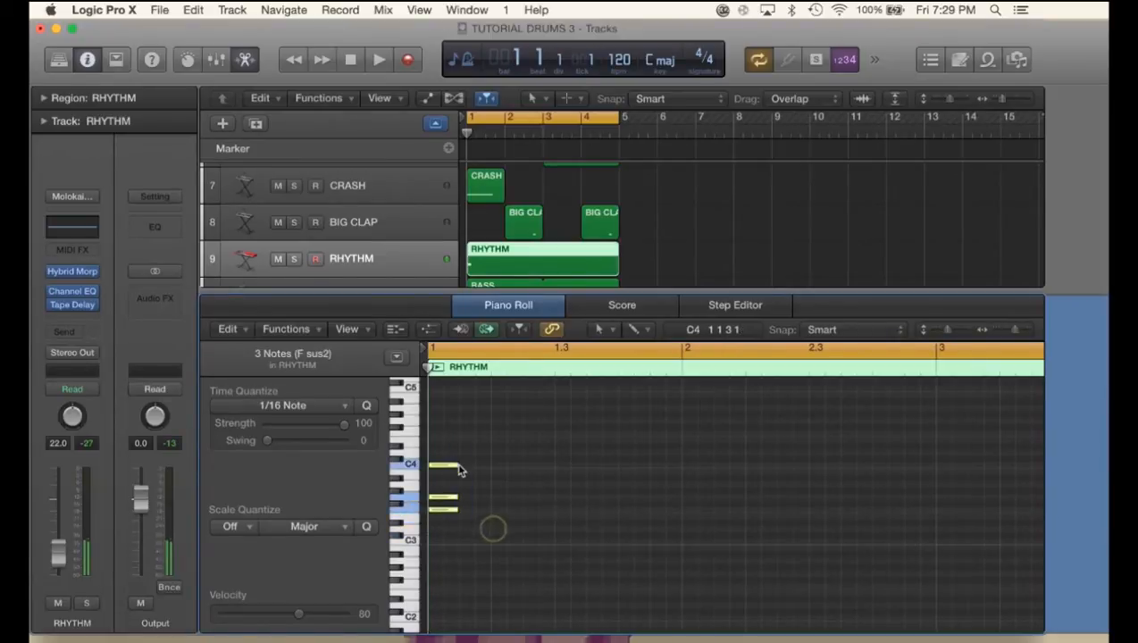
- Play the arrangement from the start to hear the first RHYTHM chord against the drums and bass
left_click(570, 468)
key("space")
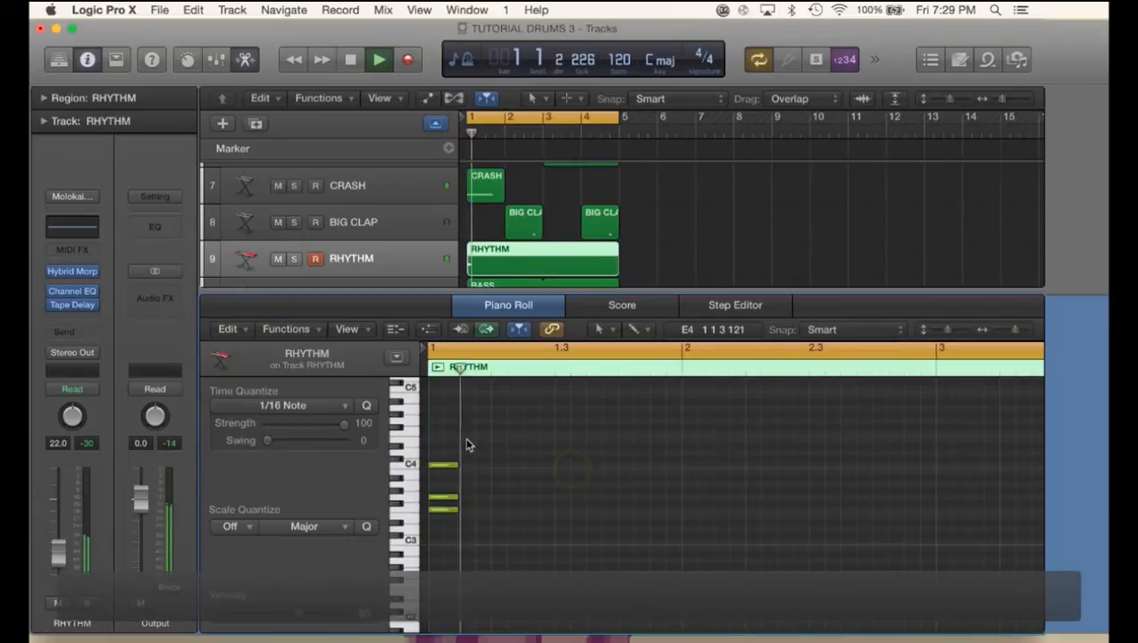
key("space")
left_click(480, 439)
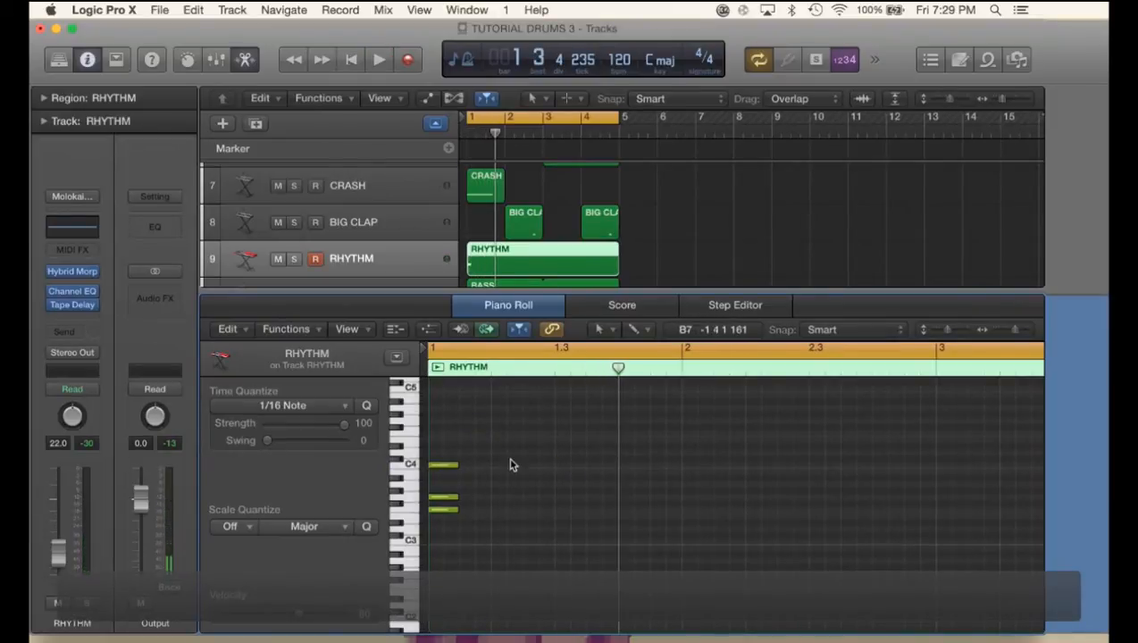
left_click(533, 462)
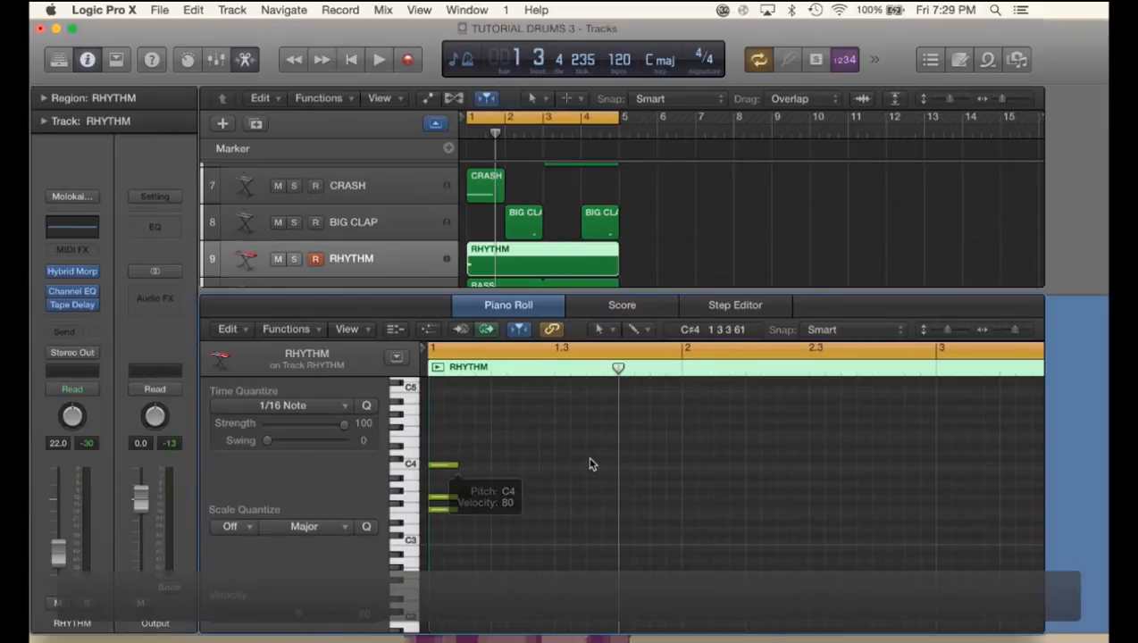
scroll(589, 462, "down", 1)
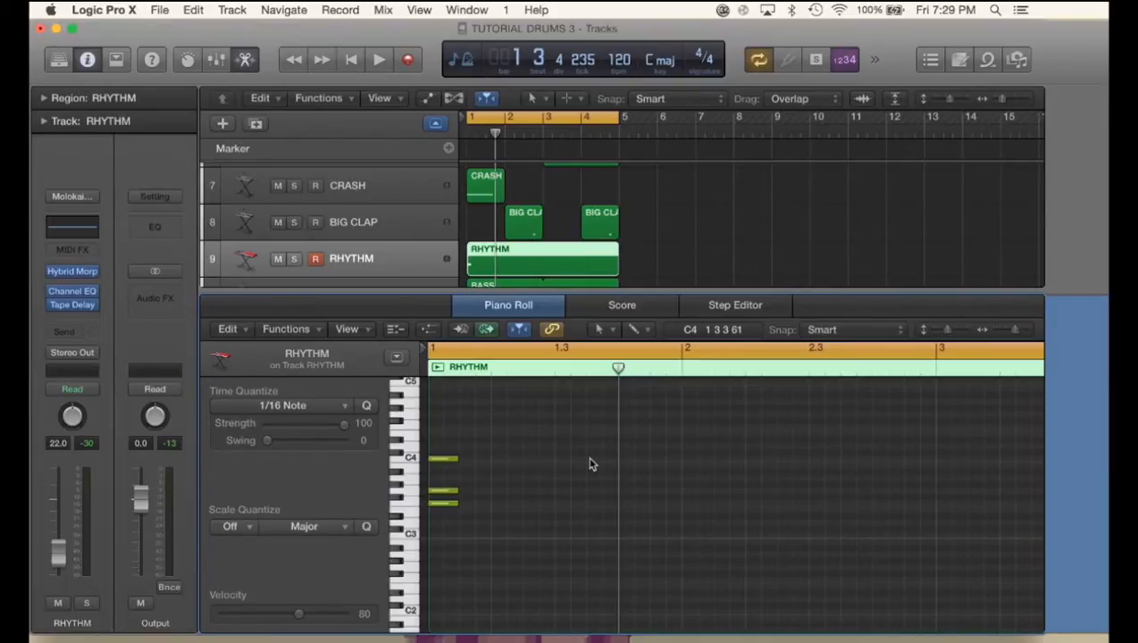
left_click(525, 434)
left_click(534, 477)
left_click(567, 517)
- Copy the C4 note of the RHYTHM chord to F4 at position 1 4 3 and play it back from 1 3 2
left_click(443, 461)
left_click_drag(443, 459, 668, 433)
left_click(576, 373)
scroll(598, 250, "down", 1)
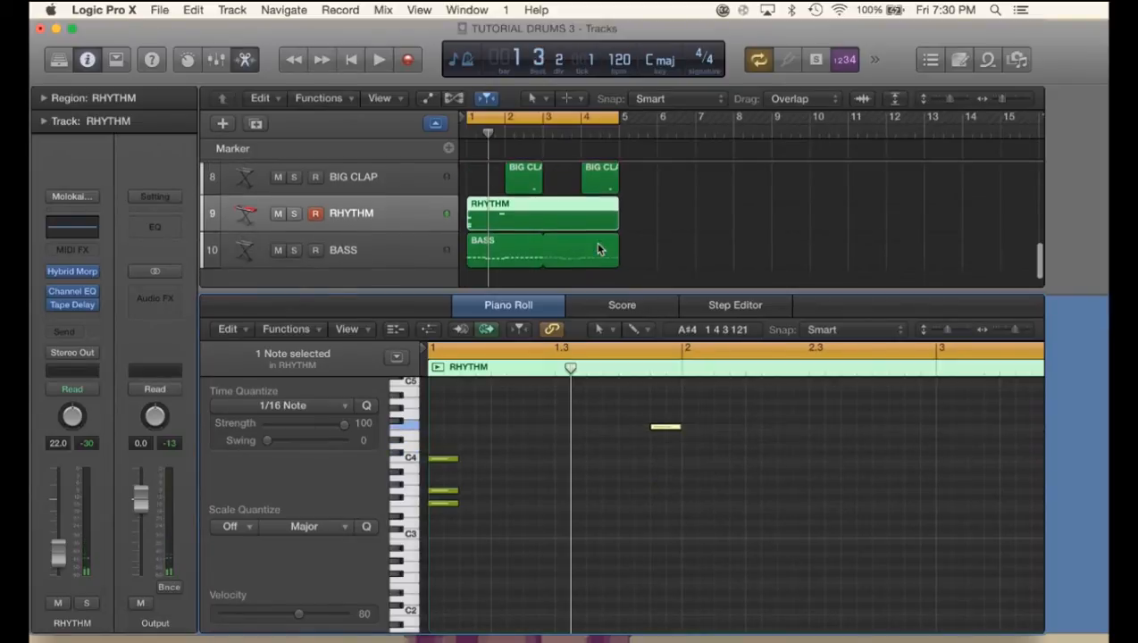
left_click(506, 249)
left_click(500, 200)
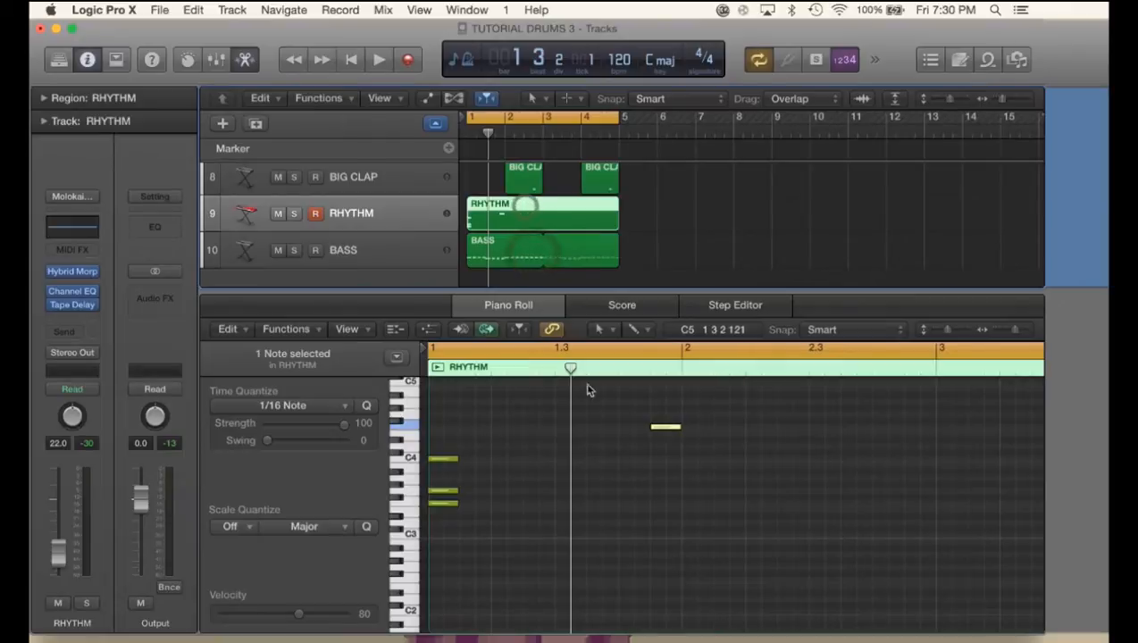
key("space")
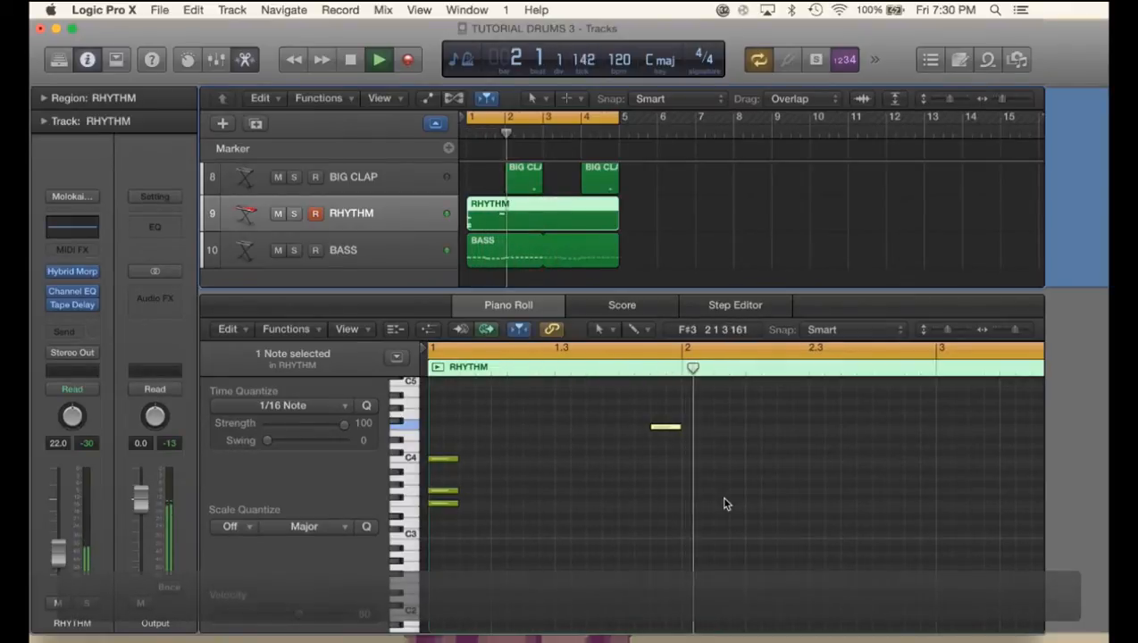
- Place the playhead at 1 4 3 and audition the BASS notes at that position and at the start of bar 2
left_click(636, 367)
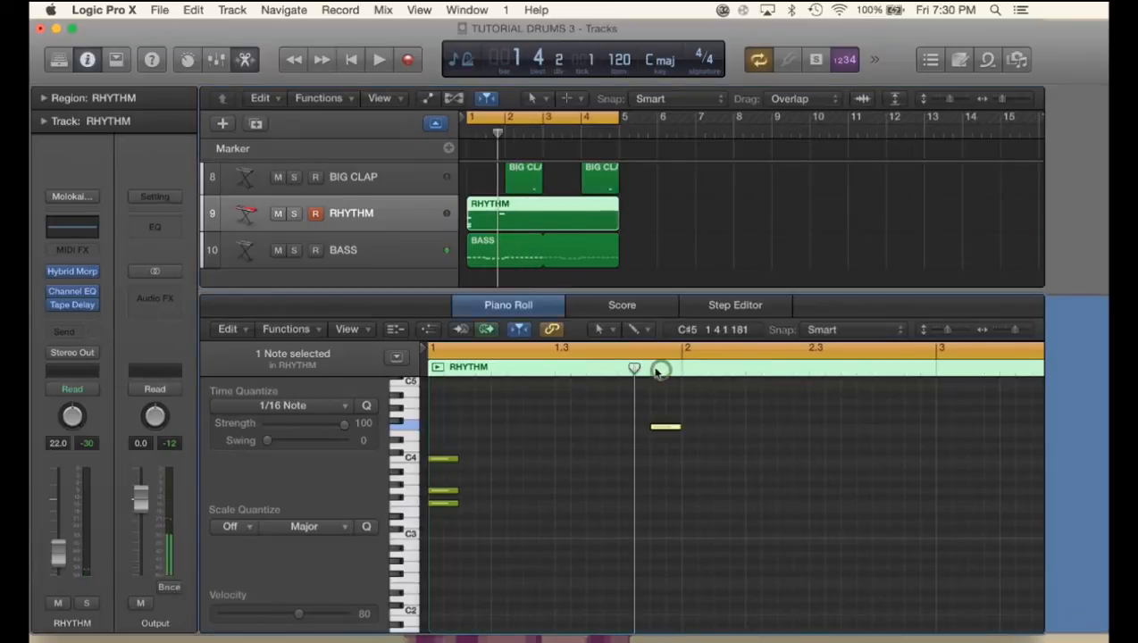
left_click_drag(648, 370, 670, 371)
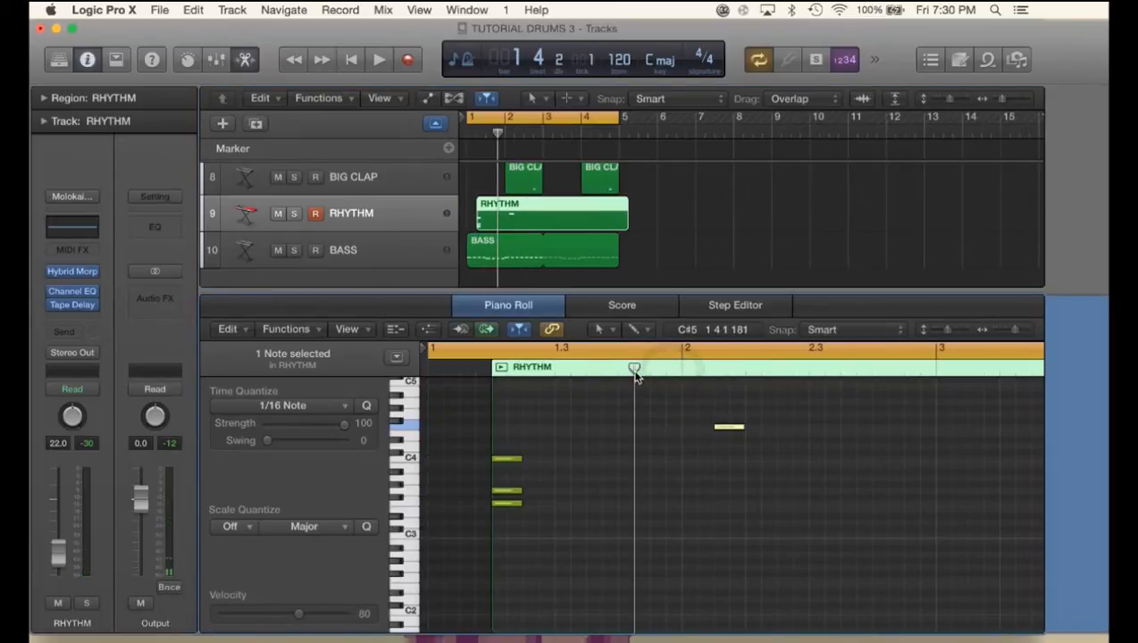
key("super+z")
left_click(652, 369)
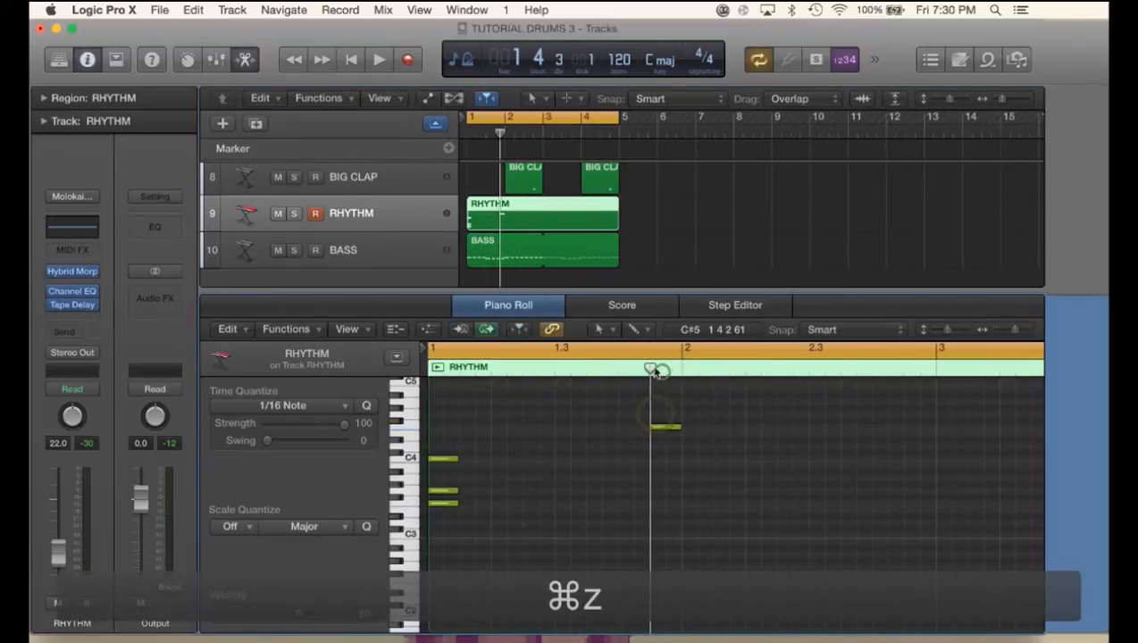
left_click(482, 248)
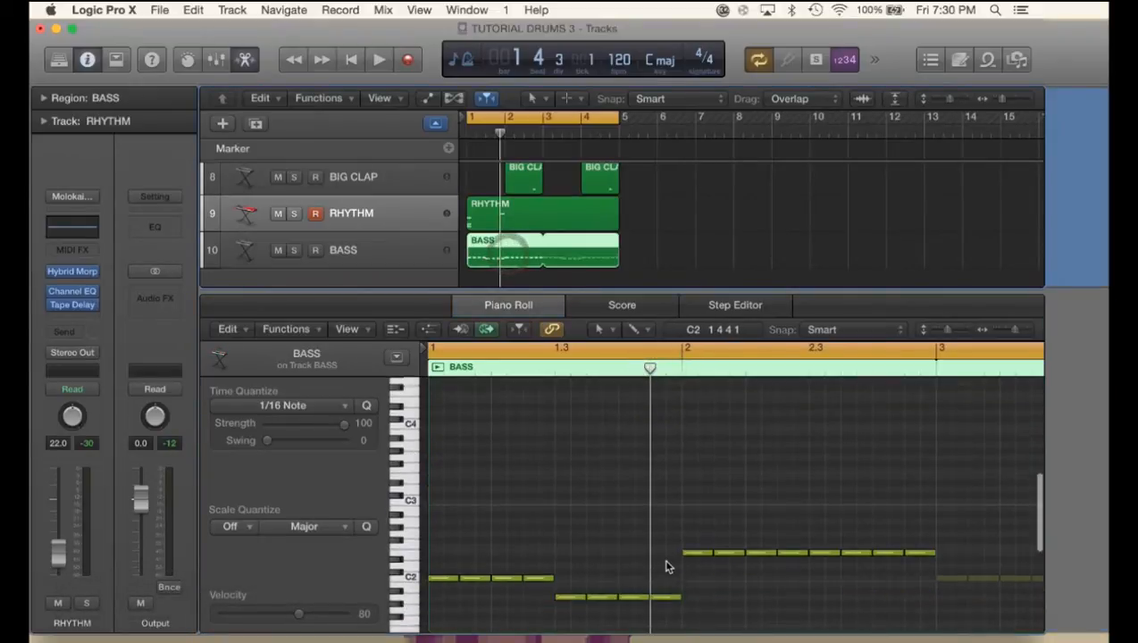
left_click(668, 589)
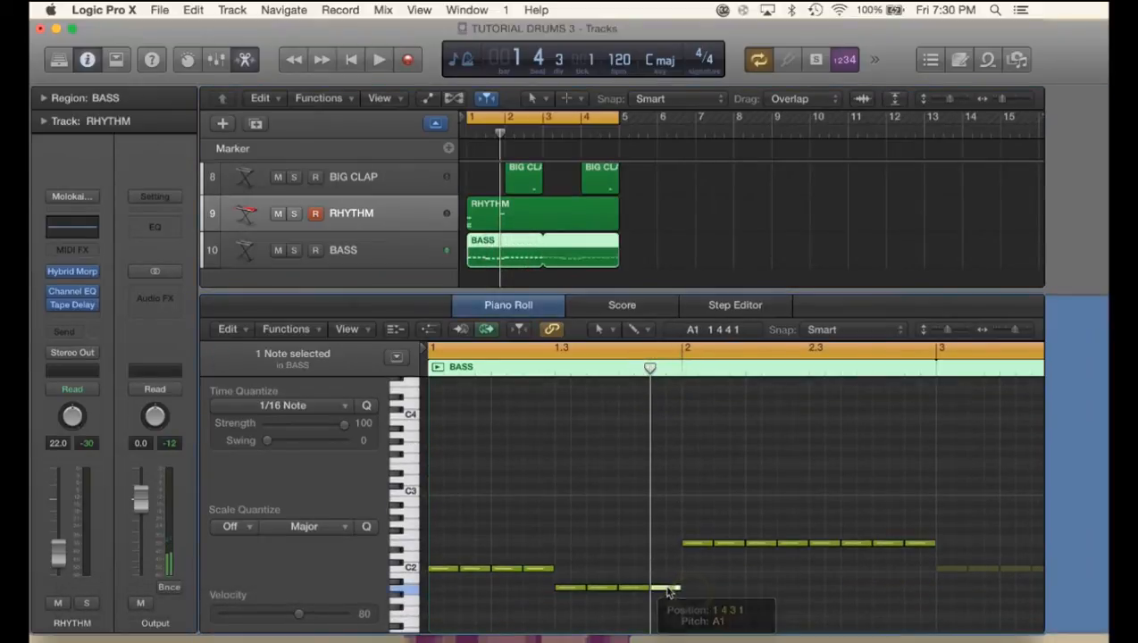
left_click(690, 543)
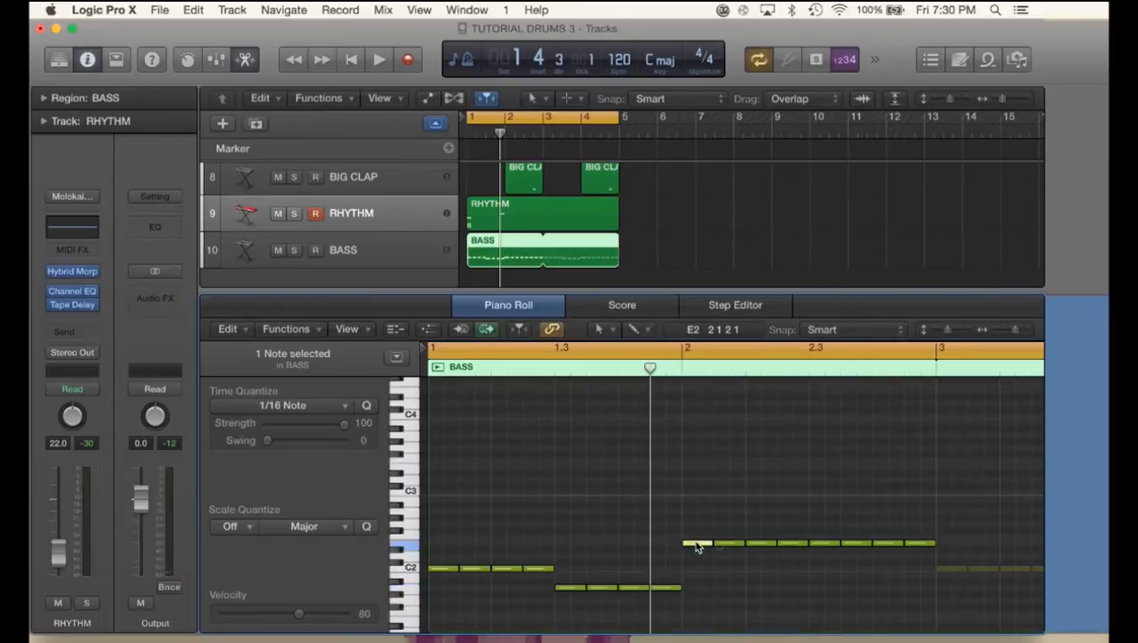
- Lower the single RHYTHM note at position 1 4 3 to E4
left_click(534, 223)
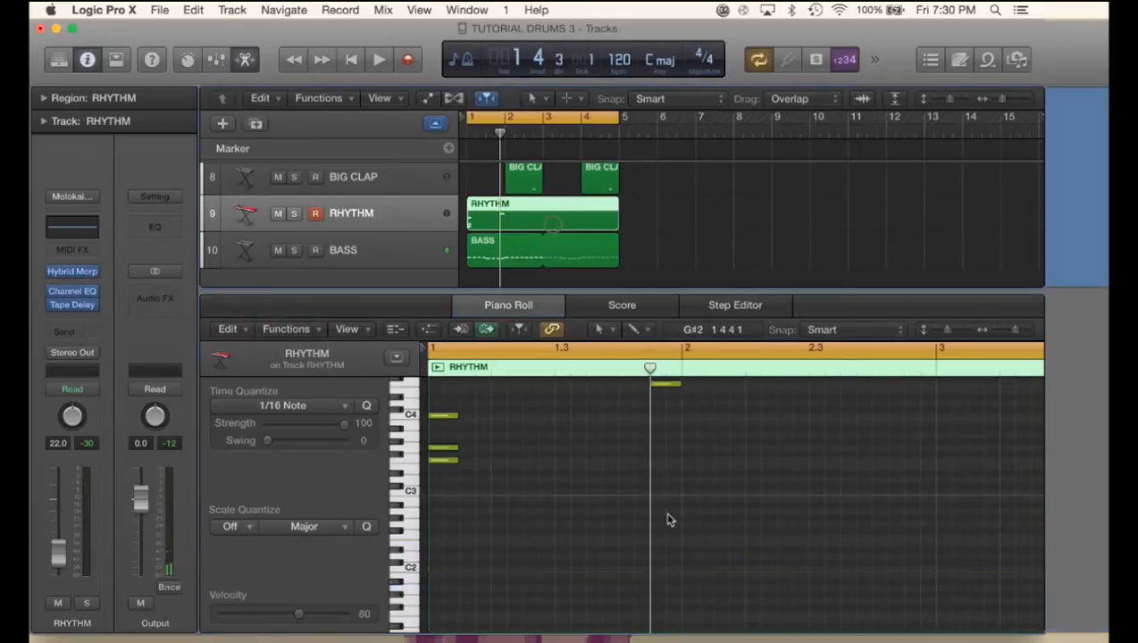
scroll(676, 466, "up", 3)
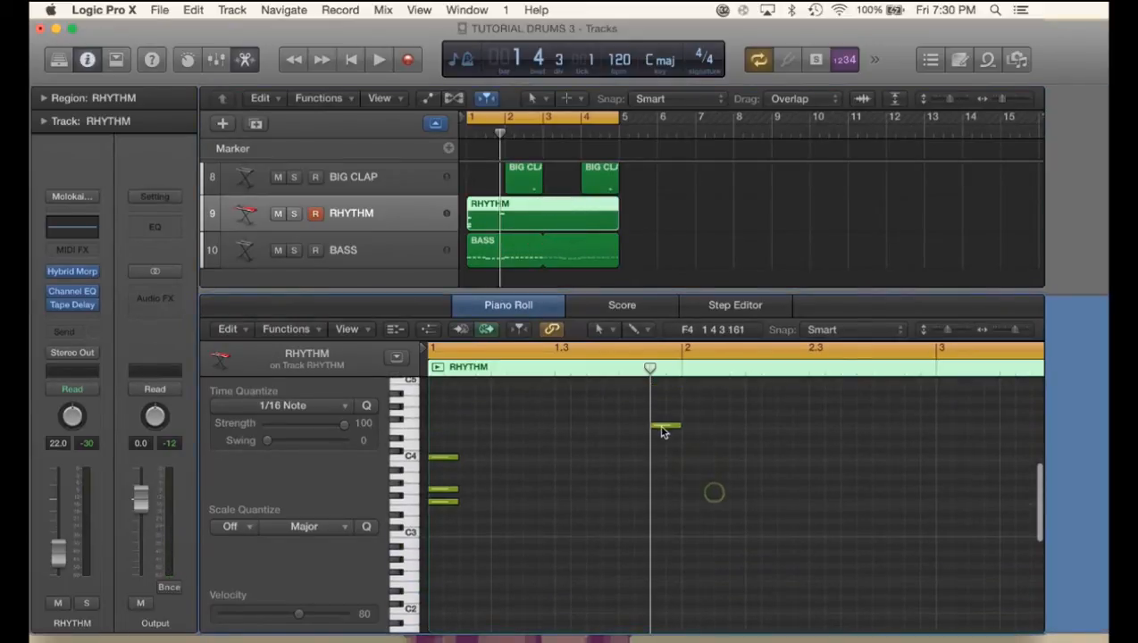
left_click(663, 429)
left_click_drag(663, 432, 666, 436)
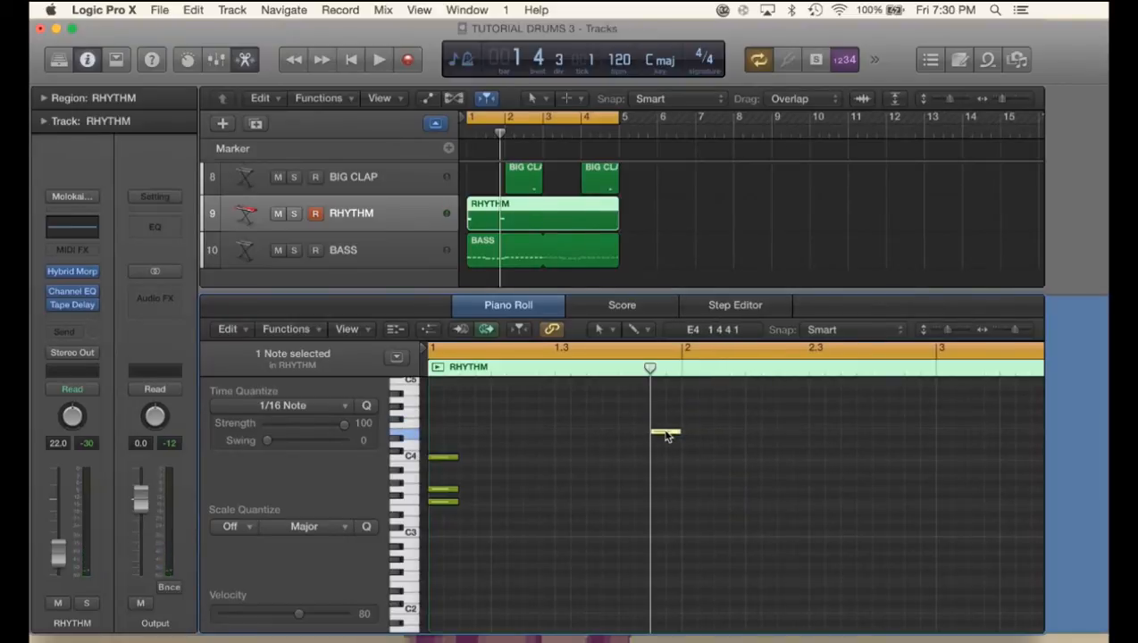
- Place the playhead at bar 2, audition the first BASS note there and return to the RHYTHM region's notes
left_click(685, 370)
left_click(526, 246)
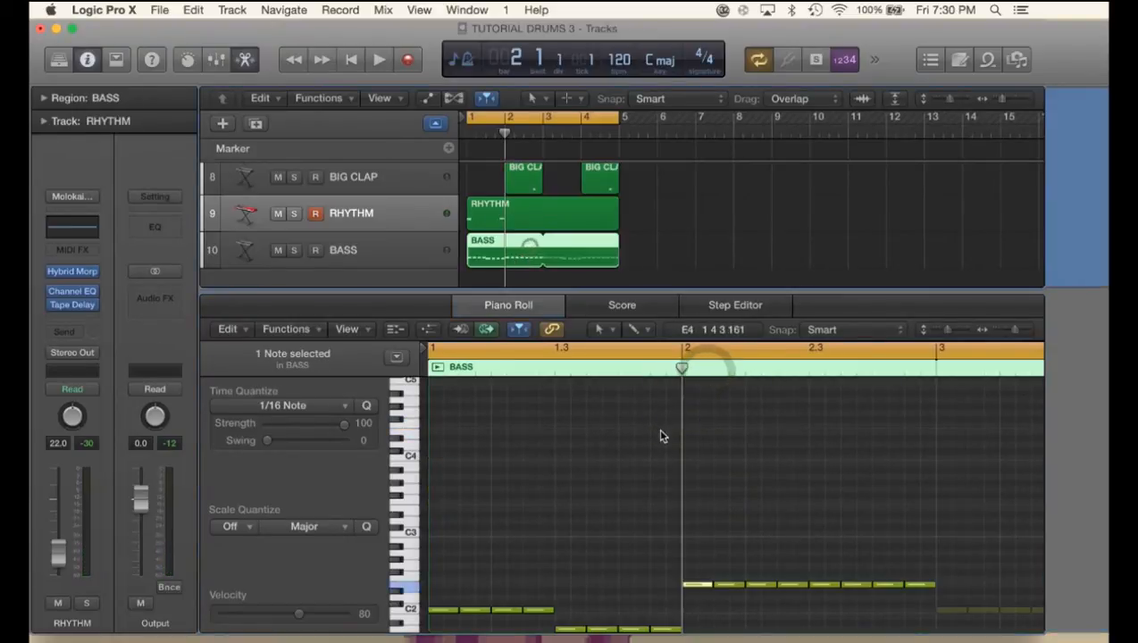
left_click(695, 585)
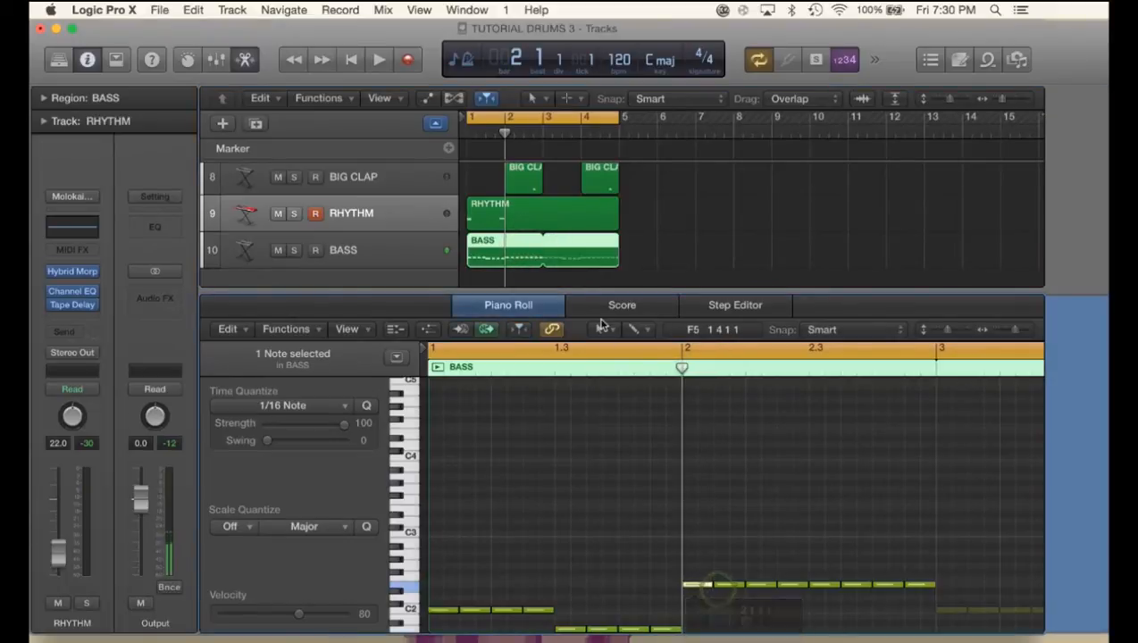
left_click(525, 221)
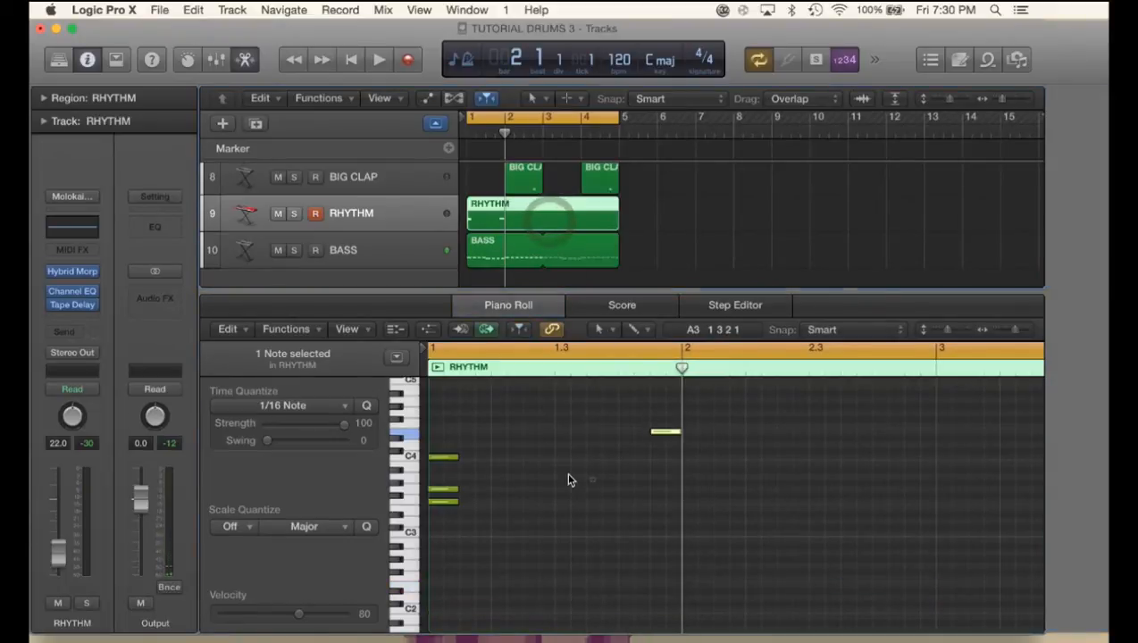
- Complete the RHYTHM chord at position 1 4 3 by copying its E4 note to C4 and A3, and play it back
left_click(593, 479)
left_click_drag(674, 437, 672, 482)
key("space")
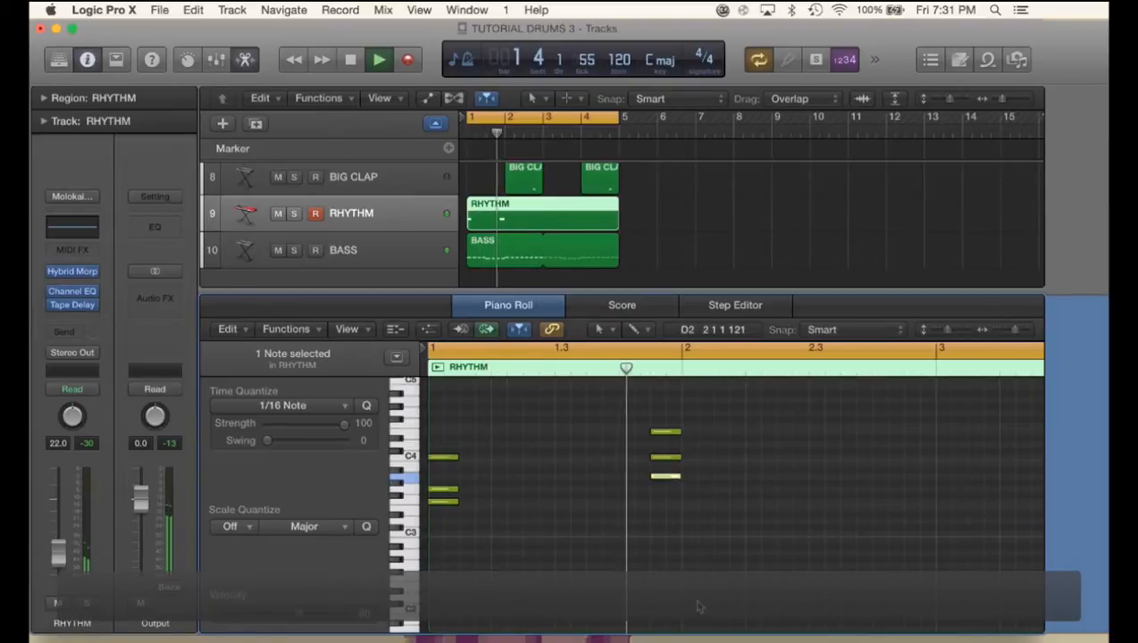
left_click(632, 494)
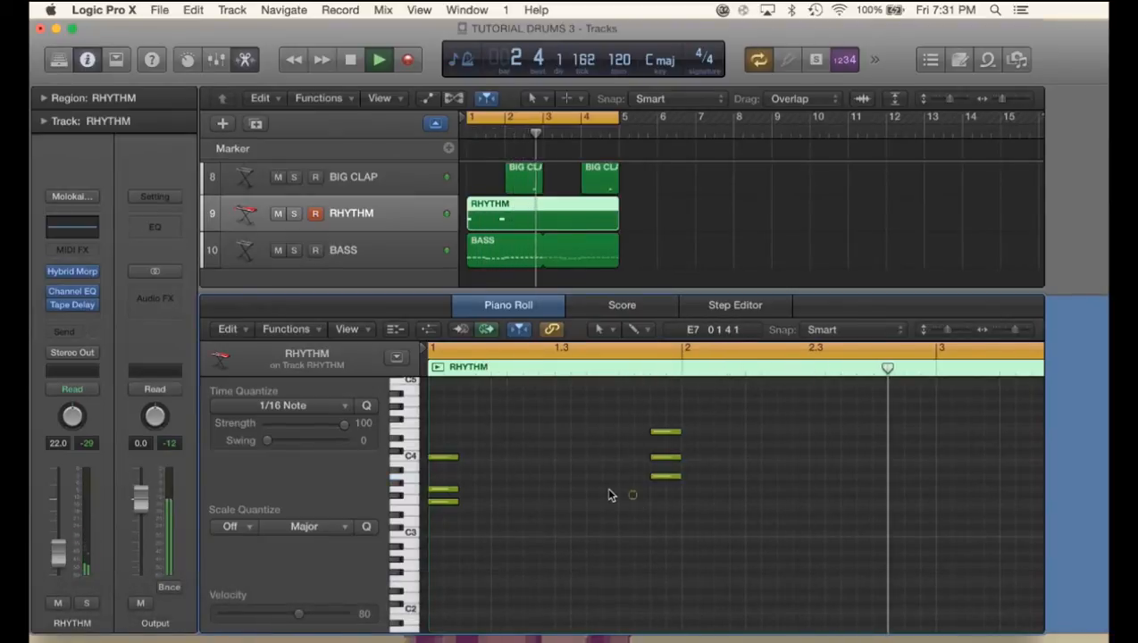
key("space")
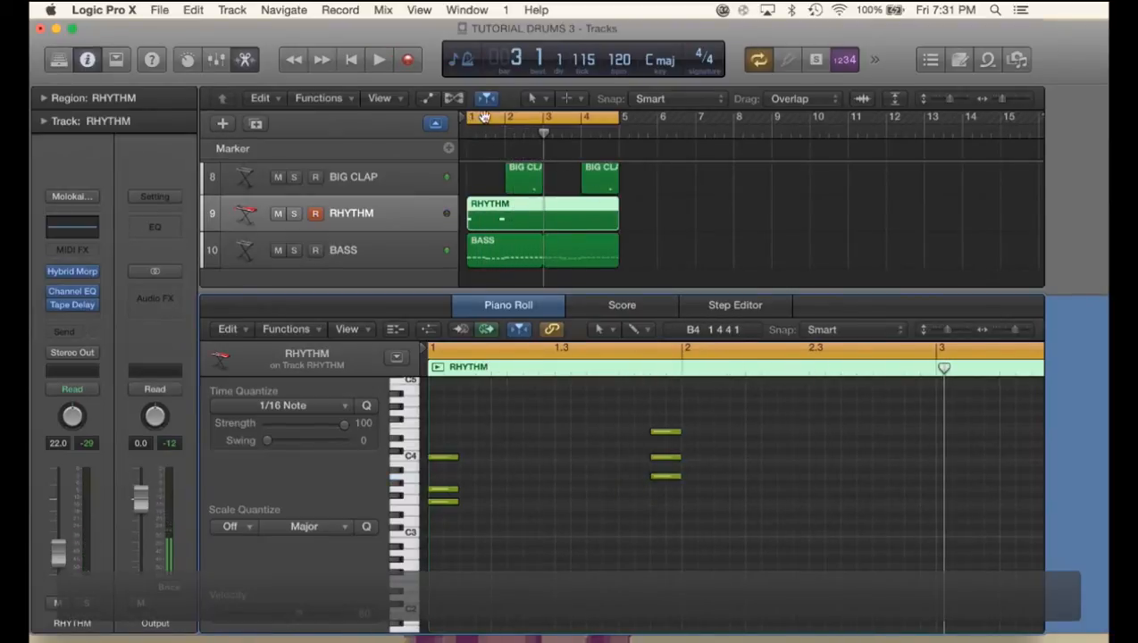
- Build a RHYTHM chord of C4, G3 and E3 at position 2 4 3 from copies of the E4 note at 1 4 3
mouse_move(500, 119)
left_mouse_down()
mouse_move(516, 119)
mouse_move(490, 119)
left_mouse_up()
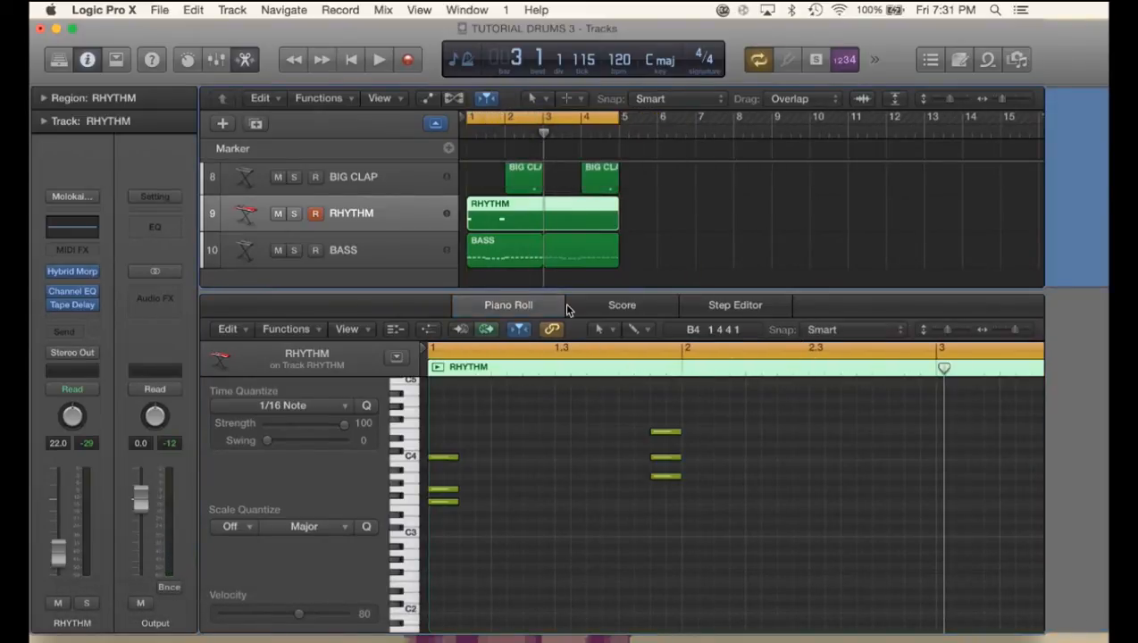
left_click(570, 457)
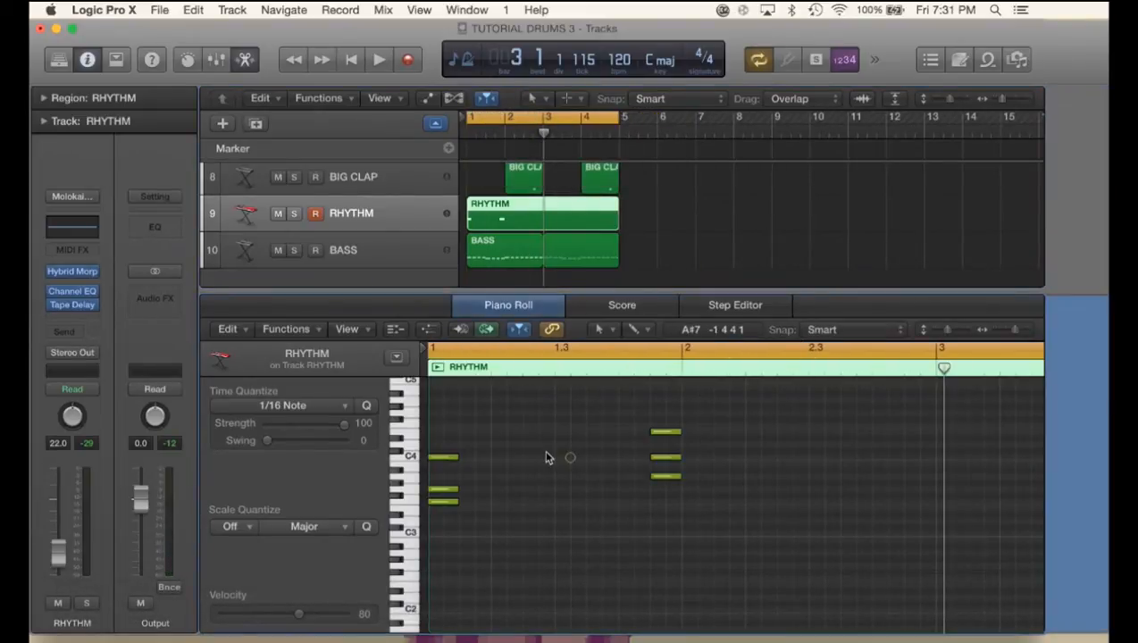
left_click(593, 505)
scroll(711, 503, "right", 5)
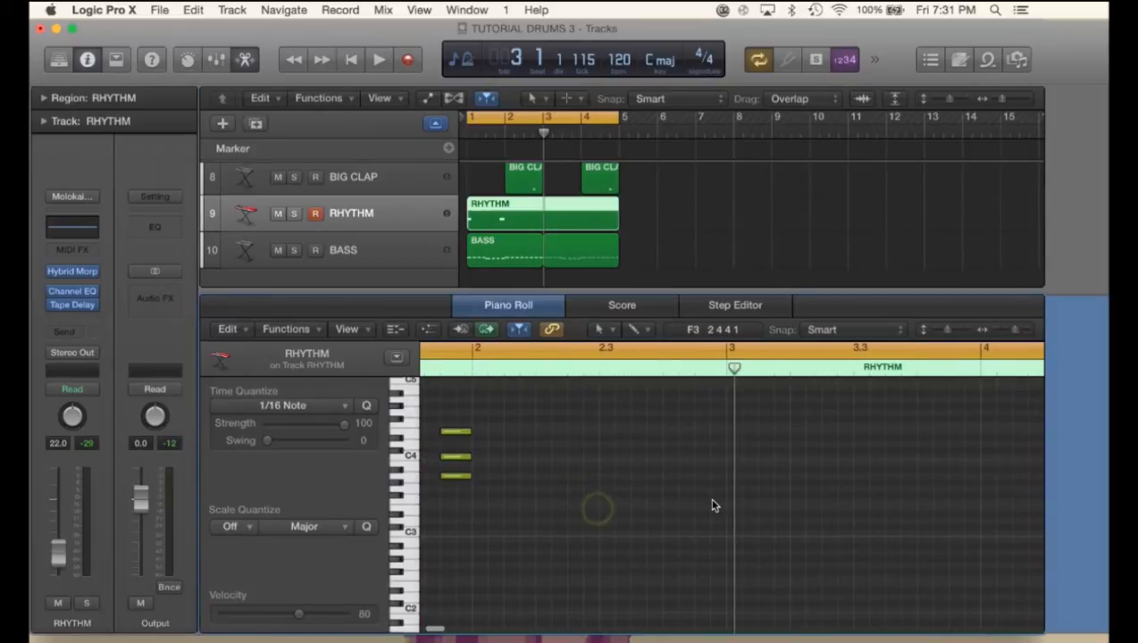
left_click(672, 369)
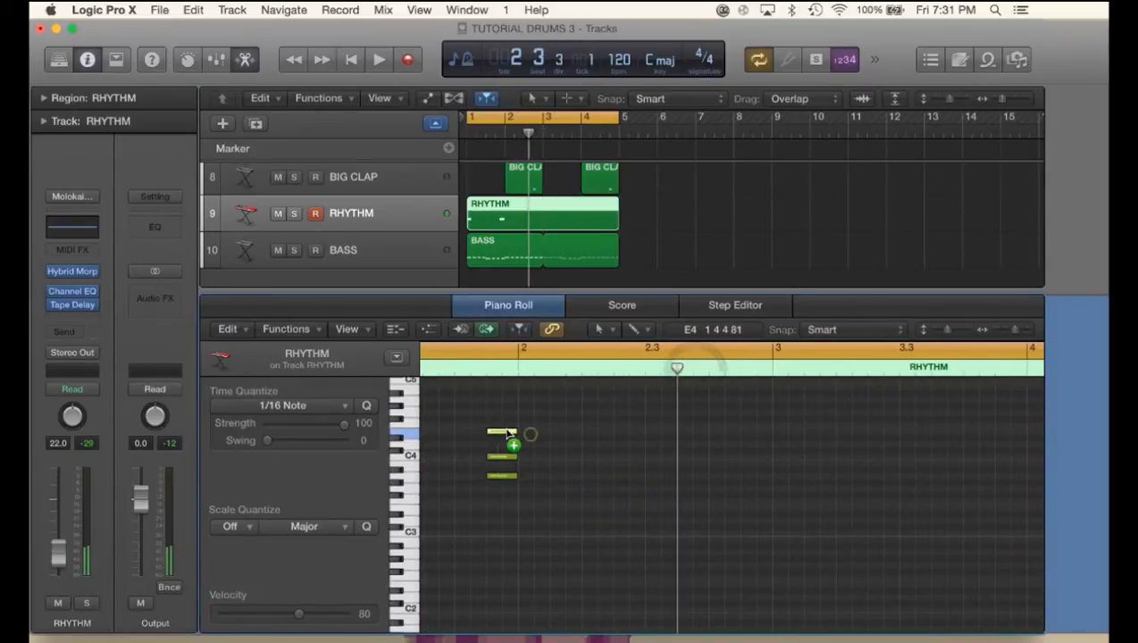
left_click_drag(508, 432, 759, 506)
left_click(749, 532)
left_click_drag(752, 431, 758, 513)
left_click(765, 521)
left_click(773, 538)
left_click(758, 512)
- Place the playhead at 2 4 3, compare the BASS notes there with the RHYTHM chord, audition the chord's notes and play it back
left_click(746, 370)
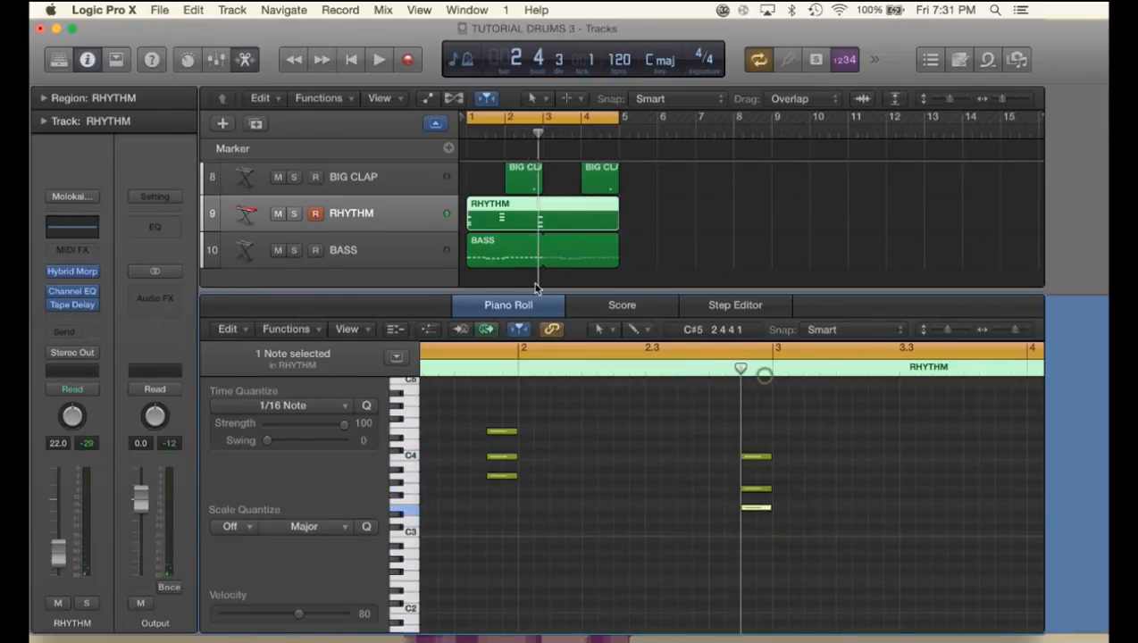
left_click(534, 253)
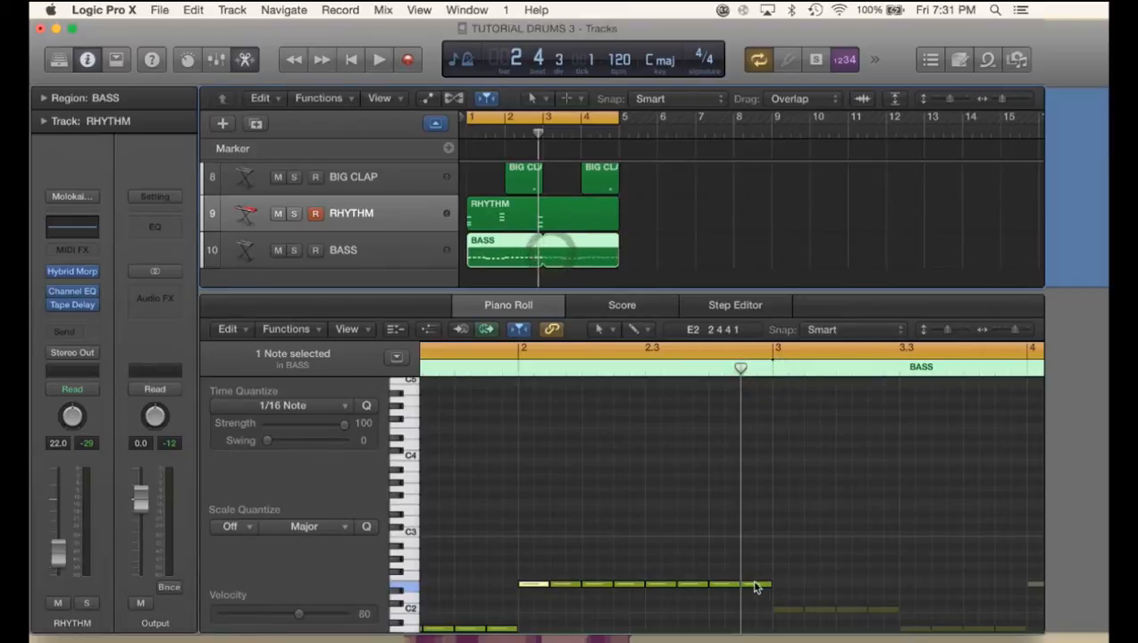
left_click(536, 225)
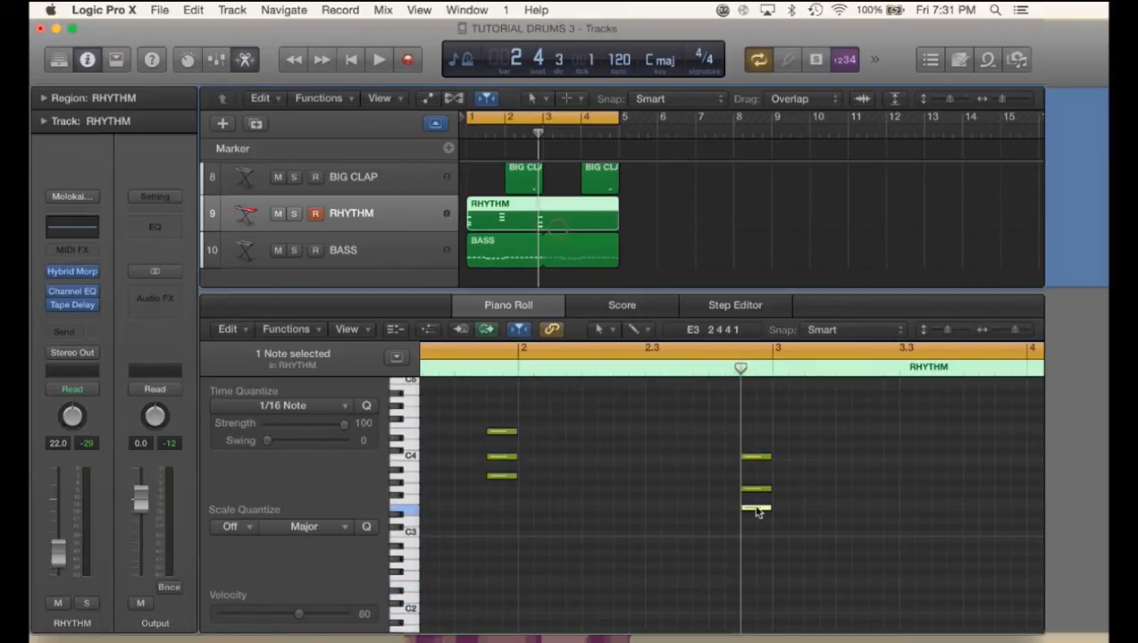
left_click(754, 491)
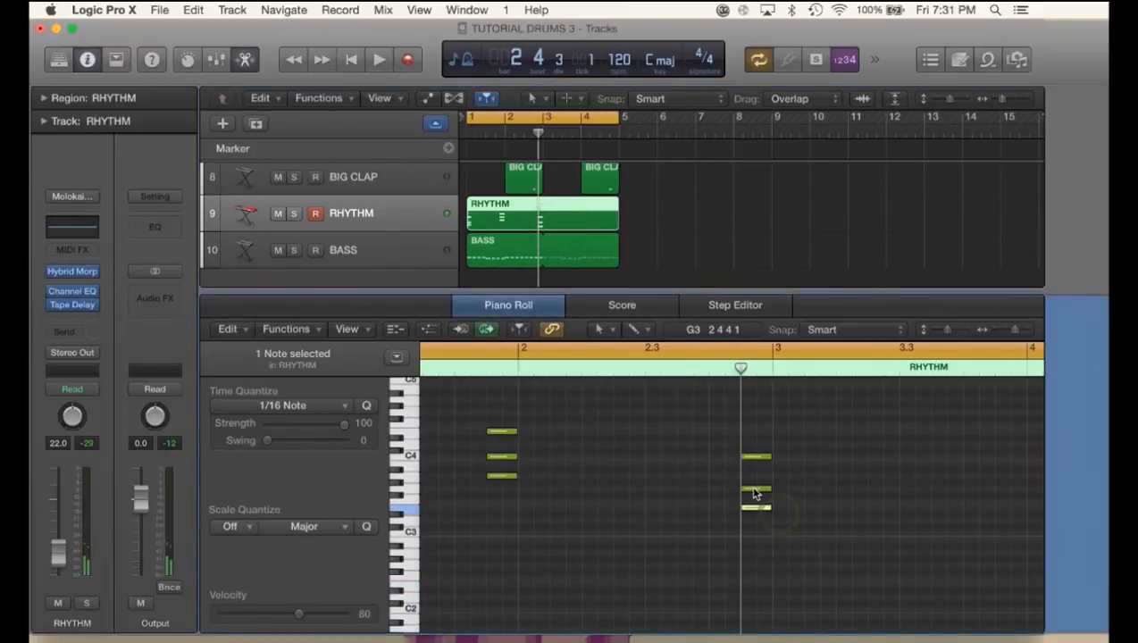
left_click(753, 459)
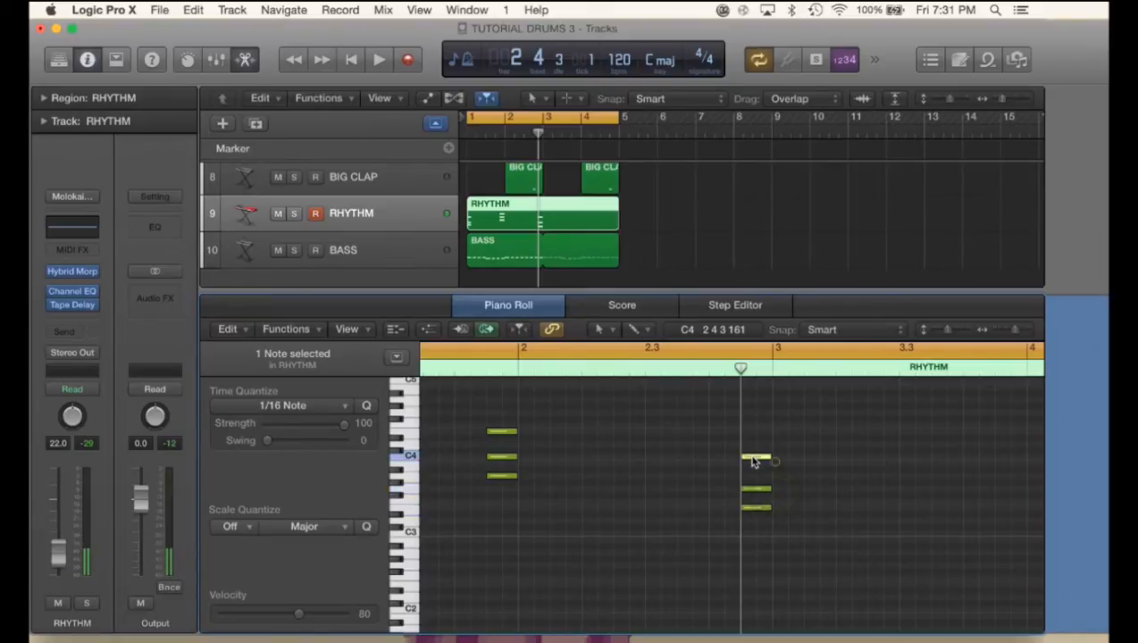
key("space")
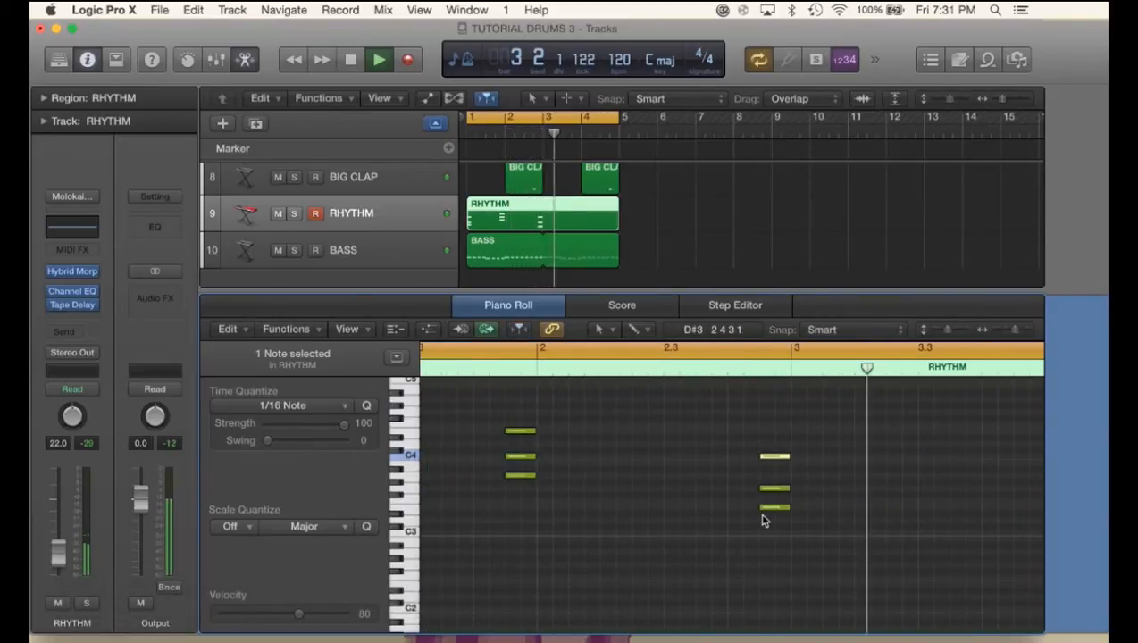
key("space")
- Move the three-note chord from position 2 4 3 to the start of bar 3 and play it back
left_click(728, 475)
left_click_drag(736, 441, 798, 515)
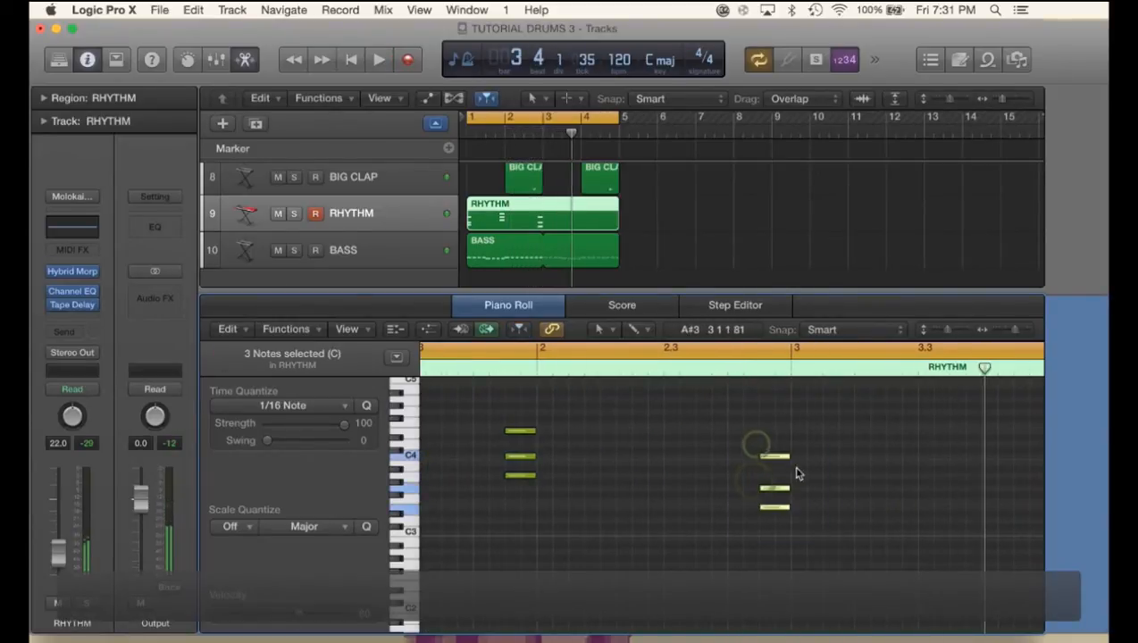
left_click_drag(777, 461, 810, 461)
left_click(808, 438)
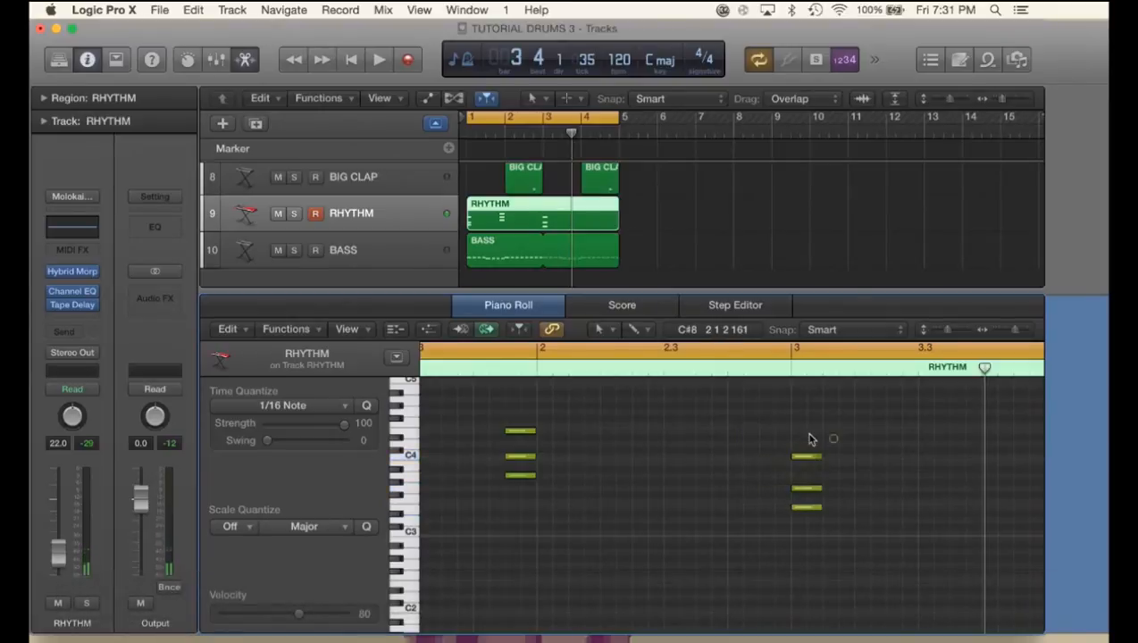
key("space")
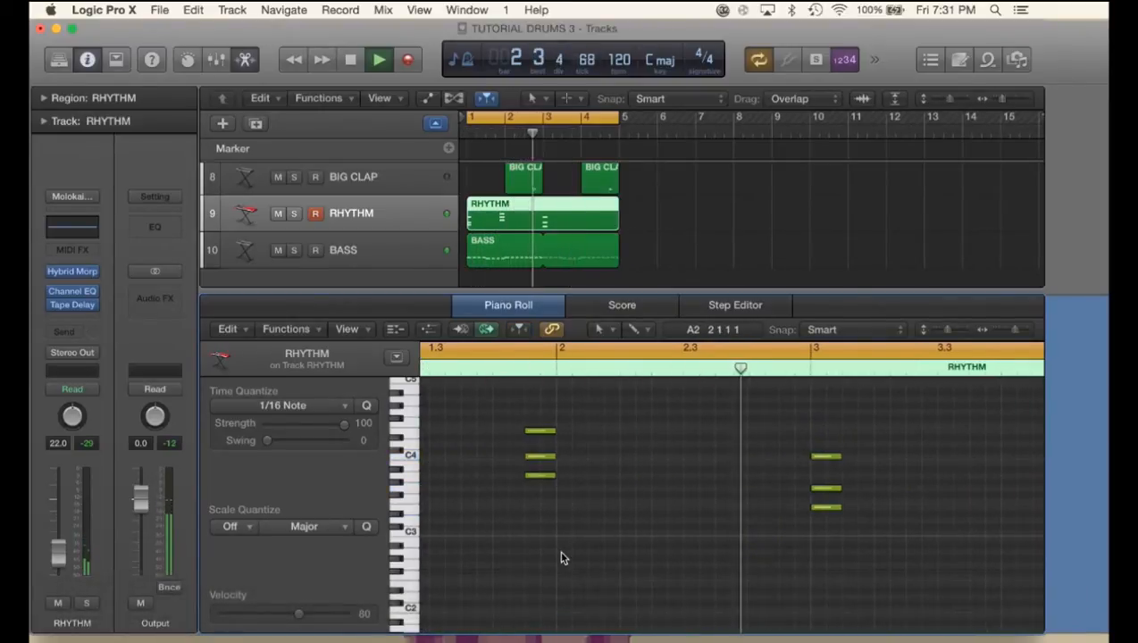
key("space")
left_click(670, 529)
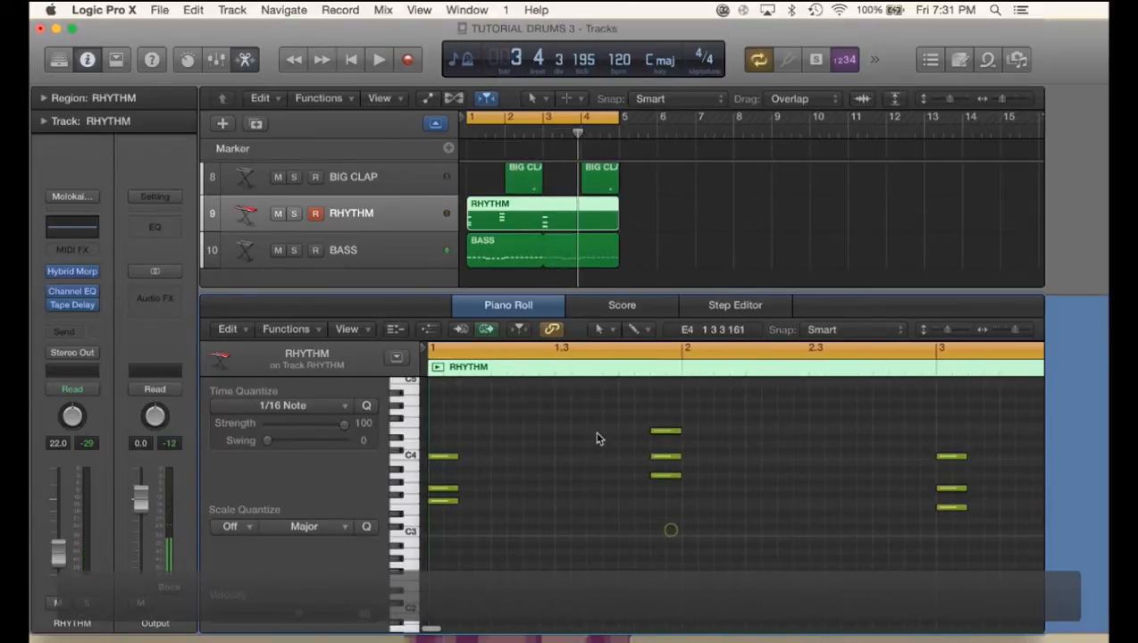
- Place the playhead at the chord on 1 4 3, return it to the start and play the region into bar 3
left_click(649, 372)
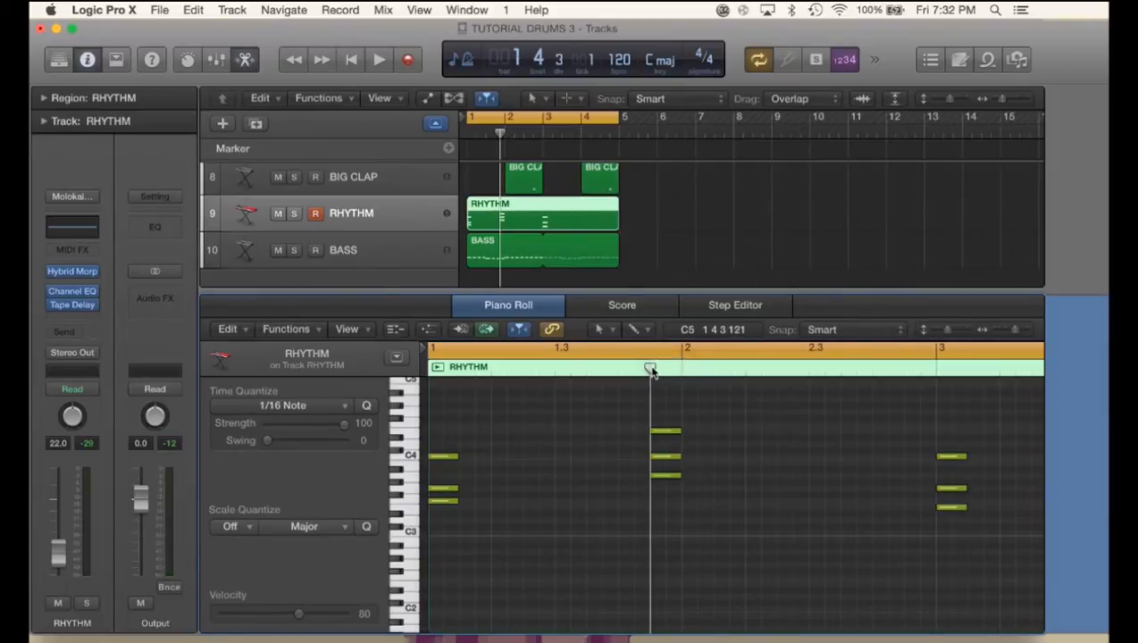
mouse_move(650, 369)
left_mouse_down()
mouse_move(688, 379)
mouse_move(650, 371)
left_mouse_up()
key("Return")
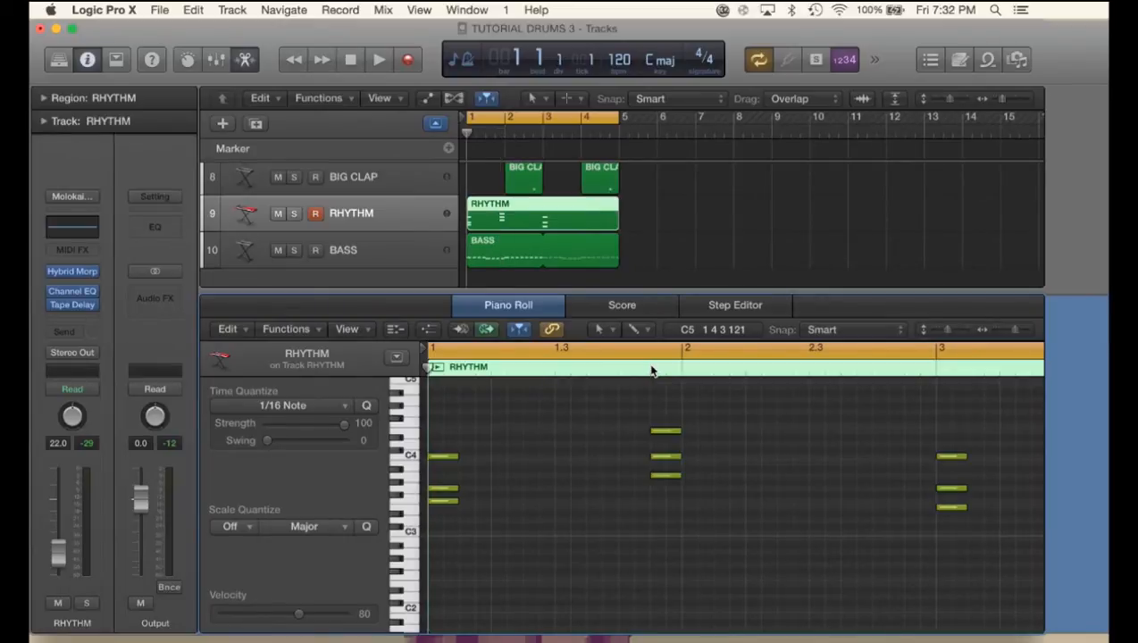
left_click(617, 461)
left_click(762, 462)
left_click(740, 517)
key("space")
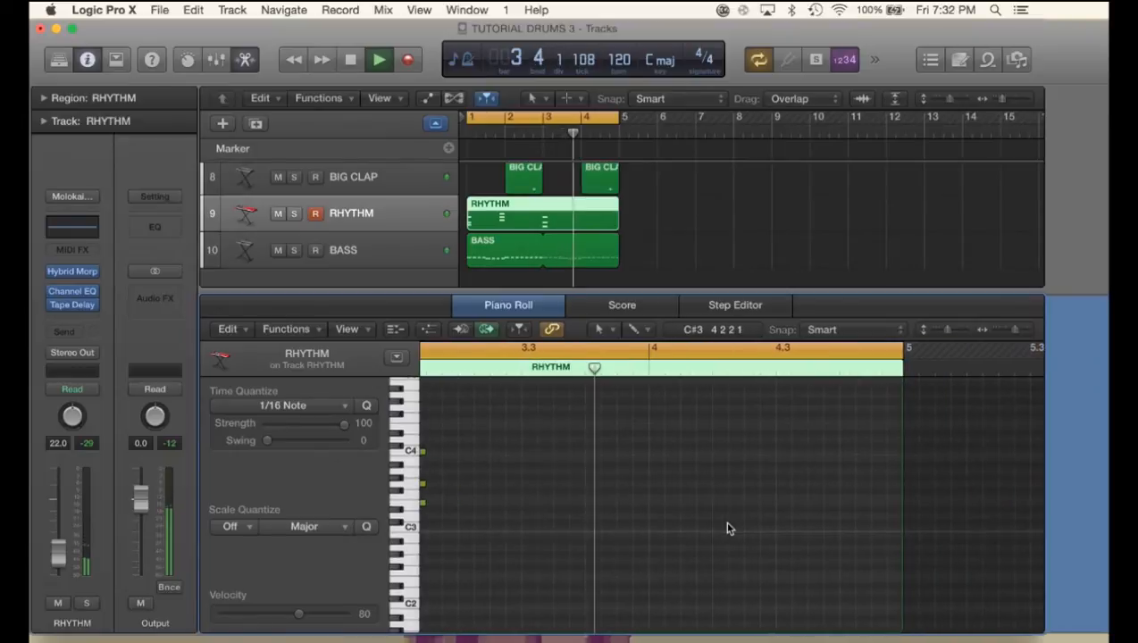
key("space")
- Place the playhead at 3 4 3 and build a chord of G3, A3 and D4 there, starting from a new C4 note
left_click_drag(639, 368, 617, 367)
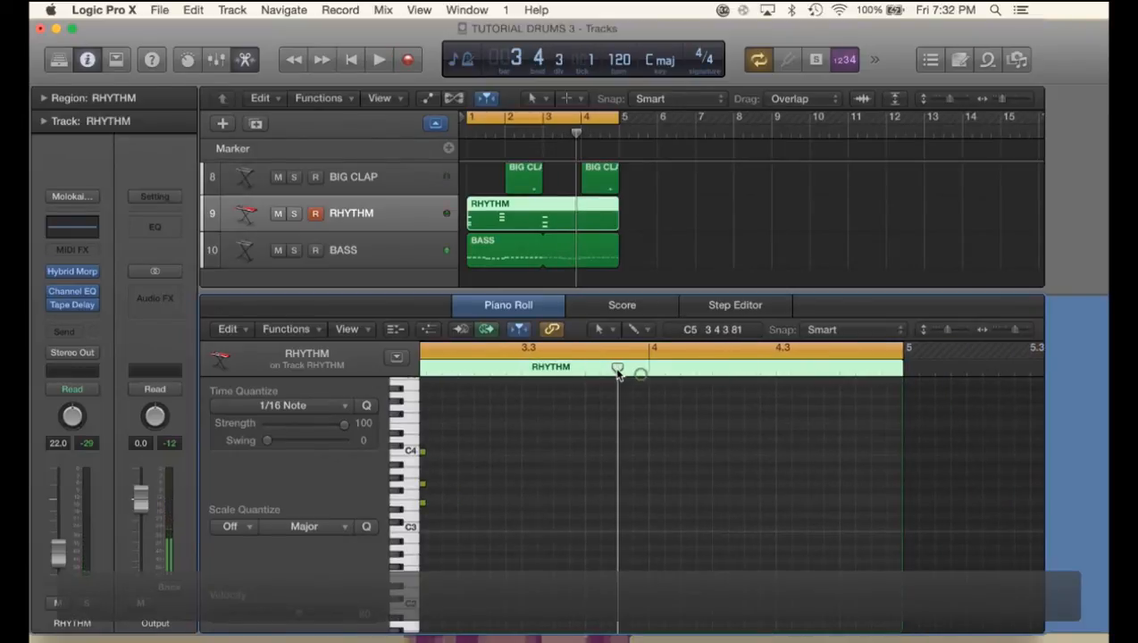
scroll(572, 445, "left", 2)
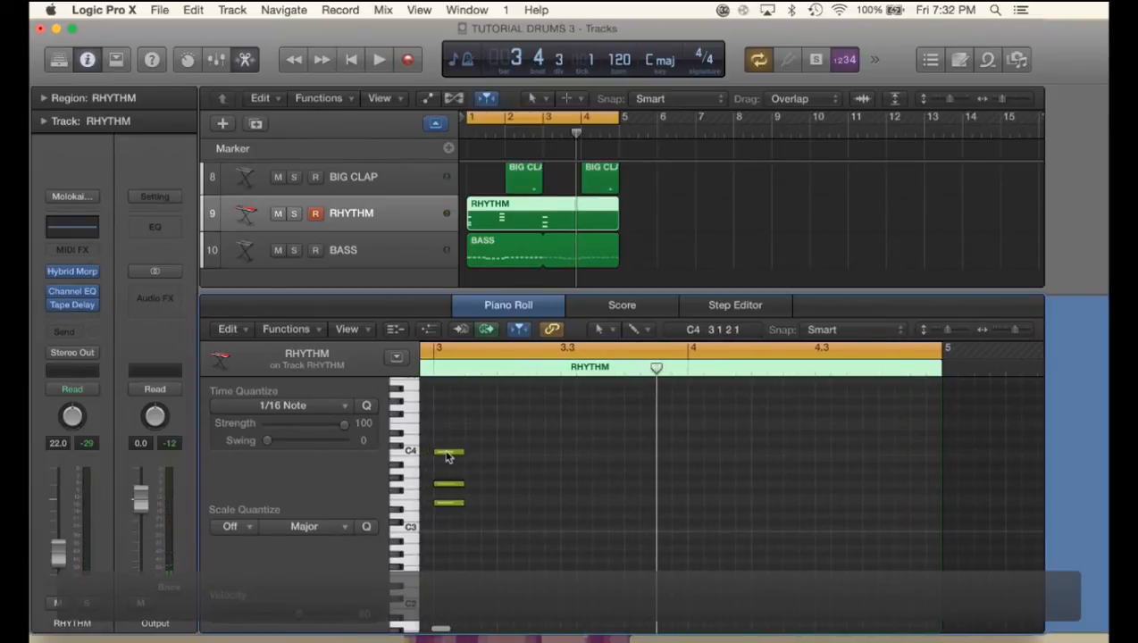
left_click(675, 453, "super")
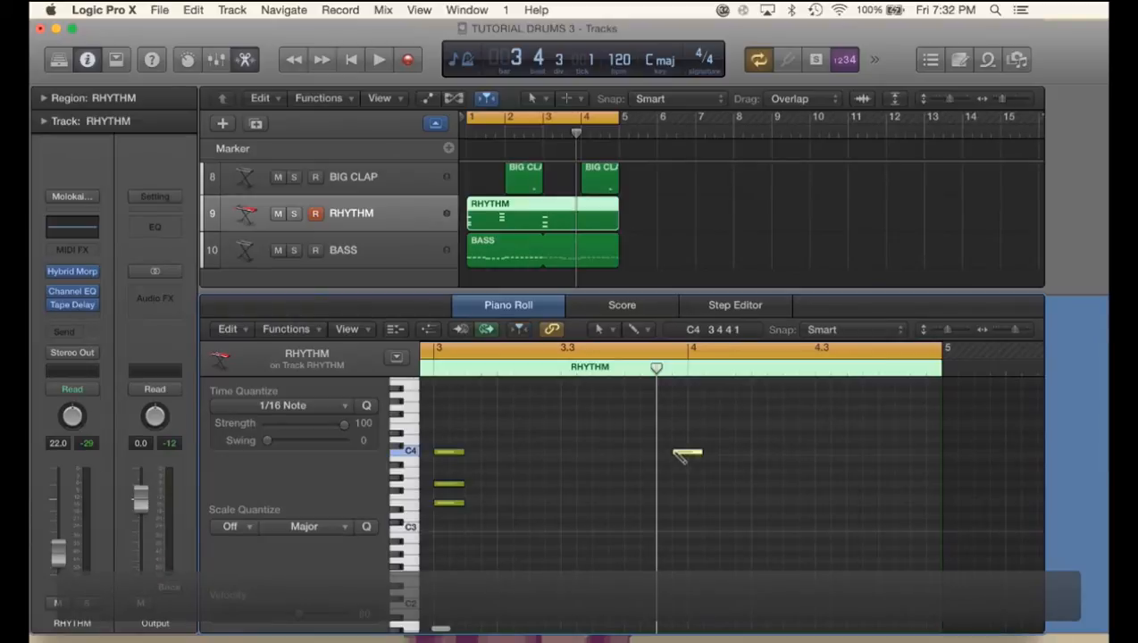
left_click_drag(689, 455, 670, 457)
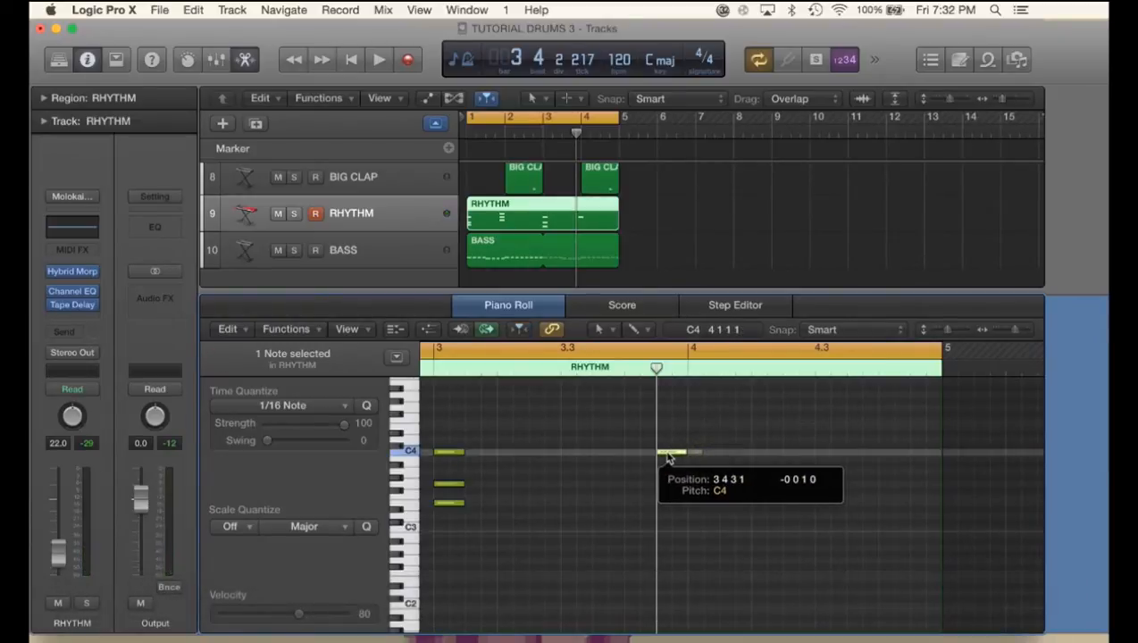
left_click_drag(668, 458, 673, 501)
left_click(696, 435)
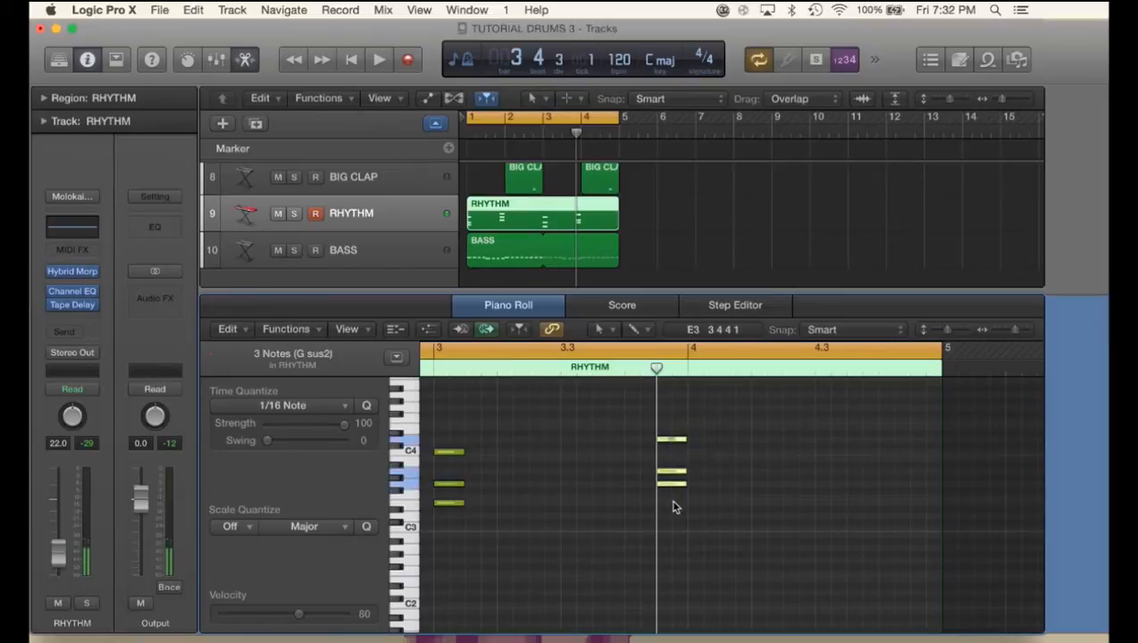
left_click(673, 501)
left_click(624, 502)
- Review the RHYTHM chords from the start, select the three notes at 3 4 3 and place the playhead there
key("Return")
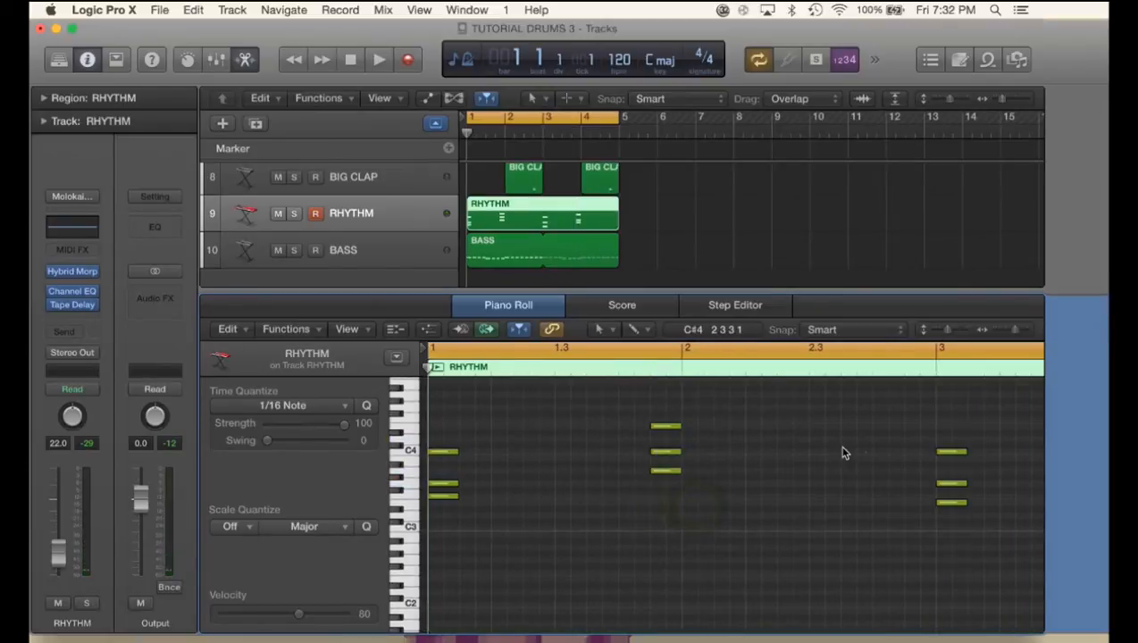
left_click_drag(841, 446, 981, 548)
scroll(871, 448, "right", 5)
left_click_drag(828, 419, 920, 511)
left_click(860, 368)
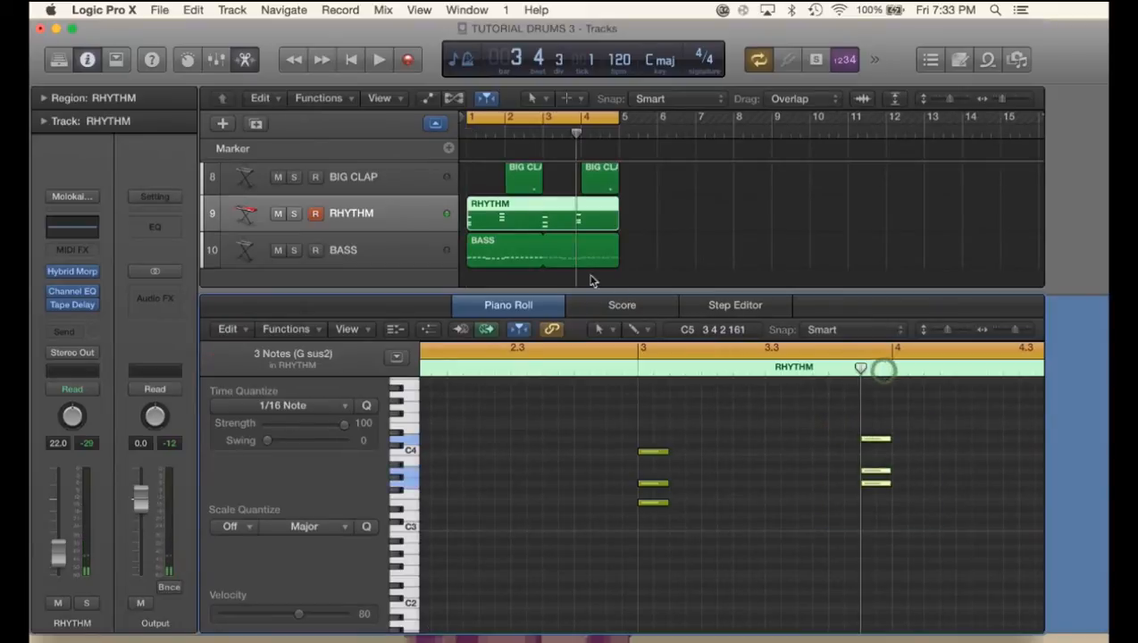
- Audition the last BASS note of bar 1 and the first BASS note of bar 2
left_click(514, 254)
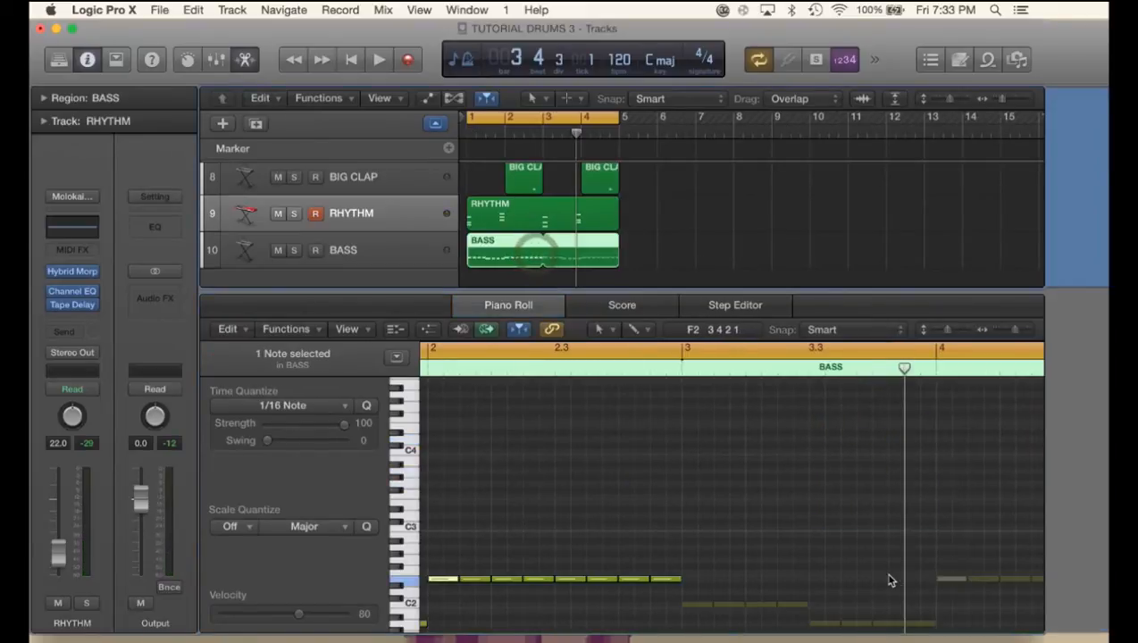
scroll(689, 582, "left", 5)
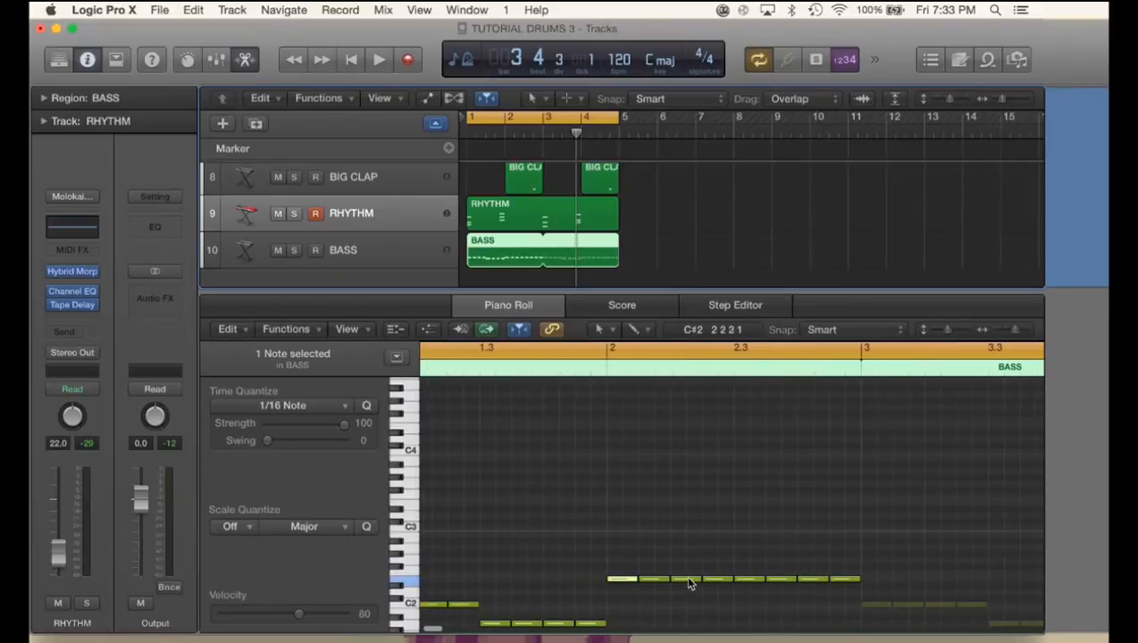
scroll(688, 583, "down", 1)
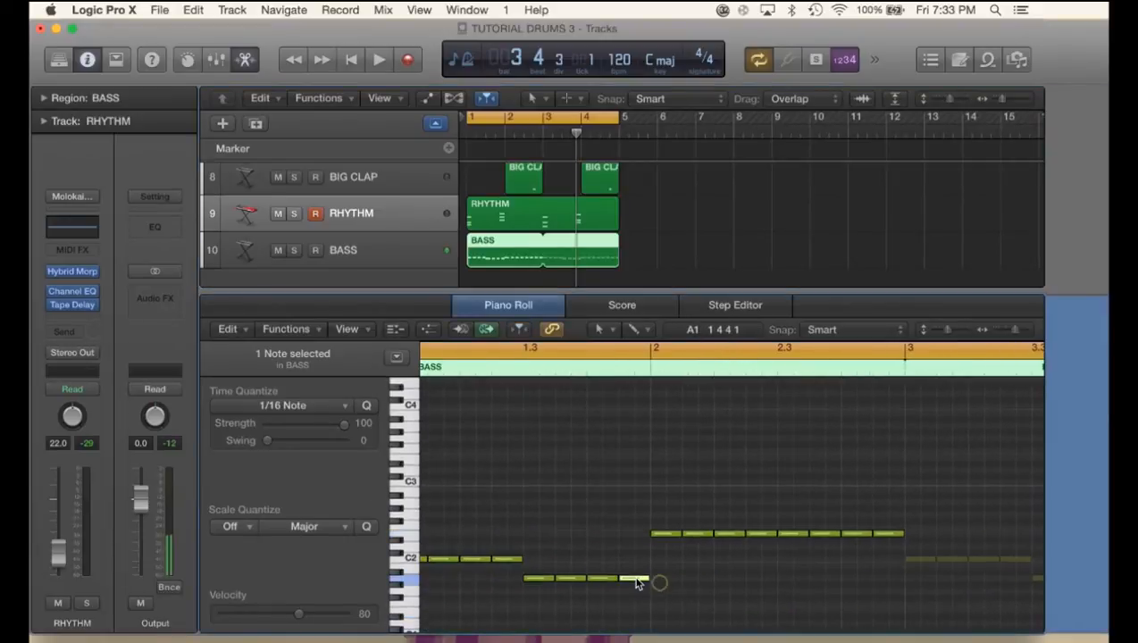
left_click(640, 578)
left_click(671, 538)
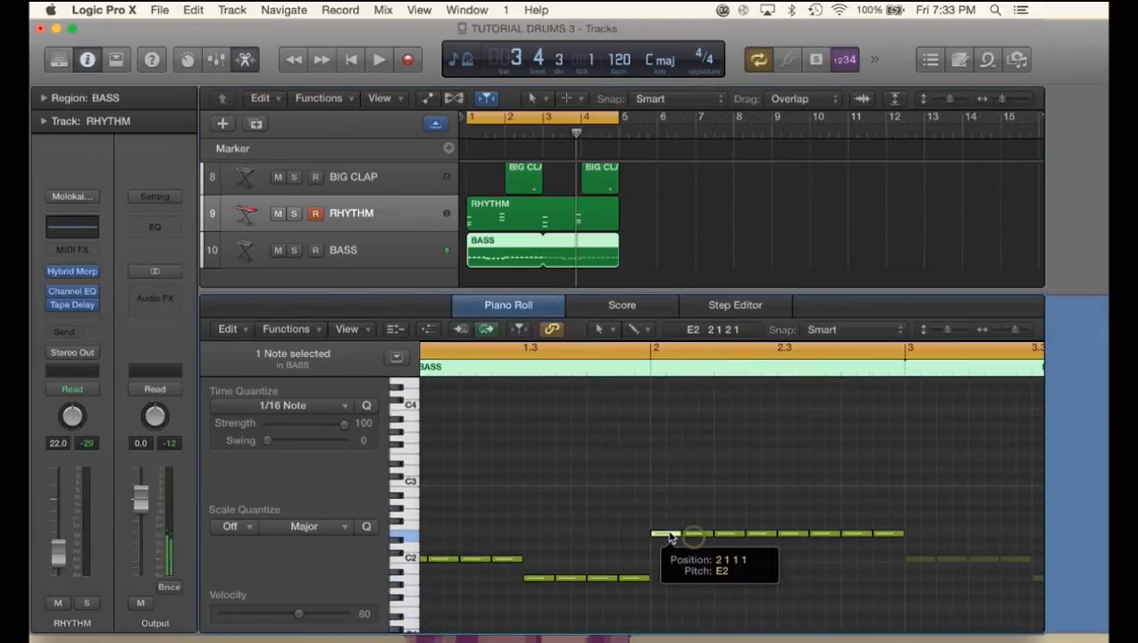
- Return to the RHYTHM region's notes and play the four-bar loop with all its chords
left_click(583, 214)
key("space")
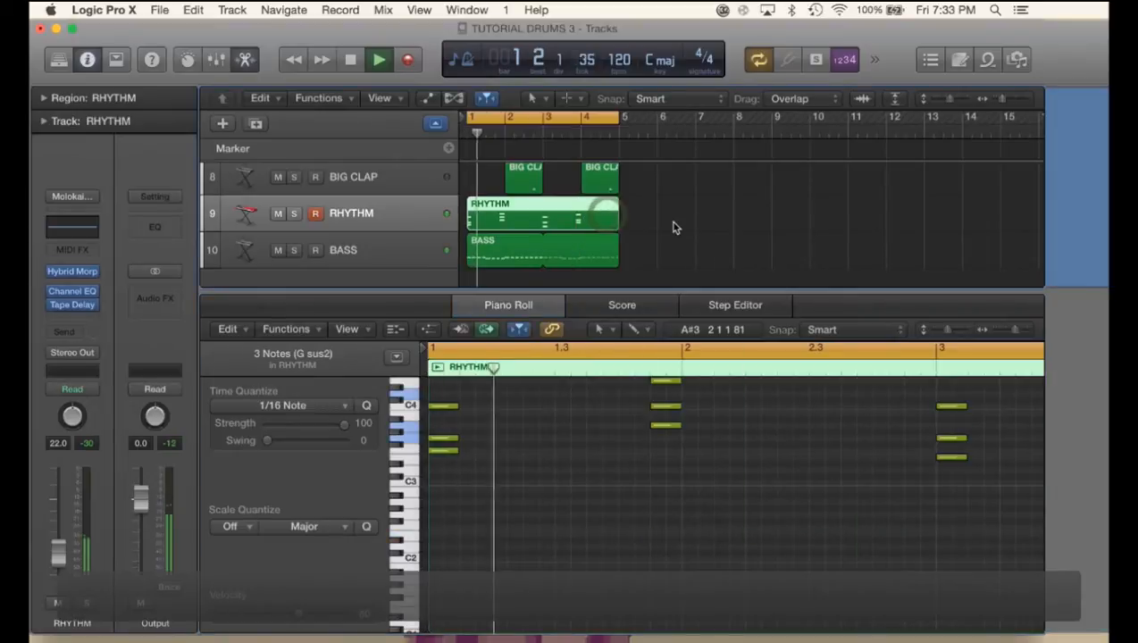
left_click(674, 225)
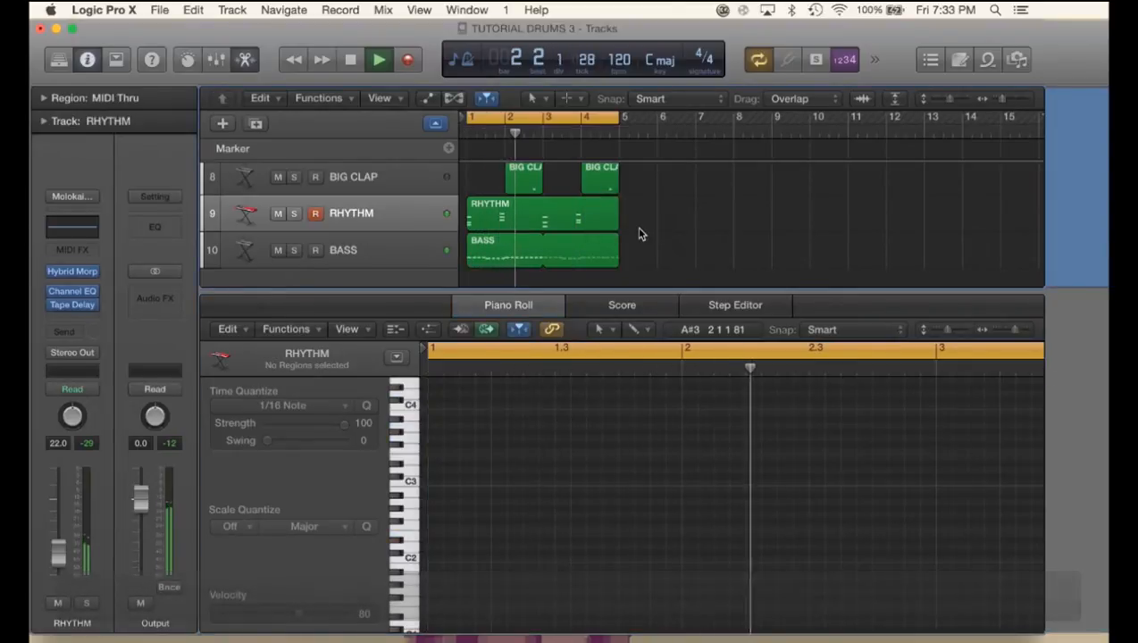
left_click(581, 218)
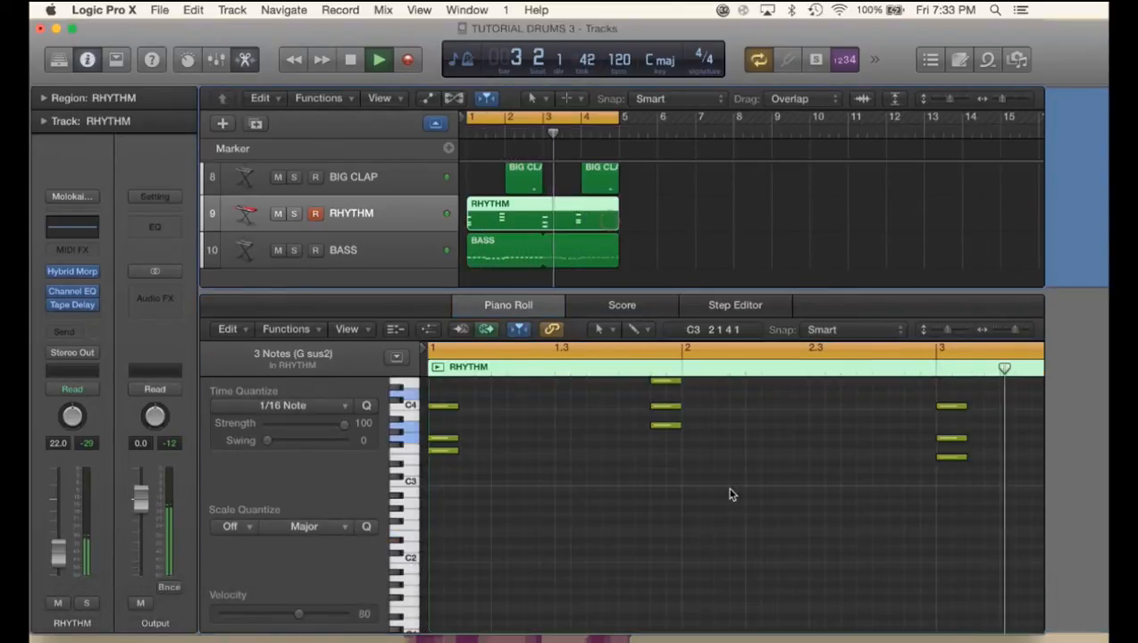
left_click(699, 509)
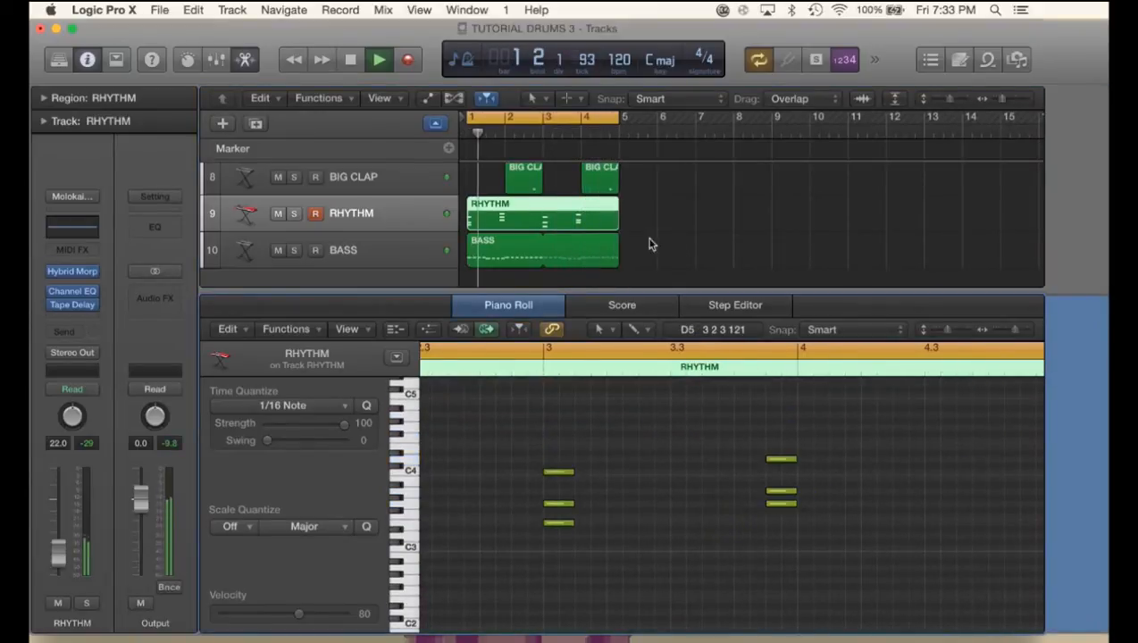
- Listen to the RHYTHM chords through bar 4 of the loop and stop playback
left_click(695, 460)
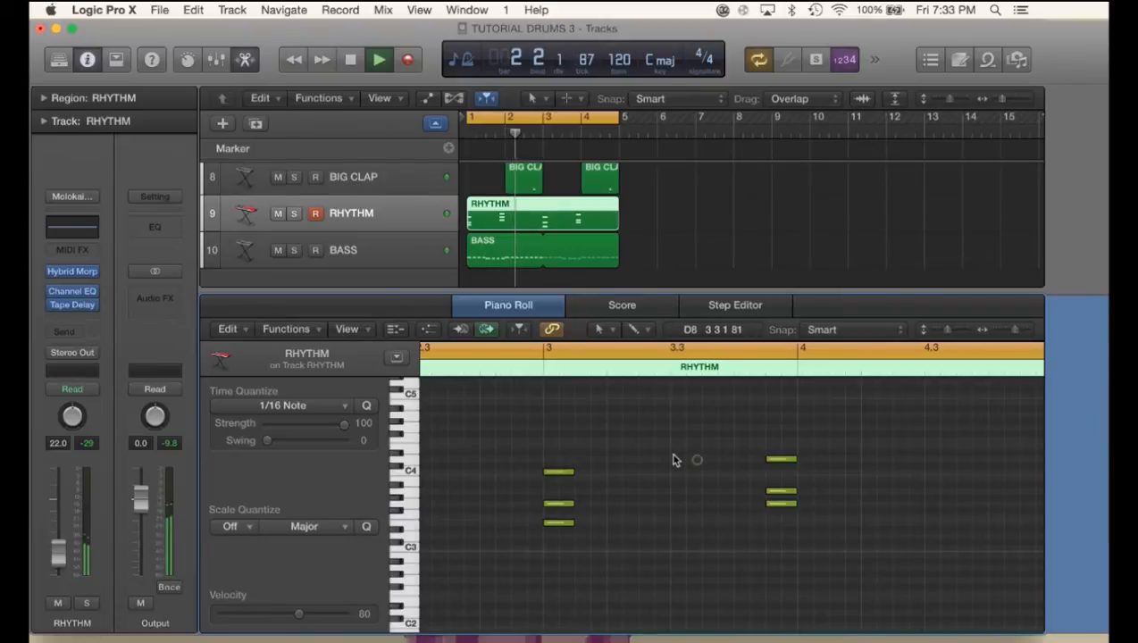
scroll(676, 460, "left", 3)
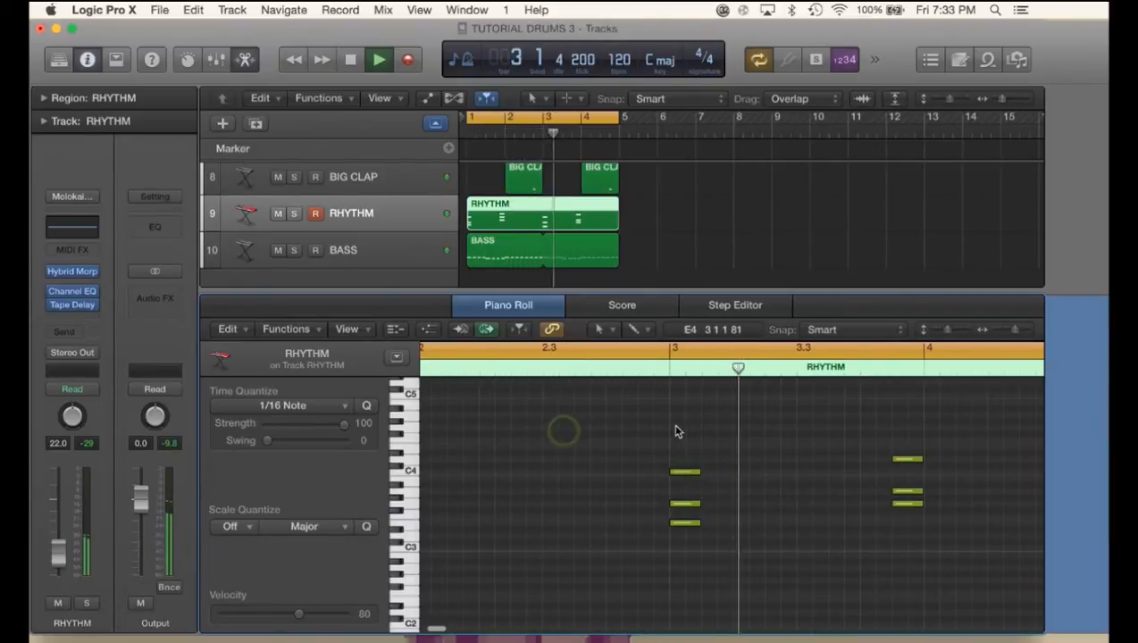
left_click(564, 432)
scroll(568, 427, "right", 3)
left_click(650, 421)
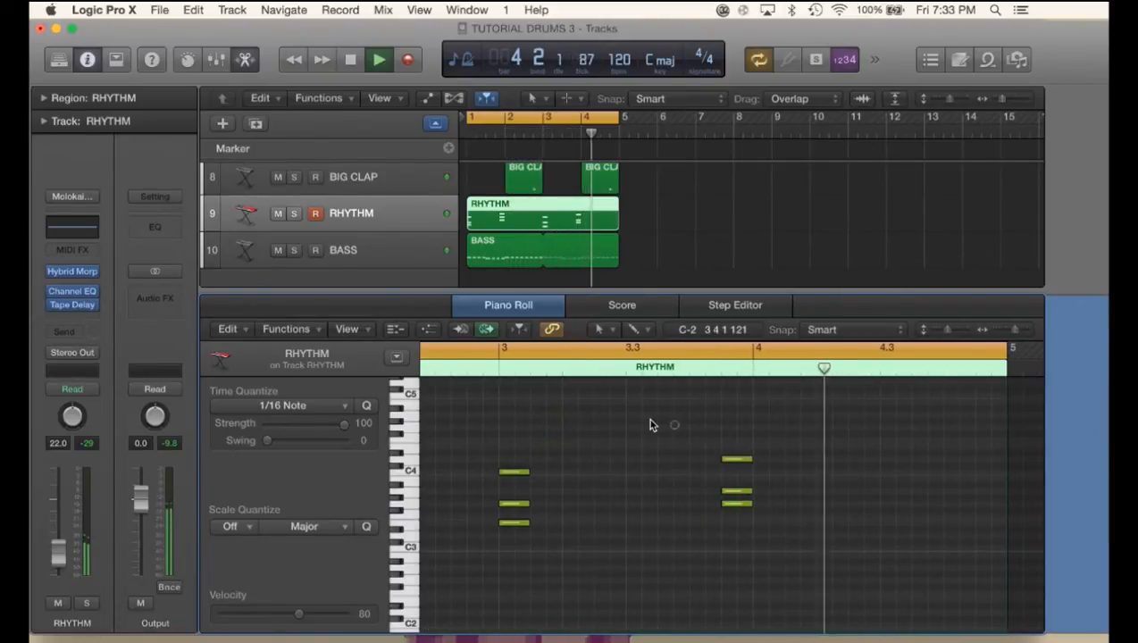
key("space")
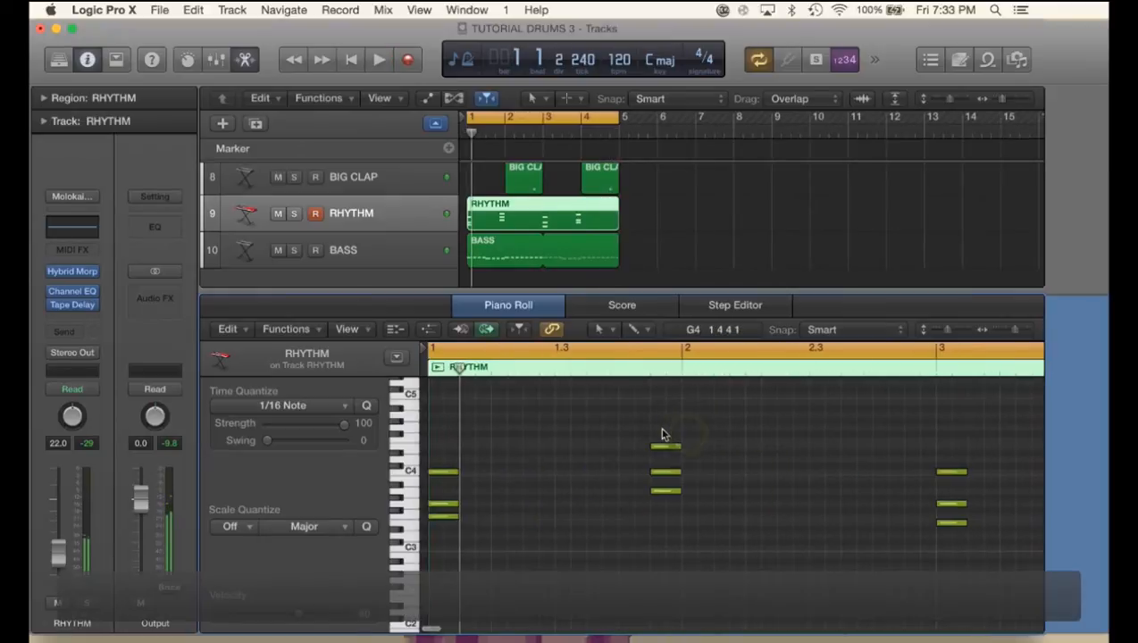
- Move the D4 note of the RHYTHM chord just before bar 4 down to D3 and play the loop
scroll(686, 434, "right", 5)
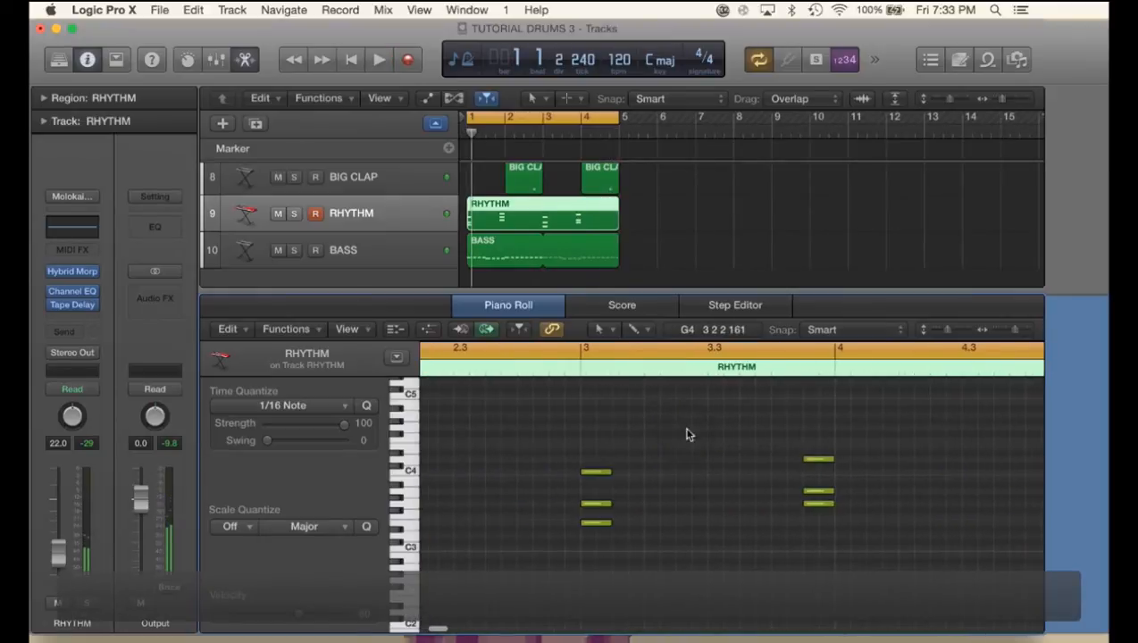
left_click(816, 461)
left_click_drag(817, 462, 816, 584)
left_click(796, 586)
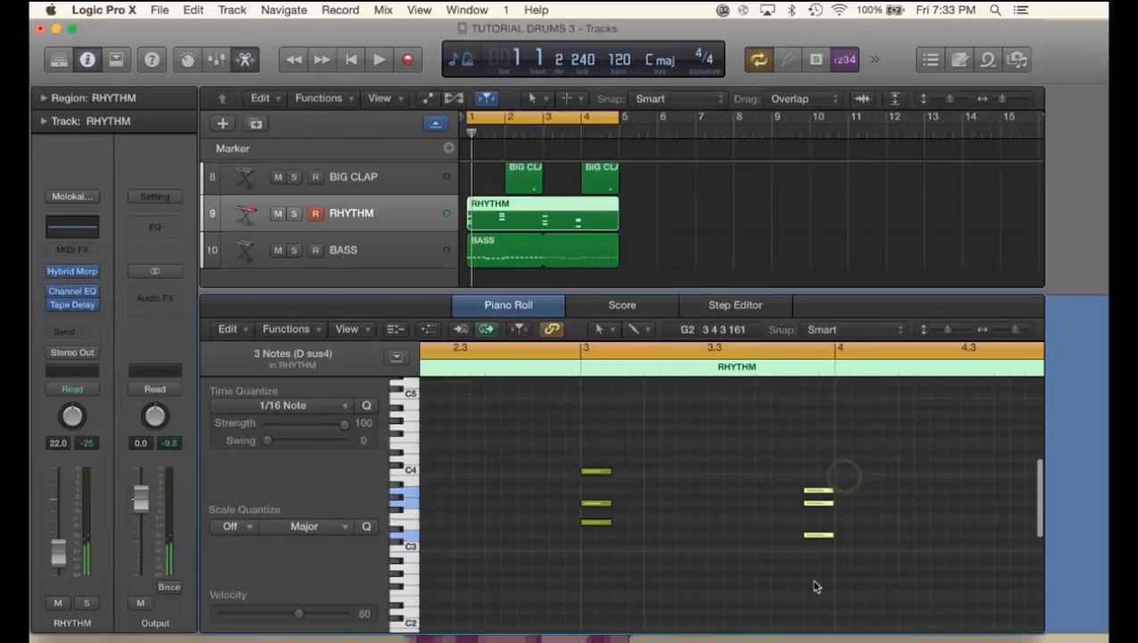
left_click(815, 585)
key("space")
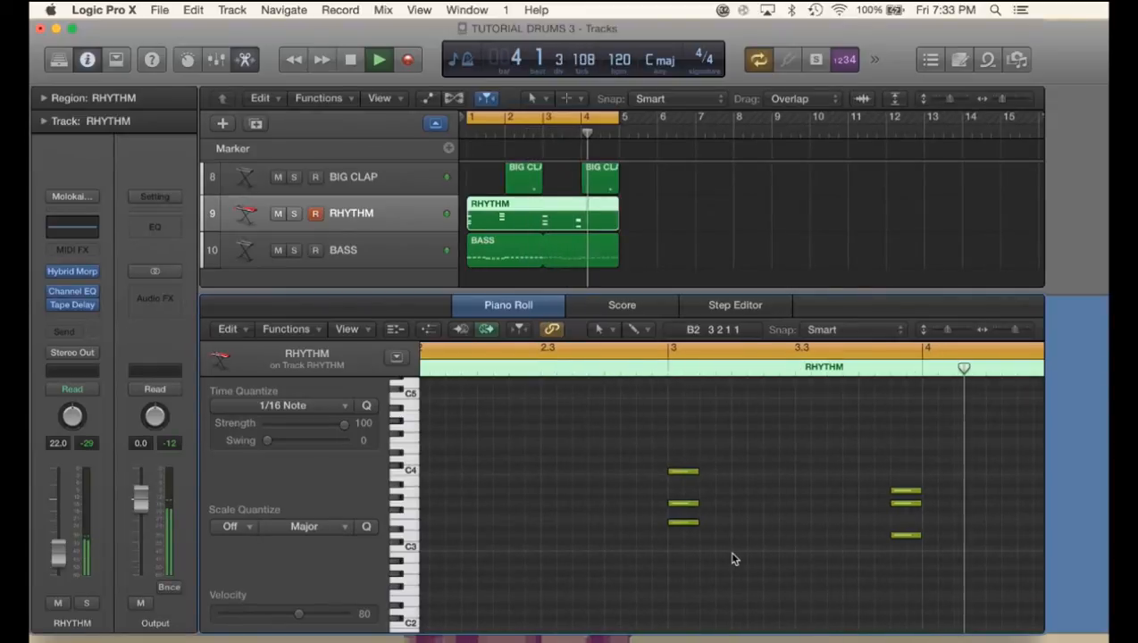
key("space")
- Change the RHYTHM chord just before bar 4 to E3, G3 and B3 and play the loop
left_click_drag(904, 536, 902, 476)
key("space")
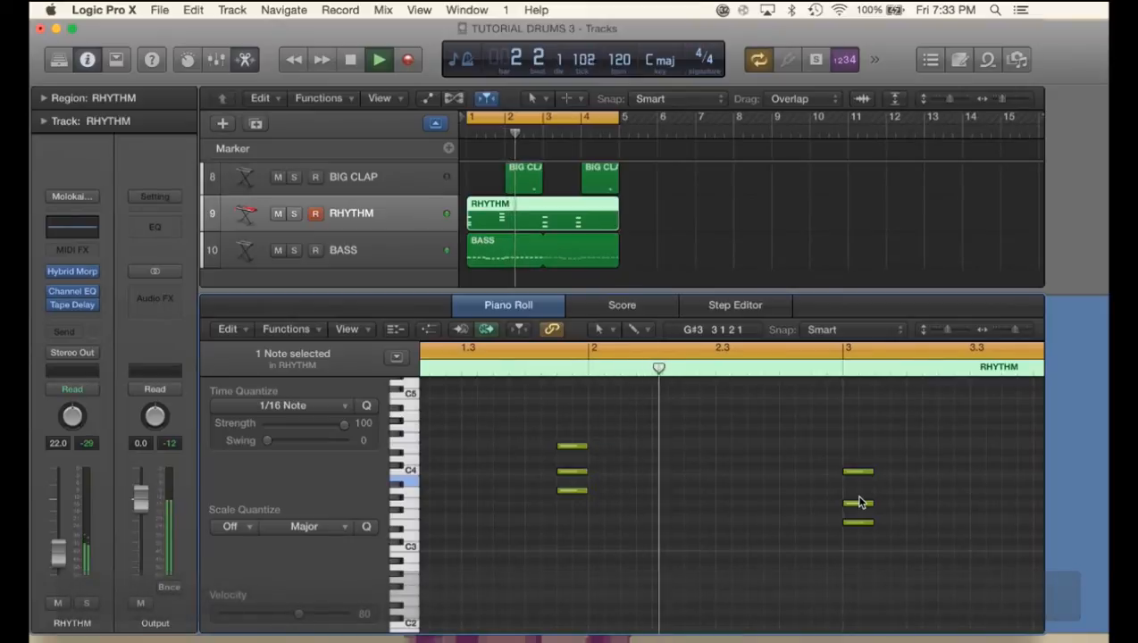
left_click(793, 556)
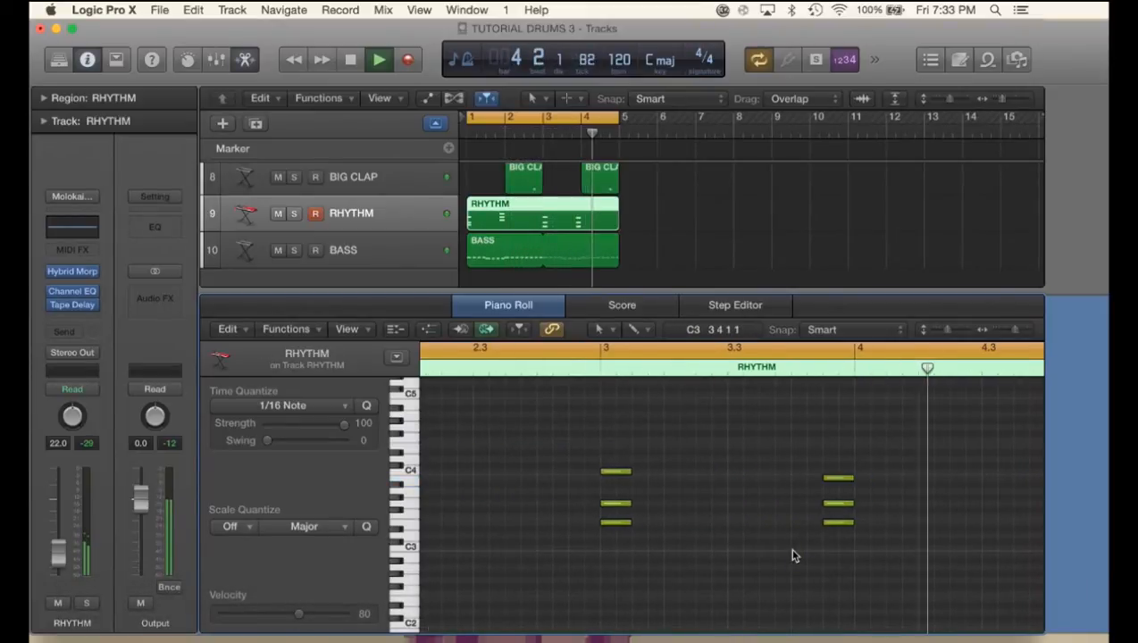
left_click(745, 484)
key("space")
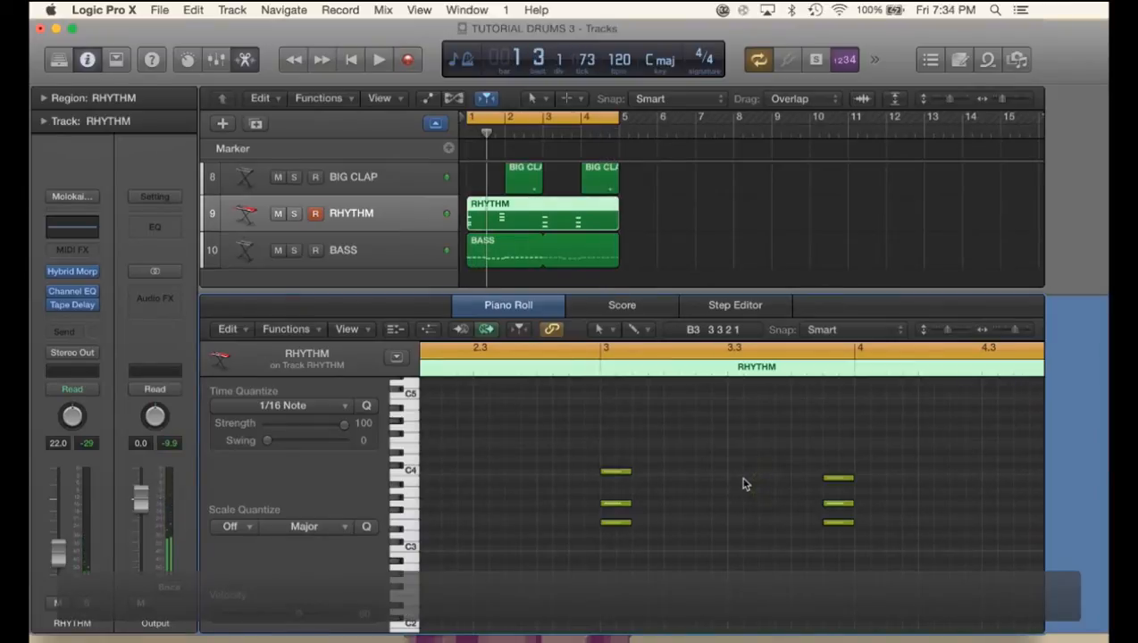
left_click(803, 503)
left_click(781, 470)
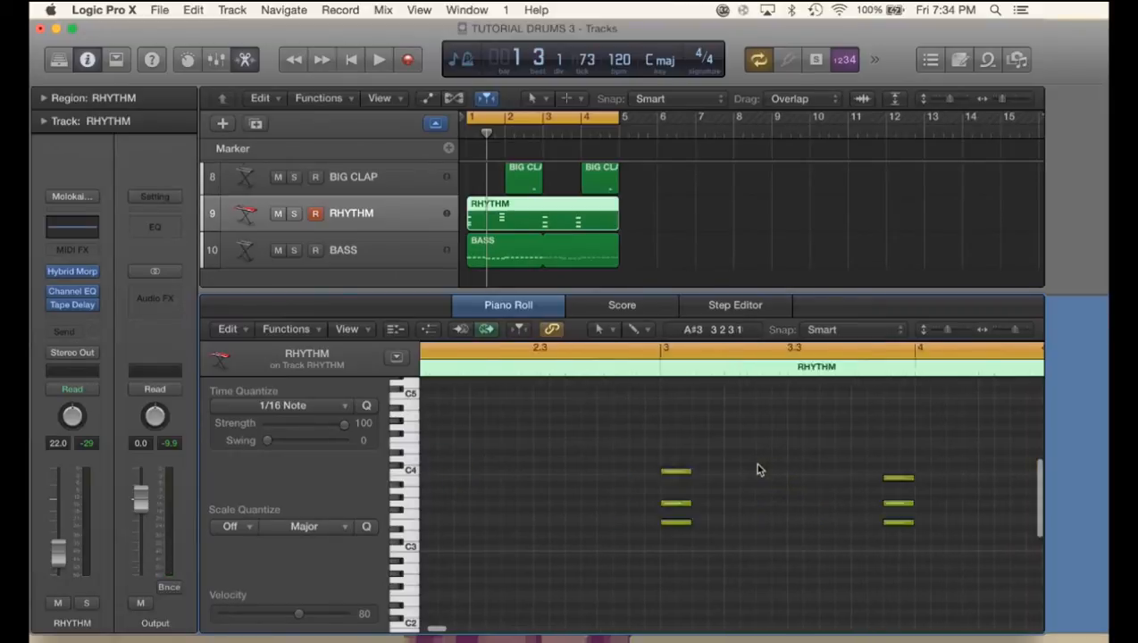
- Go back to the first RHYTHM chord and return the playhead to the start of bar 1
scroll(755, 466, "left", 5)
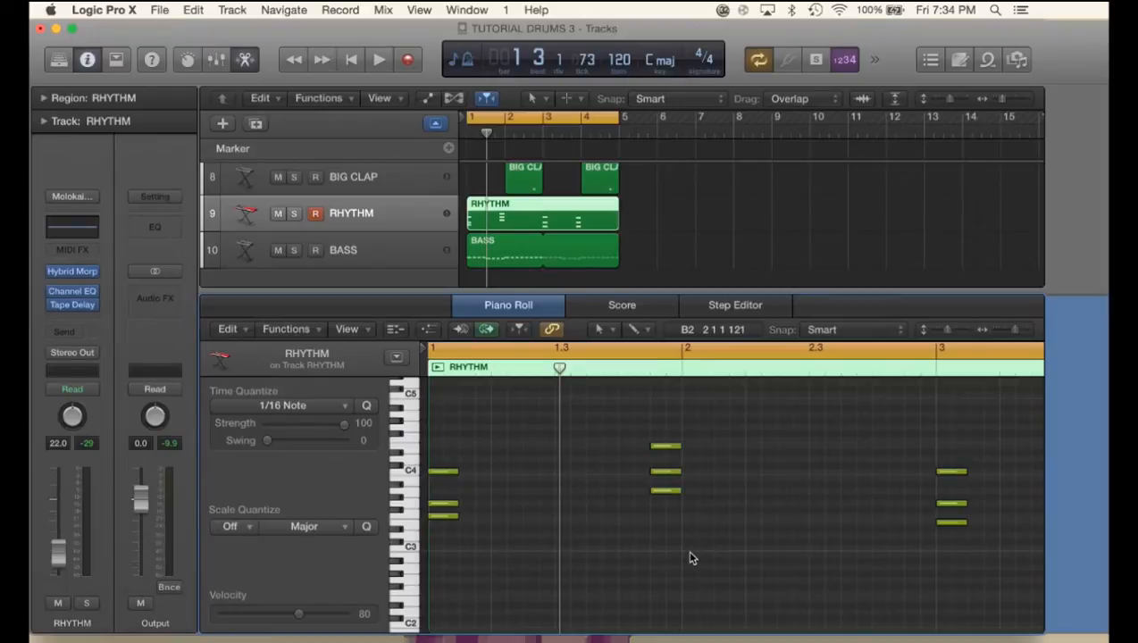
left_click(639, 587)
left_click(535, 396)
double_click(352, 214)
left_click(558, 401)
key("Return")
- Duplicate the RHYTHM track with its synth settings and name the new track LEAD
left_click(401, 219)
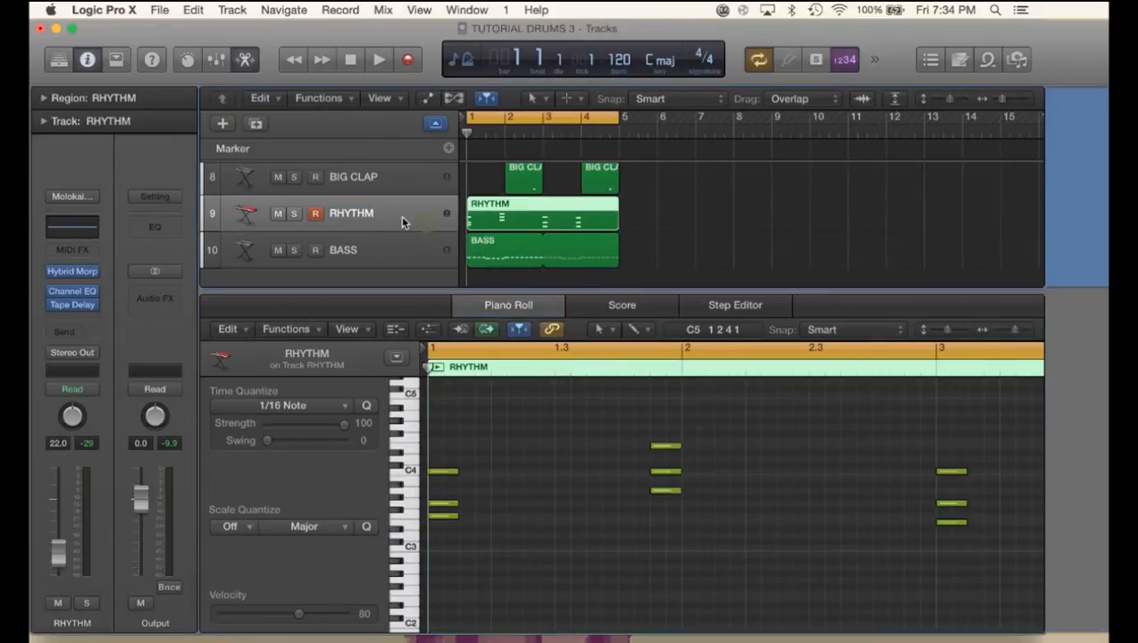
key("super+d")
double_click(357, 250)
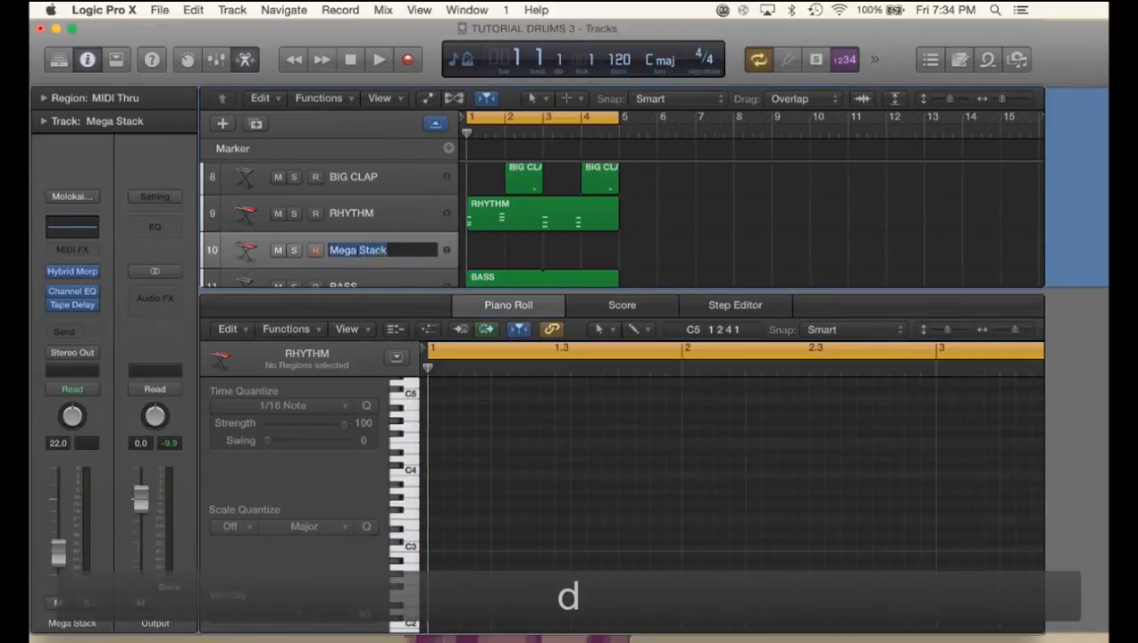
type("LEAD")
key("Return")
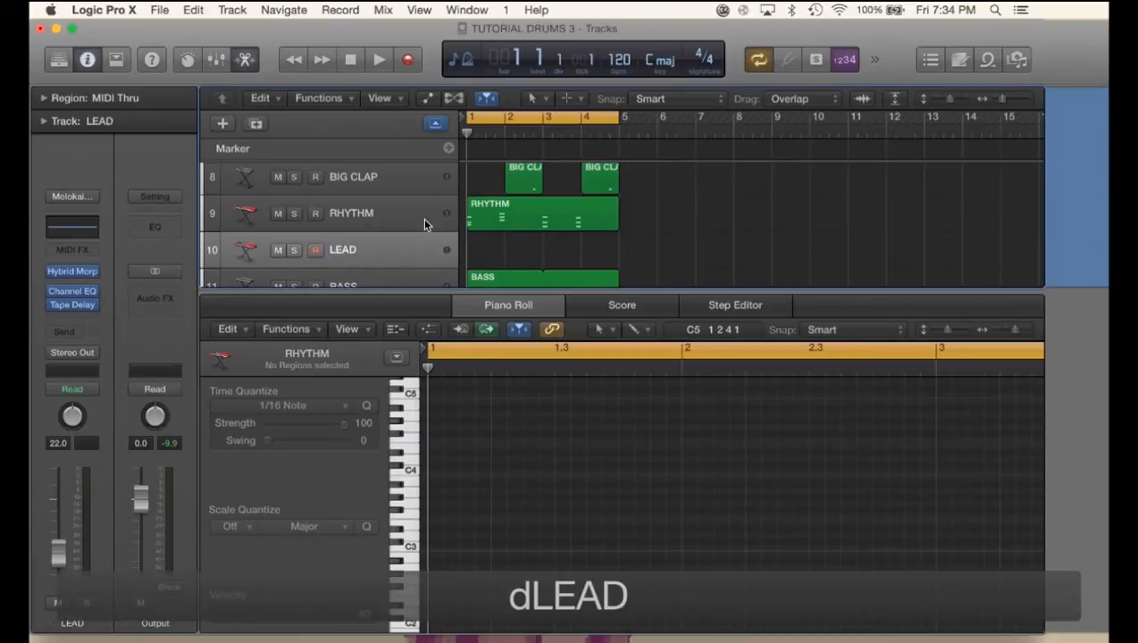
- Open the LEAD track's Hybrid Morph synth and set its waveform to Analog Blend
scroll(418, 218, "down", 2)
scroll(418, 218, "up", 1)
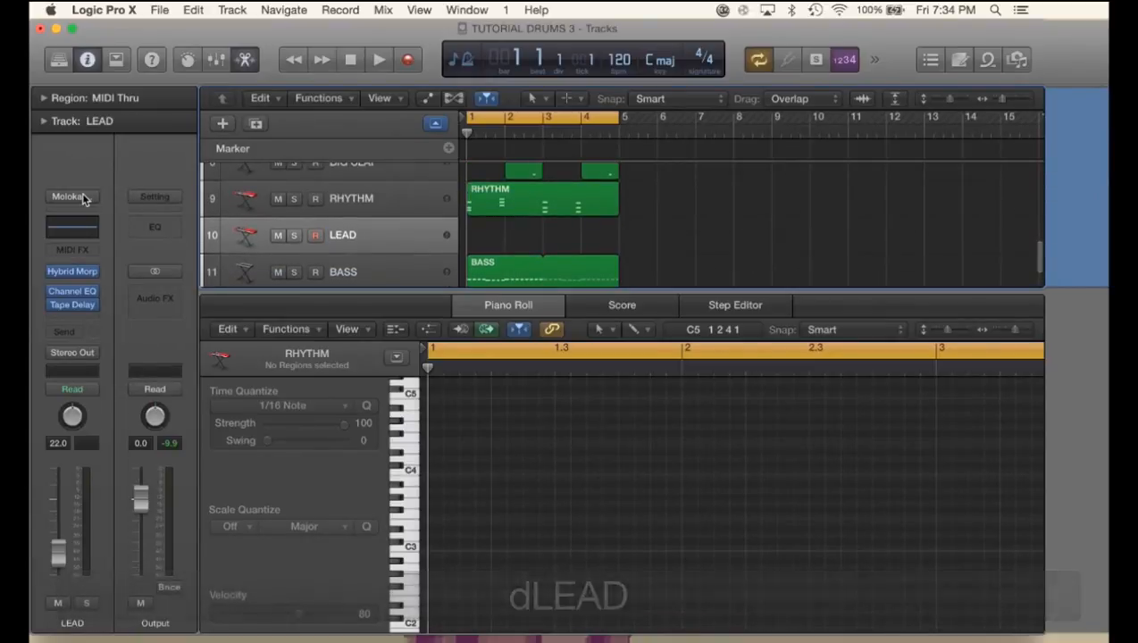
left_click(75, 271)
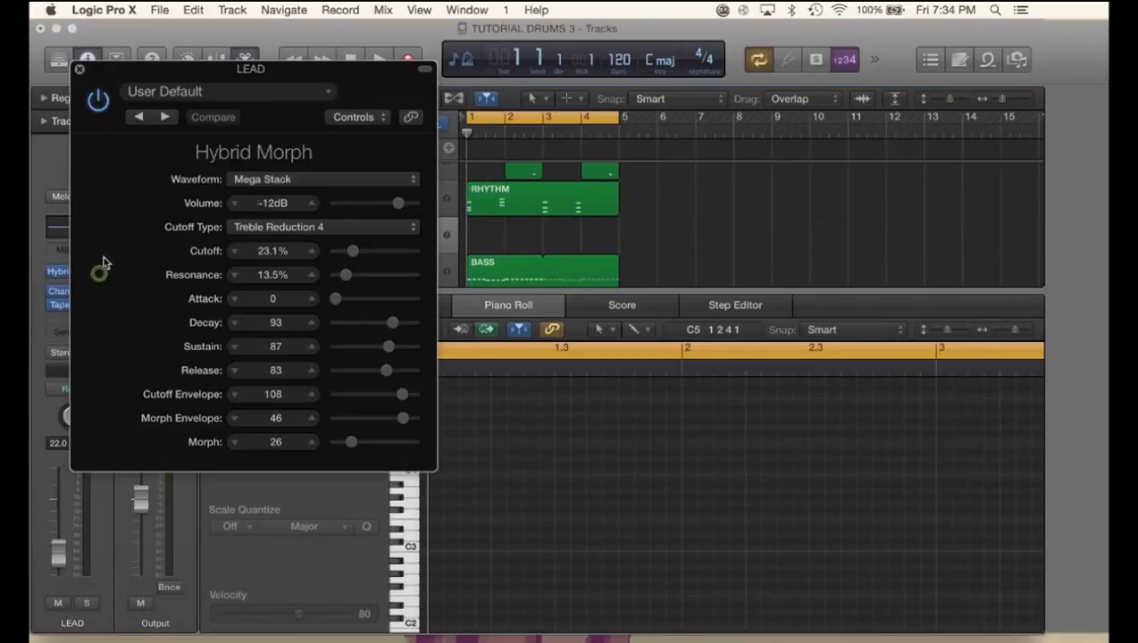
left_click_drag(353, 75, 549, 142)
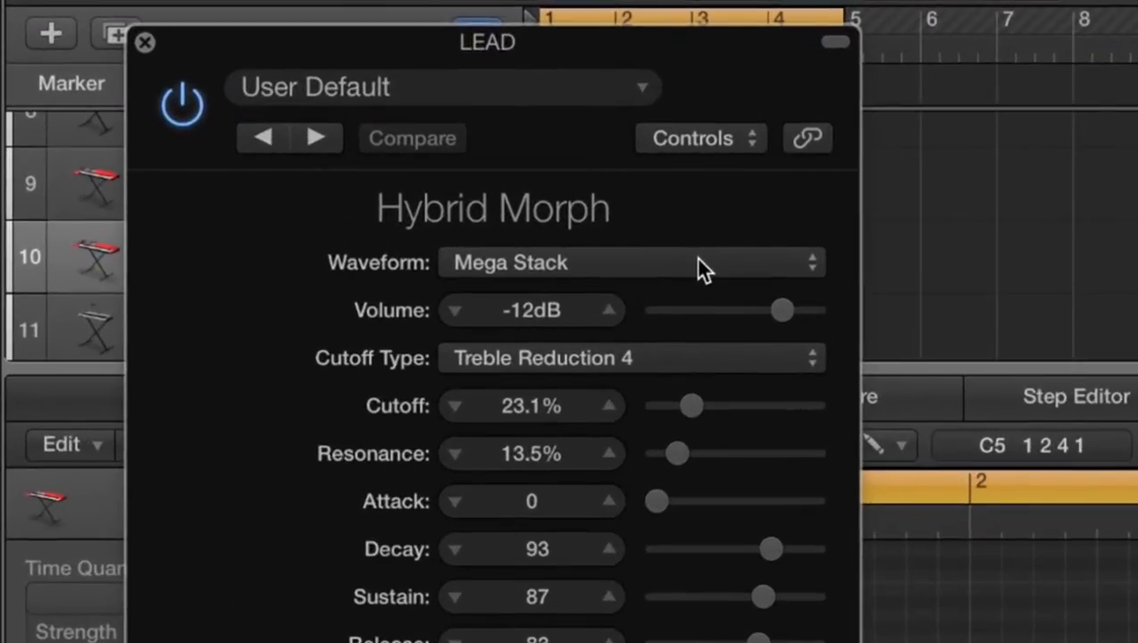
left_click(547, 239)
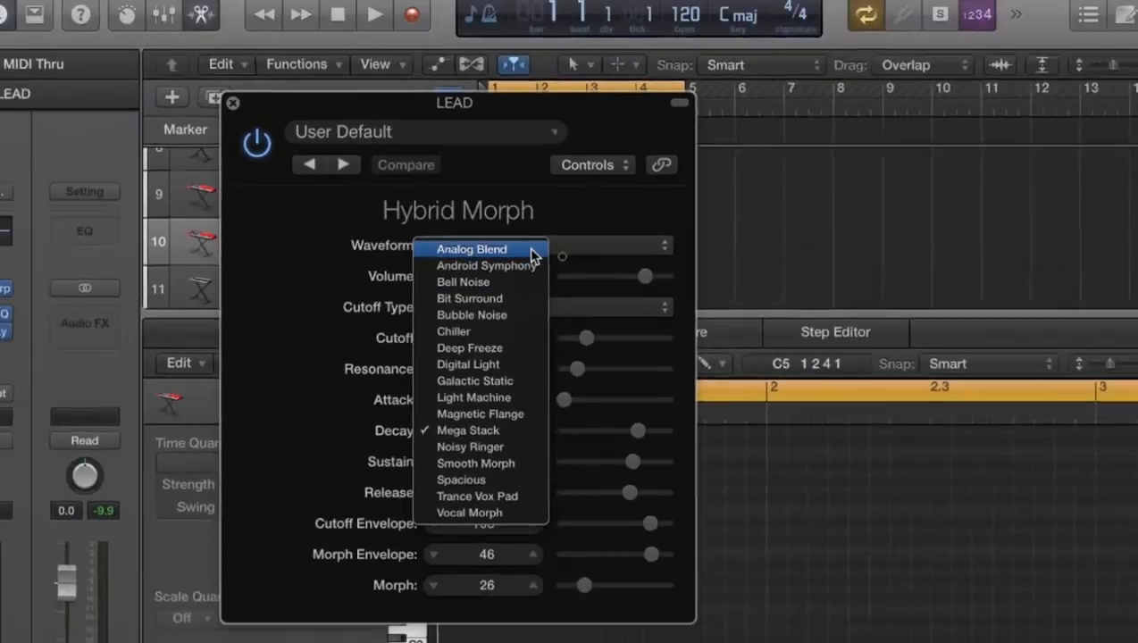
left_click(556, 268)
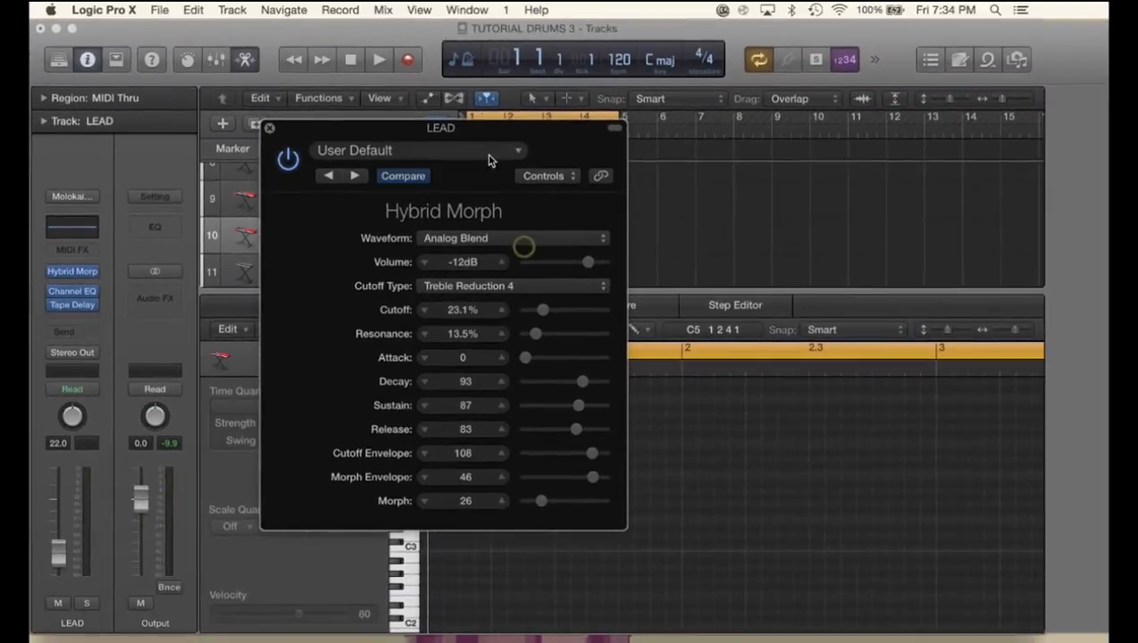
left_click_drag(532, 133, 475, 130)
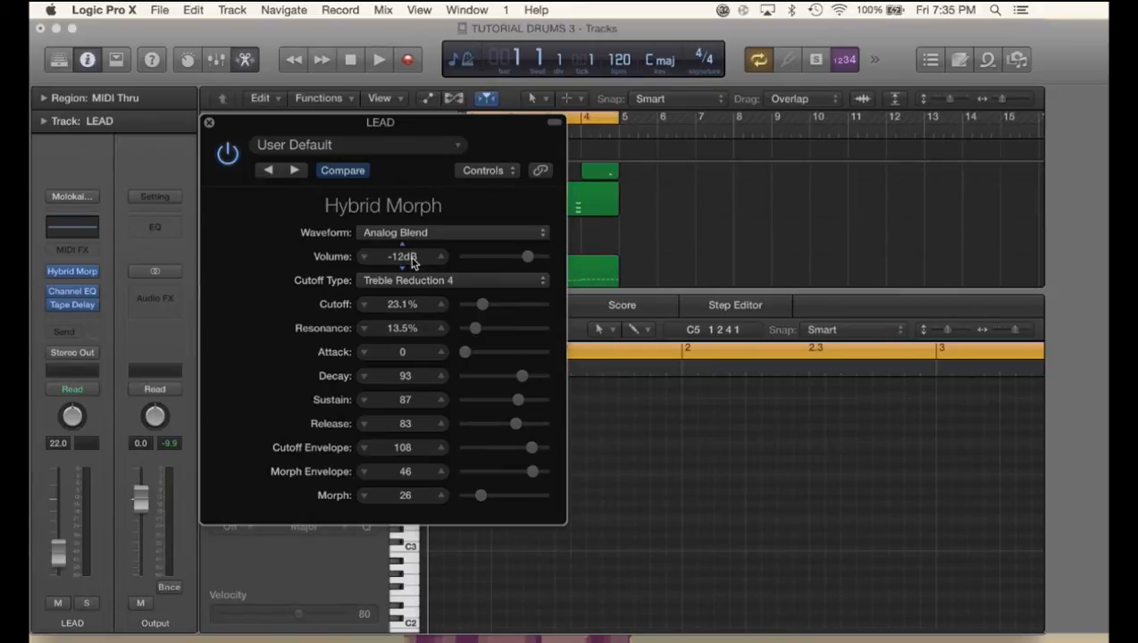
- Raise the LEAD synth's Release to 97 and, with the loop playing, to 108, and close the synth
mouse_move(471, 128)
left_mouse_down()
mouse_move(491, 155)
mouse_move(466, 111)
mouse_move(466, 123)
left_mouse_up()
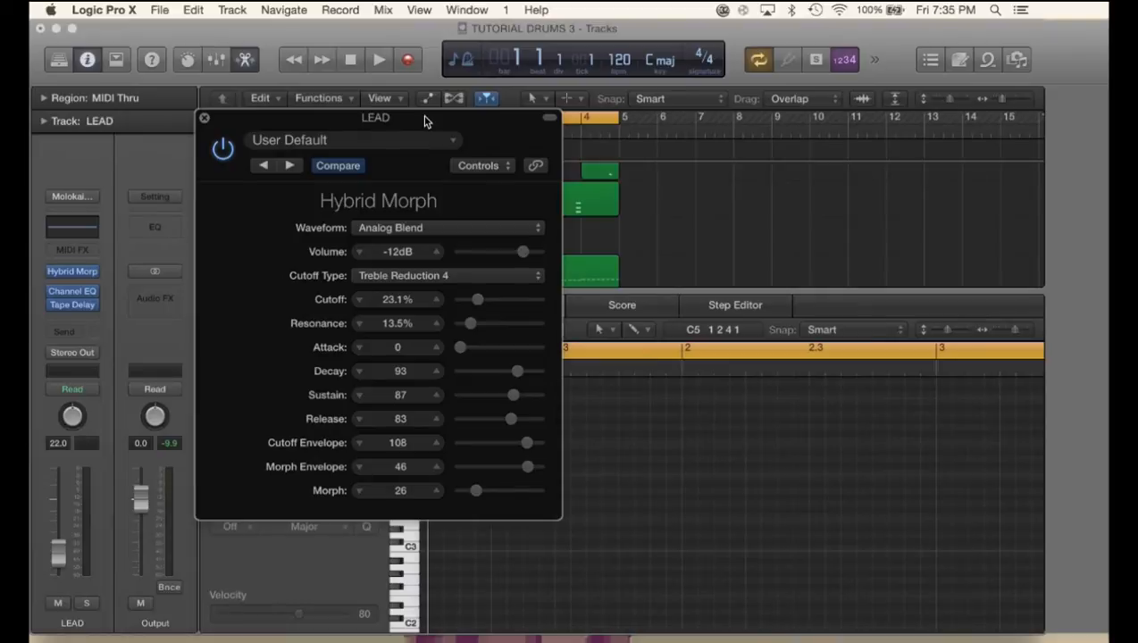
mouse_move(425, 121)
left_mouse_down()
mouse_move(457, 138)
mouse_move(427, 121)
left_mouse_up()
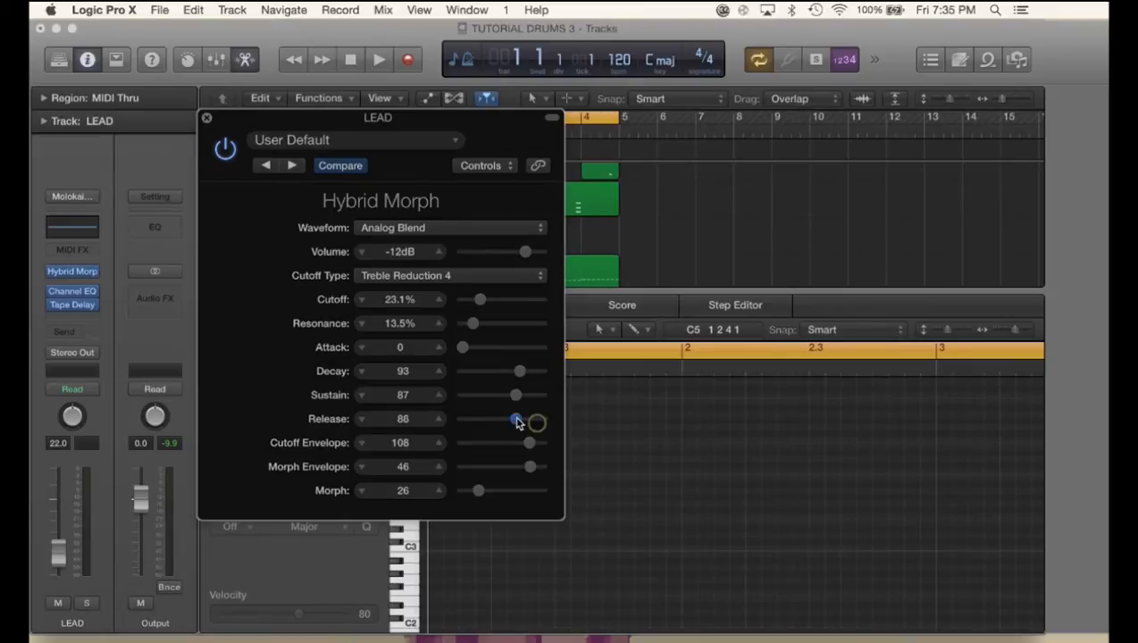
left_click_drag(517, 422, 525, 424)
left_click_drag(475, 132, 479, 154)
key("space")
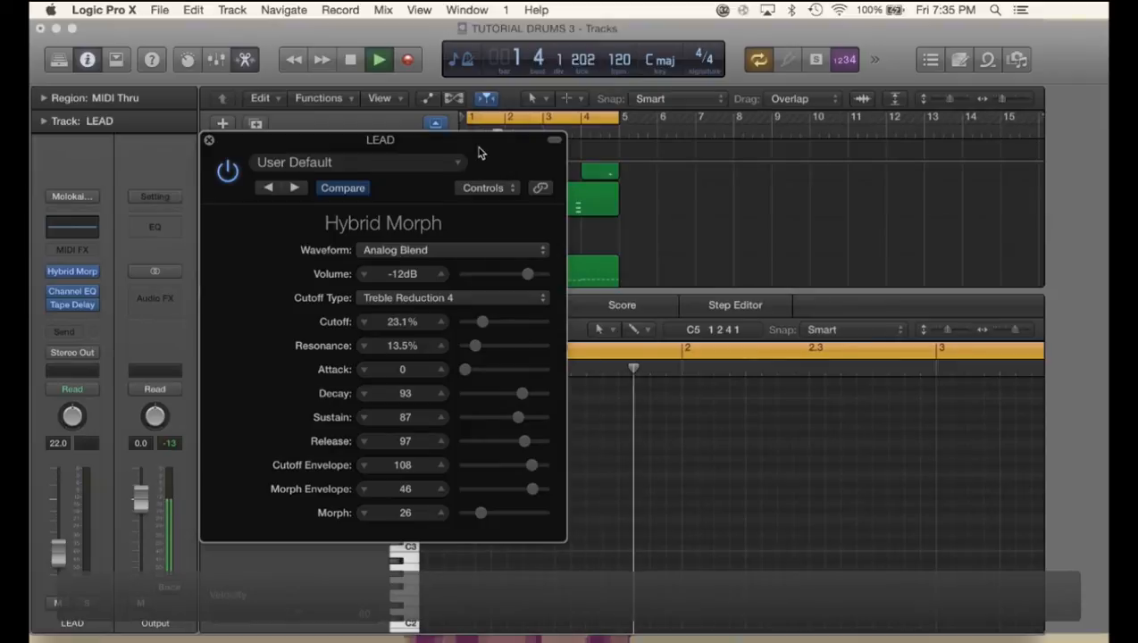
left_click(525, 445)
left_click_drag(524, 451, 532, 453)
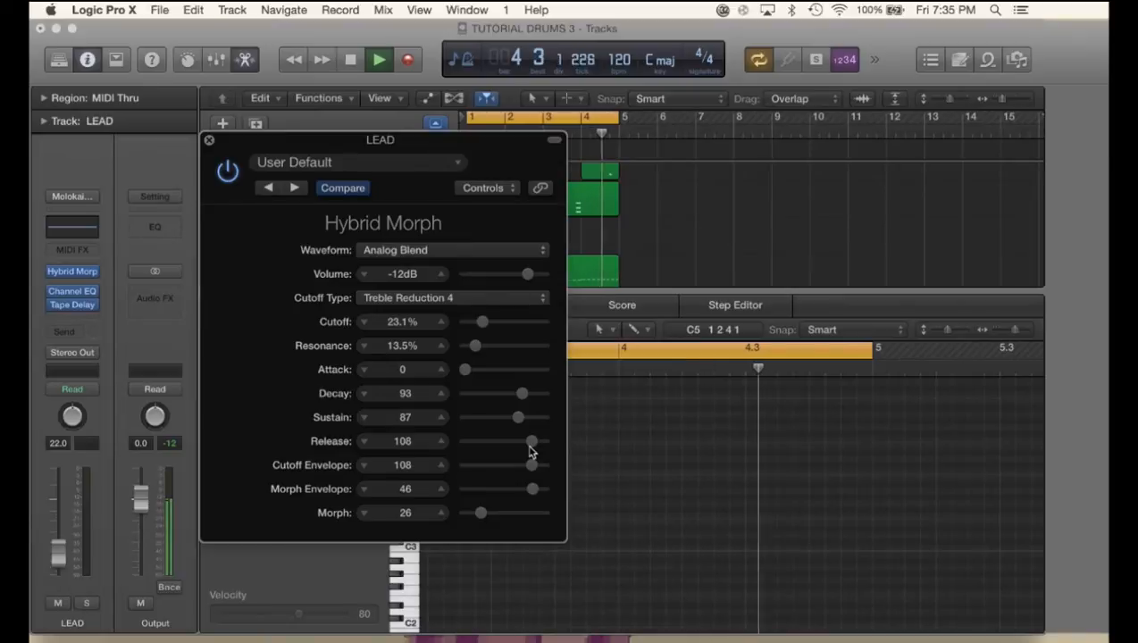
left_click_drag(331, 145, 424, 221)
key("space")
left_click(303, 217)
- Set the RHYTHM track's Hybrid Morph Release to about 85, close the synth and play the loop
left_click(364, 189)
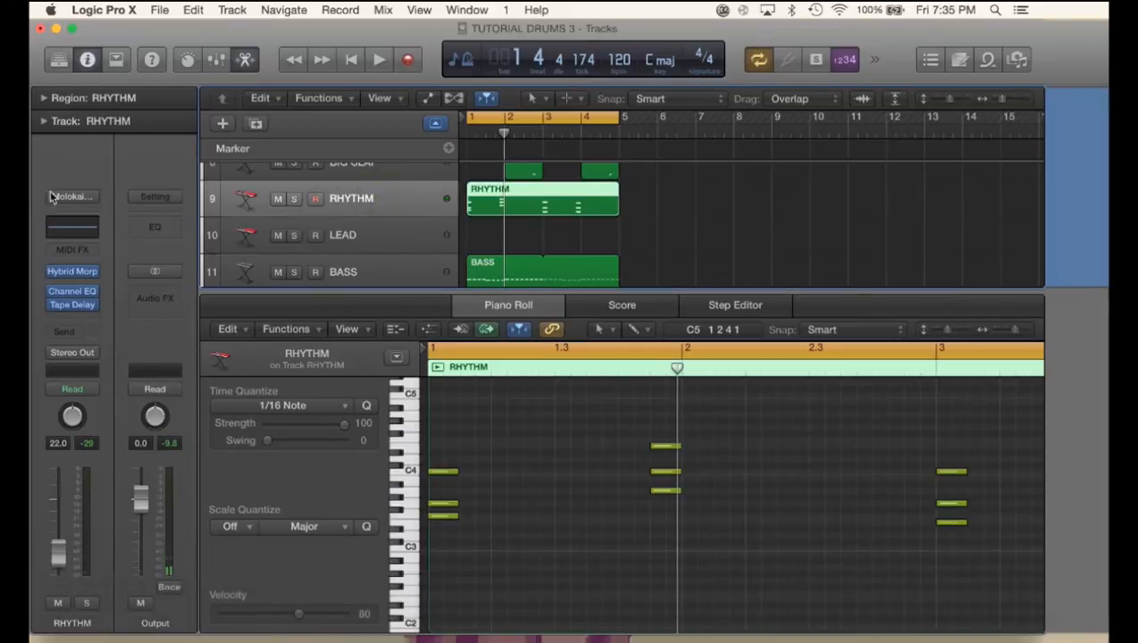
left_click(72, 273)
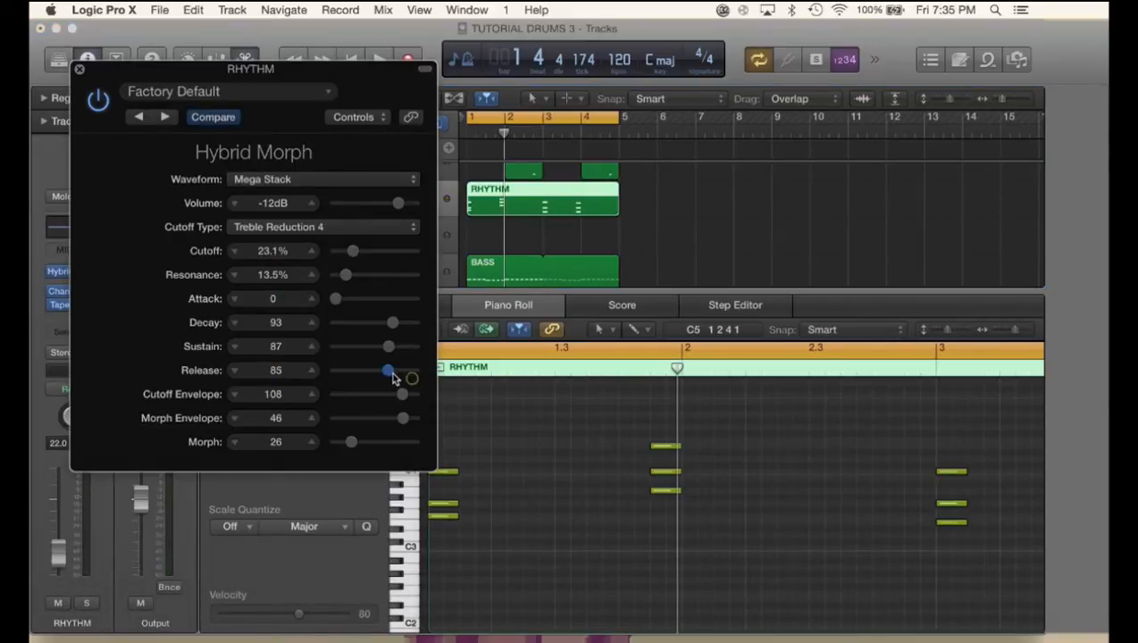
left_click(79, 69)
key("space")
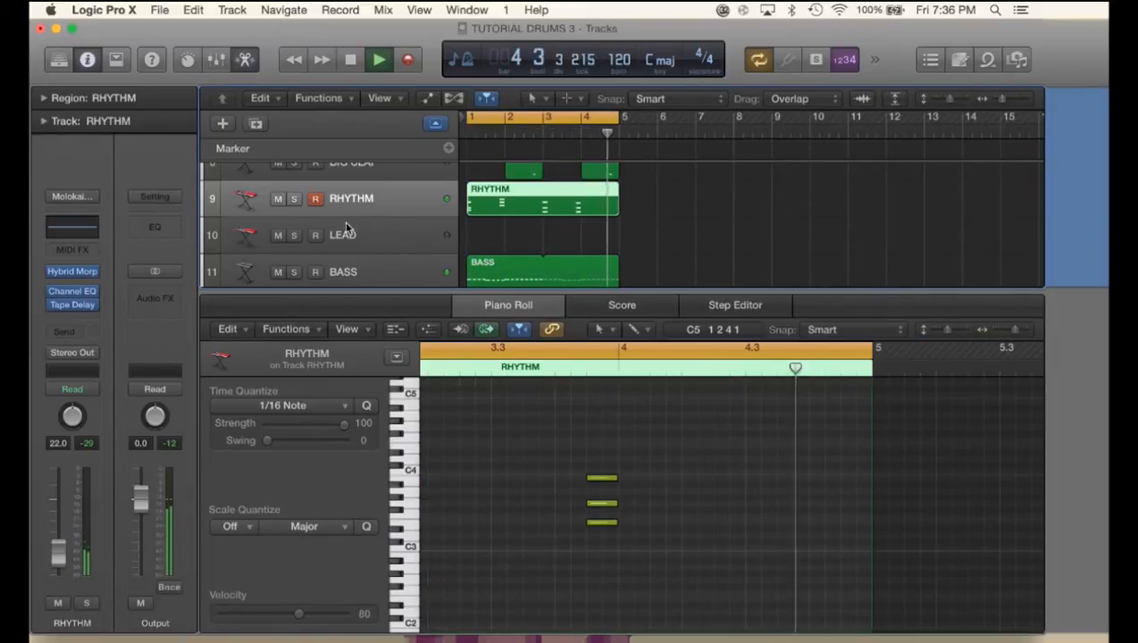
key("space")
- Set the Release of the LEAD track's Hybrid Morph to 89 and close the synth
left_click(361, 242)
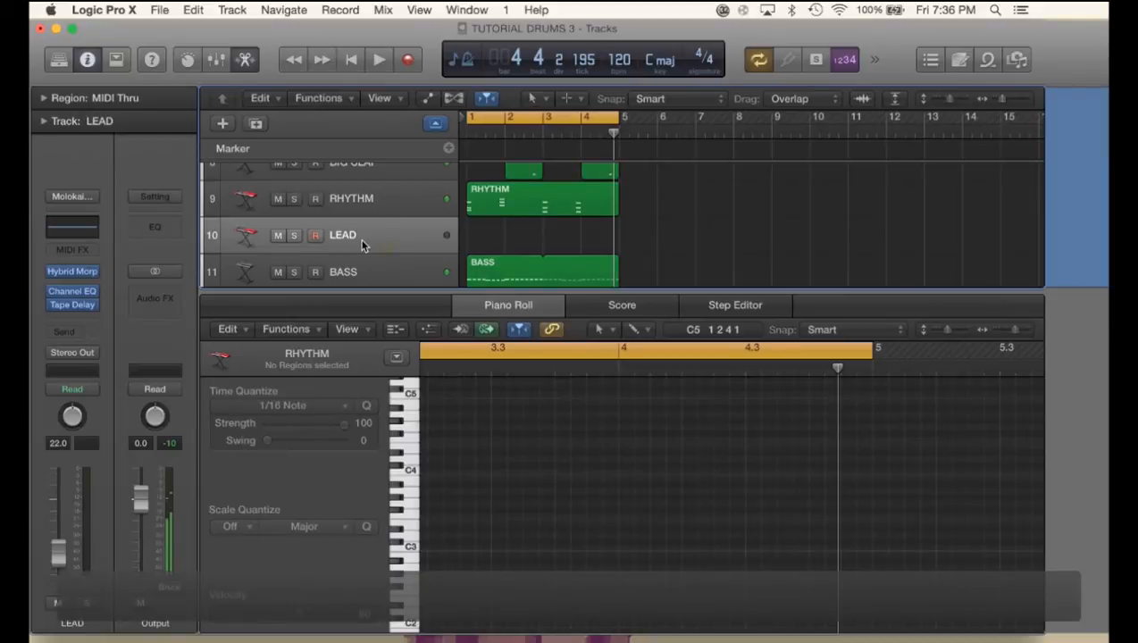
left_click(73, 272)
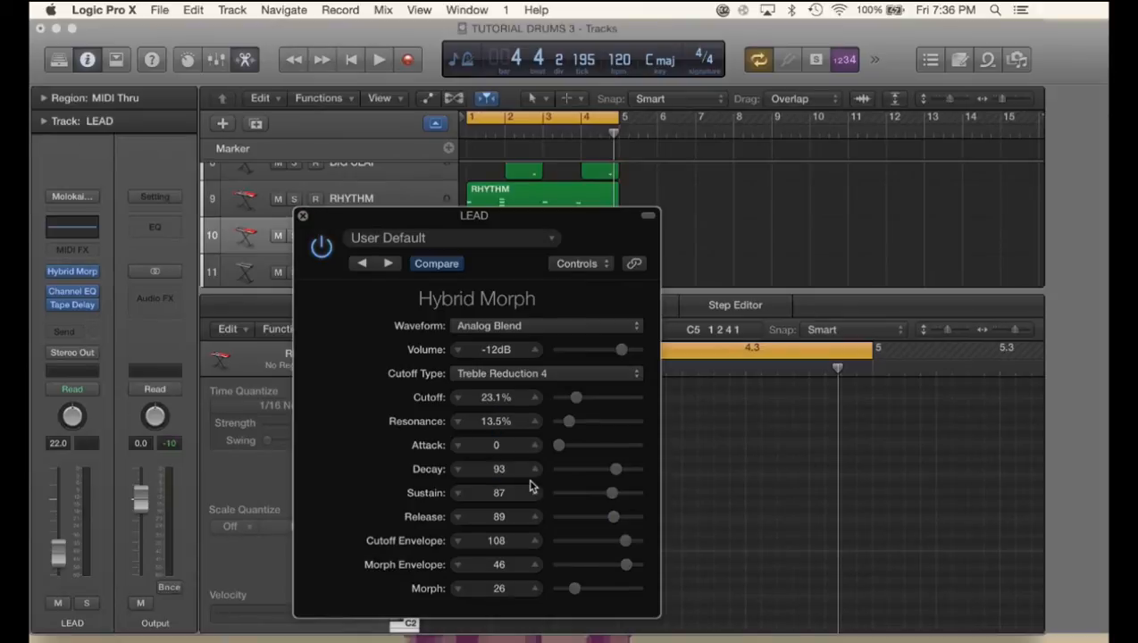
left_click(303, 217)
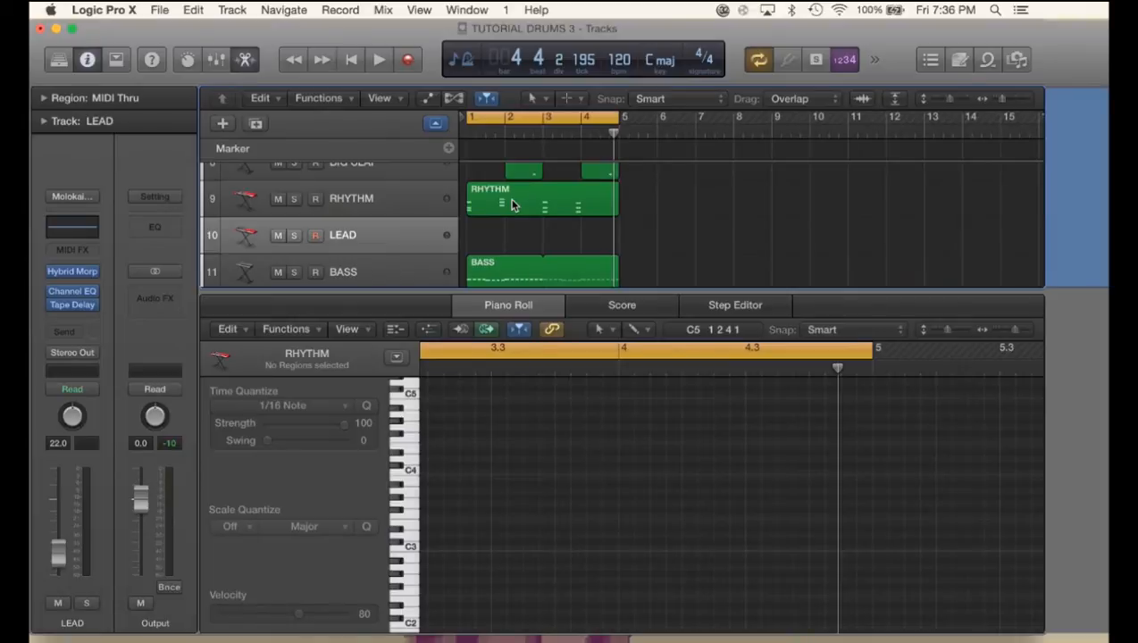
- Copy the RHYTHM region onto the LEAD track at bar 1 and shorten all its notes to about half their length
left_click_drag(512, 205, 511, 236)
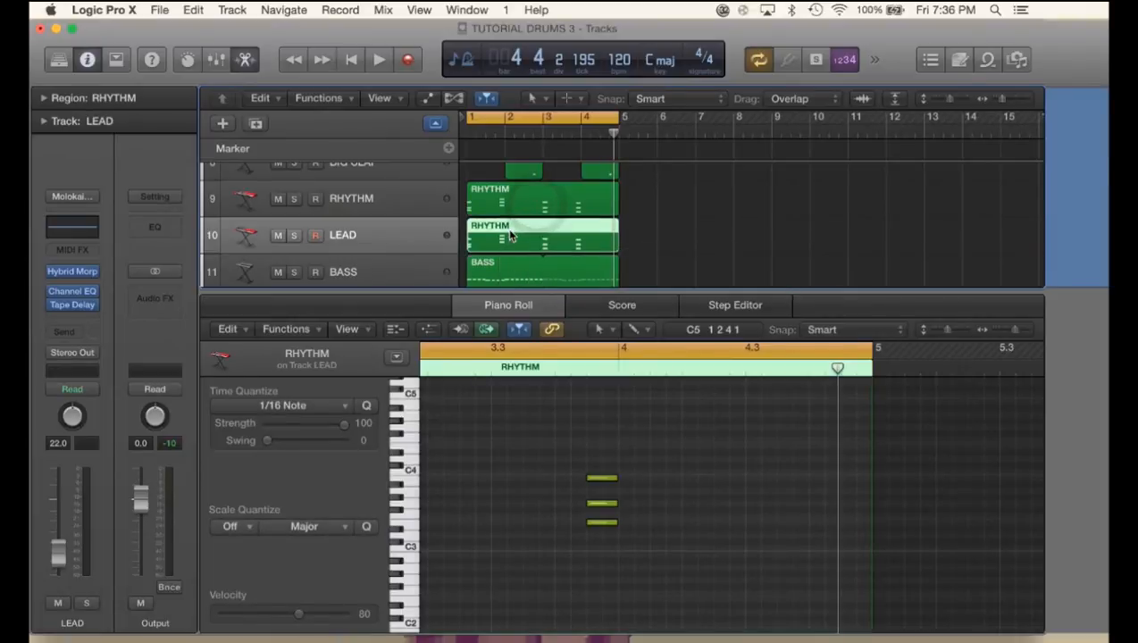
scroll(523, 501, "left", 10)
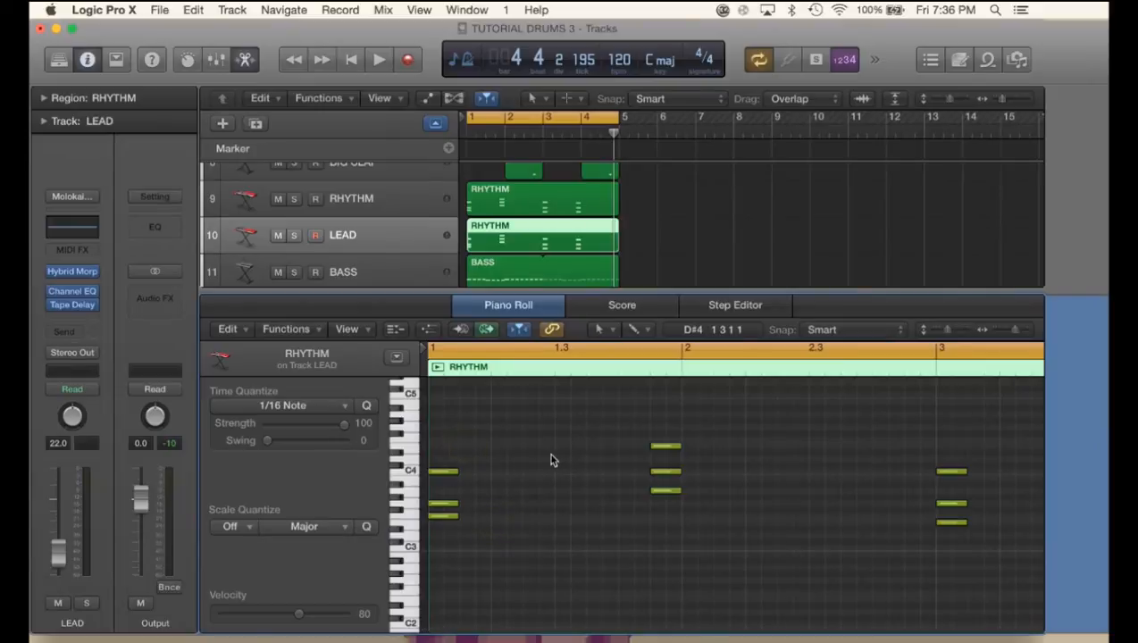
key("super+a")
scroll(622, 502, "right", 2)
scroll(623, 508, "left", 3)
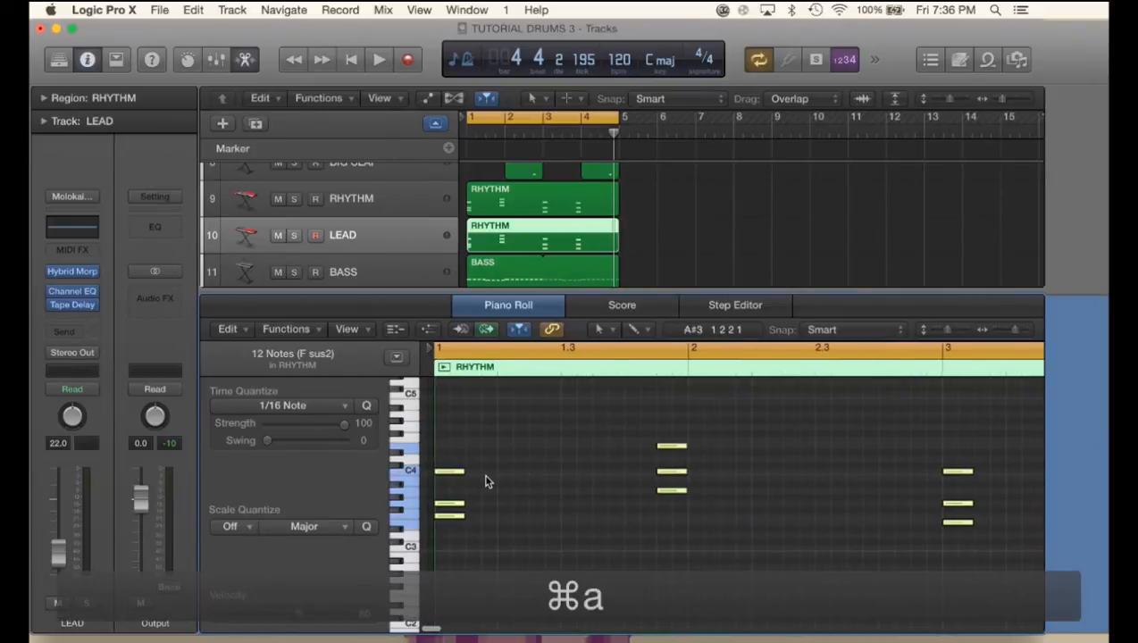
left_click_drag(452, 472, 435, 472)
left_click(560, 484)
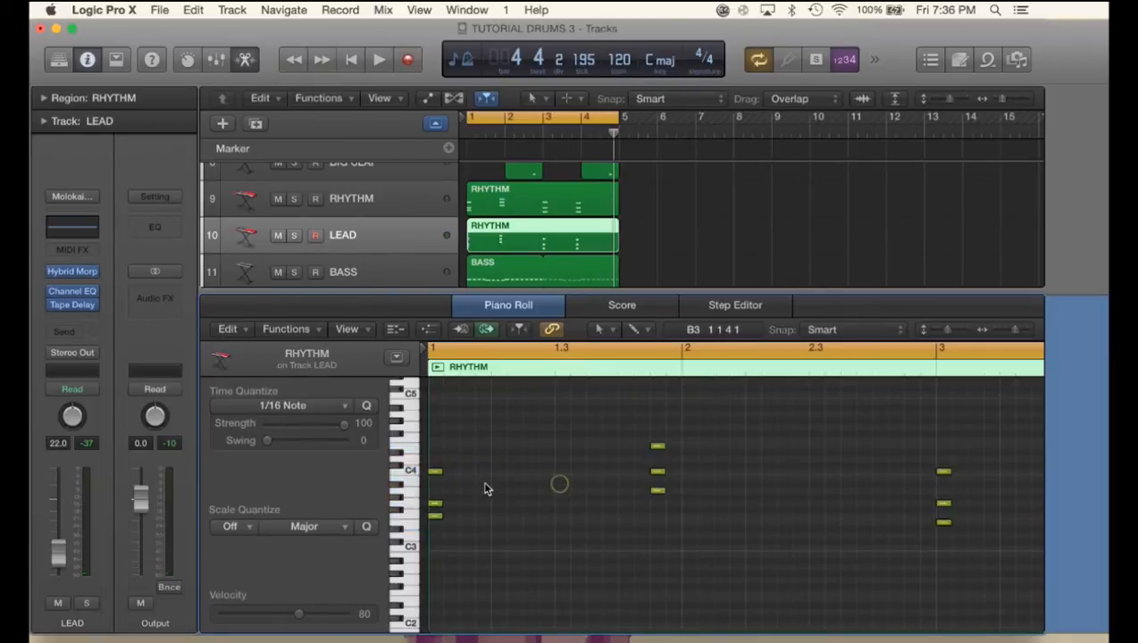
- Move the lowest note of the LEAD region's first chord, F3, to F4 on beat 2 of bar 1
left_click_drag(438, 472, 441, 552)
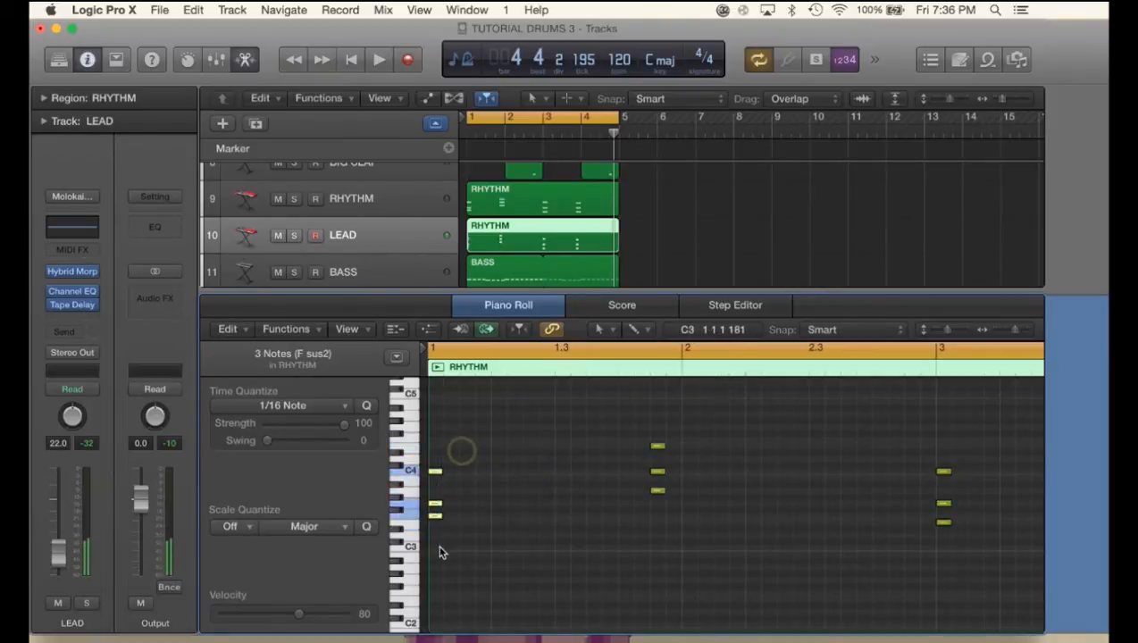
left_click(435, 518)
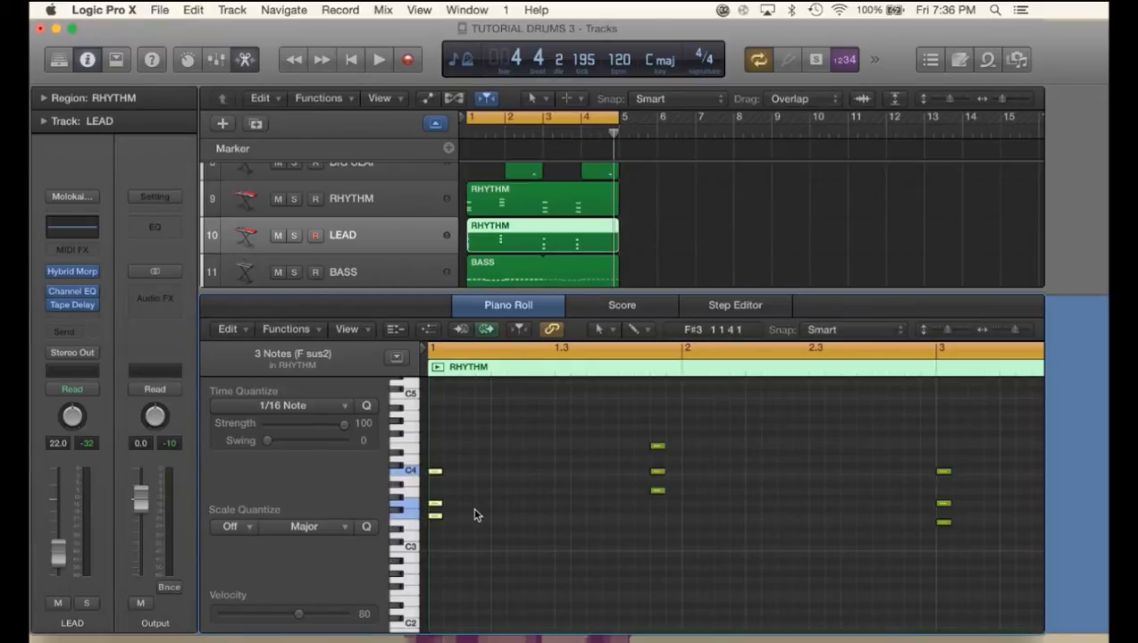
left_click(499, 515)
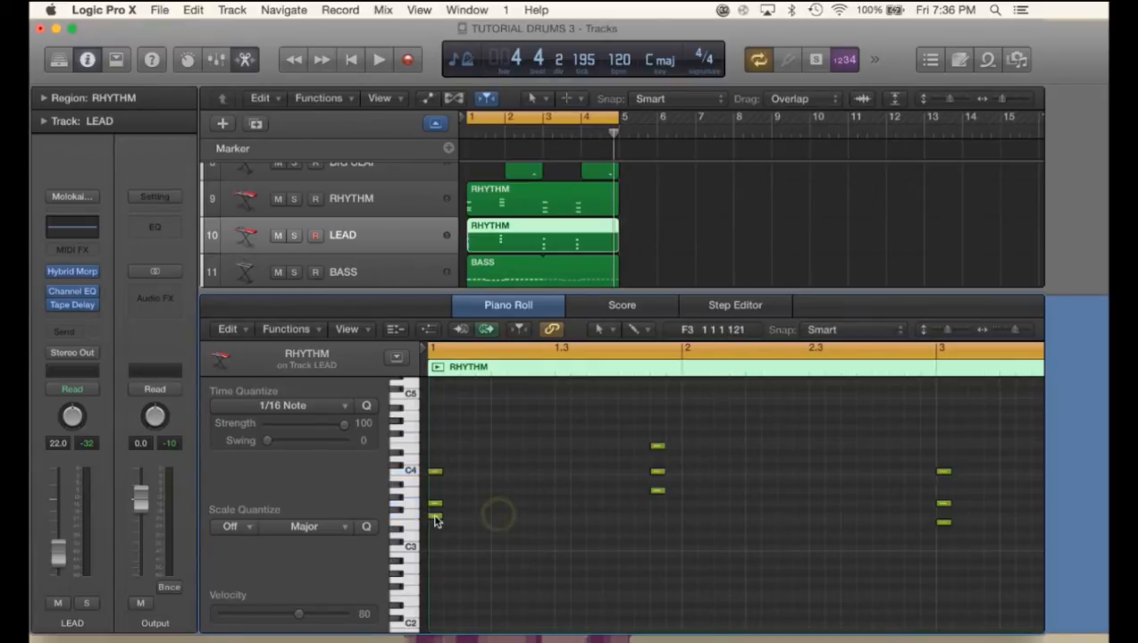
mouse_move(435, 521)
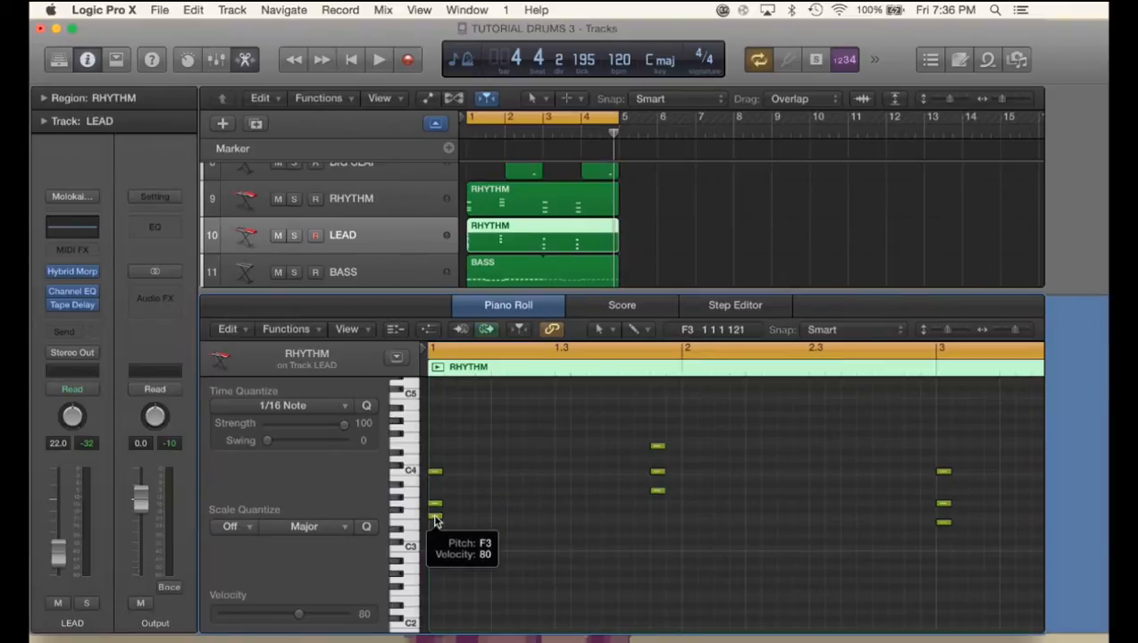
left_click_drag(435, 521, 500, 442)
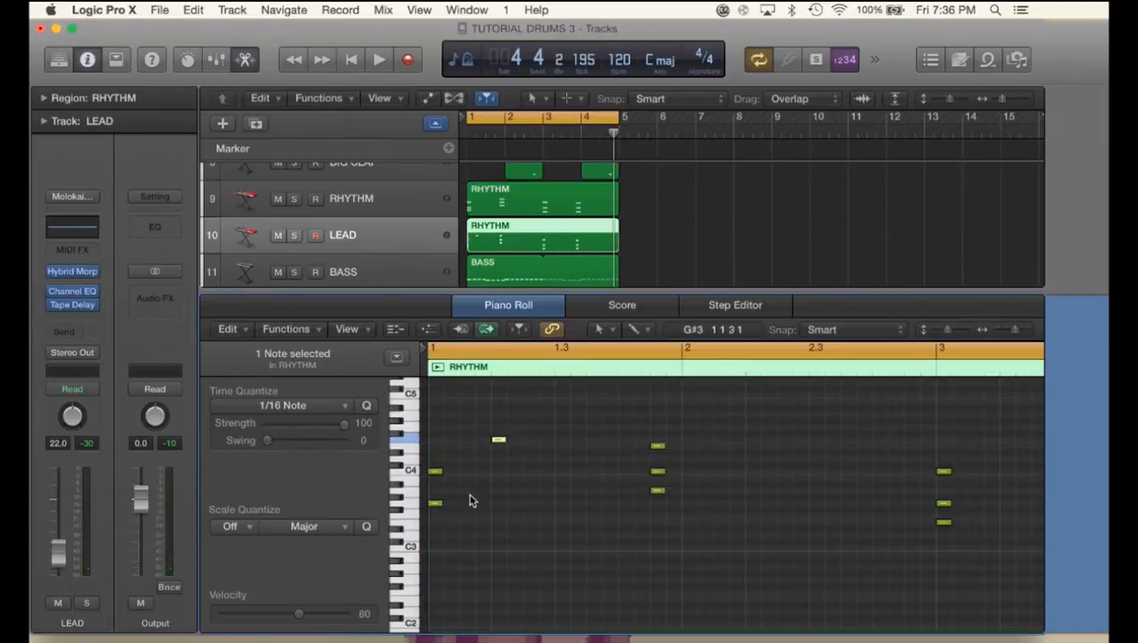
scroll(511, 478, "up", 3)
left_click(509, 523)
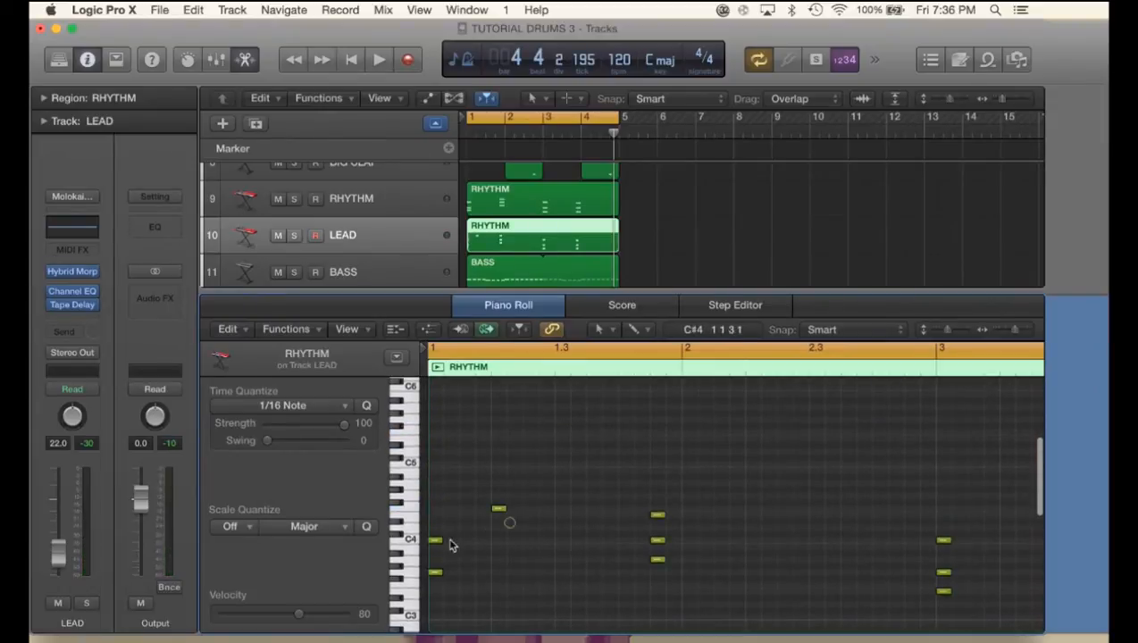
- Move the first chord's other two notes to G4 at 1 2 3 and C5 at 1 3 1, forming a rising line
left_click_drag(435, 542, 532, 499)
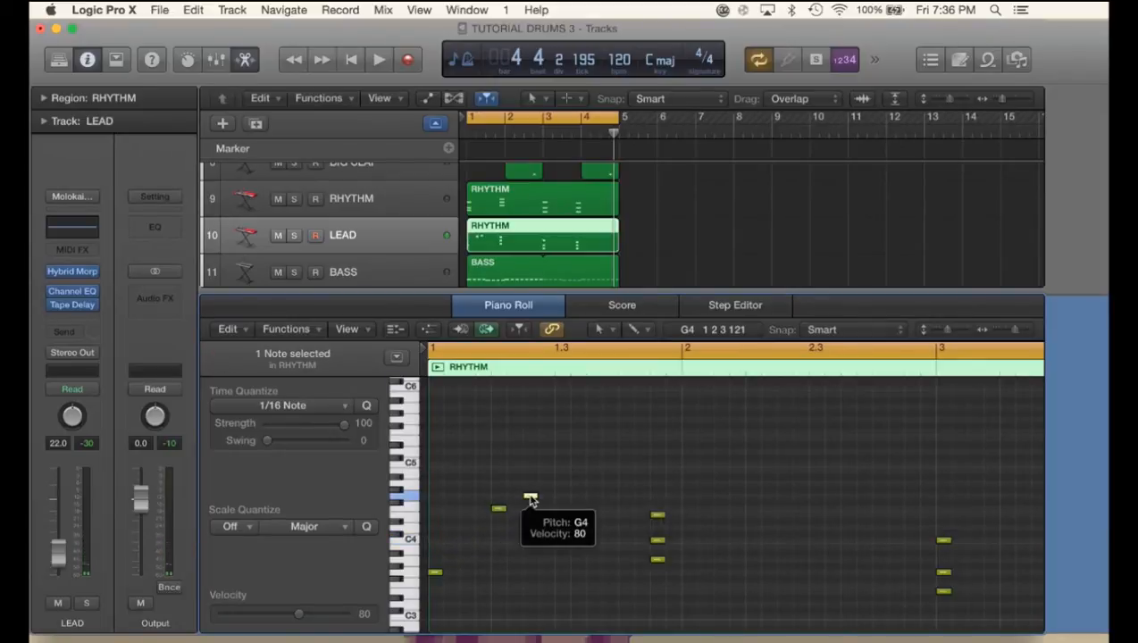
left_click_drag(531, 501, 531, 502)
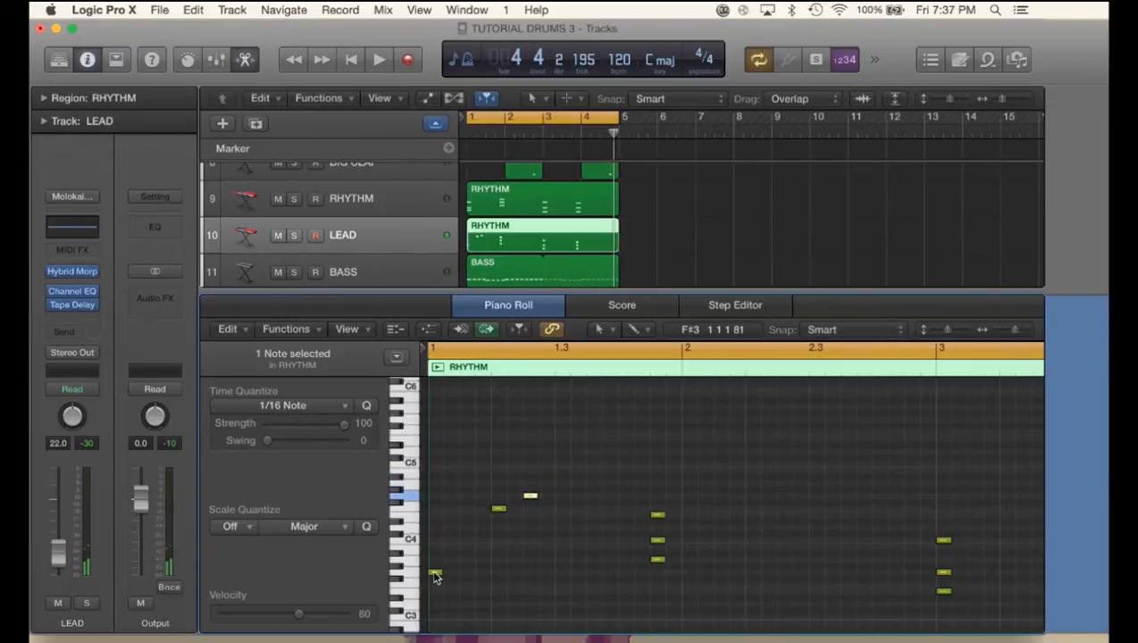
left_click_drag(436, 572, 561, 466)
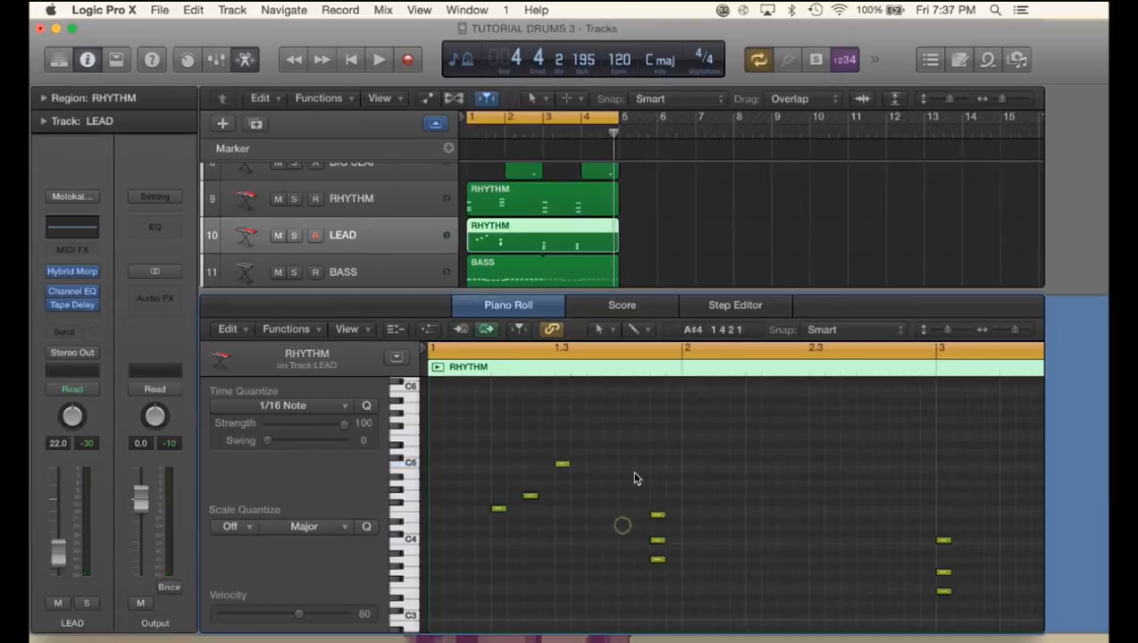
- Move the LEAD region's second chord into bar 2 with C5 as its top note, and delete the chords in bars 3 and 4
left_click_drag(634, 478, 681, 584)
left_click_drag(658, 517, 735, 464)
scroll(770, 500, "right", 5)
left_click_drag(660, 495, 995, 626)
key("Delete")
scroll(757, 470, "left", 5)
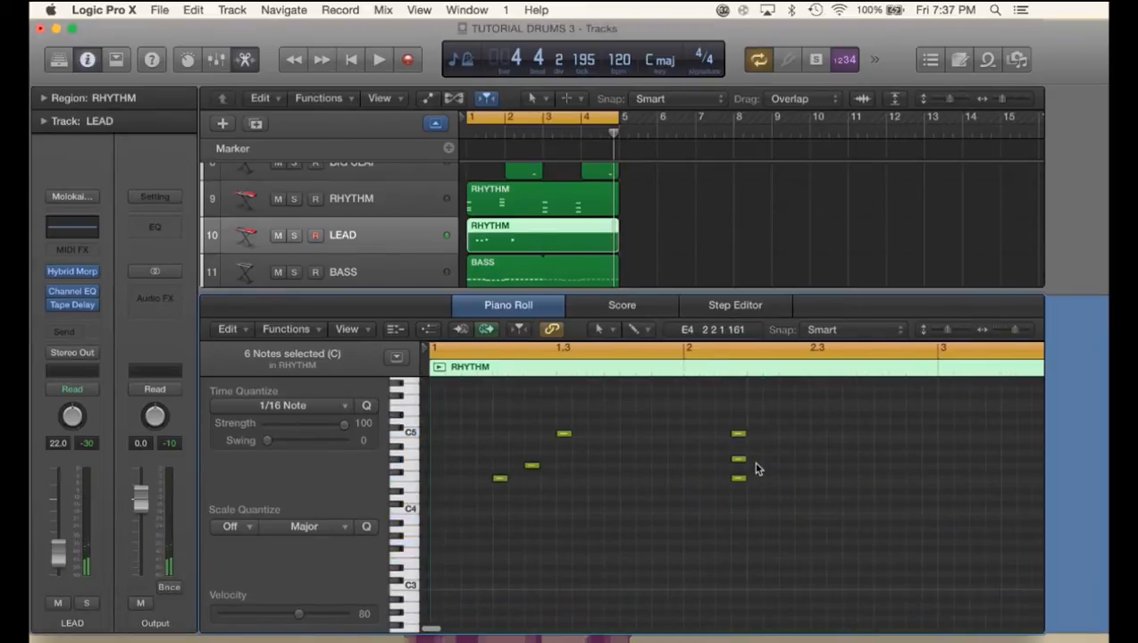
- Play the loop from bar 1 into bar 2 to hear the opening lead notes
scroll(620, 526, "up", 4)
left_click(620, 526)
key("Return")
key("space")
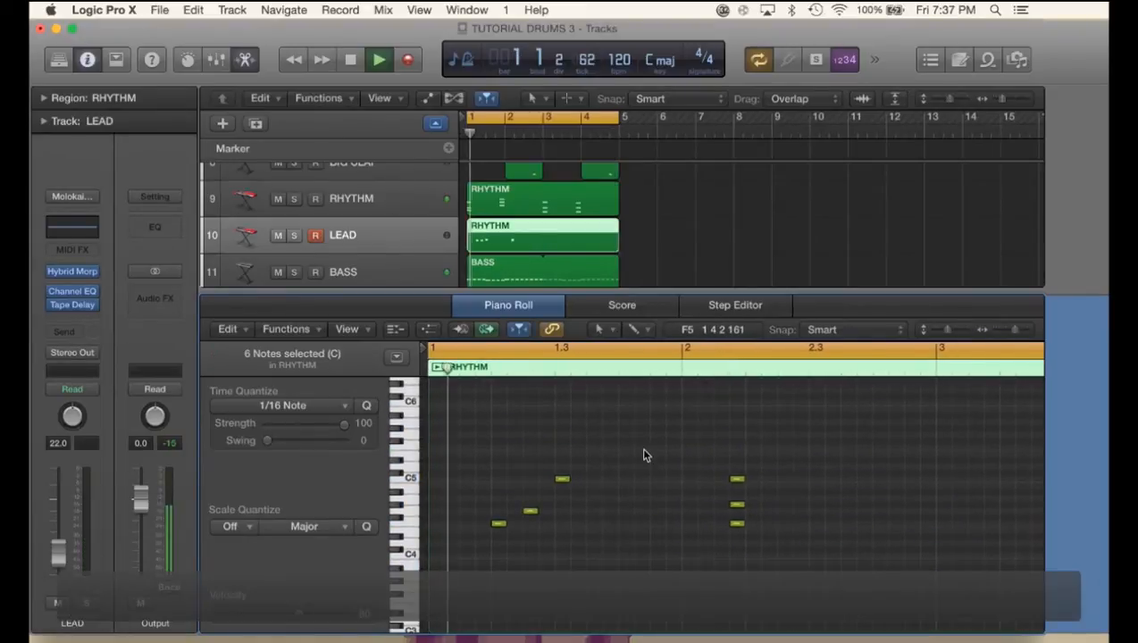
key("space")
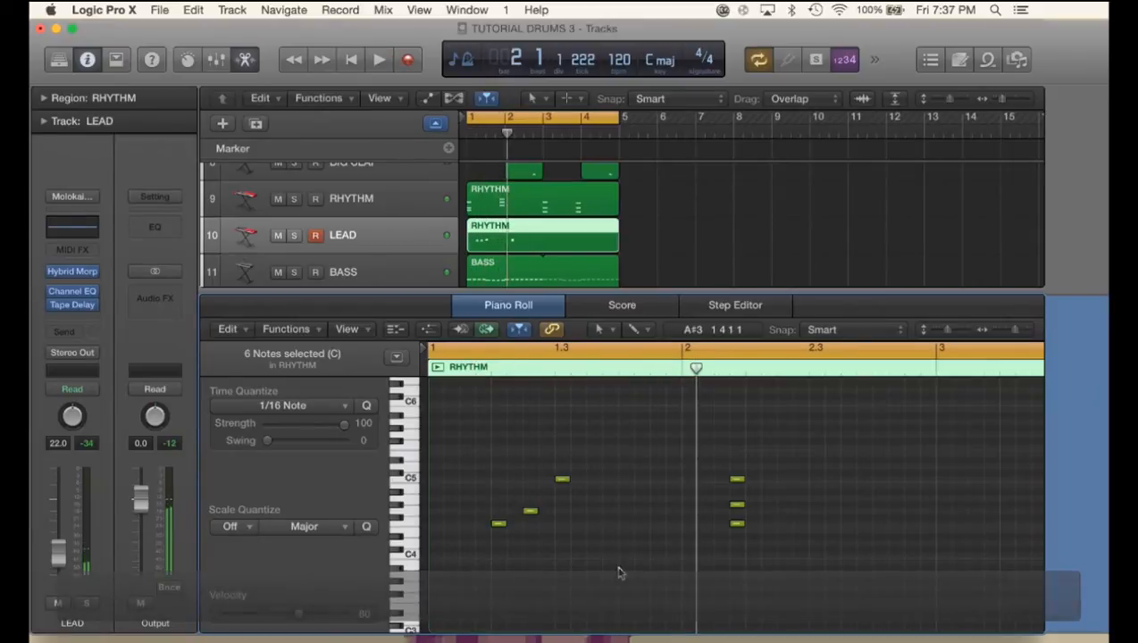
- Move the bar 2 chord to 2.3, spread it into successive notes A4, C5 and C5, and play the line
left_click_drag(738, 461, 814, 529)
left_click(801, 520)
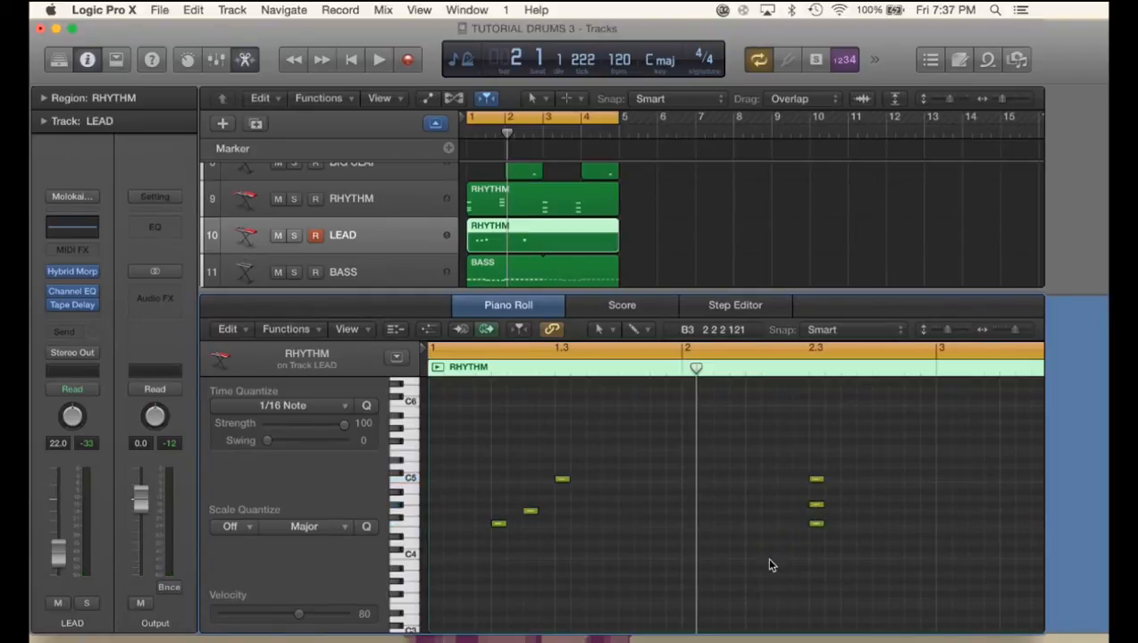
left_click_drag(816, 525, 851, 480)
left_click(853, 517)
left_click(884, 504)
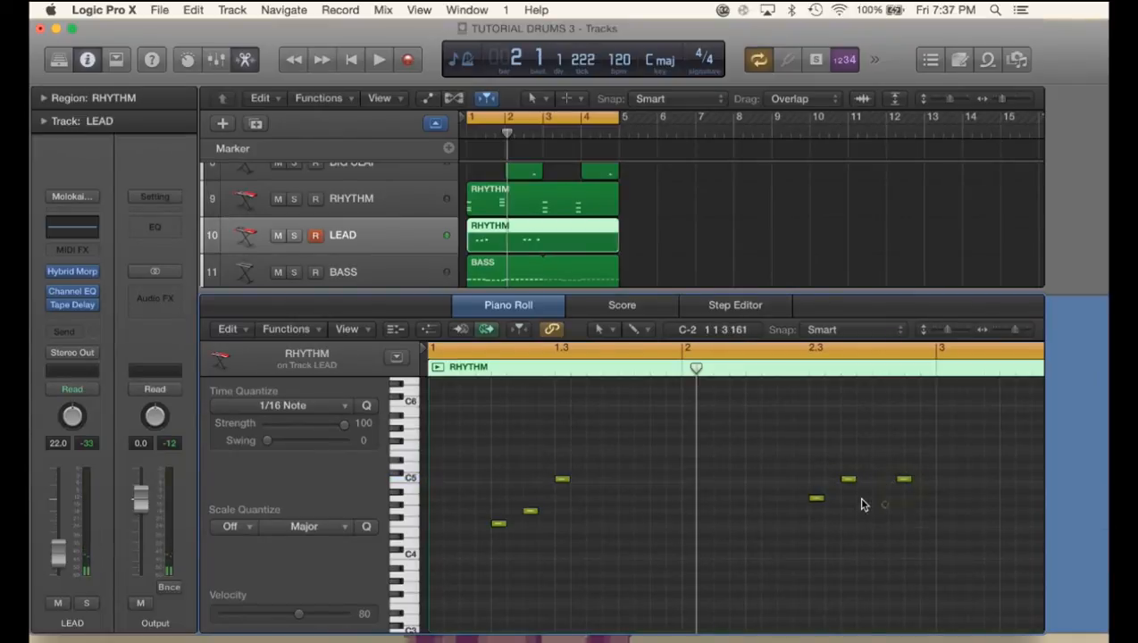
key("space")
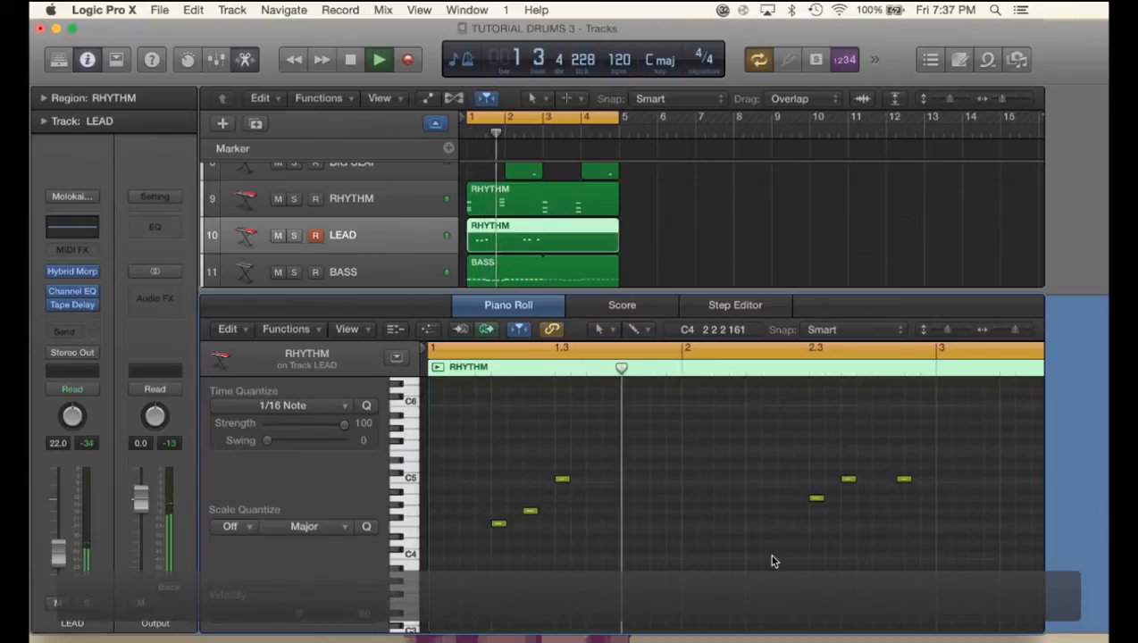
key("space")
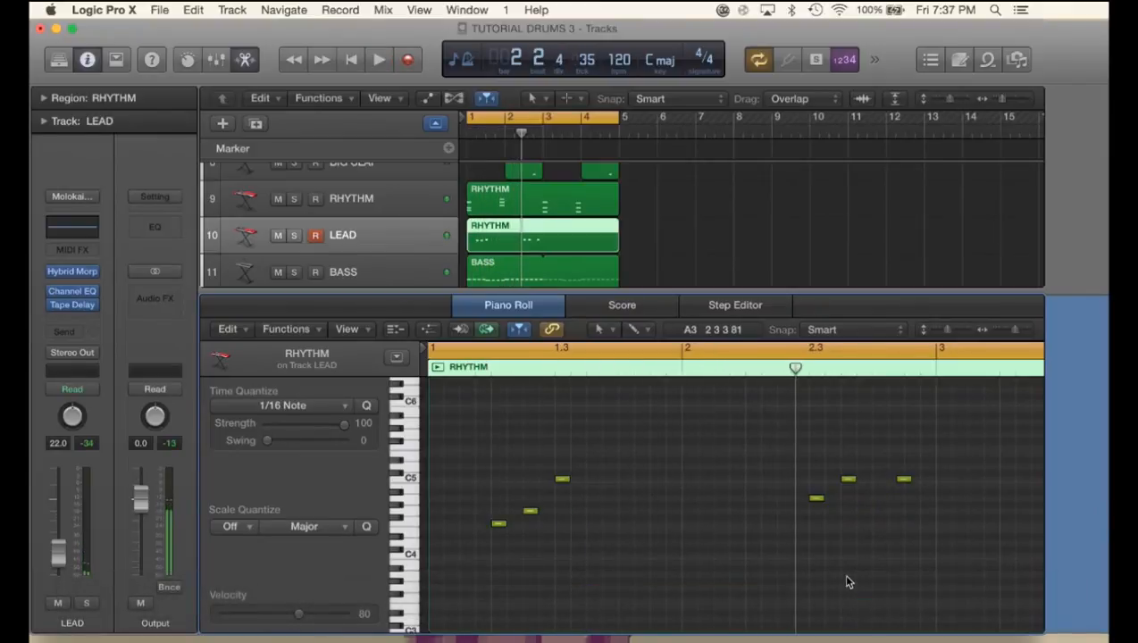
- Move the A4 note in bar 2 earlier to beat 2 and play the line
left_click(815, 498)
left_click_drag(816, 501, 753, 500)
key("space")
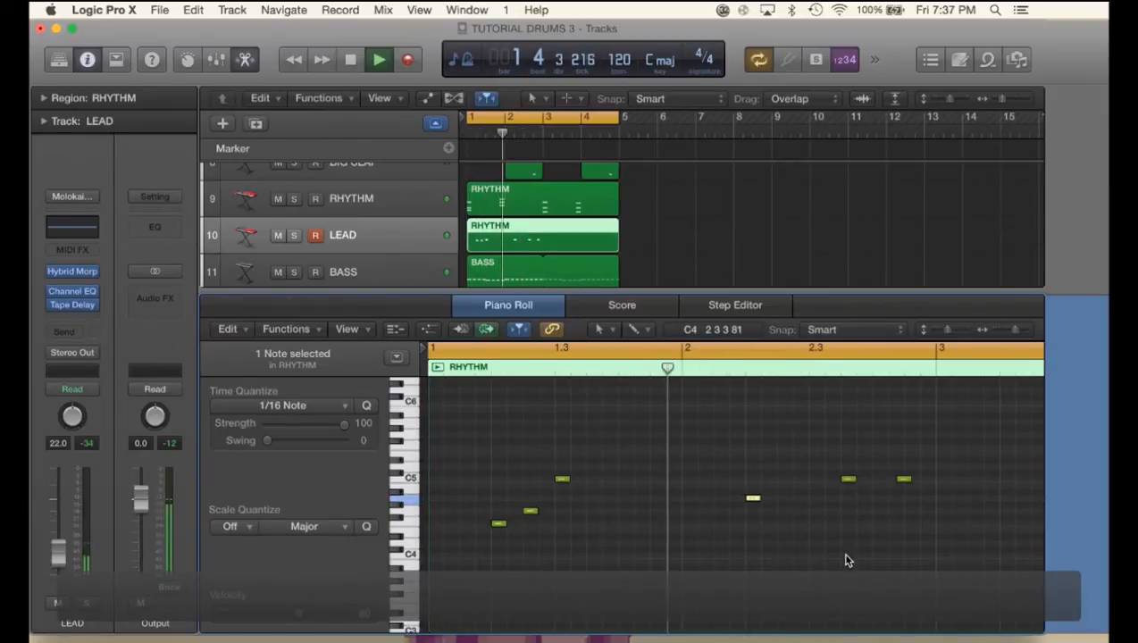
key("space")
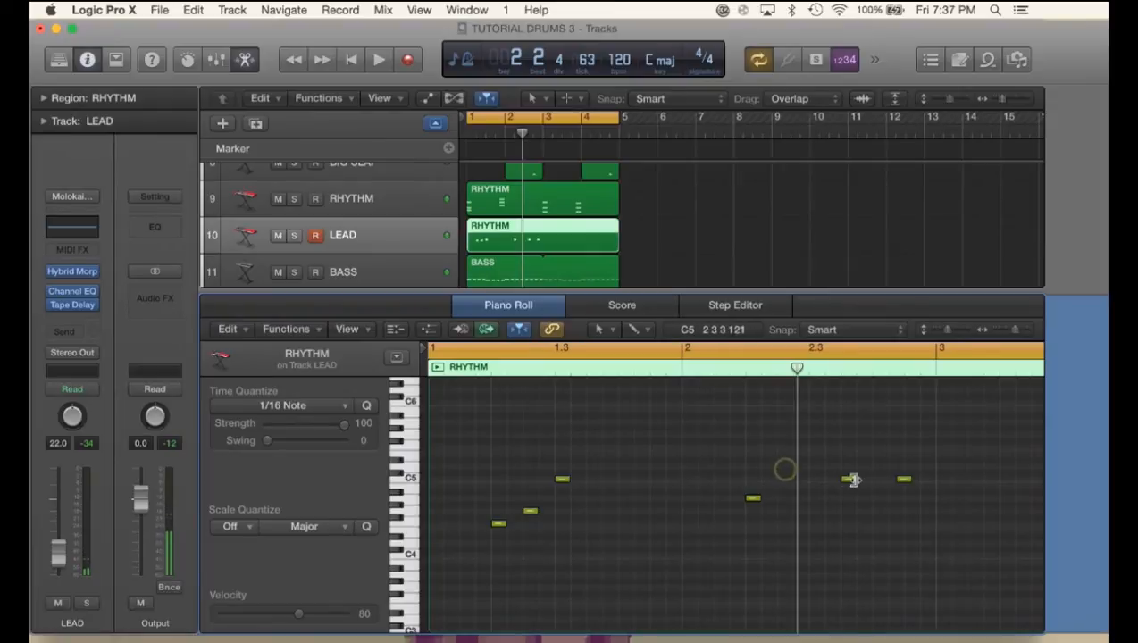
- Move bar 2's remaining notes to C5 at 2 2 3 and F4 at 2 3 1, and play from the start
left_click_drag(850, 484, 787, 481)
left_click(741, 369)
left_click_drag(904, 480, 816, 528)
key("Return")
key("space")
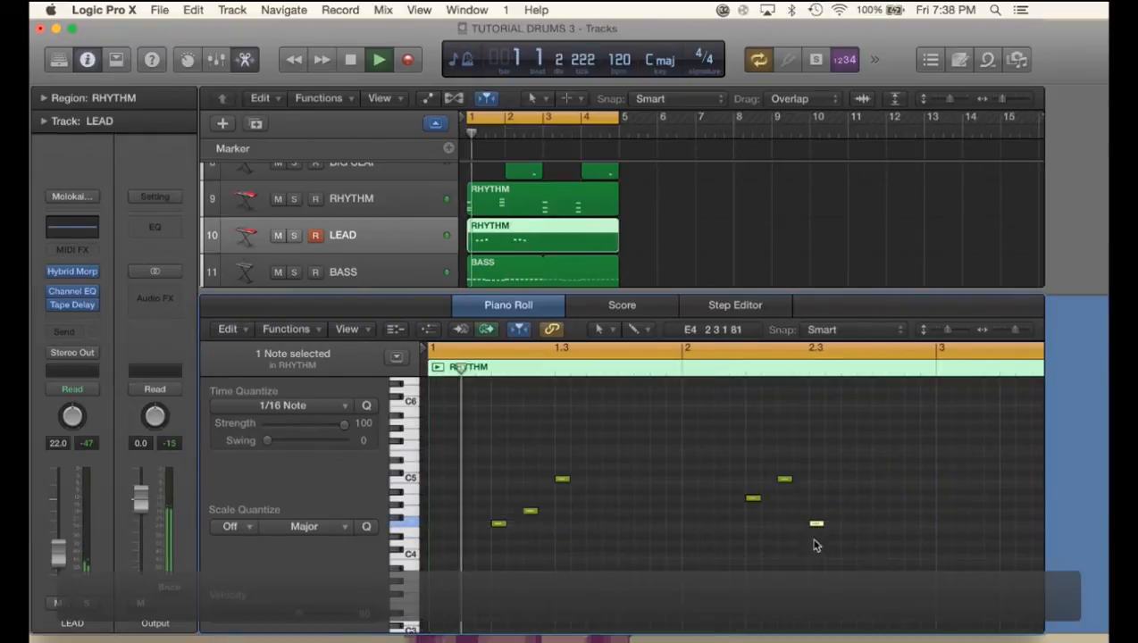
left_click(817, 570)
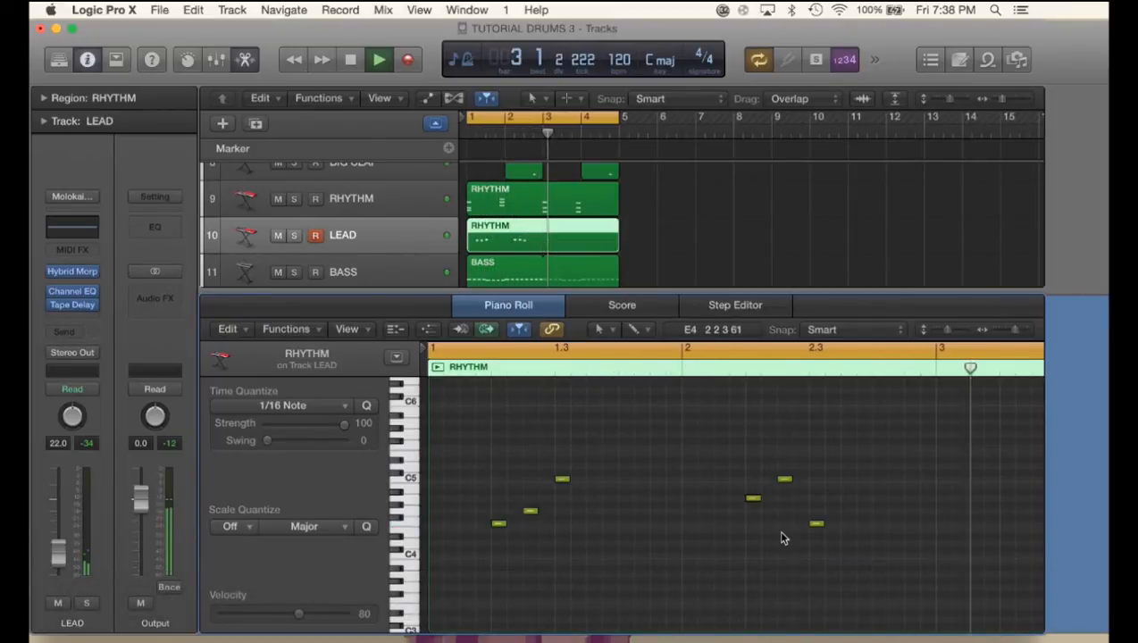
key("space")
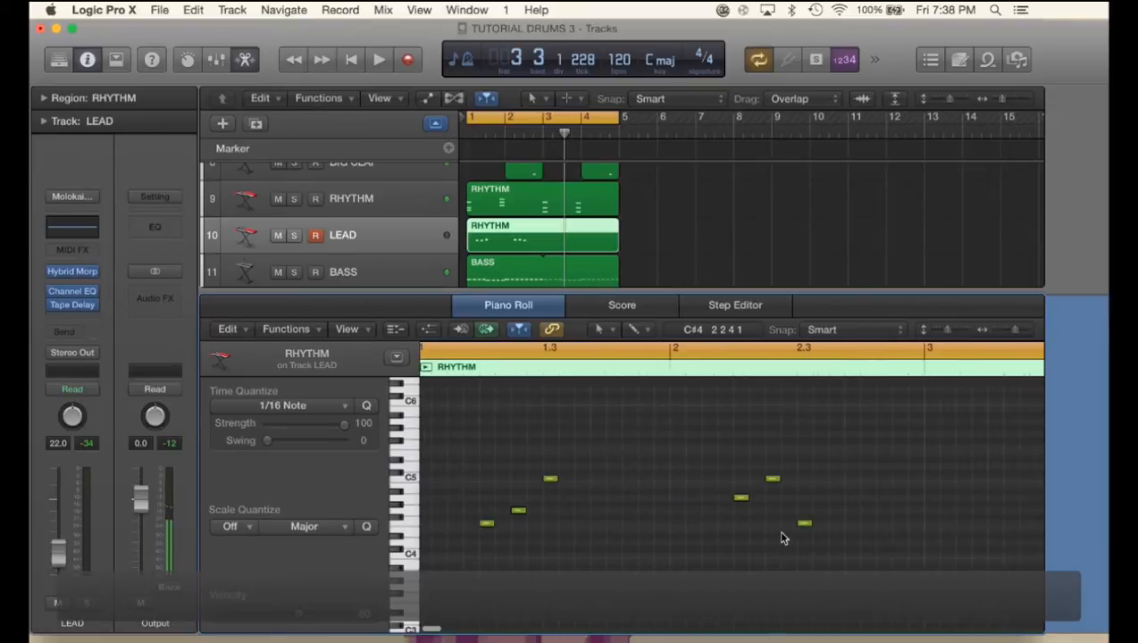
- Copy all six lead notes from bars 1 and 2 into bars 3 and 4 and play them
left_click_drag(848, 580, 443, 417)
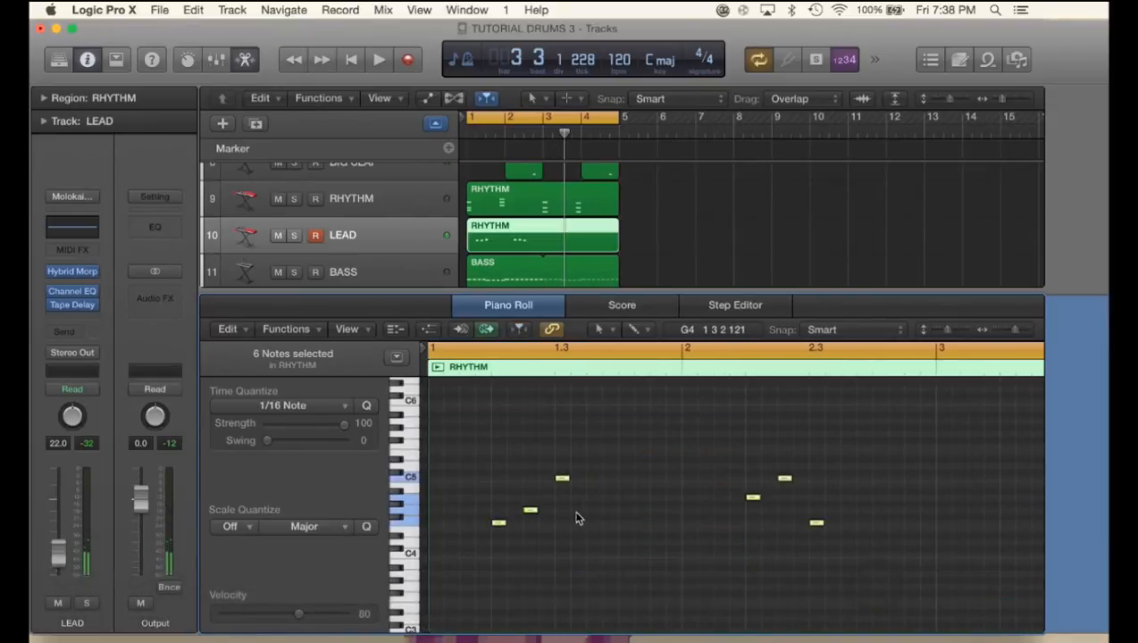
left_click_drag(499, 523, 952, 525)
key("space")
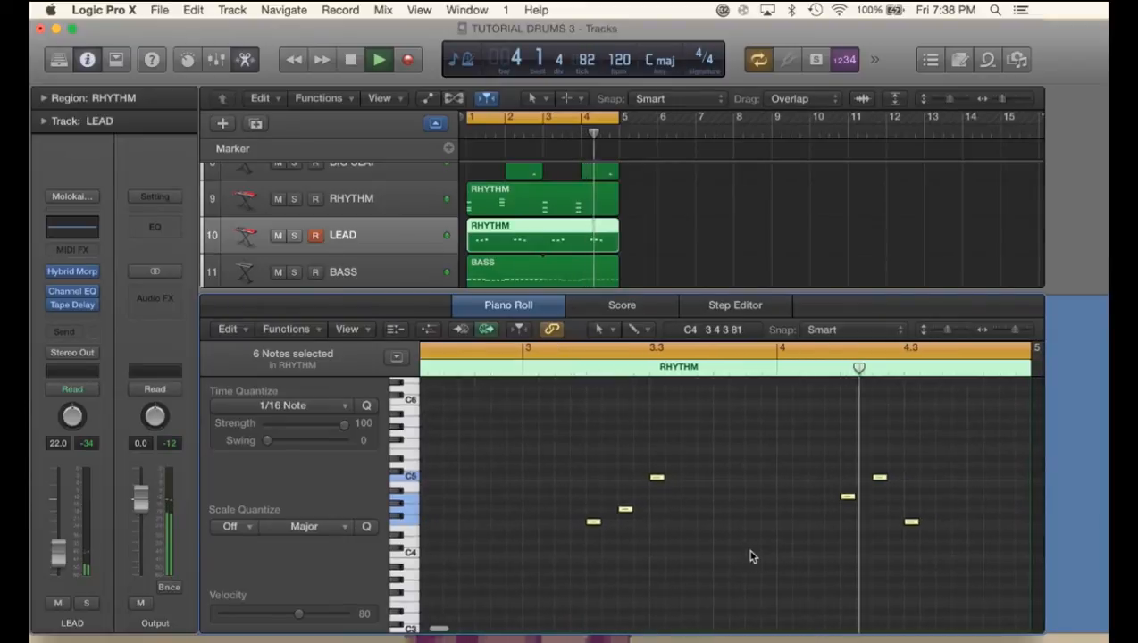
left_click(826, 548)
key("space")
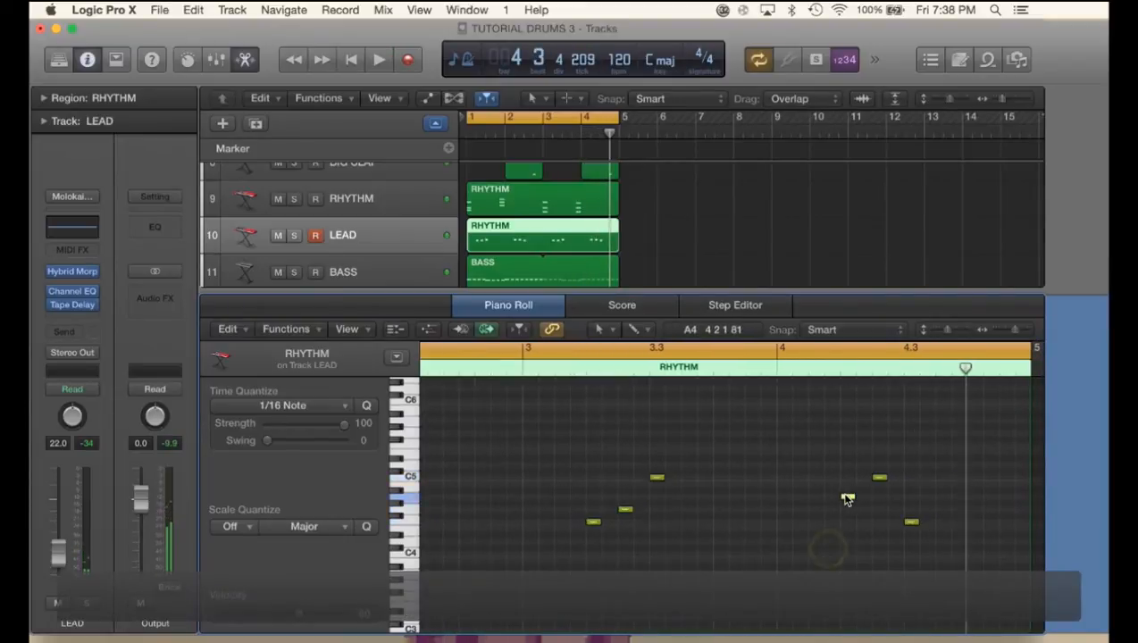
- Change the three lead notes in bar 4 to G4, A4 and E5, keeping their timing
mouse_move(847, 500)
left_mouse_down()
mouse_move(847, 513)
mouse_move(880, 480)
mouse_move(880, 500)
left_mouse_up()
mouse_move(833, 536)
left_mouse_down()
mouse_move(852, 489)
mouse_move(875, 477)
left_mouse_up()
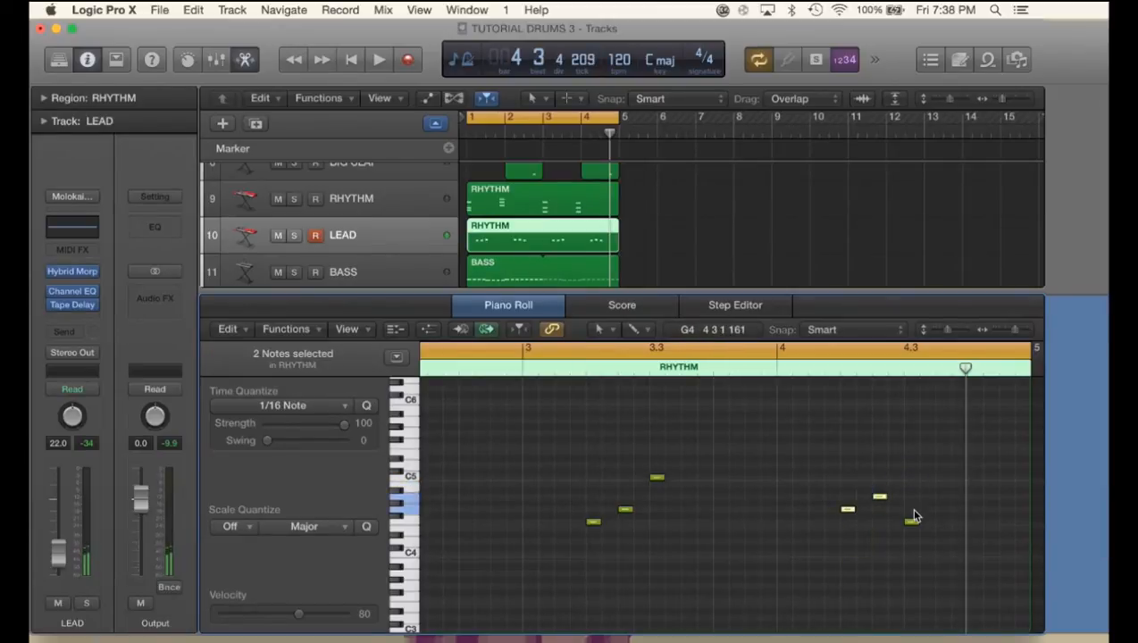
left_click_drag(913, 528, 911, 456)
left_click_drag(824, 533, 927, 424)
left_click(927, 423)
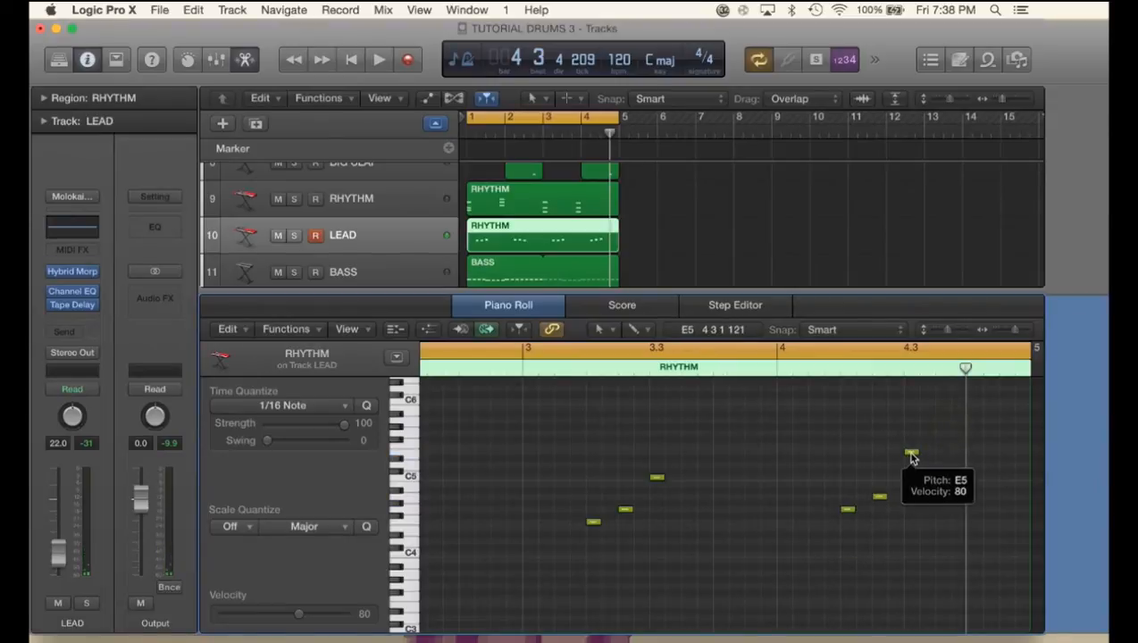
- Turn off the cycle range and play the lead from the start of bar 4
left_click(805, 351)
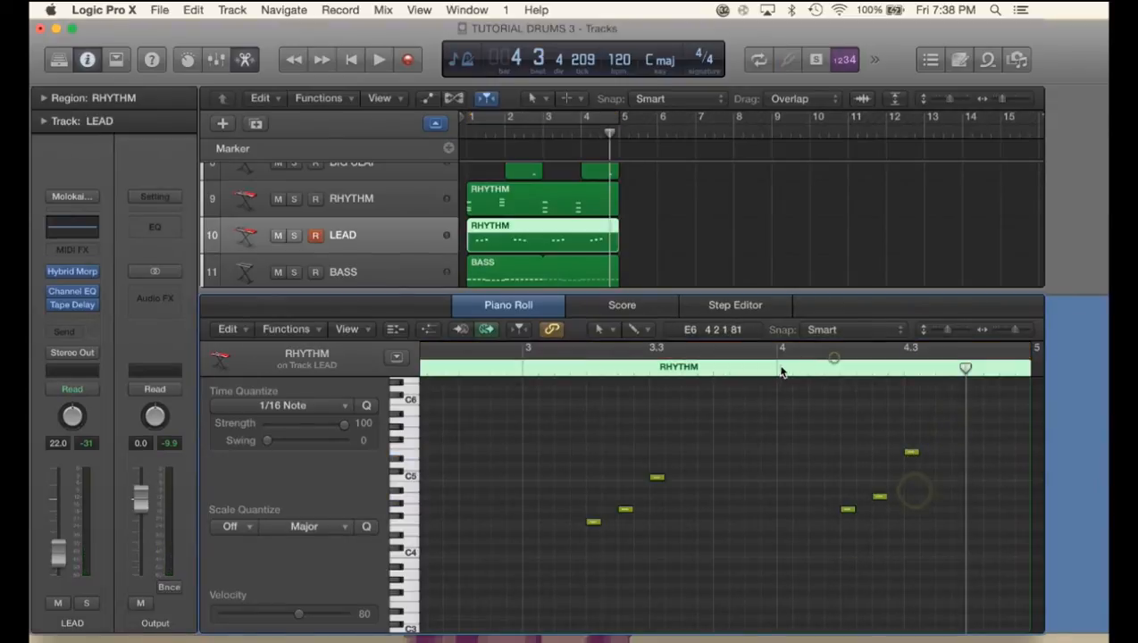
left_click(779, 368)
key("space")
key("space")
left_click(875, 476)
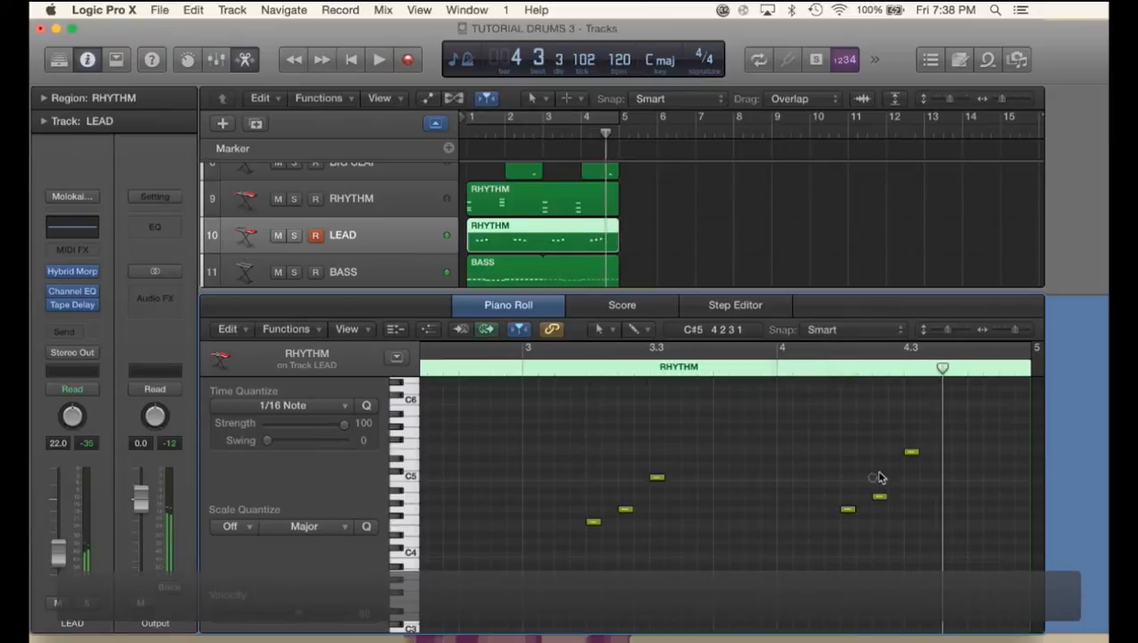
- Copy the E5 note in bar 4 up to F5, play the phrase, and place the new note at 4 3 3 1
left_click_drag(926, 453, 959, 446)
left_click(830, 373)
key("space")
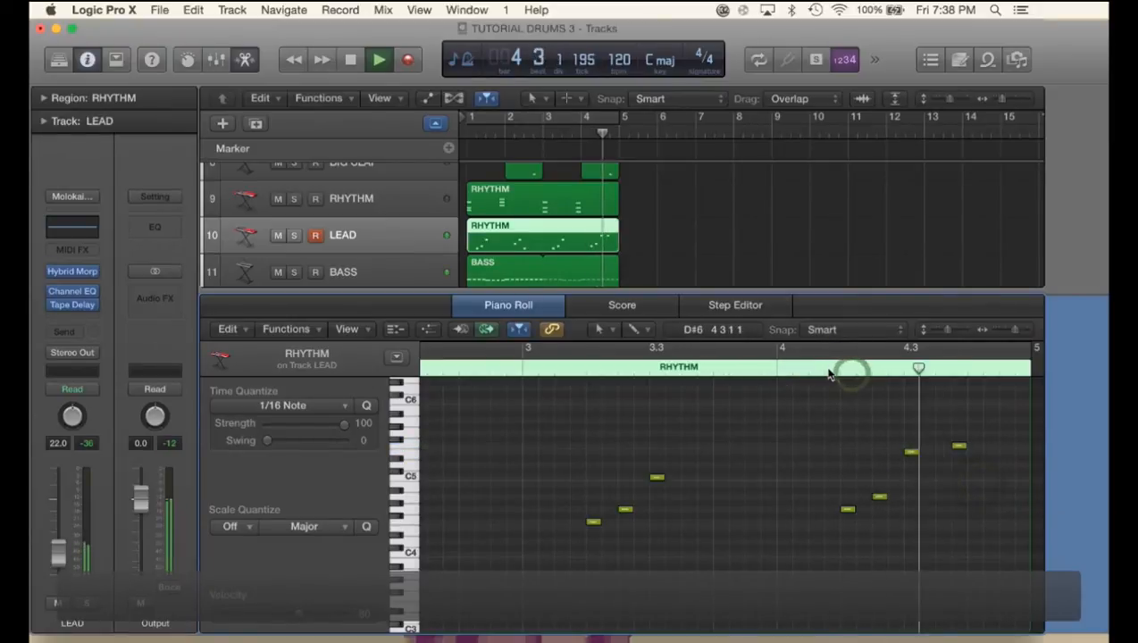
left_click(938, 502)
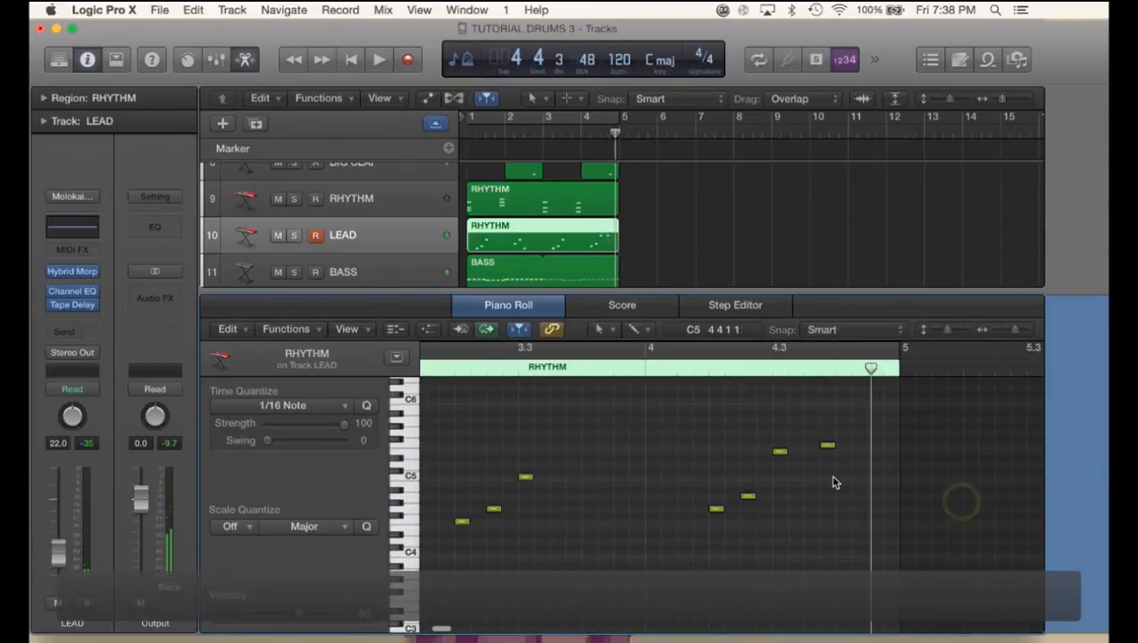
left_click_drag(828, 446, 809, 446)
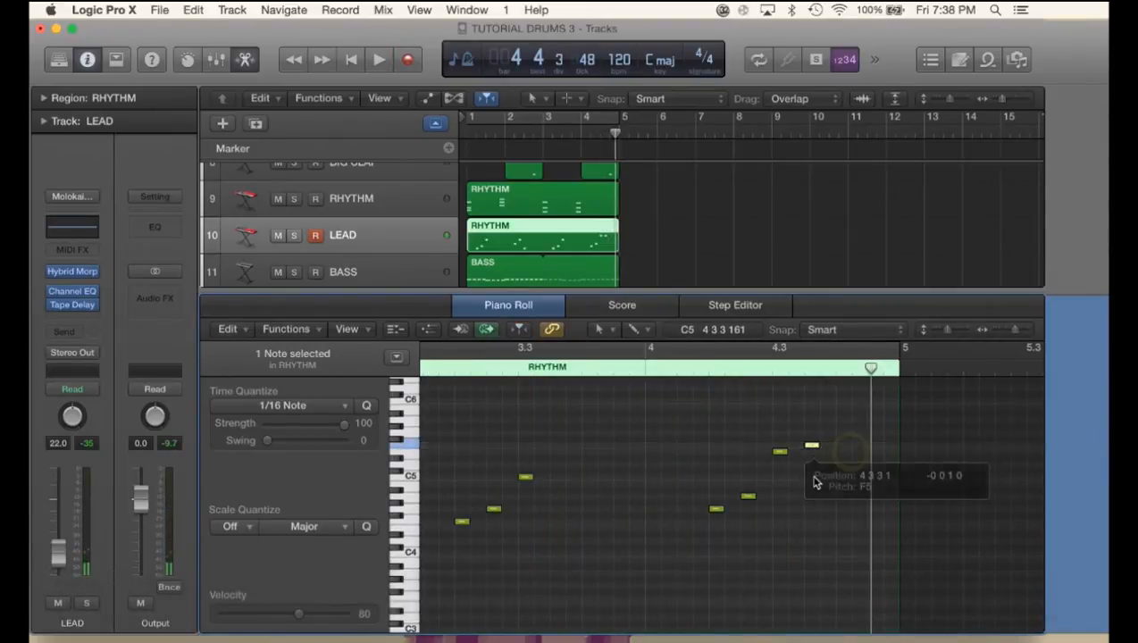
- Check the BASS note at beat 3 of bar 2 against the LEAD note at the same position
key("Return")
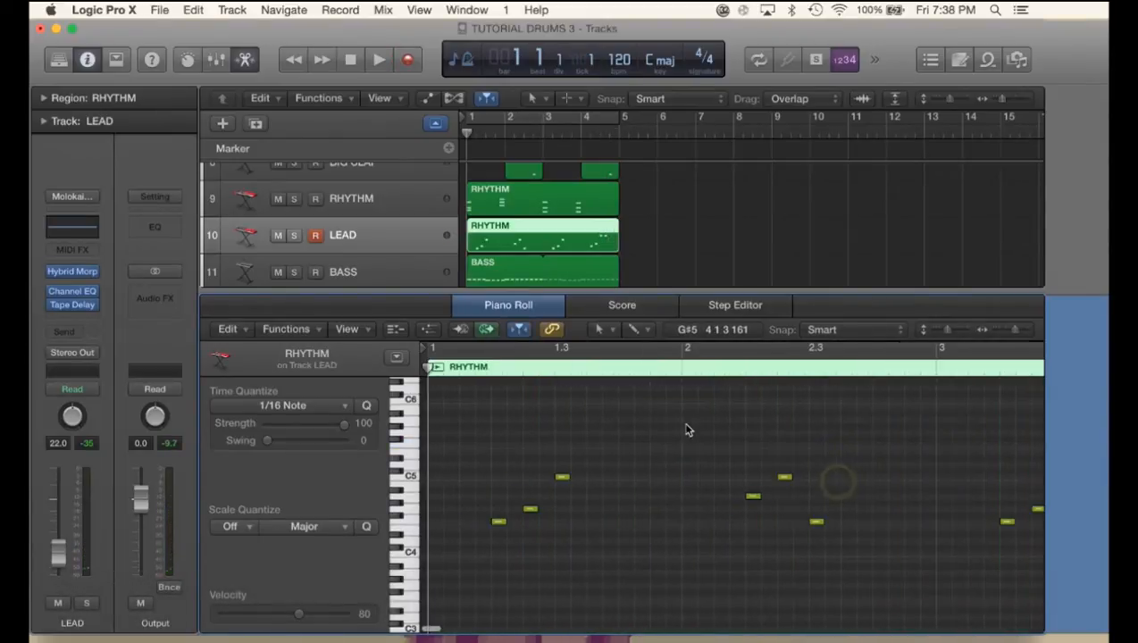
left_click(808, 369)
left_click(515, 267)
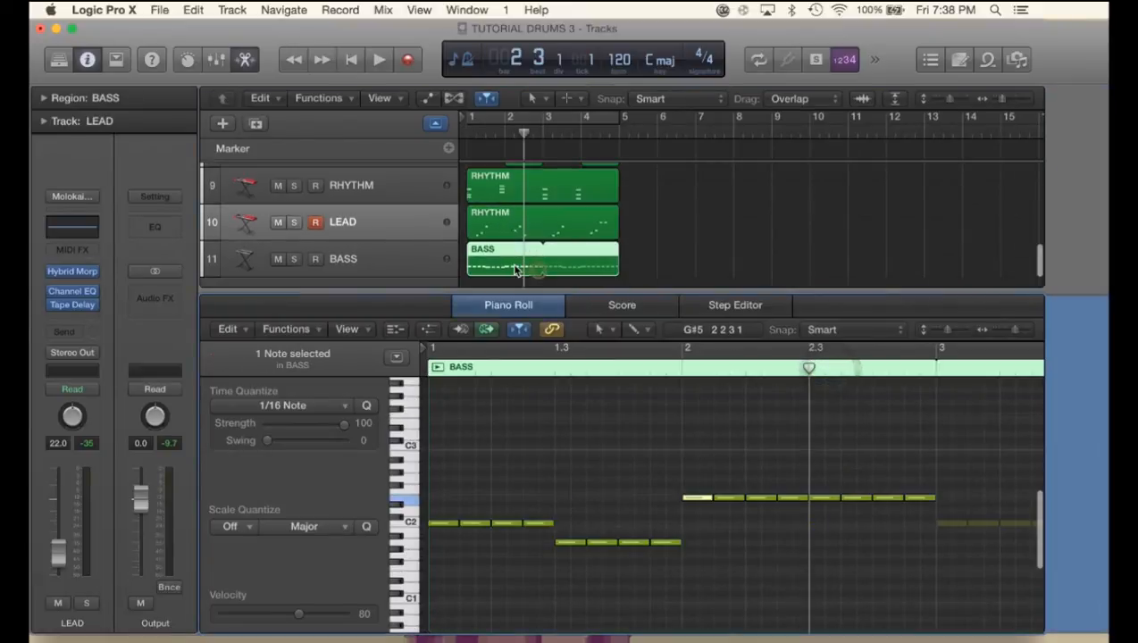
left_click(824, 497)
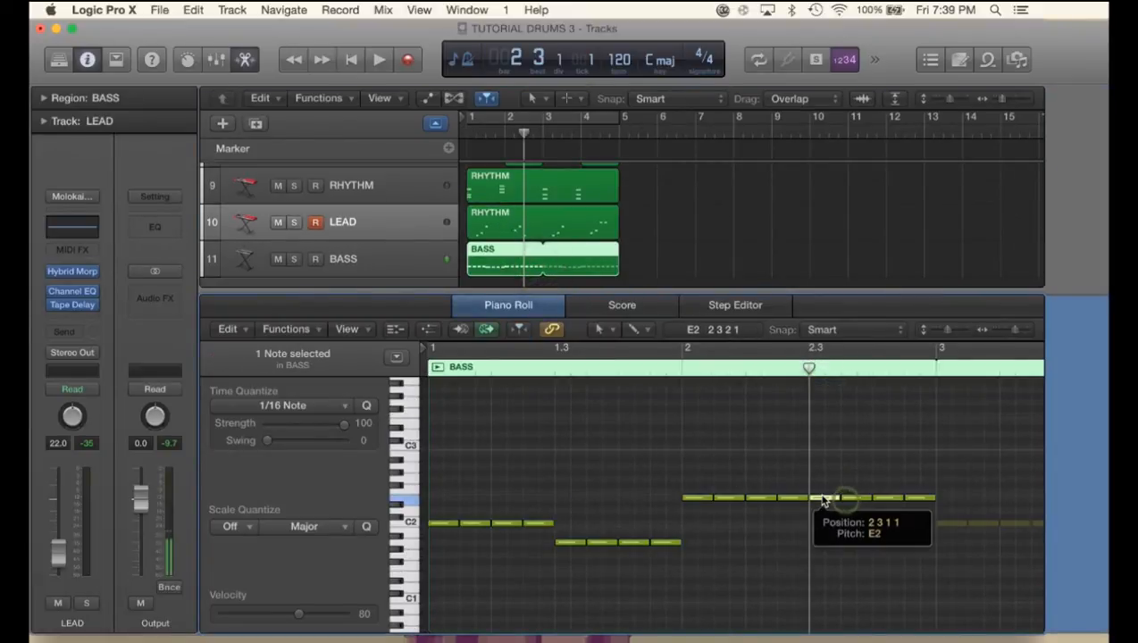
left_click(552, 230)
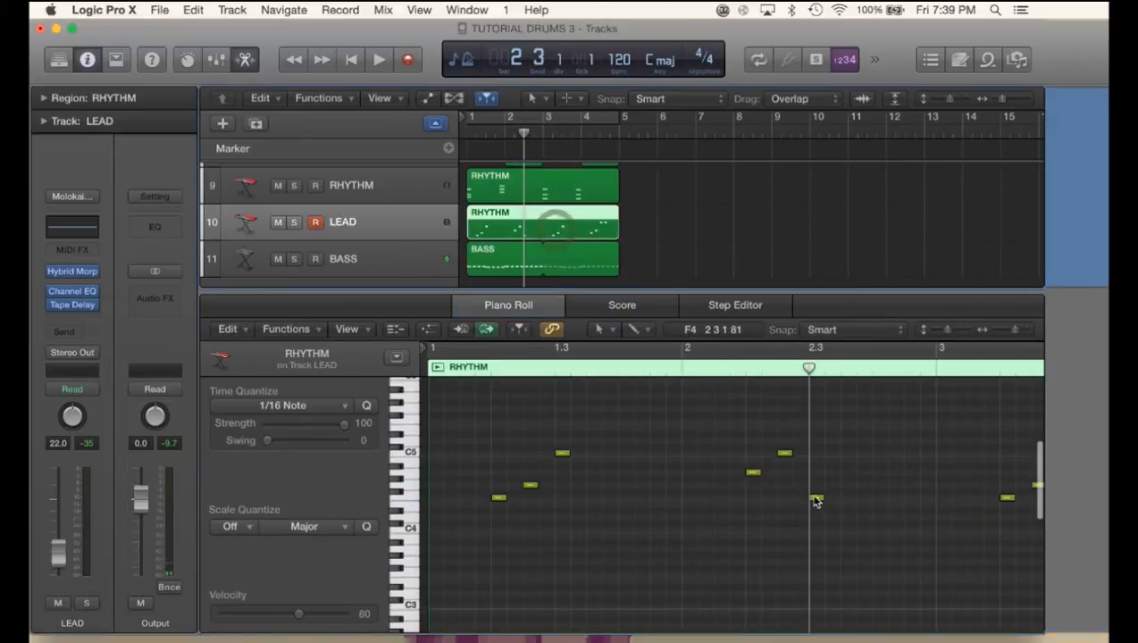
- Lower the LEAD note at beat 3 of bar 2 to E4, and audition the notes in bar 4
left_click(815, 499)
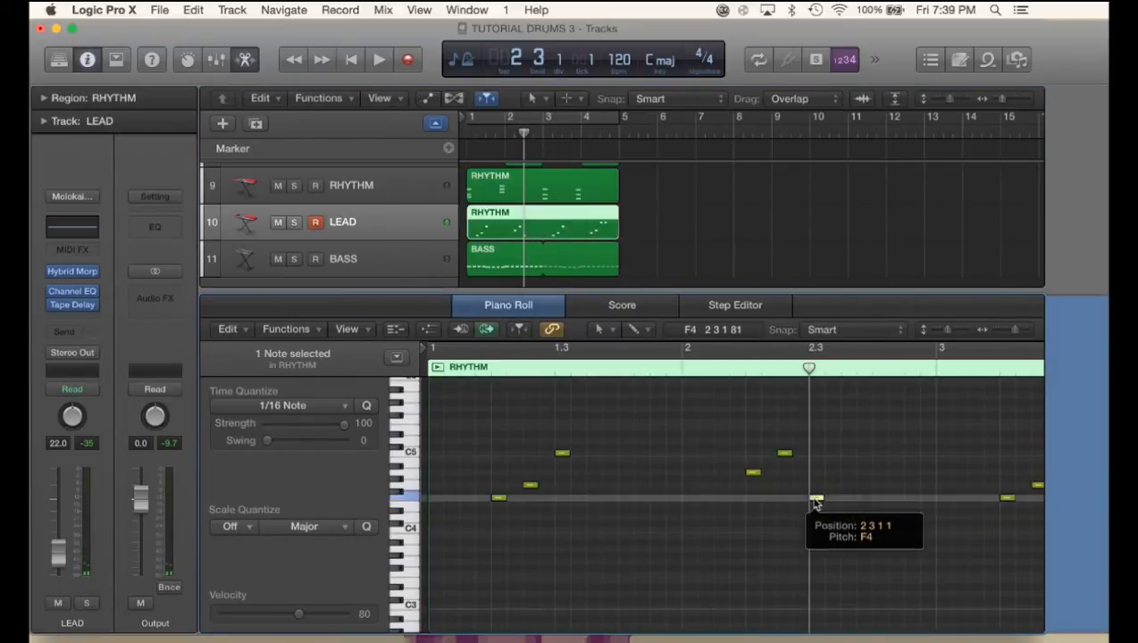
left_click_drag(815, 499, 814, 505)
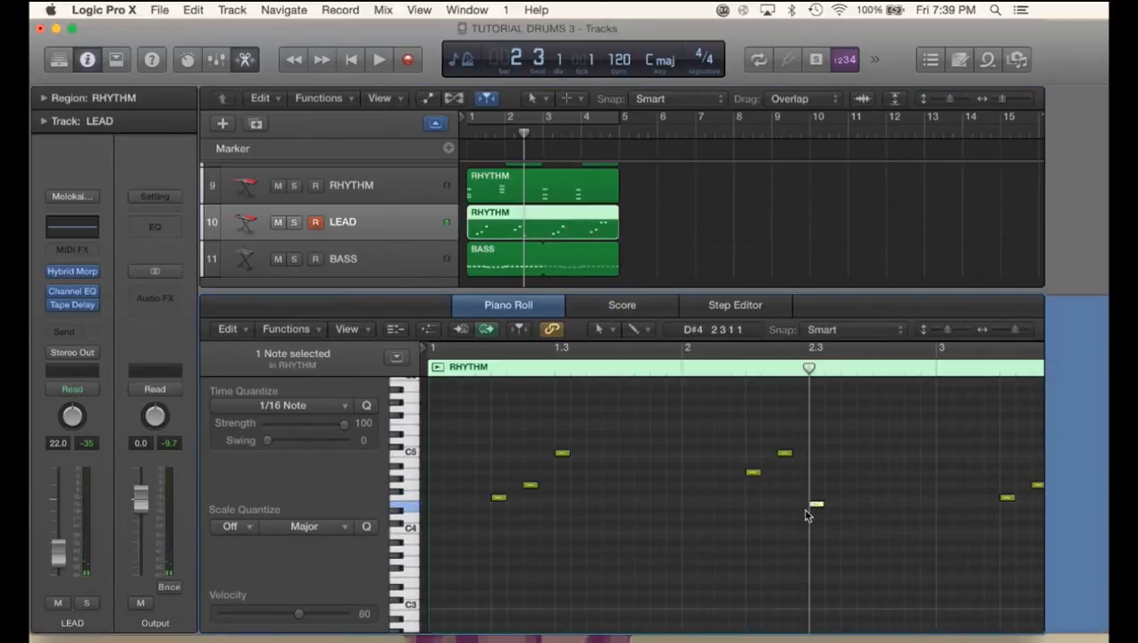
scroll(806, 516, "right", 3)
scroll(806, 515, "right", 2)
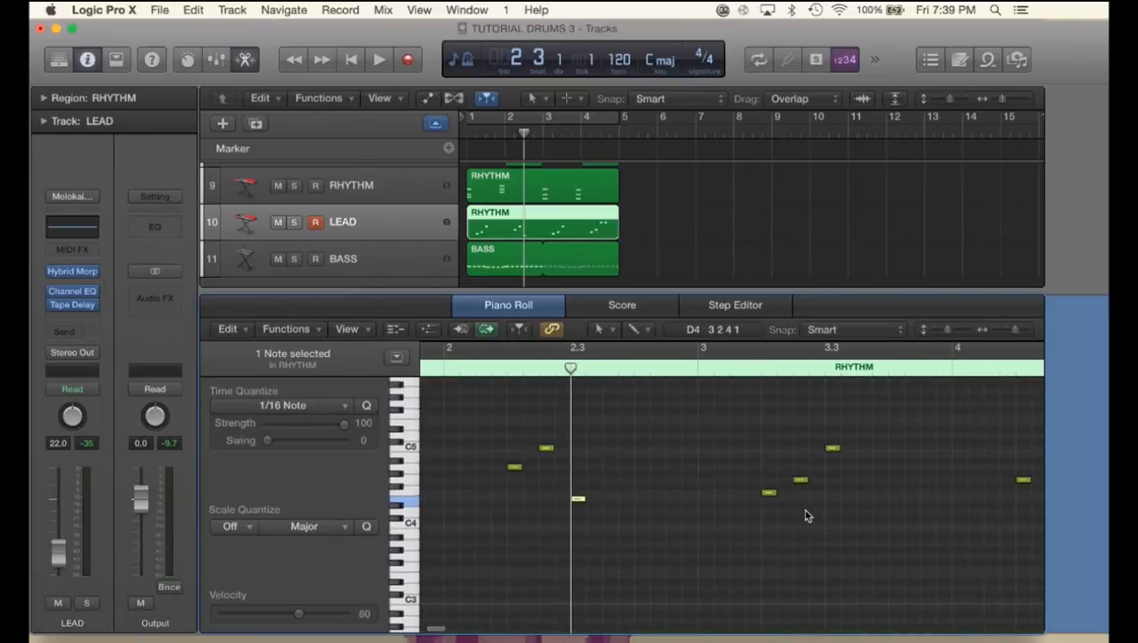
scroll(763, 520, "right", 4)
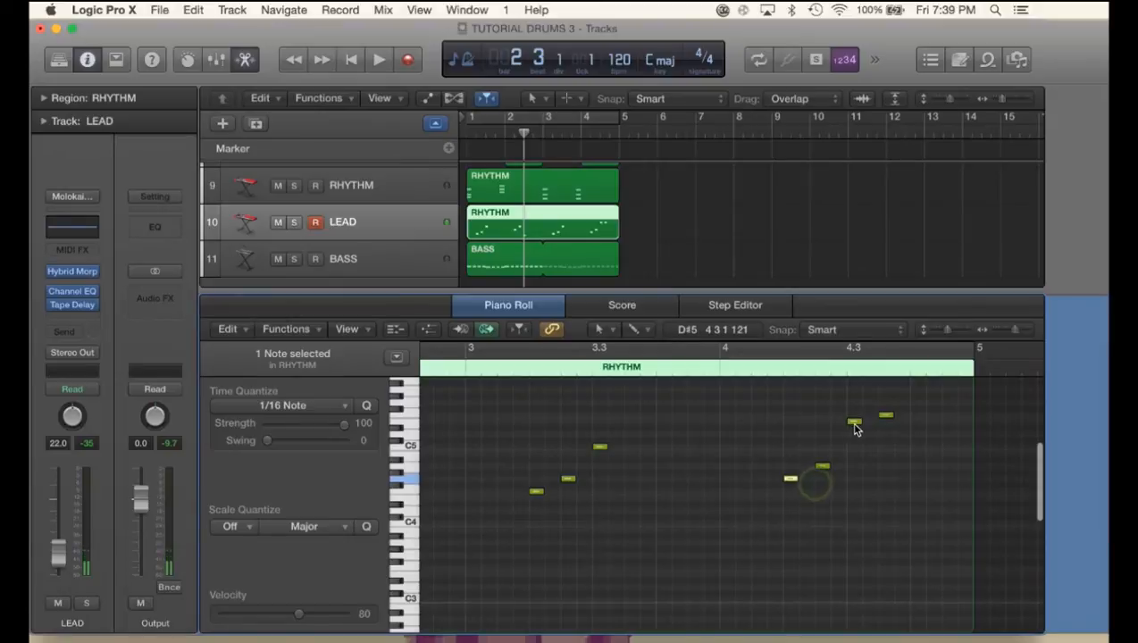
left_click(886, 417)
left_click(876, 460)
- Turn on the cycle range over bars 1 to 4 and play the lead melody from the beginning
key("Return")
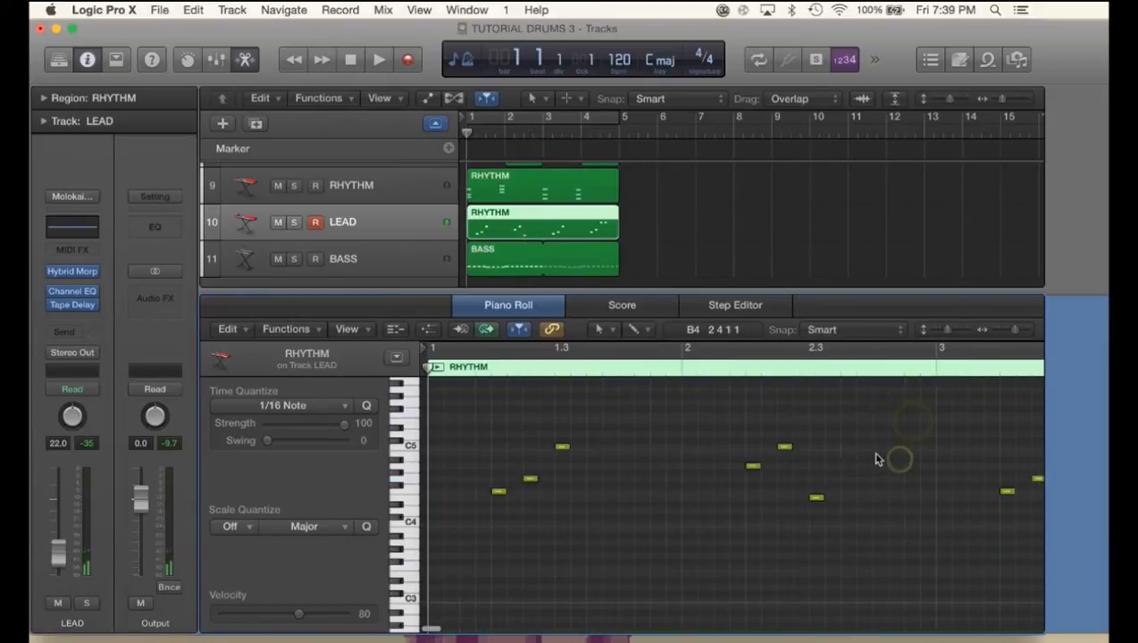
left_click(556, 114)
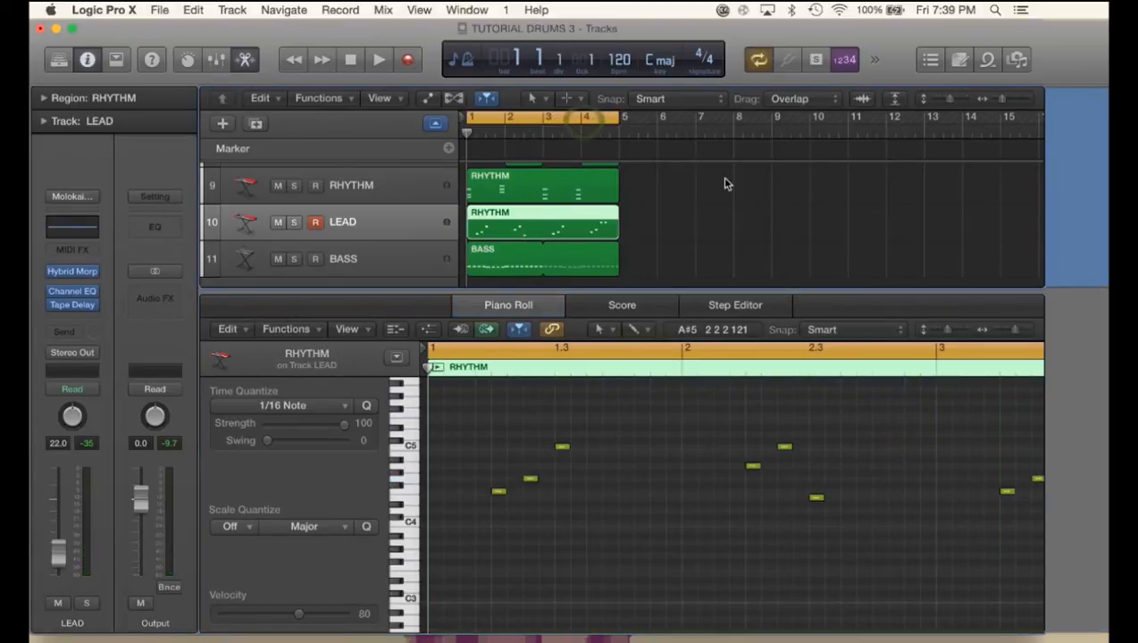
key("space")
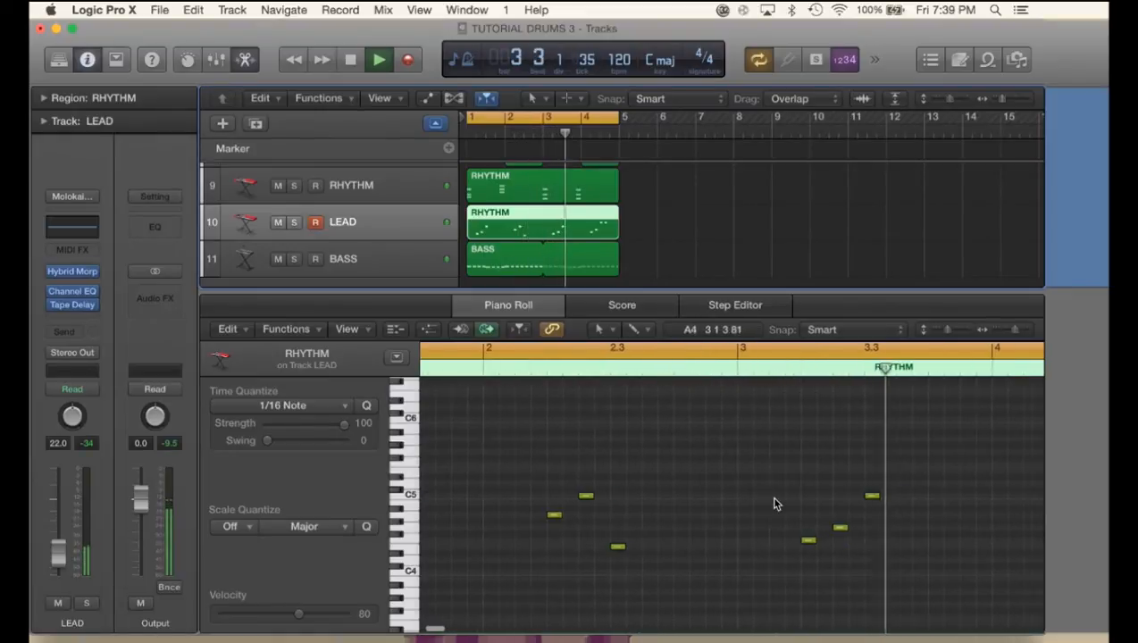
scroll(775, 501, "right", 3)
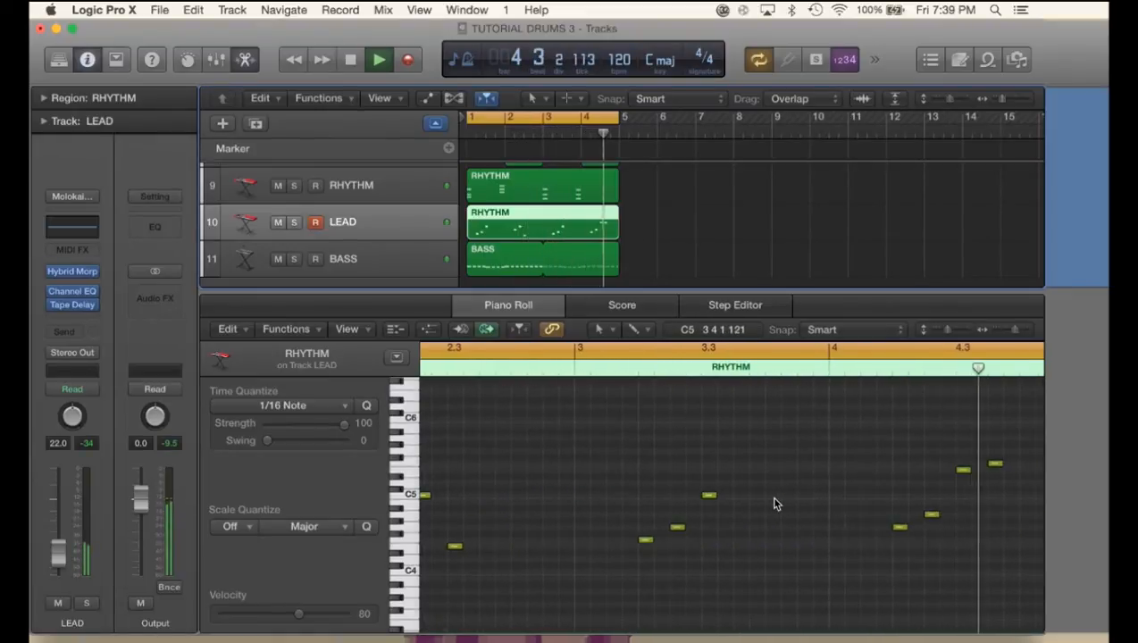
scroll(775, 501, "right", 2)
key("space")
- Copy the F5 note in bar 4 down to C5 at 4 4 1 1, and review the five-note phrase
left_click(896, 506)
scroll(875, 502, "right", 2)
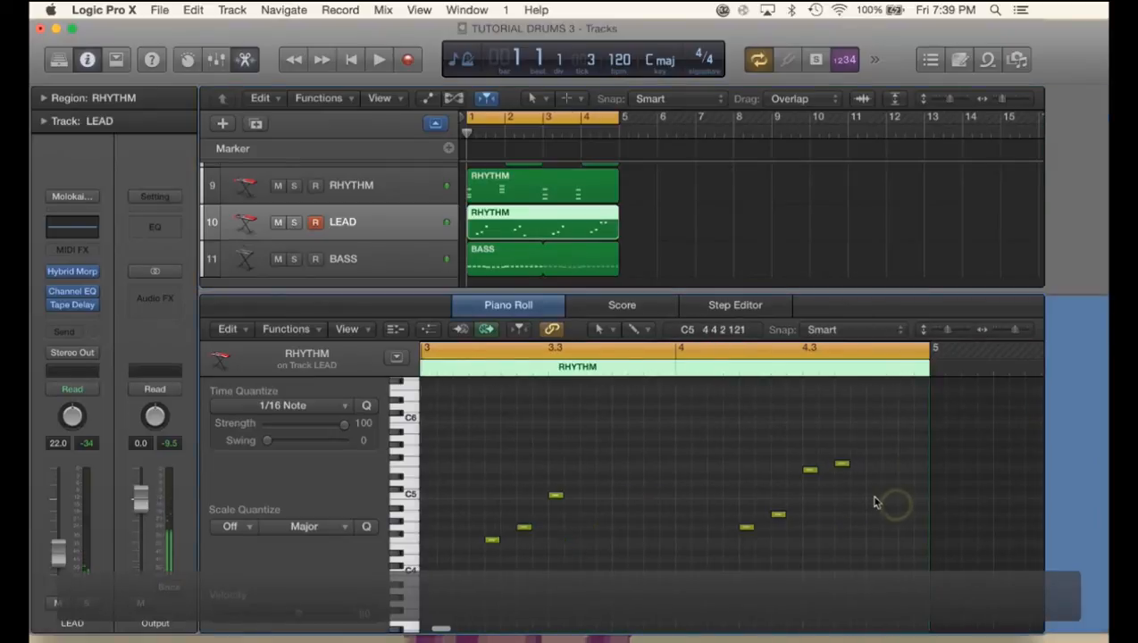
left_click(842, 463)
left_click_drag(841, 468, 874, 497)
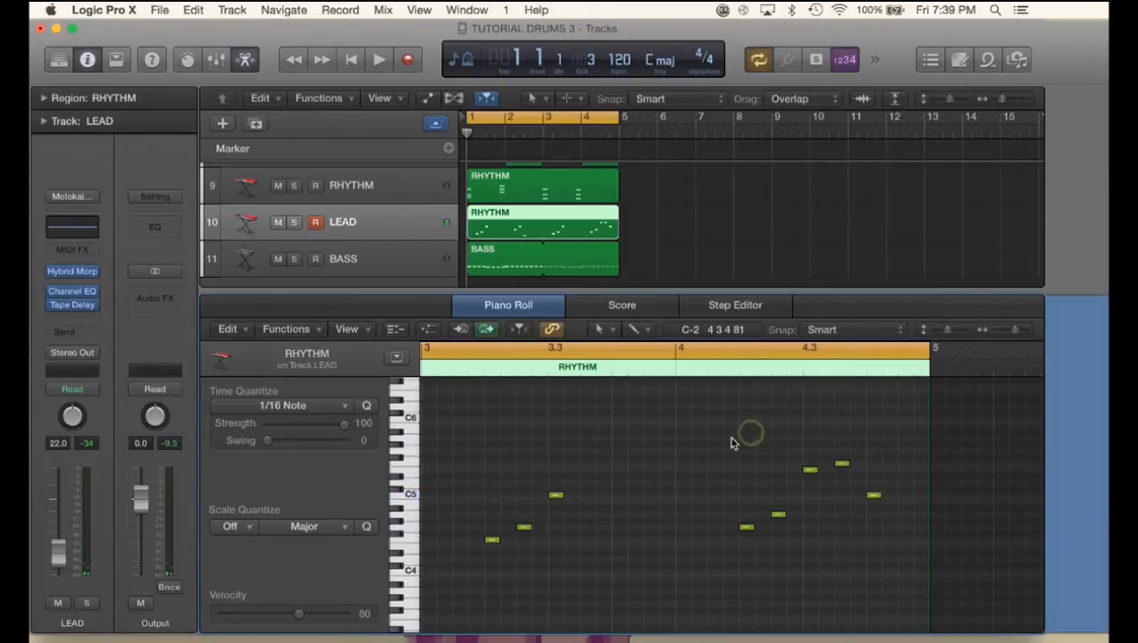
left_click_drag(726, 428, 878, 583)
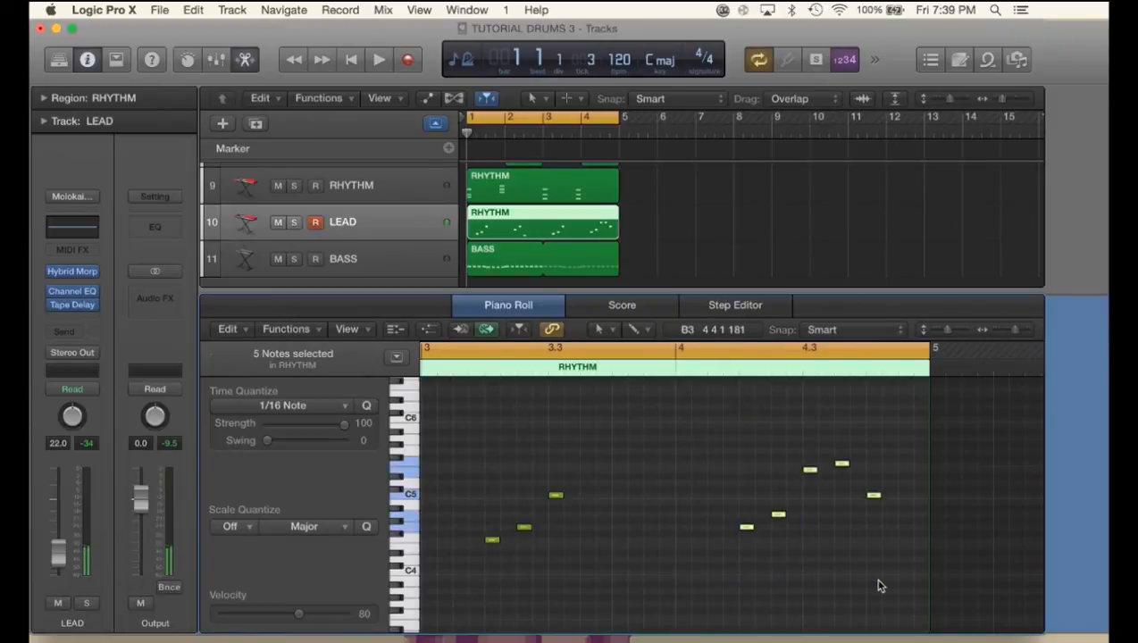
left_click(902, 561)
- Copy the C5 note at beat 3 of bar 3 up to E5 and place the new note at 3 3 3 1
scroll(786, 560, "left", 5)
scroll(702, 531, "right", 2)
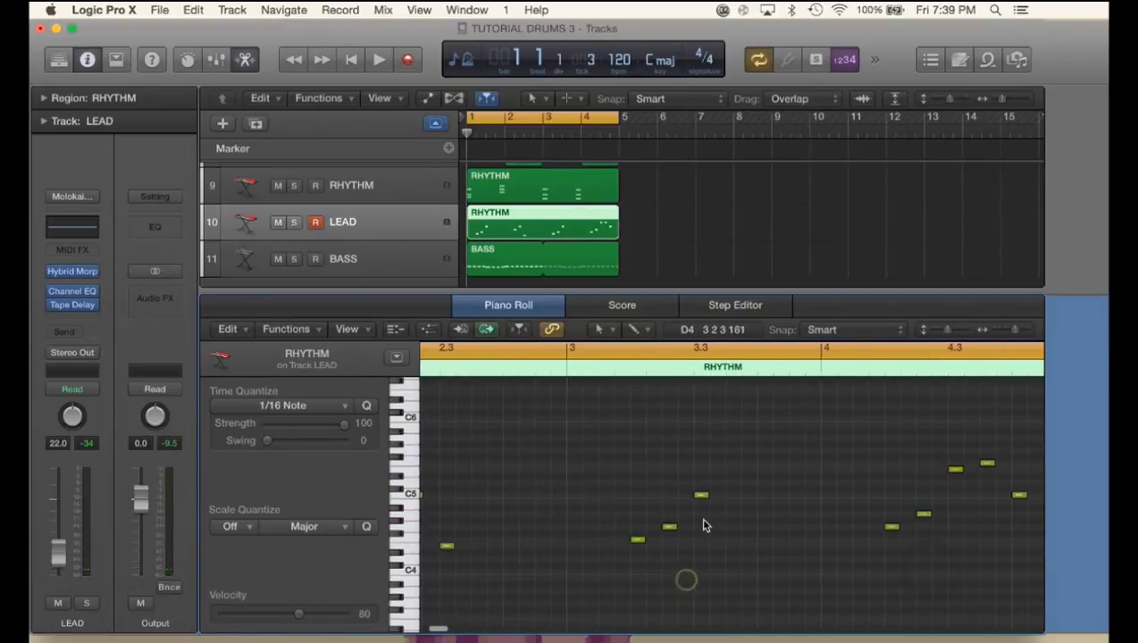
left_click_drag(702, 494, 750, 474)
left_click_drag(626, 457, 772, 579)
left_click(812, 578)
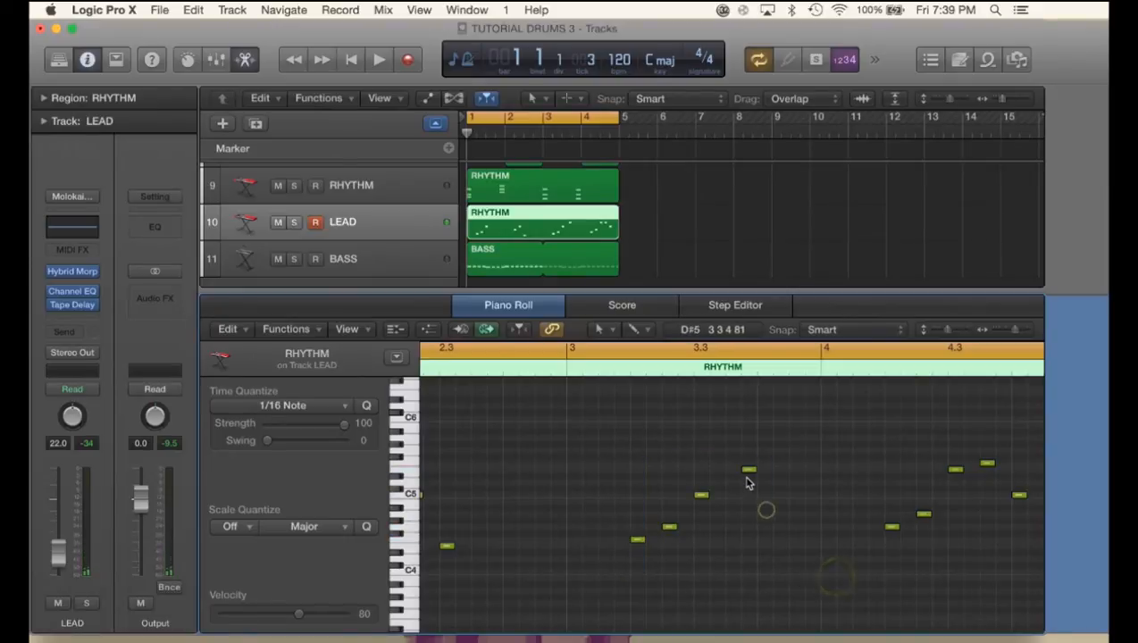
left_click_drag(749, 476, 734, 476)
scroll(684, 505, "left", 5)
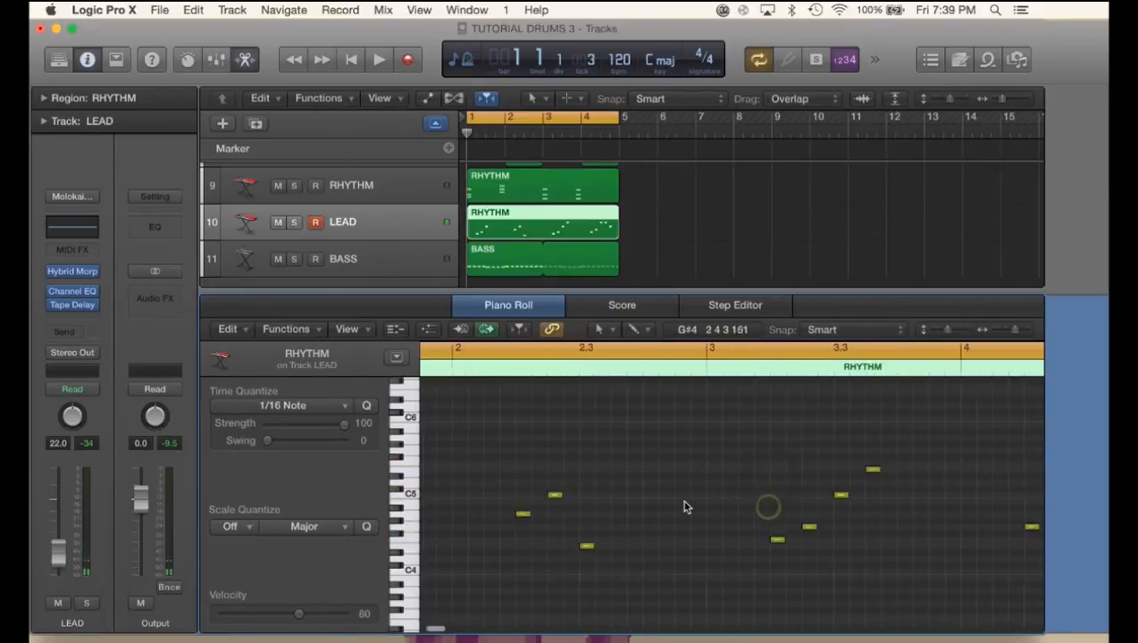
- Play the extended lead melody with the other parts from the start of bar 1, and stop playback
key("space")
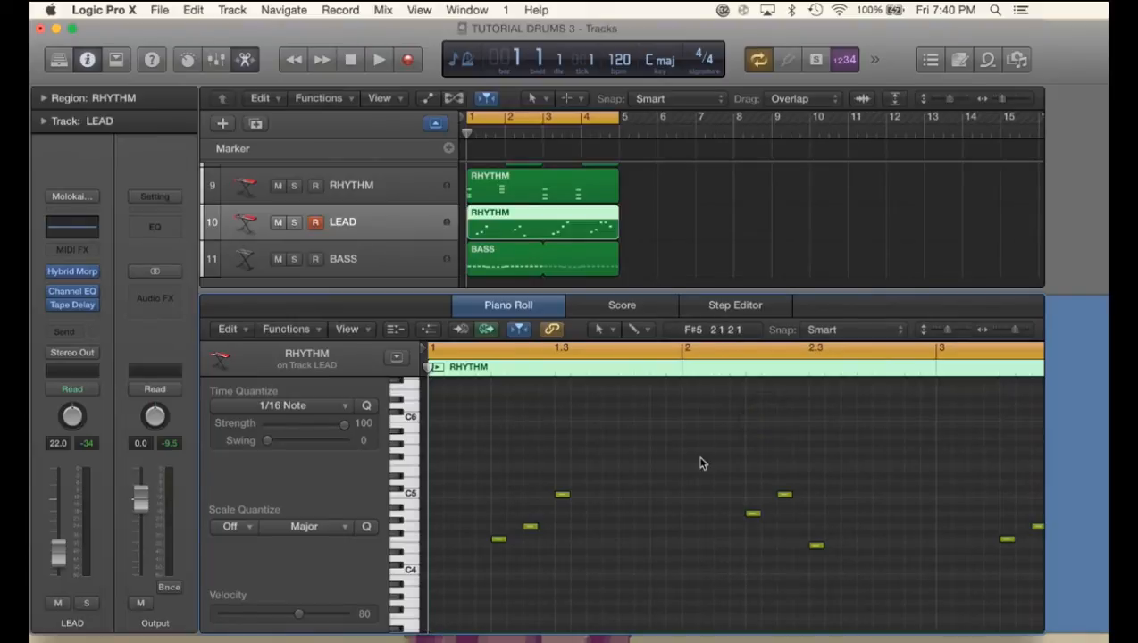
key("space")
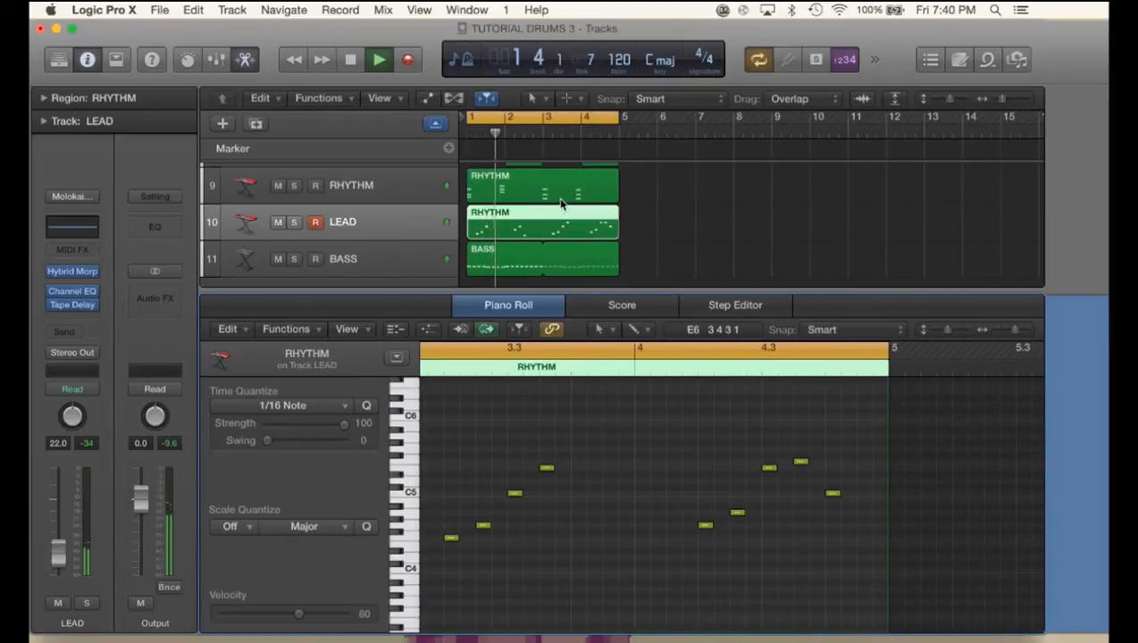
key("space")
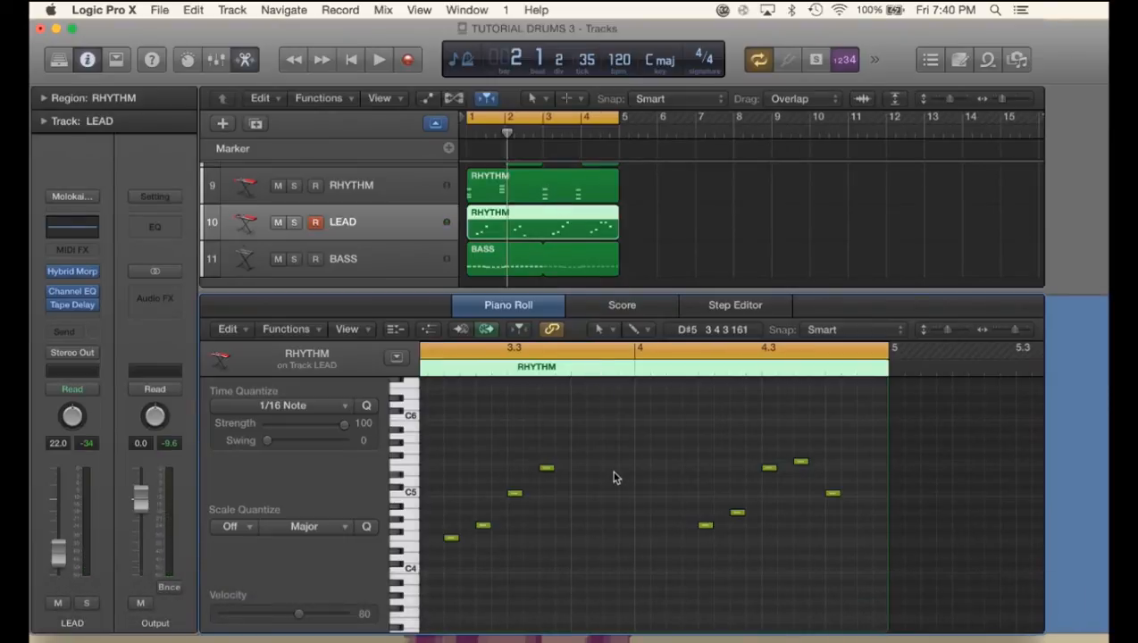
- Open the Hybrid Morph synth on the RHYTHM track, examine its settings and close it
left_click(401, 190)
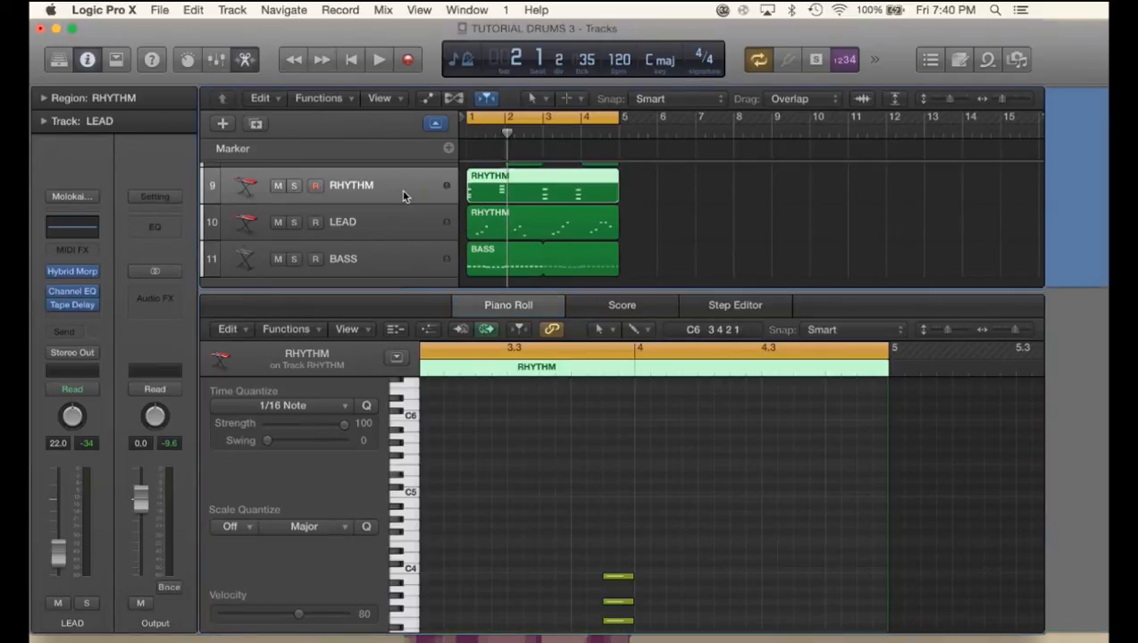
left_click(75, 272)
left_click_drag(335, 69, 618, 147)
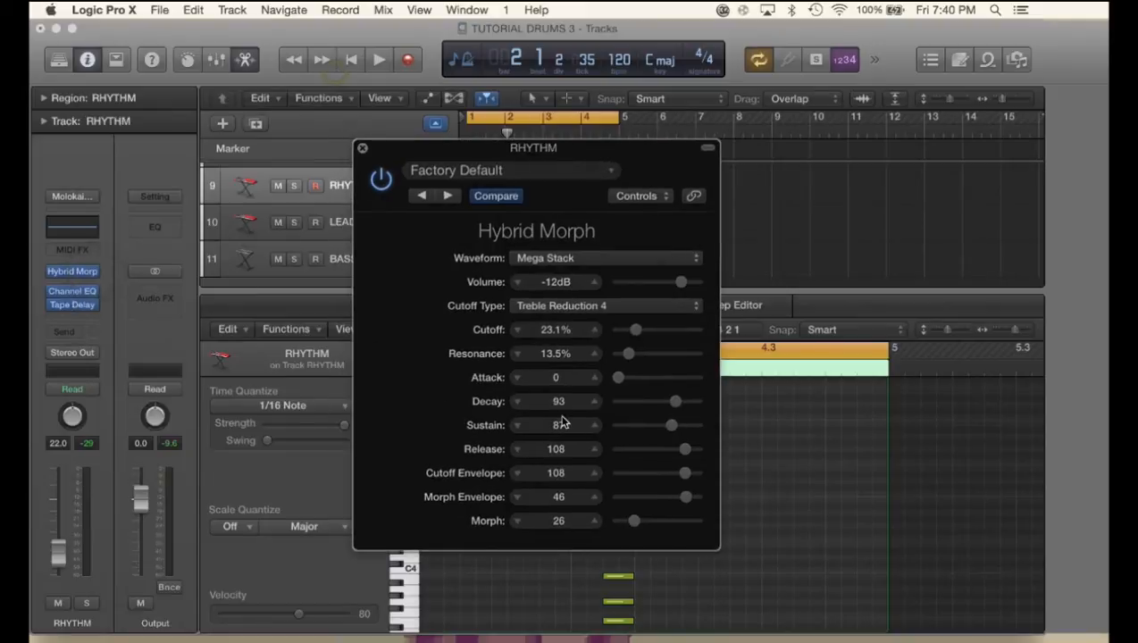
left_click(363, 148)
- Open the ES2 synth on the BASS track, examine its Classic Synth Bass settings and close it
left_click(371, 259)
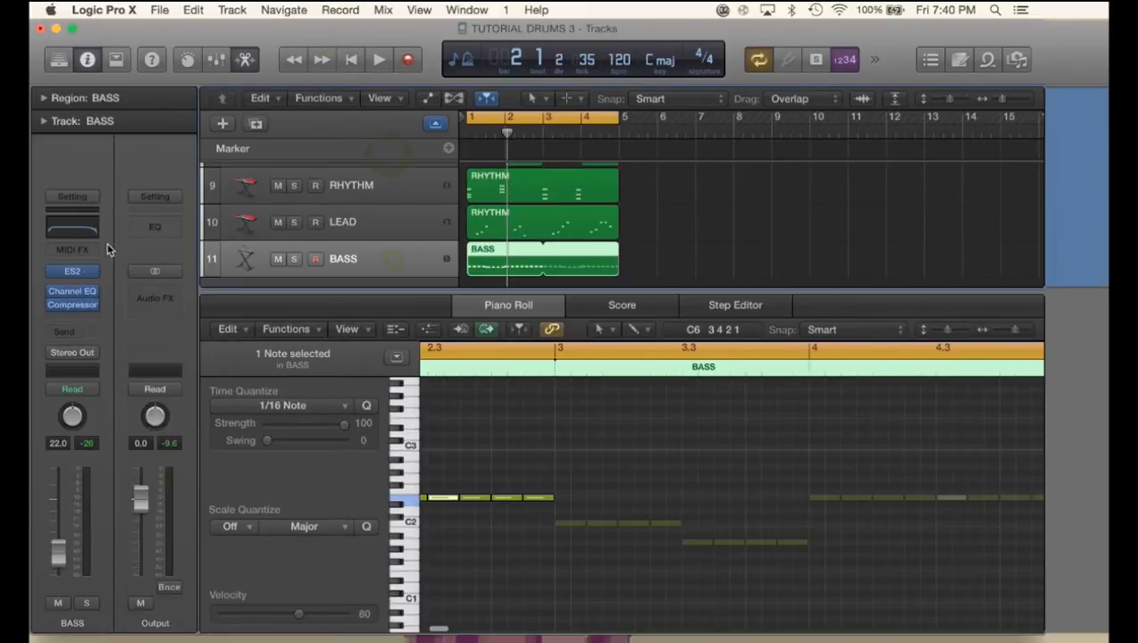
left_click(72, 272)
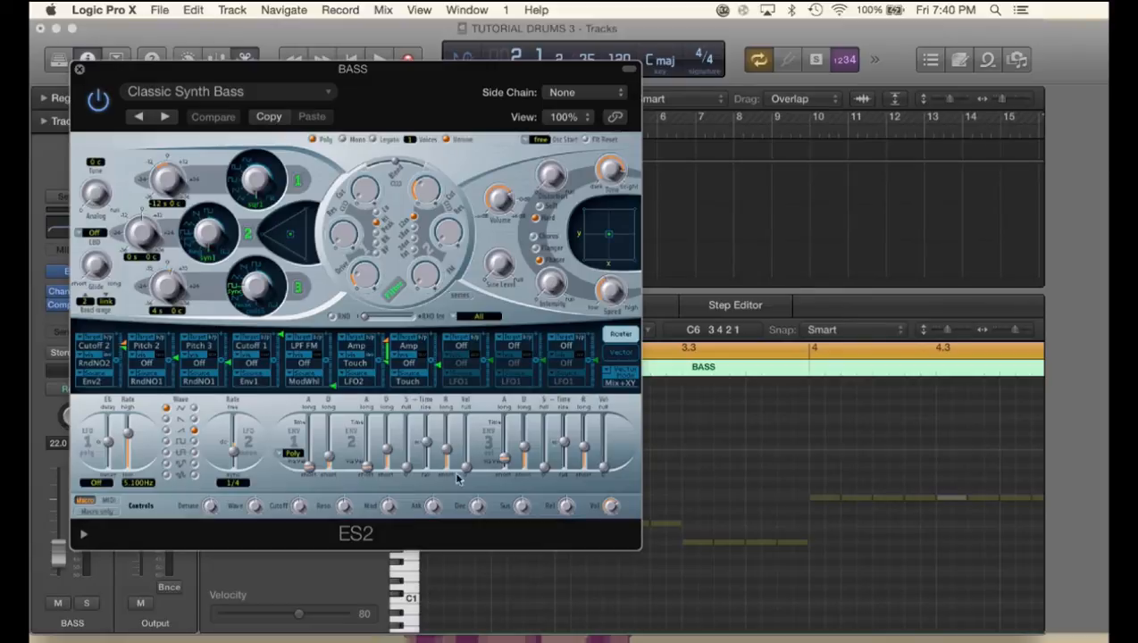
left_click_drag(280, 77, 405, 123)
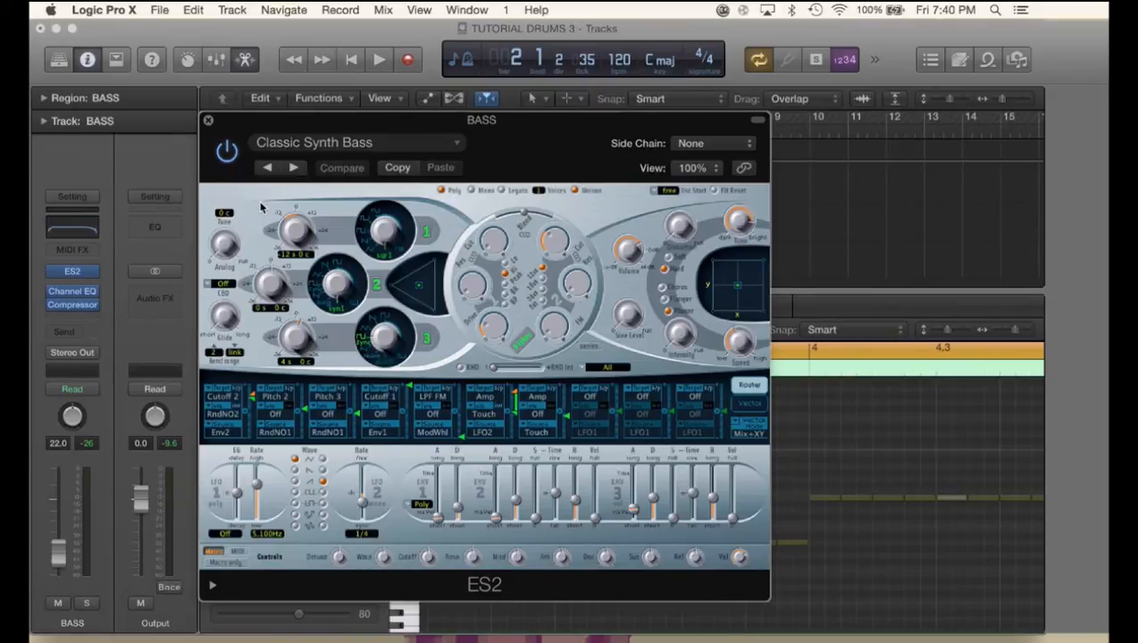
left_click(208, 122)
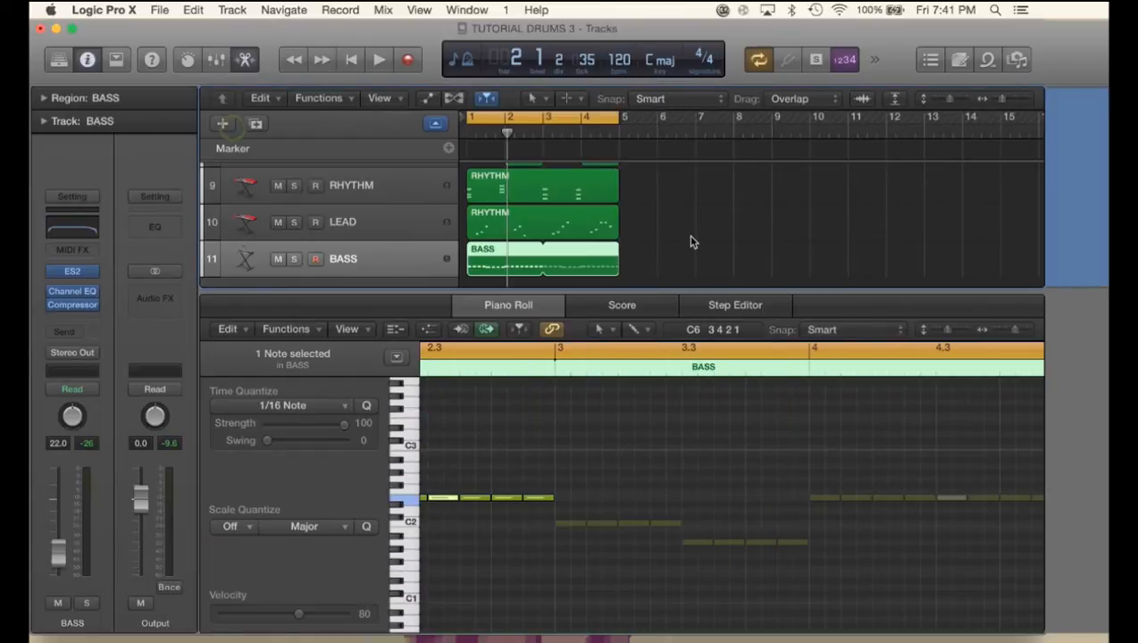
- Examine the notes of the BASS region and the RHYTHM chord region in turn
left_click(711, 242)
left_click(532, 219)
left_click(522, 252)
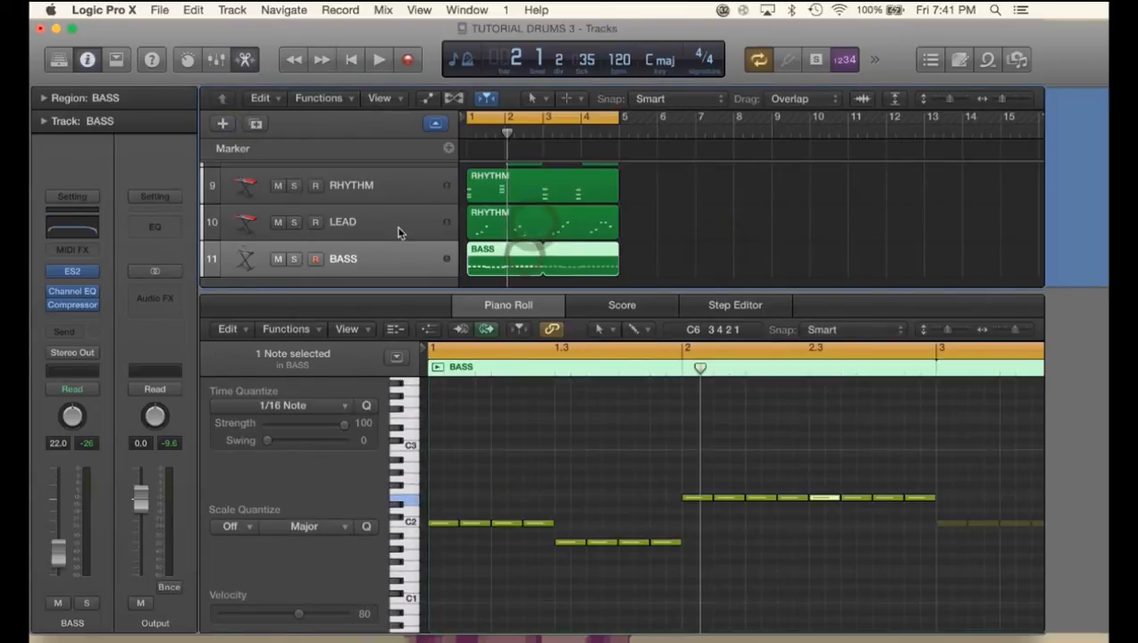
left_click(600, 458)
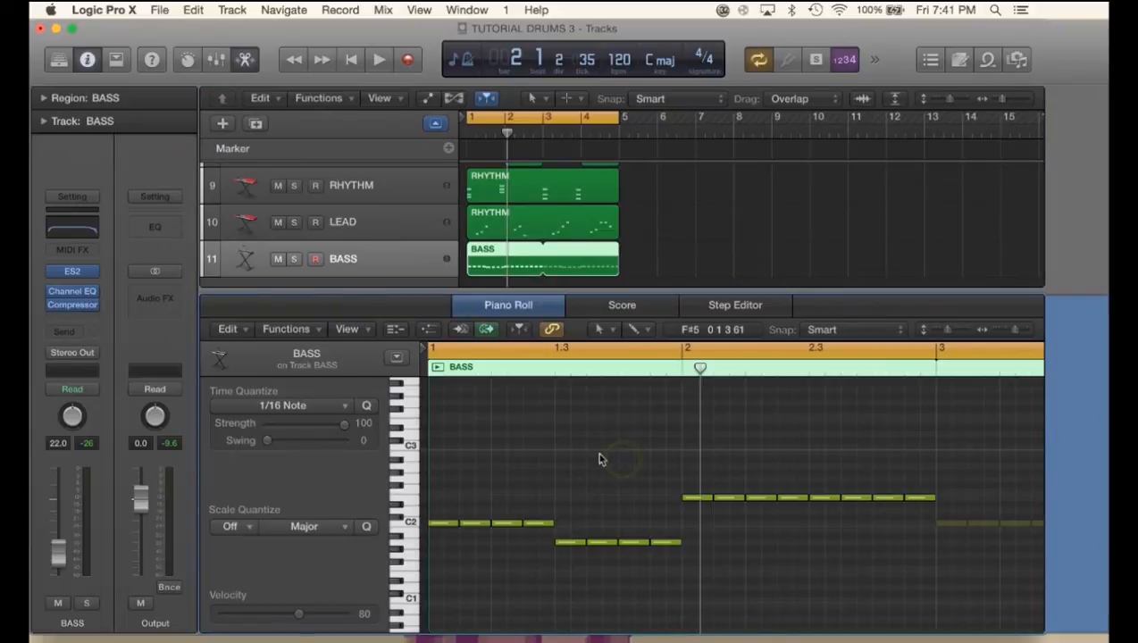
left_click(532, 440)
left_click(487, 211)
left_click(486, 199)
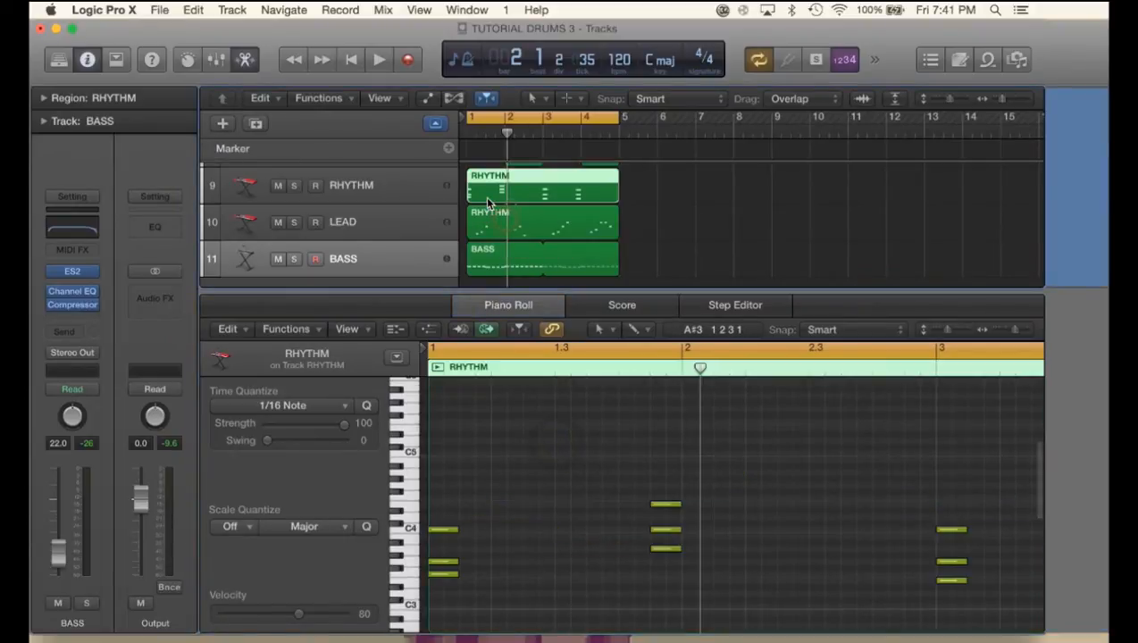
- Close the Piano Roll and select all track regions to review the arrangement, then clear the selection
key("e")
left_click(707, 390)
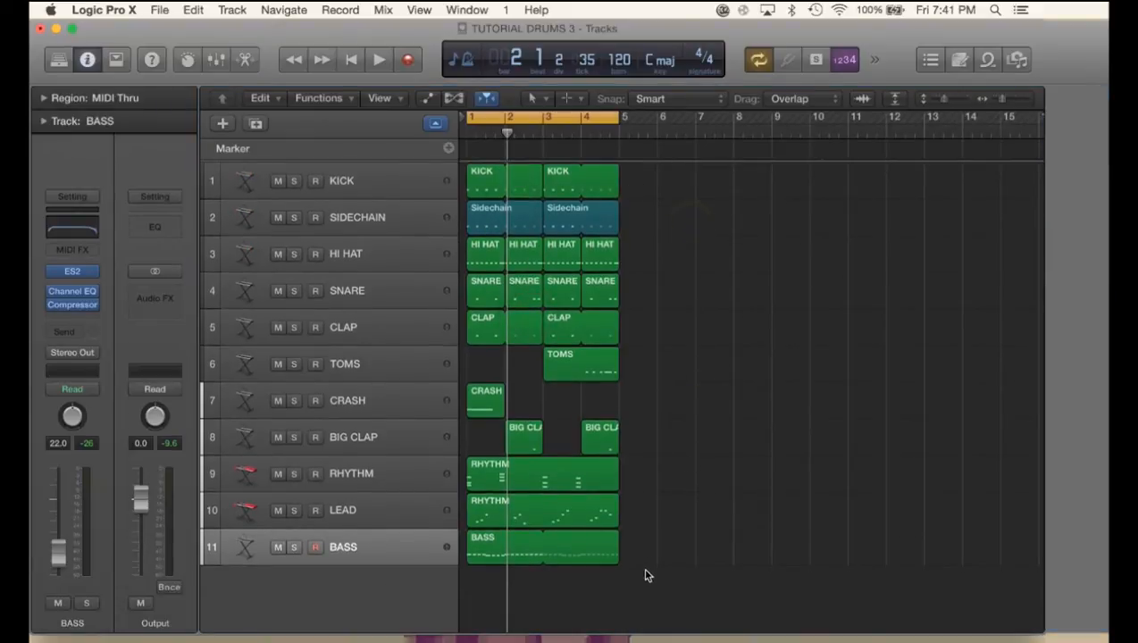
left_click_drag(648, 576, 467, 183)
left_click(687, 265)
- Open the RHYTHM track's Channel EQ, play the loop and shift the analyzer scale to span 25 to 85
left_click(377, 461)
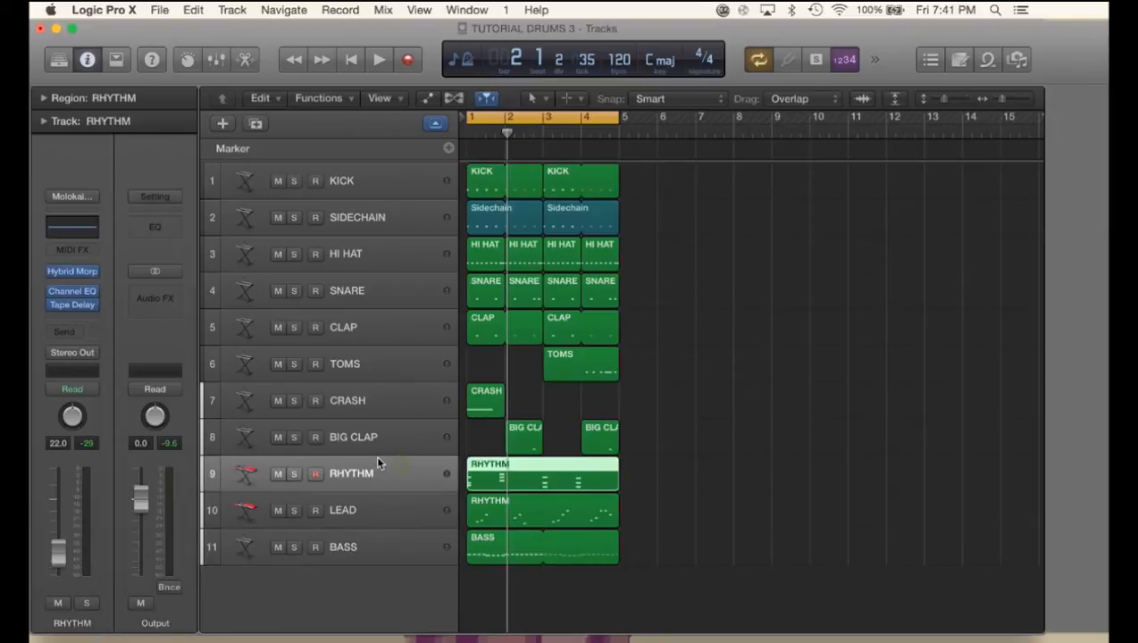
left_click(75, 230)
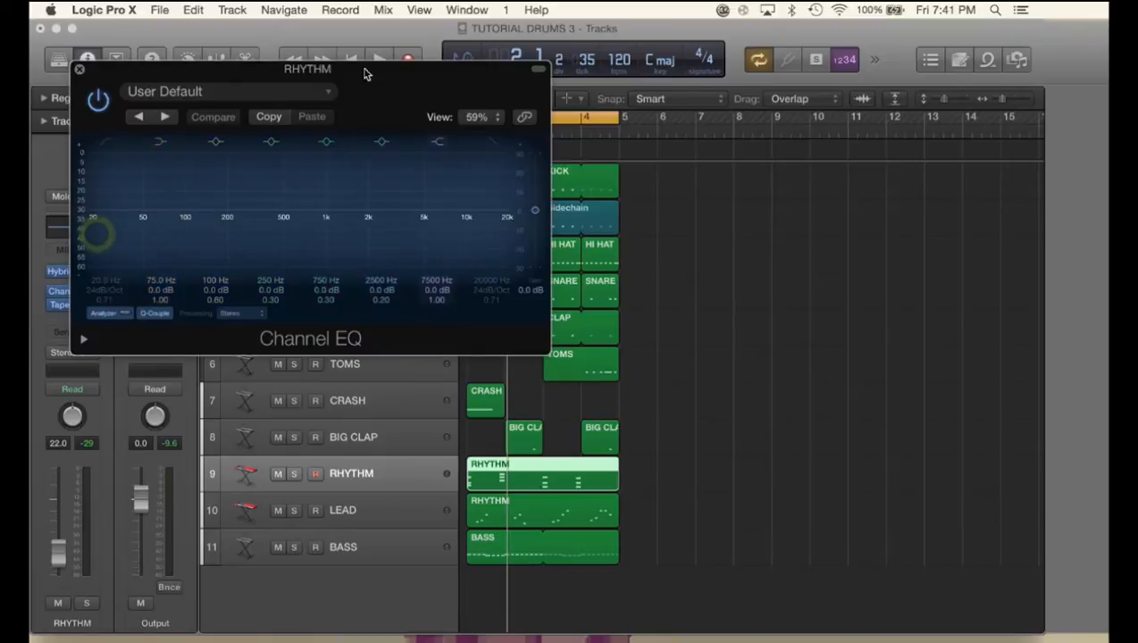
left_click_drag(393, 83, 588, 182)
key("space")
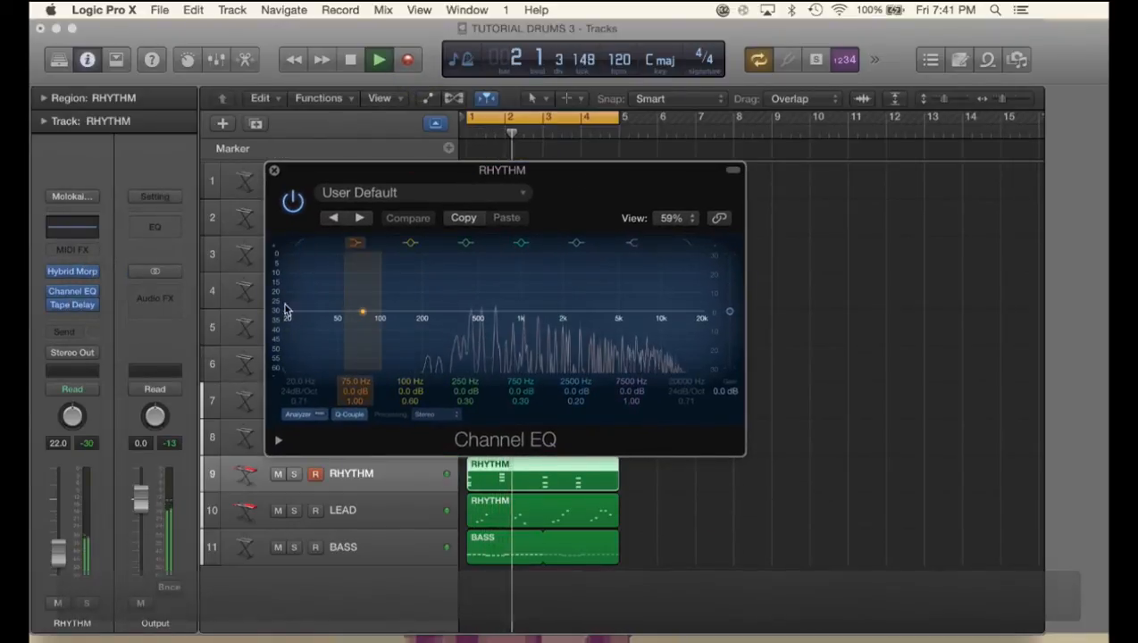
left_click_drag(276, 305, 276, 257)
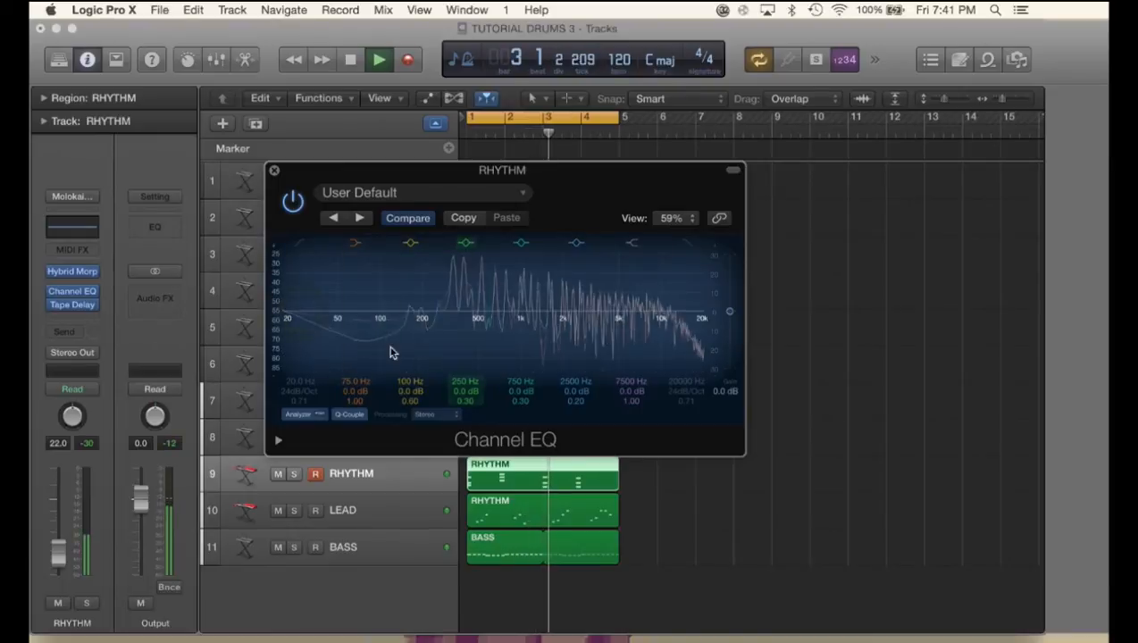
- Enable the low-cut filter in the RHYTHM track's Channel EQ and set its cutoff to 210 Hz during playback
key("space")
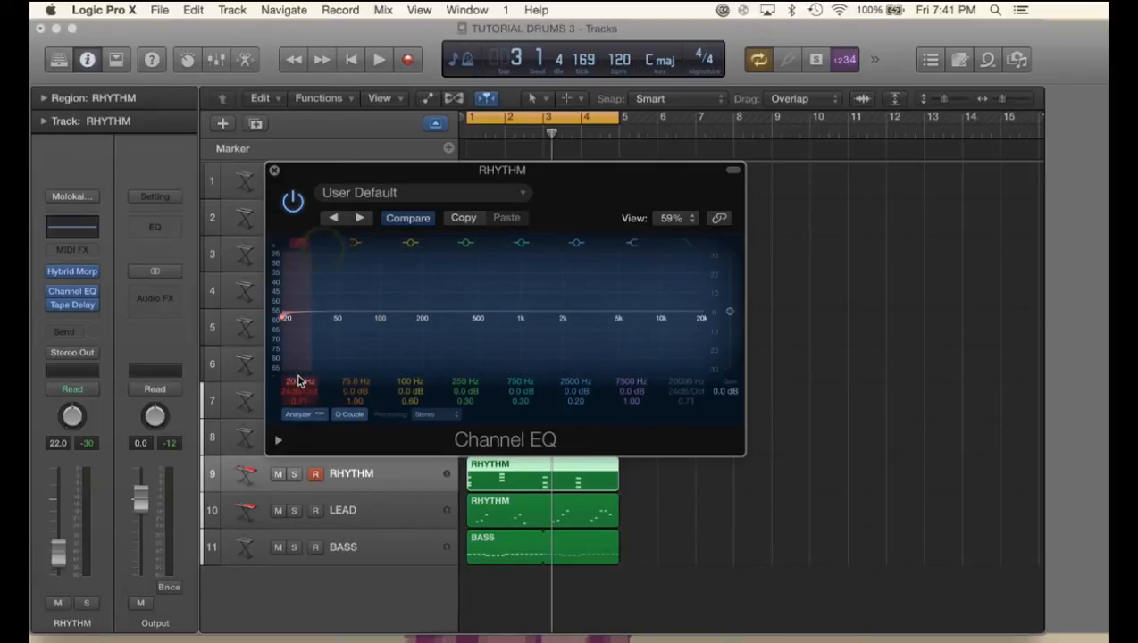
key("space")
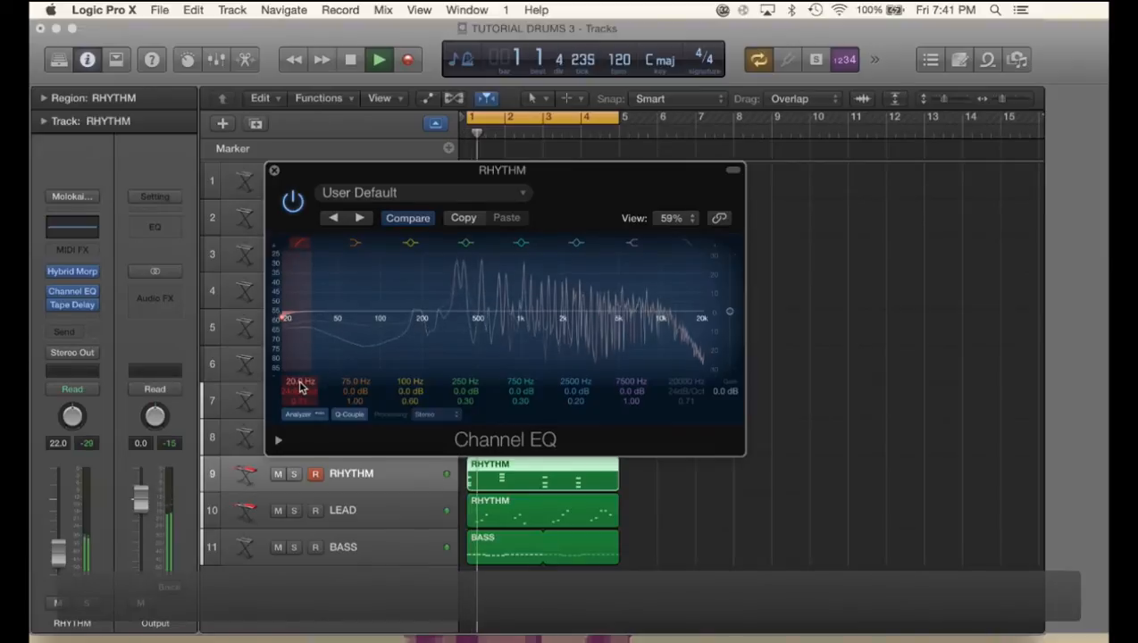
left_click_drag(315, 385, 315, 320)
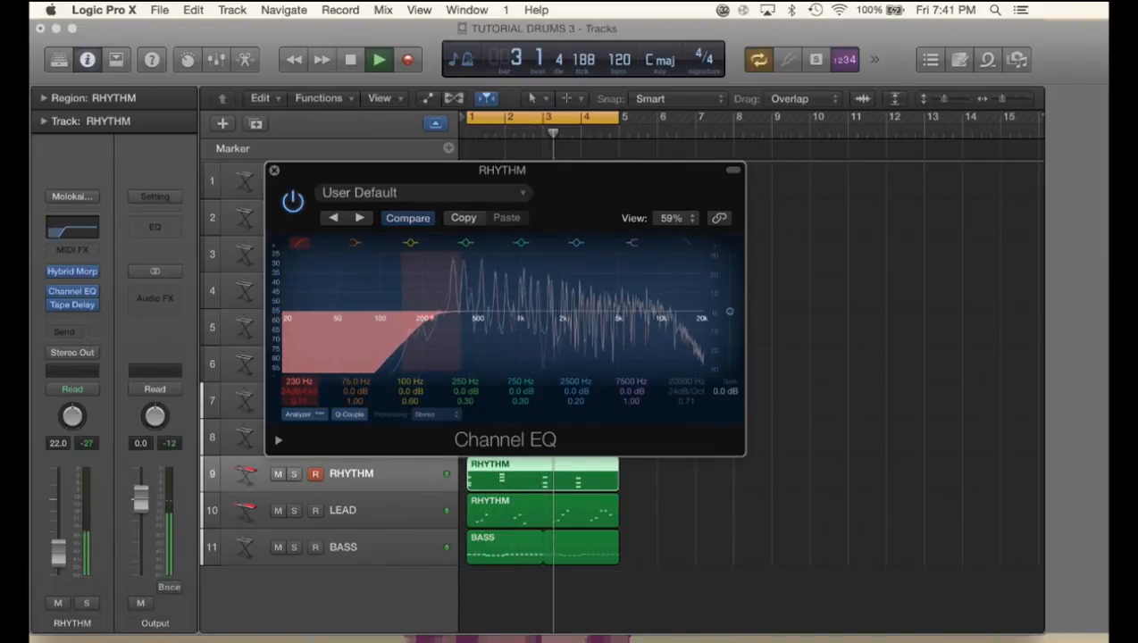
left_click_drag(408, 342, 402, 342)
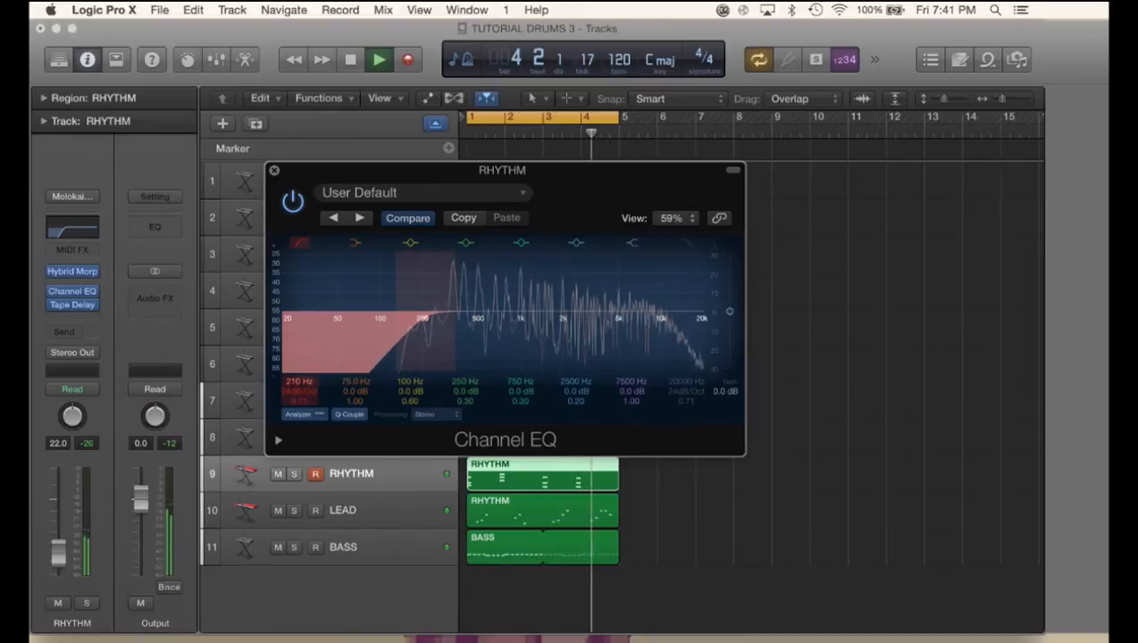
- Enable the high-cut filter in RHYTHM's Channel EQ at 16000 Hz with a 6 dB/Oct slope, stop playback and close the EQ
left_click(686, 241)
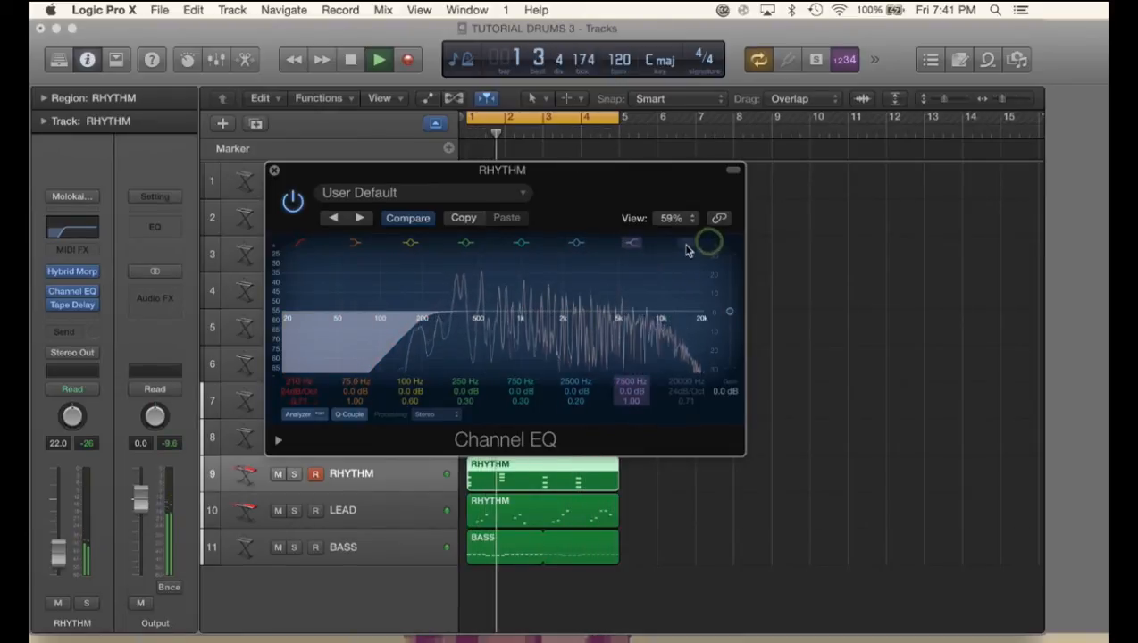
double_click(688, 382)
type("16000")
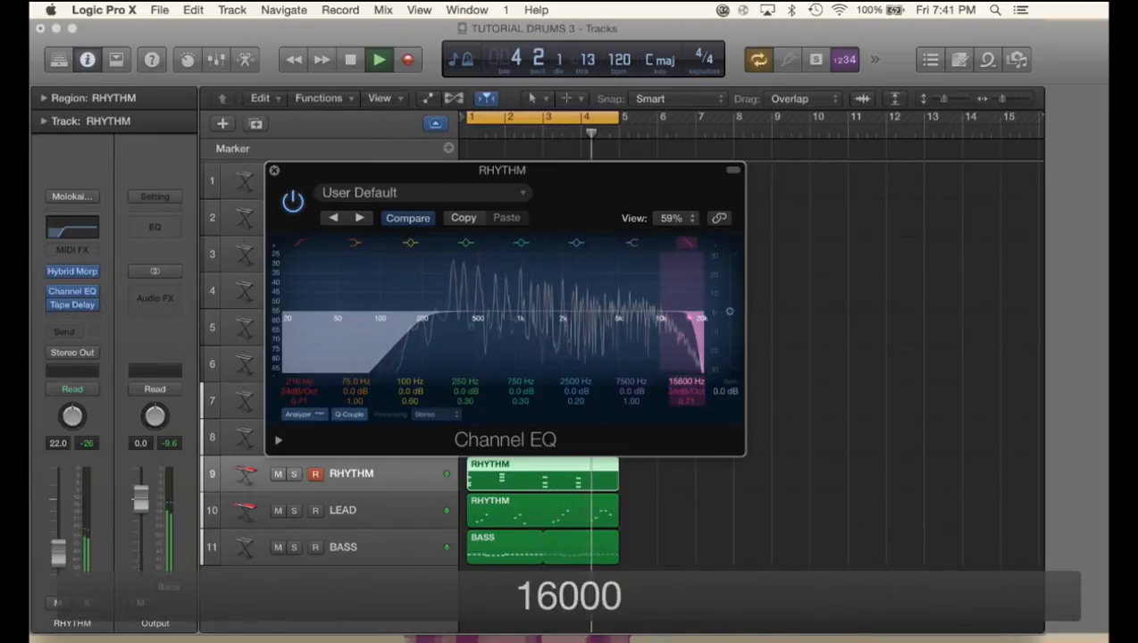
key("Return")
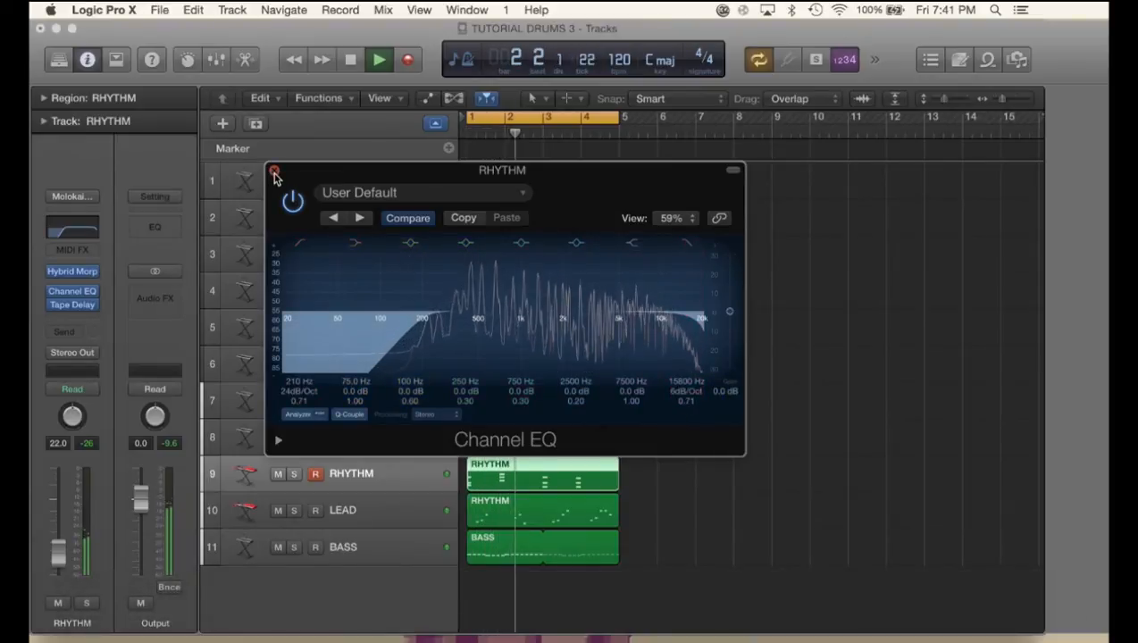
left_click_drag(328, 174, 265, 173)
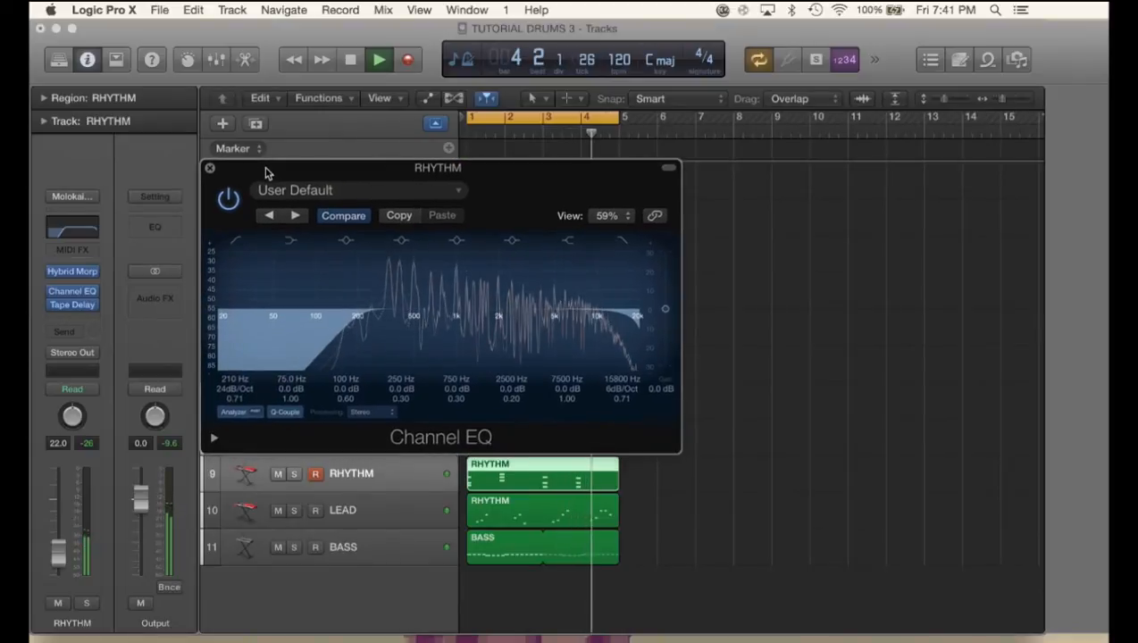
key("space")
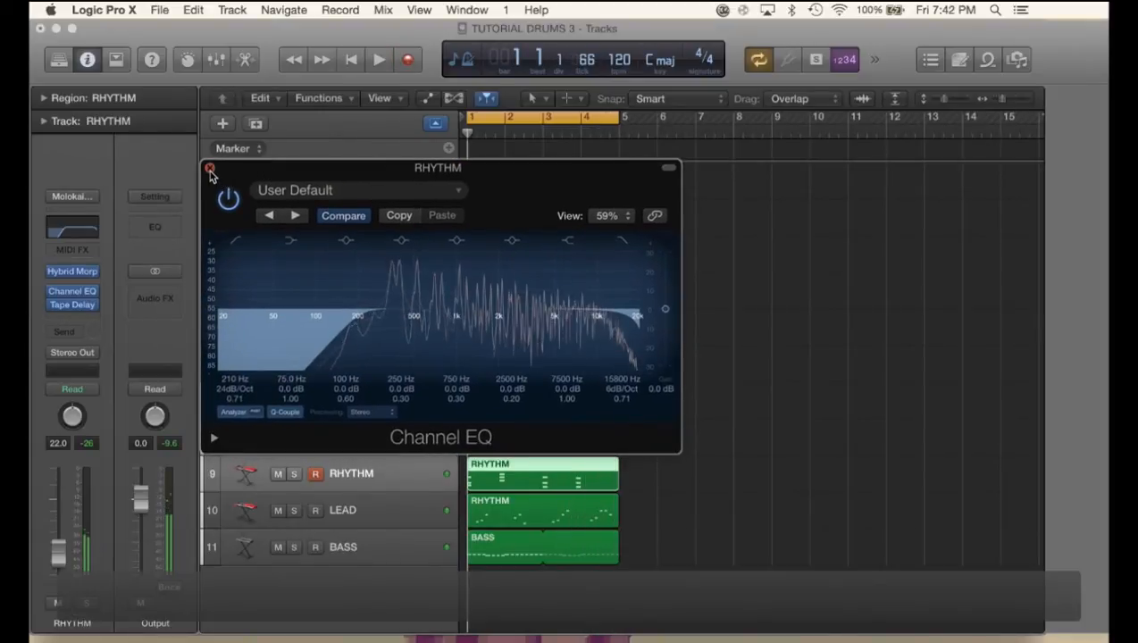
left_click(210, 170)
- Open the LEAD track's Channel EQ, play the loop, raise the low cut to about 300 Hz and shift the analyzer scale to span 30 to 90
left_click(399, 518)
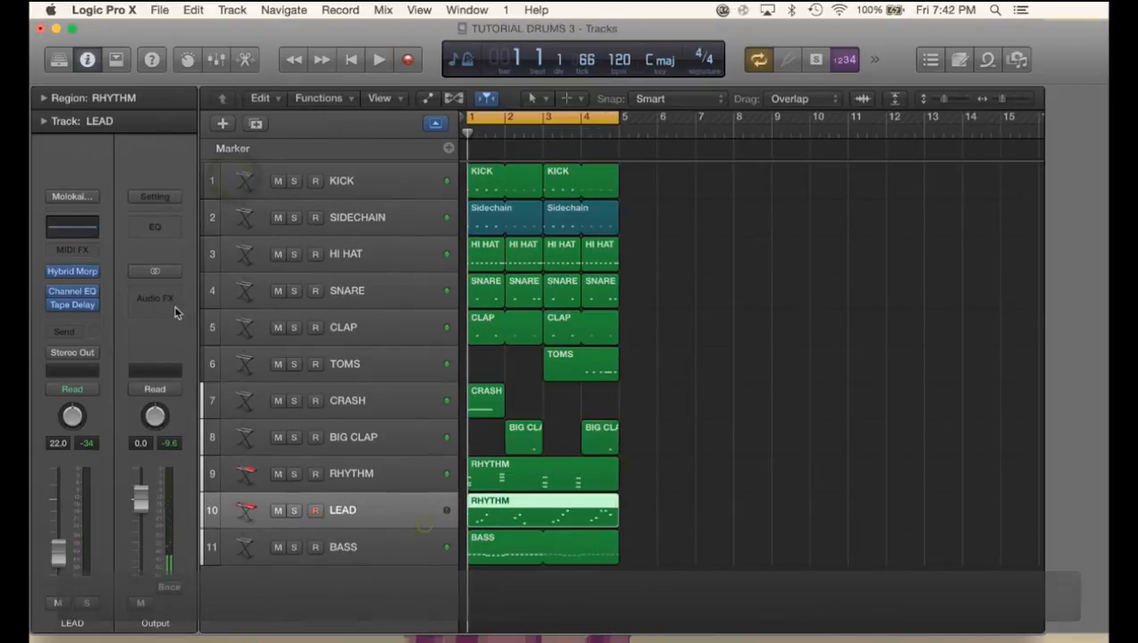
left_click(85, 233)
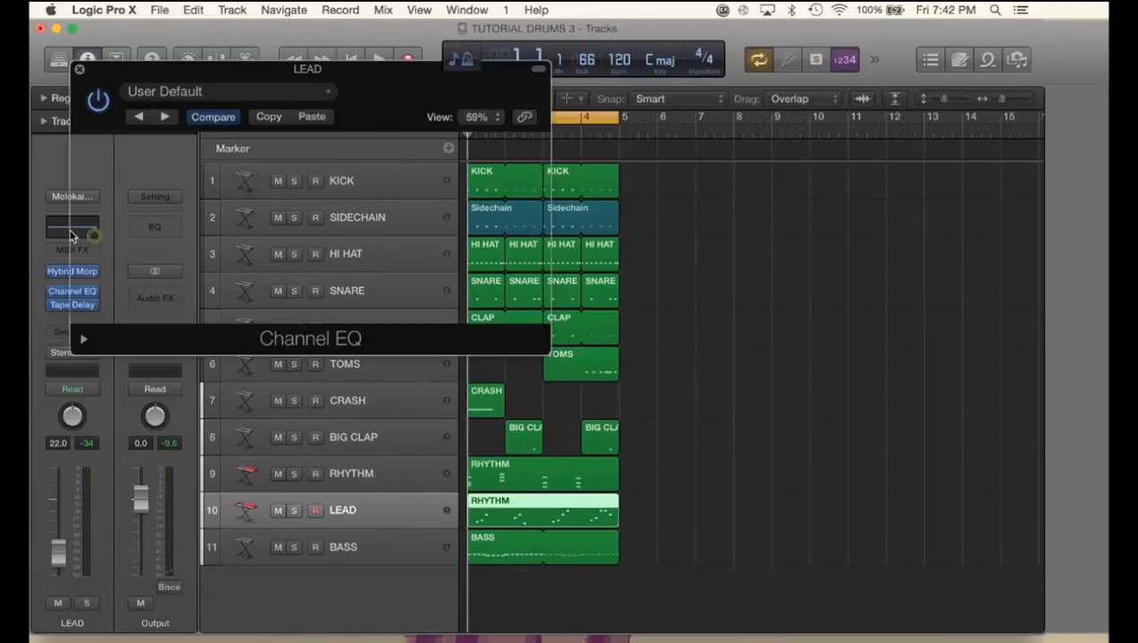
key("space")
left_click_drag(367, 82, 597, 181)
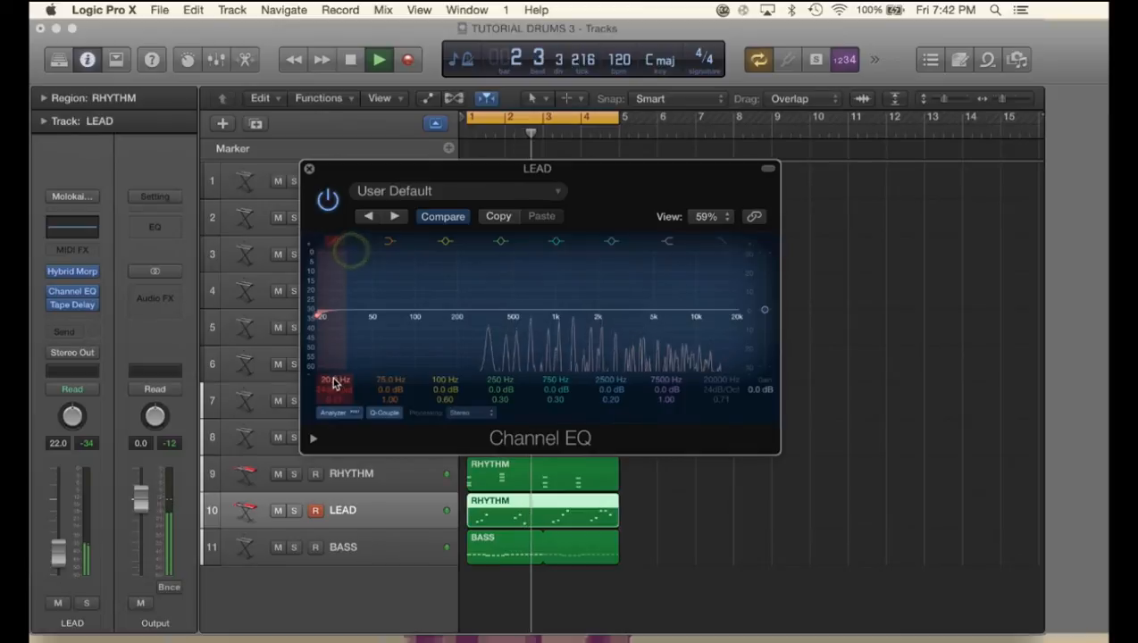
left_click_drag(335, 381, 305, 273)
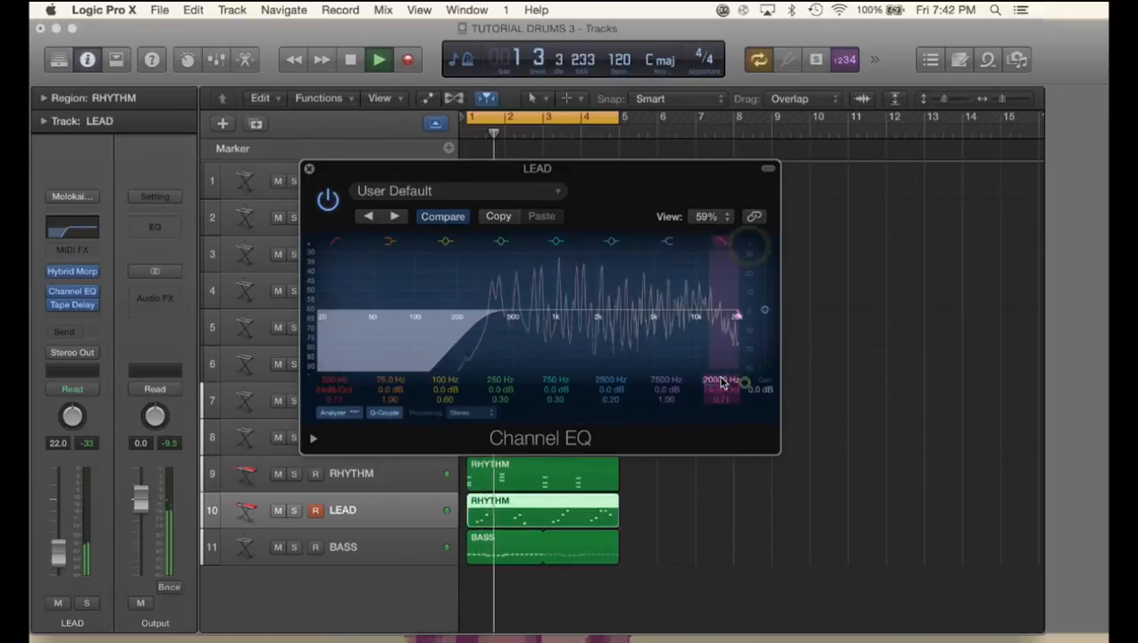
- Set LEAD's high-cut filter to 16000 Hz with a 6 dB/Oct slope
double_click(722, 380)
type("16000")
key("Return")
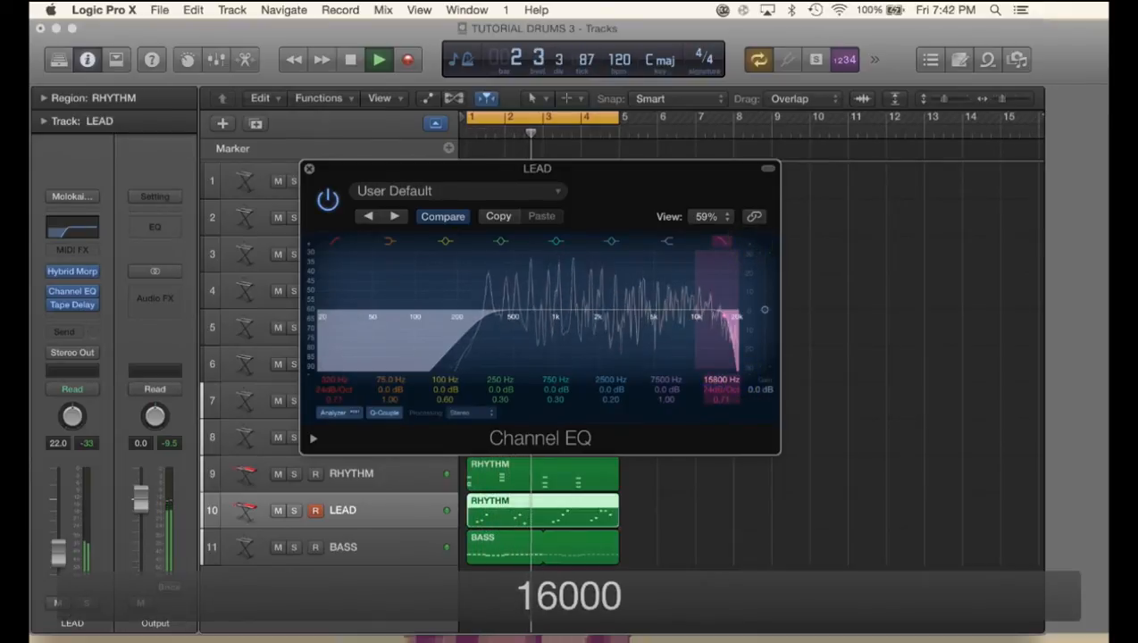
left_click_drag(729, 392, 756, 392)
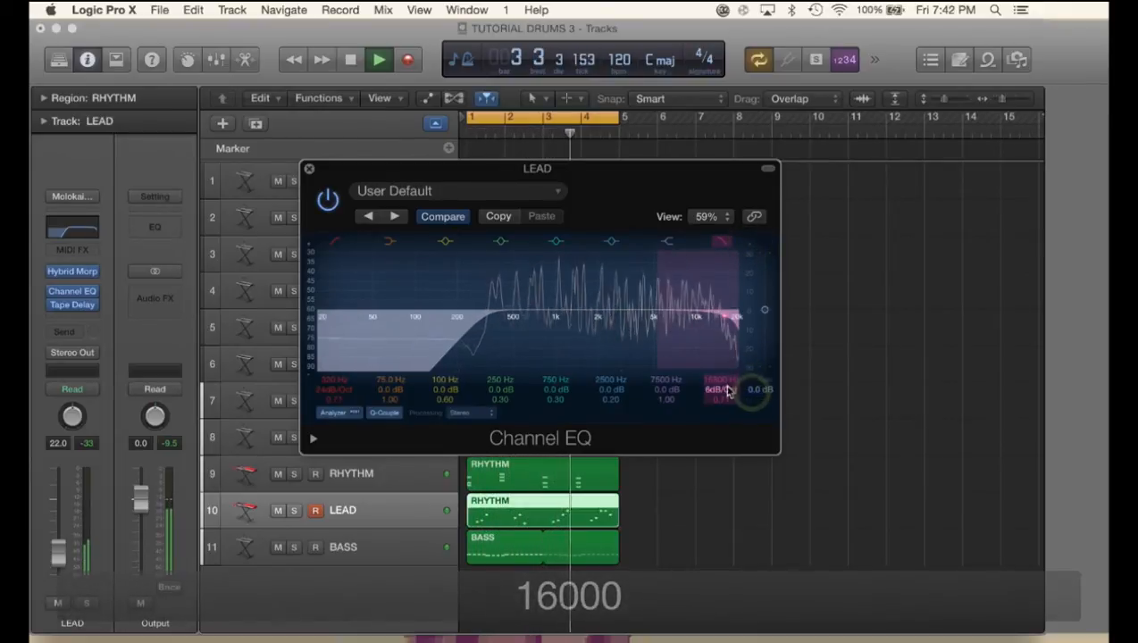
- Close the LEAD Channel EQ, stop playback and set the LEAD track's volume to -20 dB
left_click(310, 170)
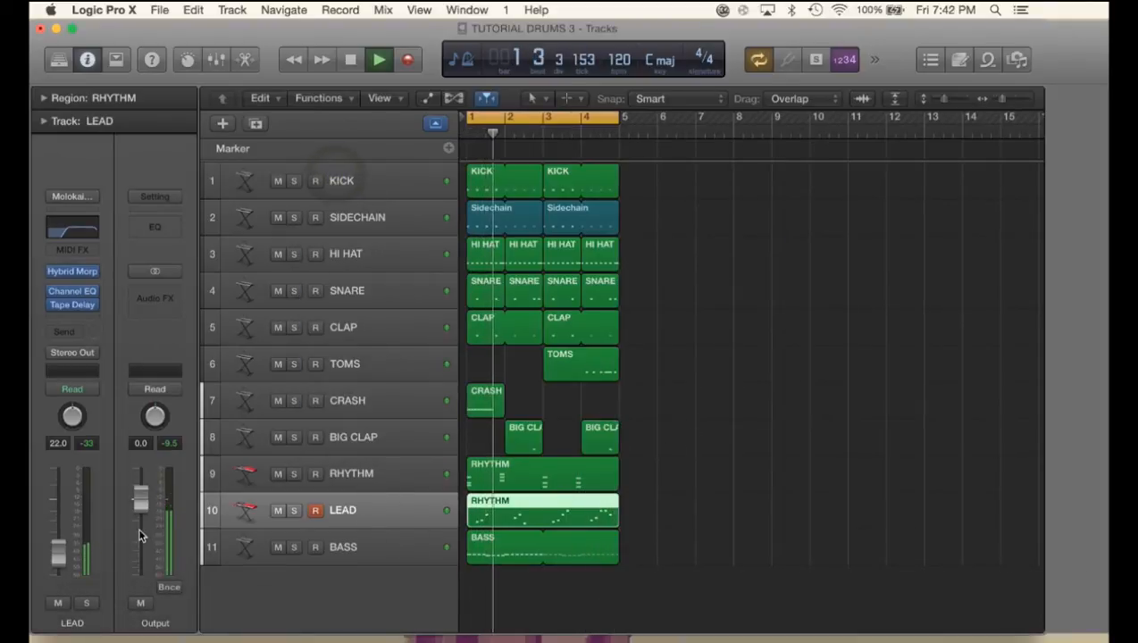
key("space")
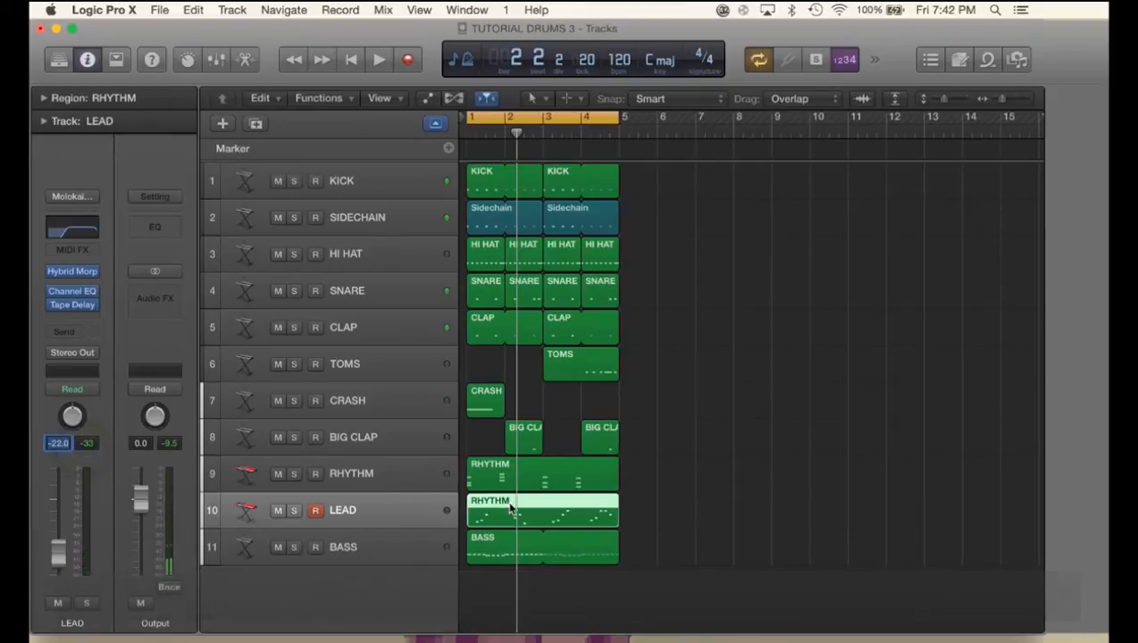
key("space")
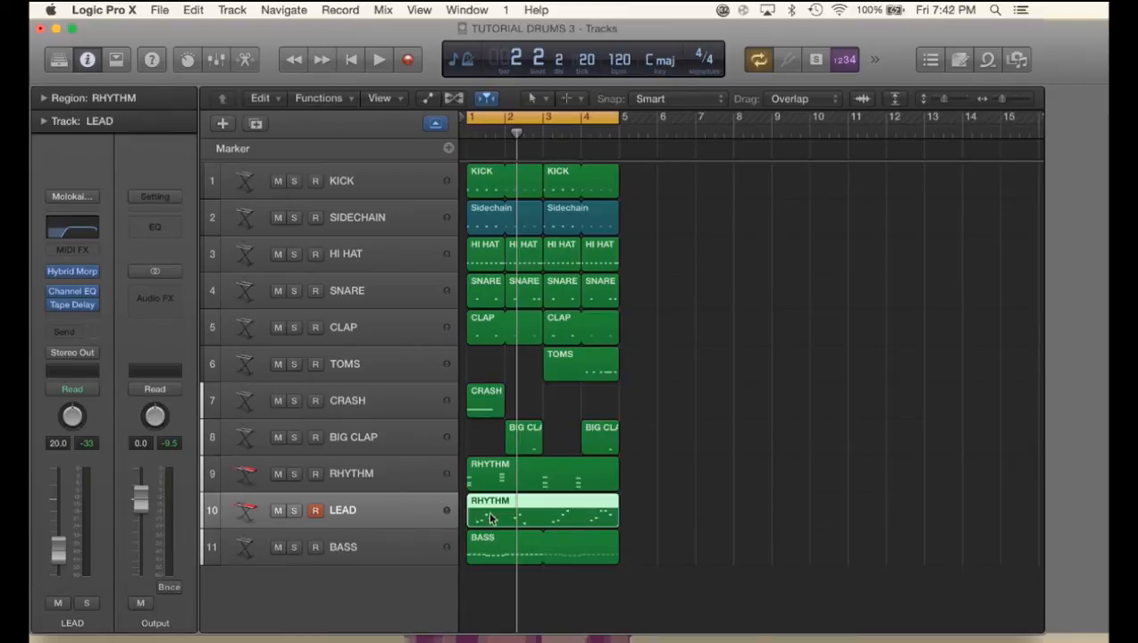
- Rename the region on the LEAD track to LEAD and clear the region selection
right_click(529, 507)
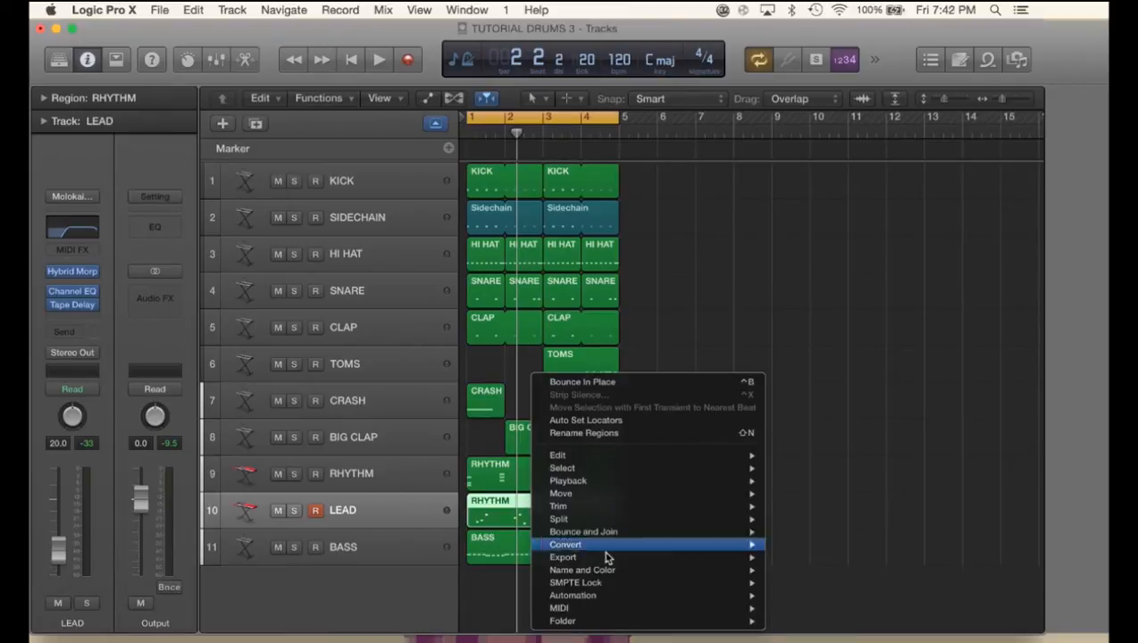
mouse_move(702, 573)
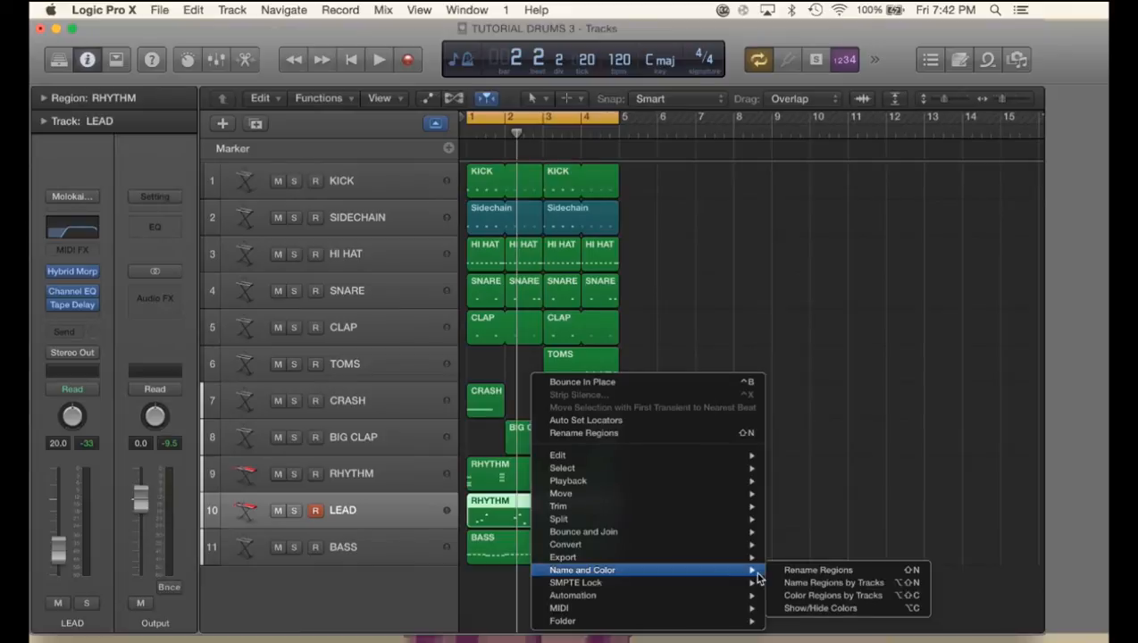
left_click(813, 571)
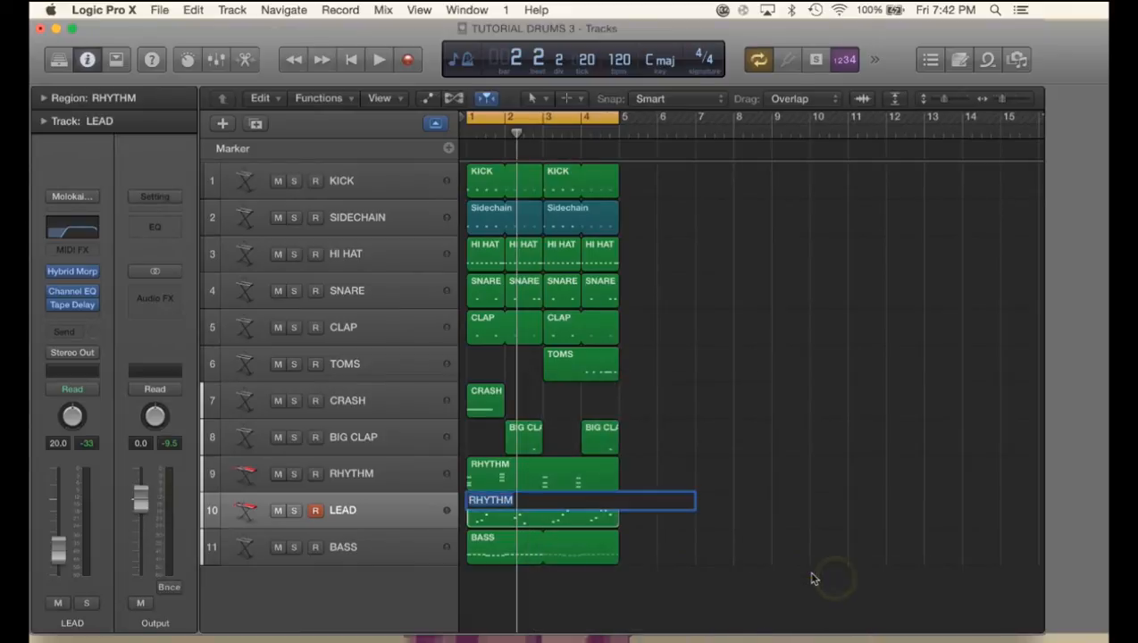
type("LEAD")
key("Return")
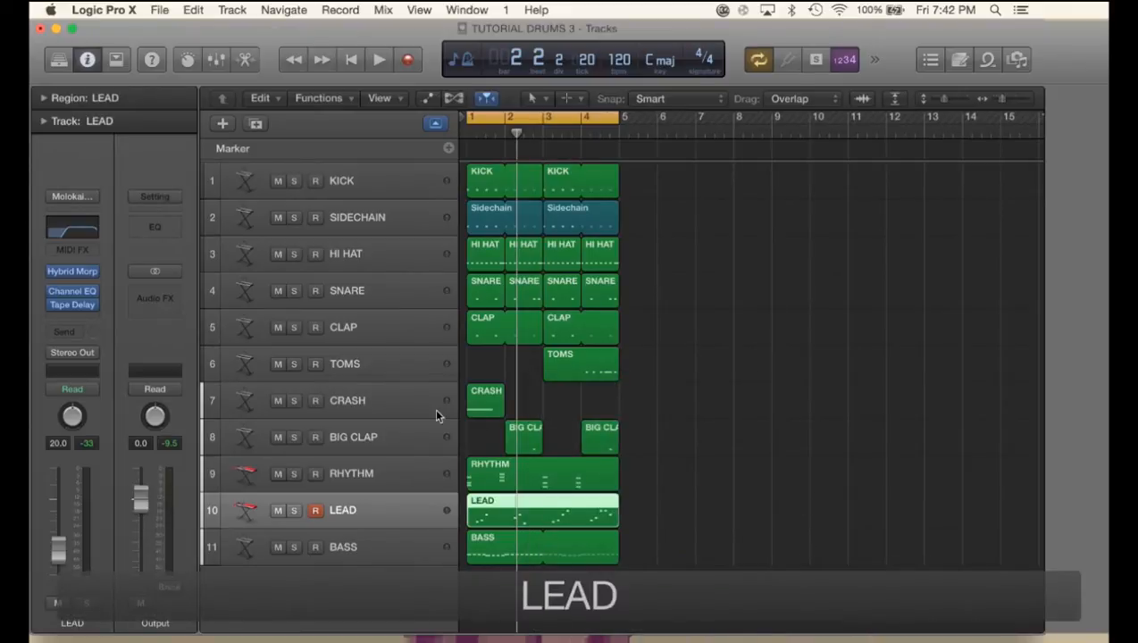
left_click(683, 429)
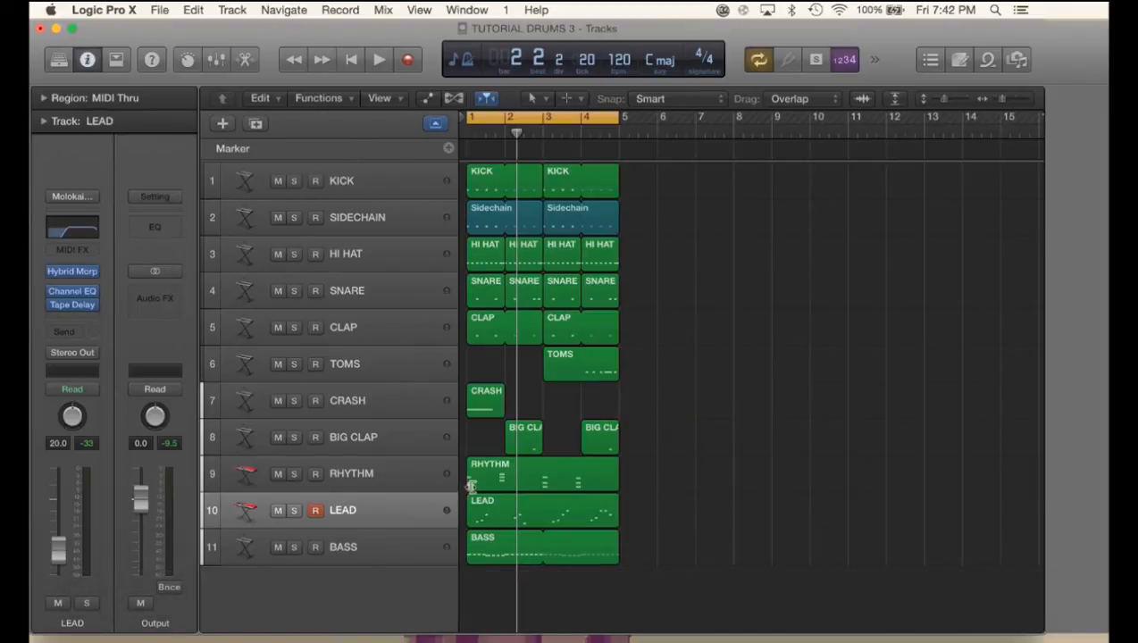
- Open the LEAD track's Hybrid Morph synth beside the regions and lower its Cutoff to 21.2% during playback
left_click(494, 508)
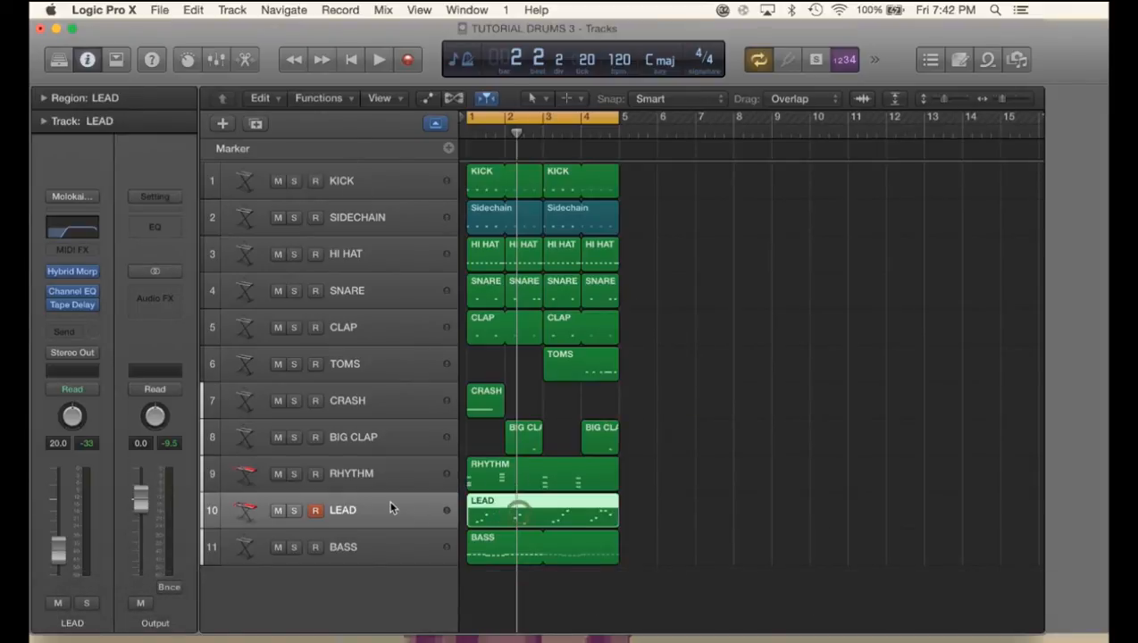
left_click(71, 274)
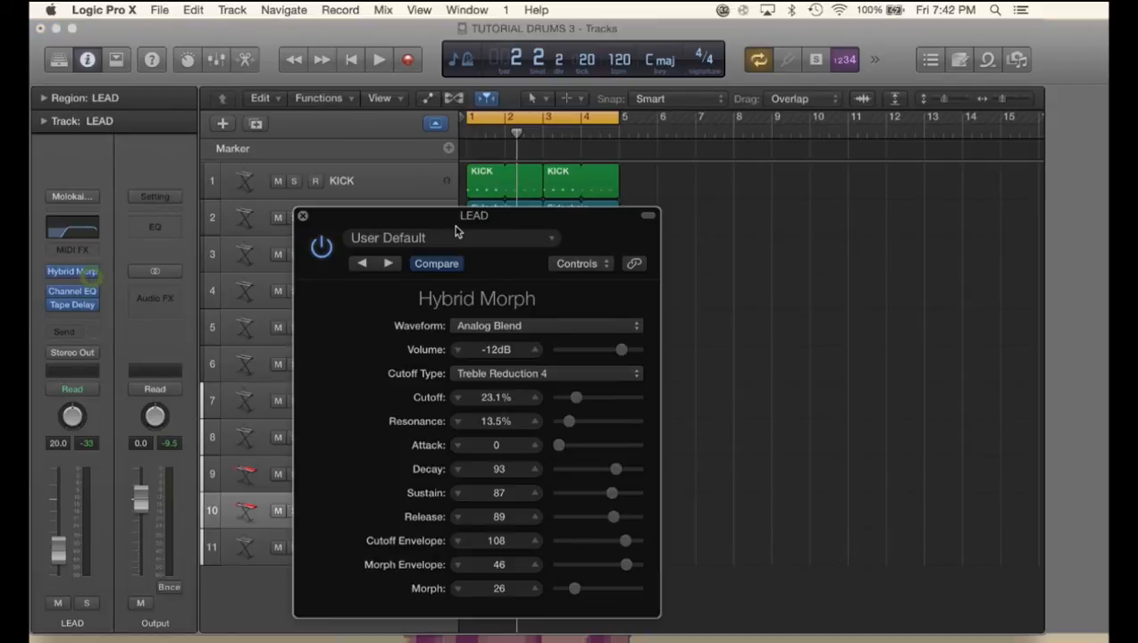
left_click_drag(425, 221, 772, 171)
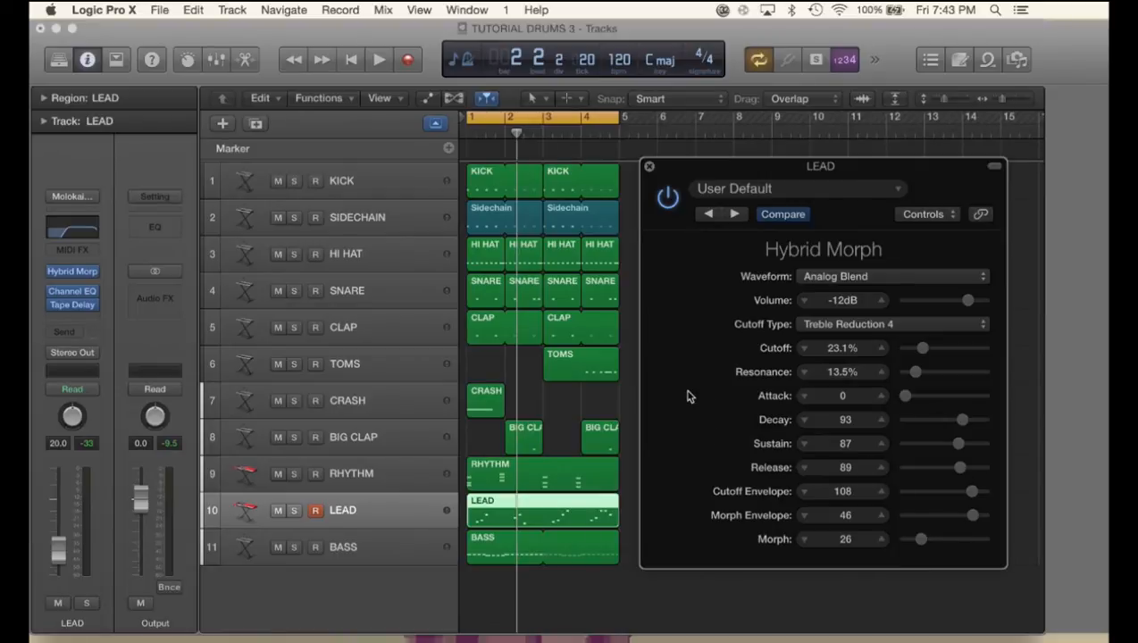
key("space")
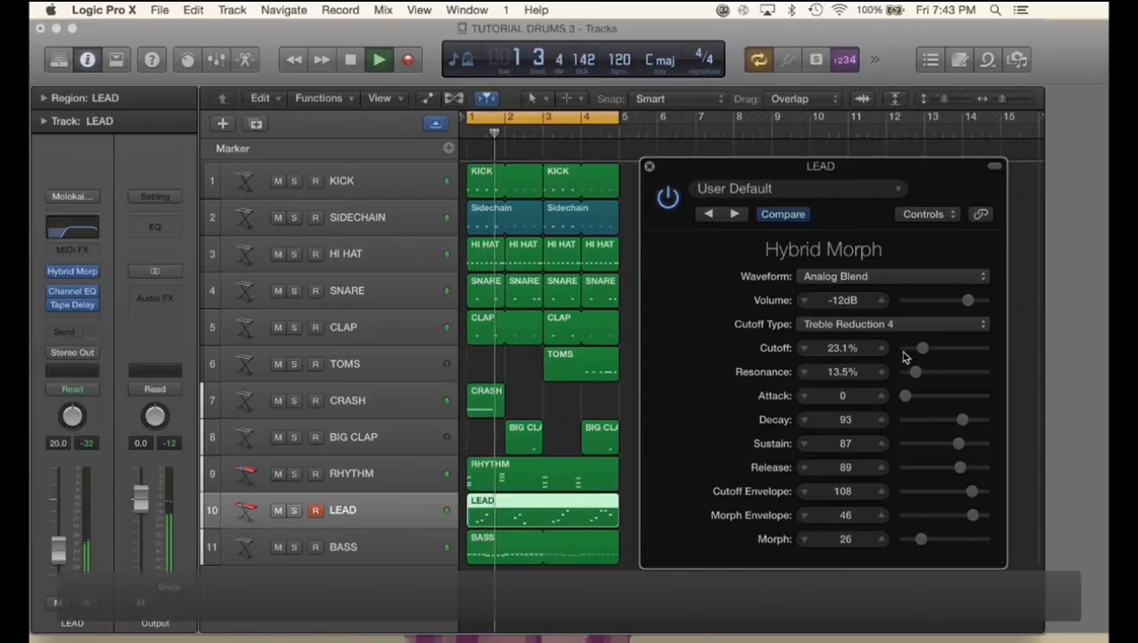
mouse_move(921, 349)
left_mouse_down()
mouse_move(973, 351)
mouse_move(906, 353)
mouse_move(923, 351)
left_mouse_up()
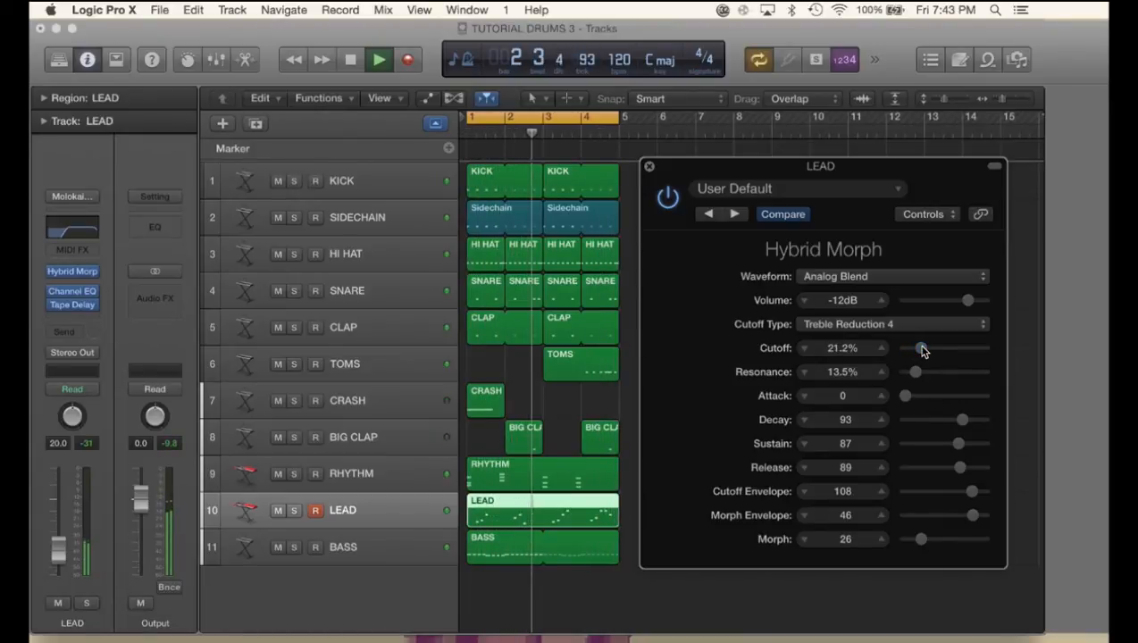
- Set Hybrid Morph's Morph Envelope to -4, Morph to 119 and Resonance to 13.1%, stop playback and close the synth
left_click_drag(973, 515, 940, 521)
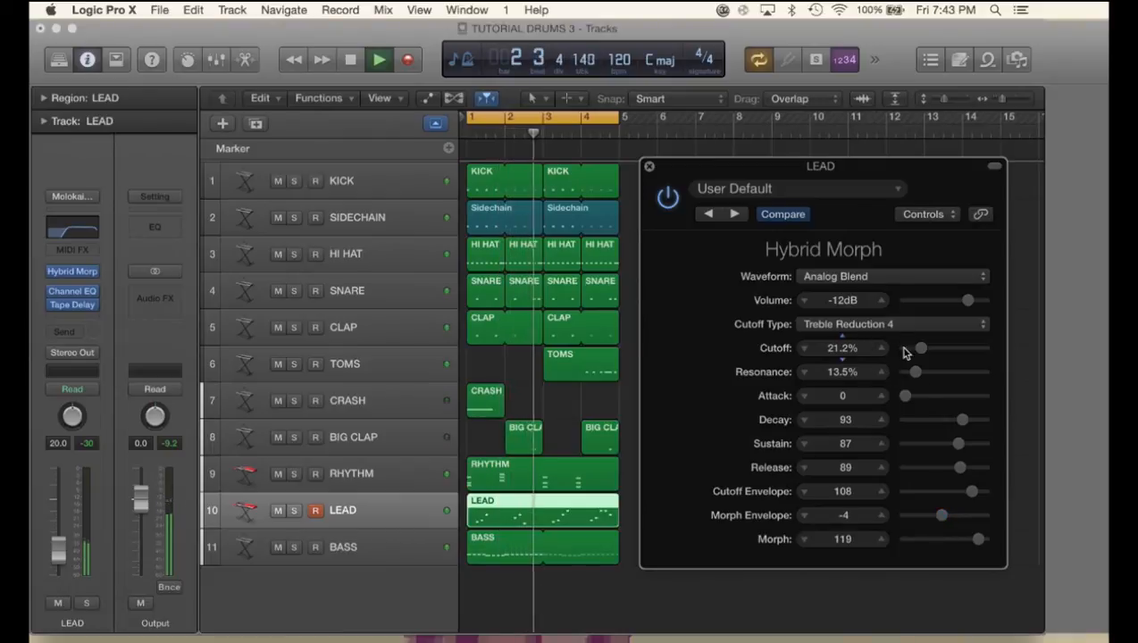
mouse_move(919, 375)
left_mouse_down()
mouse_move(940, 378)
mouse_move(919, 379)
left_mouse_up()
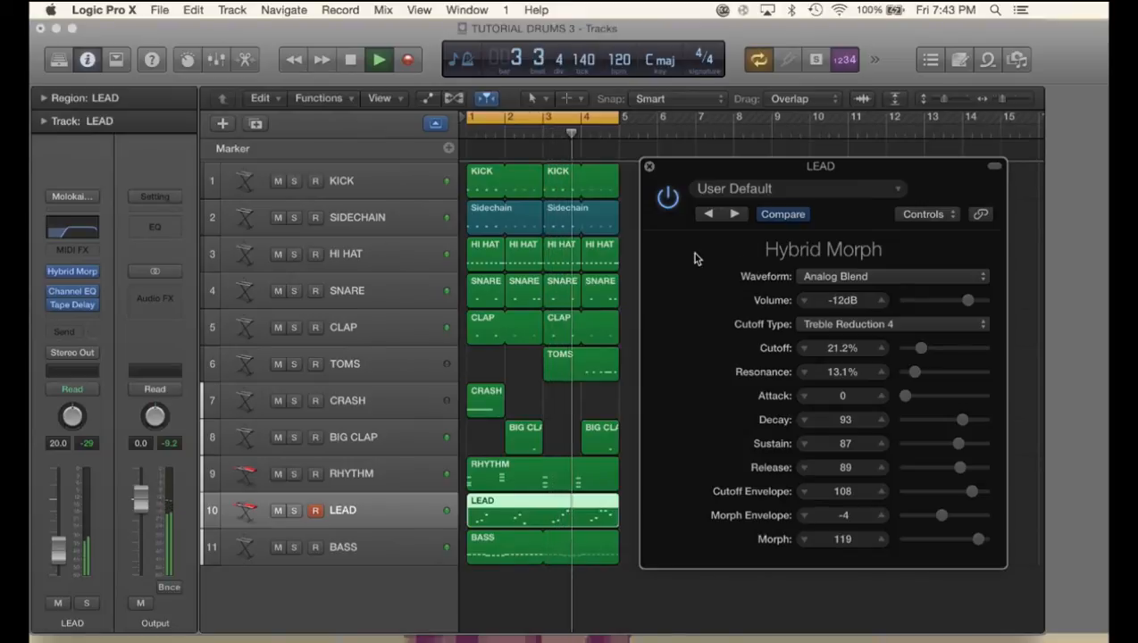
key("space")
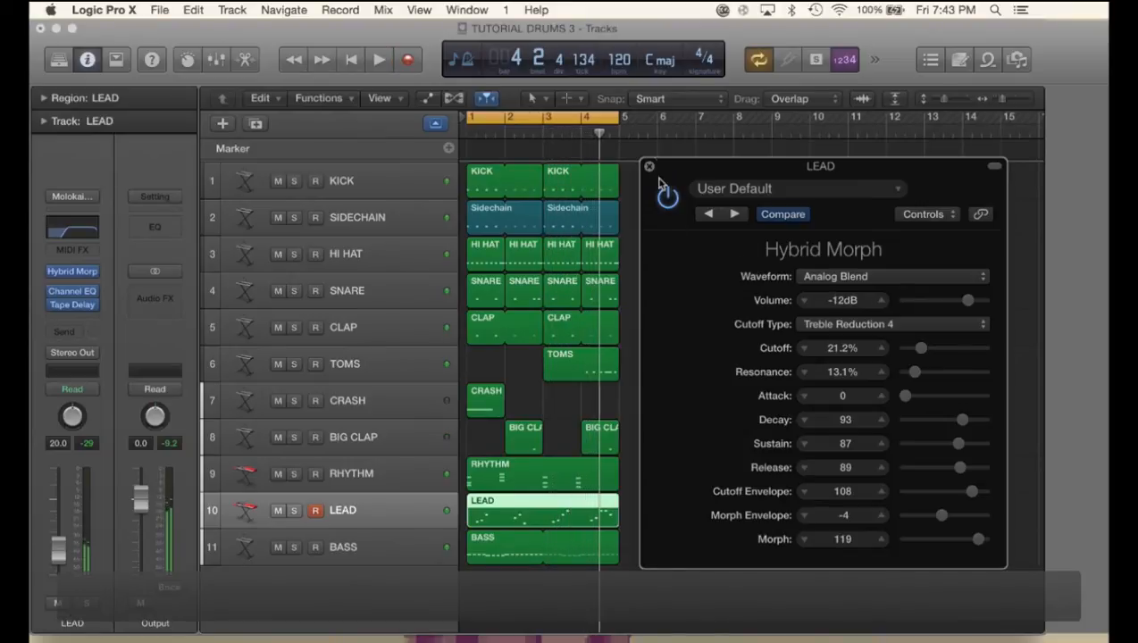
left_click(650, 168)
left_click(729, 470)
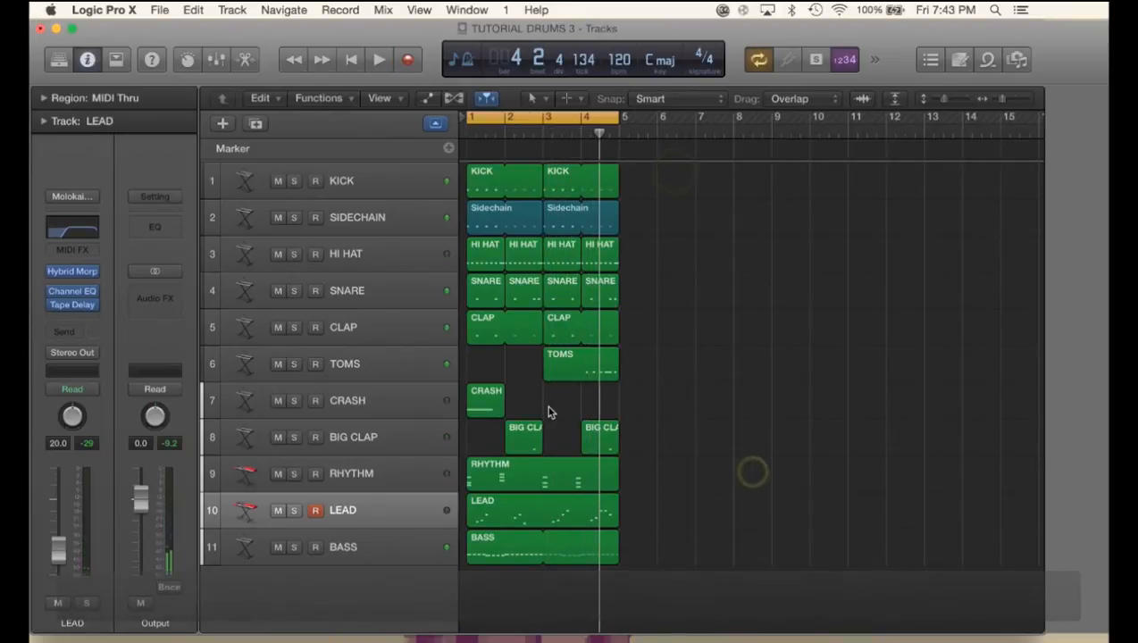
left_click(423, 524)
left_click(413, 486)
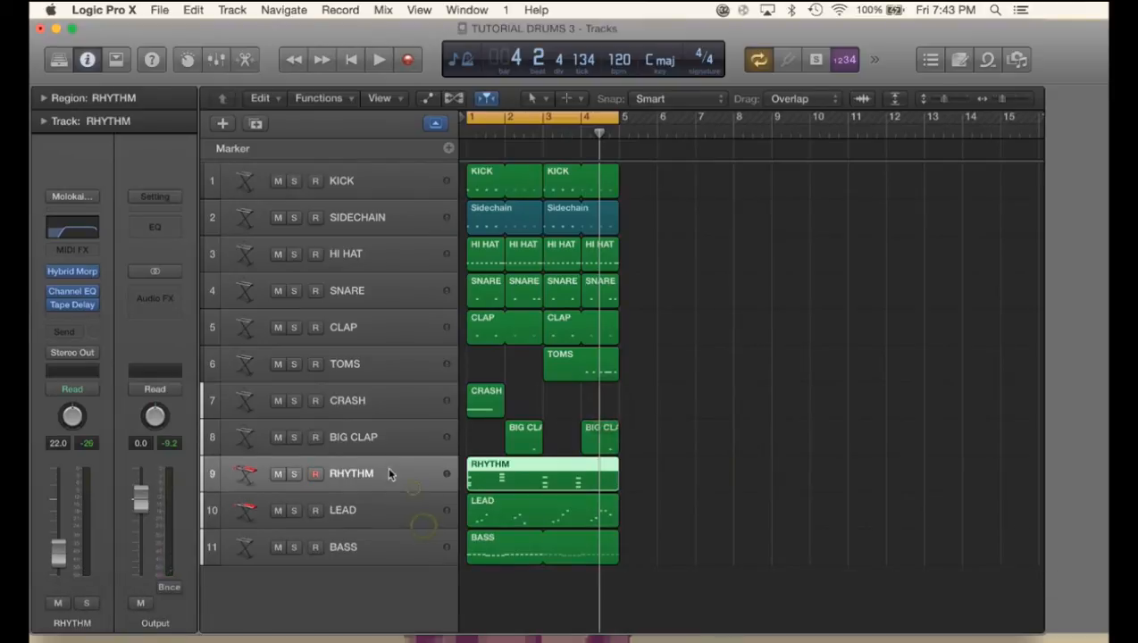
left_click(393, 399)
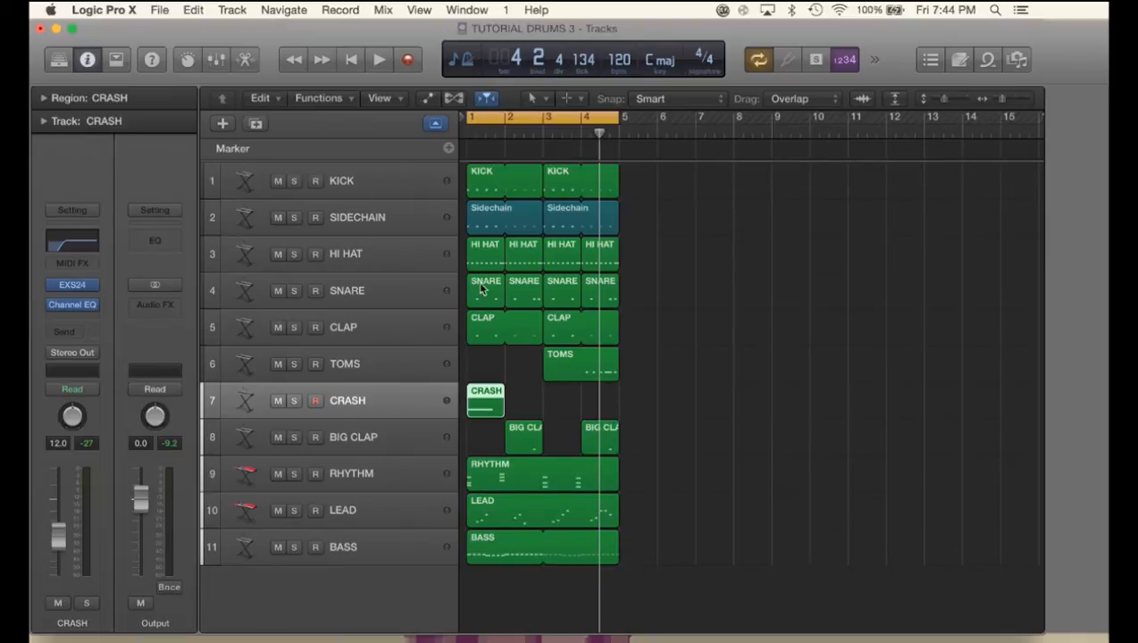
left_click(695, 336)
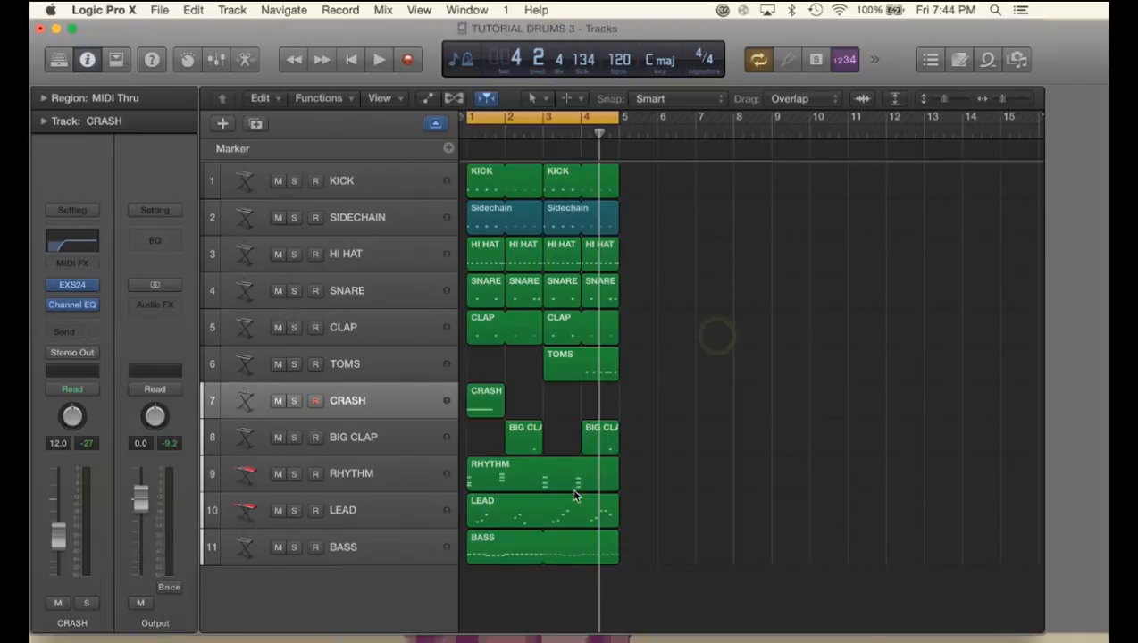
- Open the BASS region in the Piano Roll, shorten all its notes to half their length and fill the gaps with copies
left_click(503, 542)
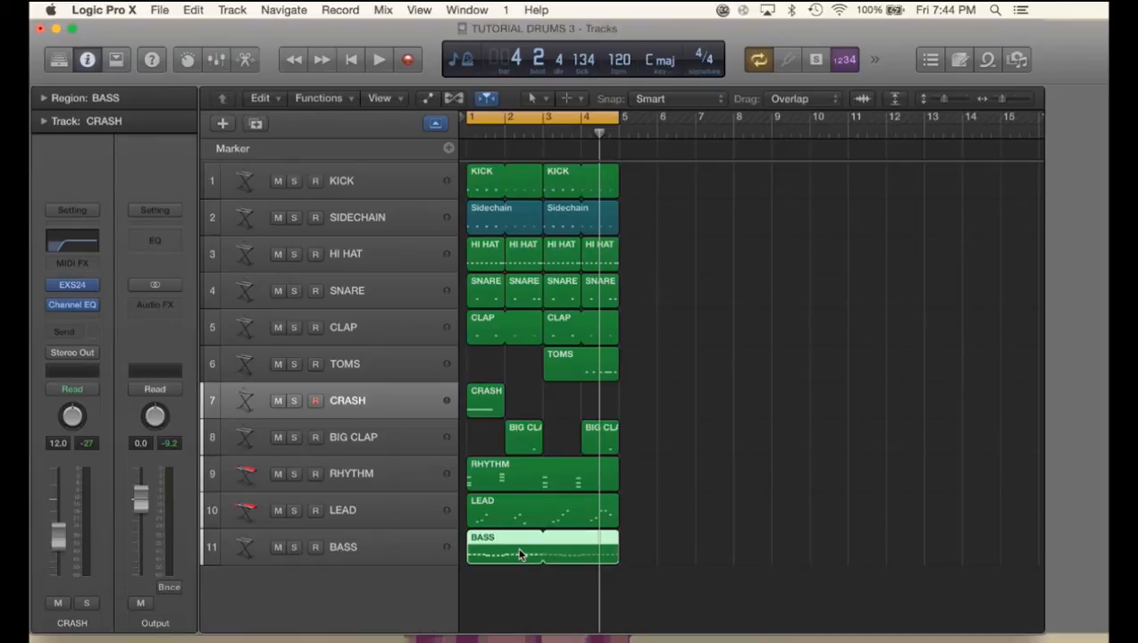
double_click(520, 554)
left_click(531, 450)
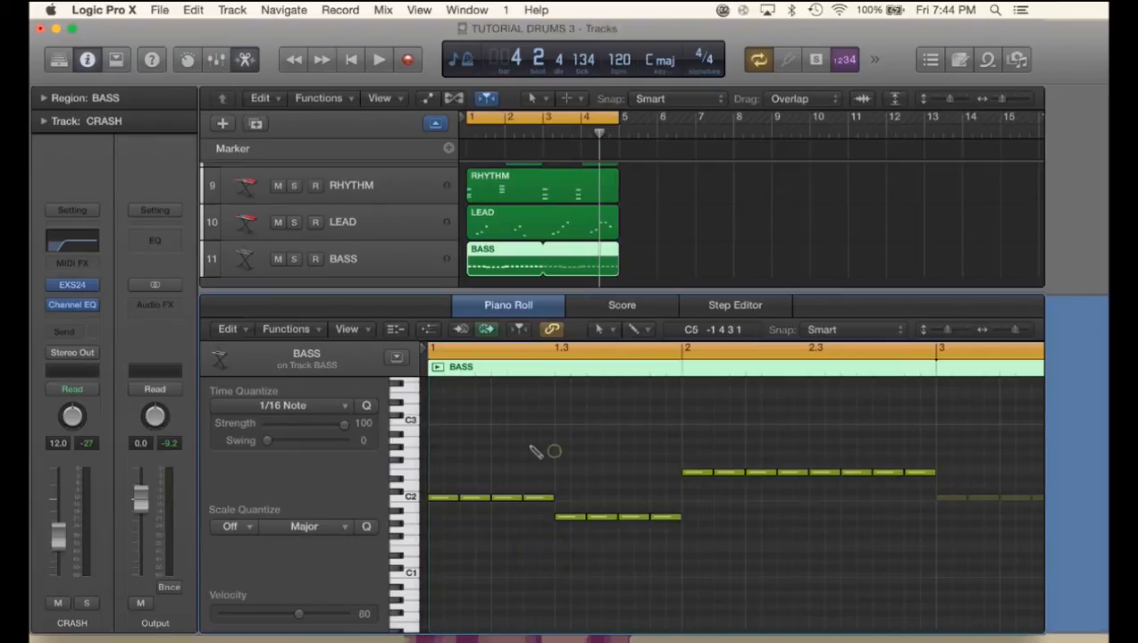
key("super+a")
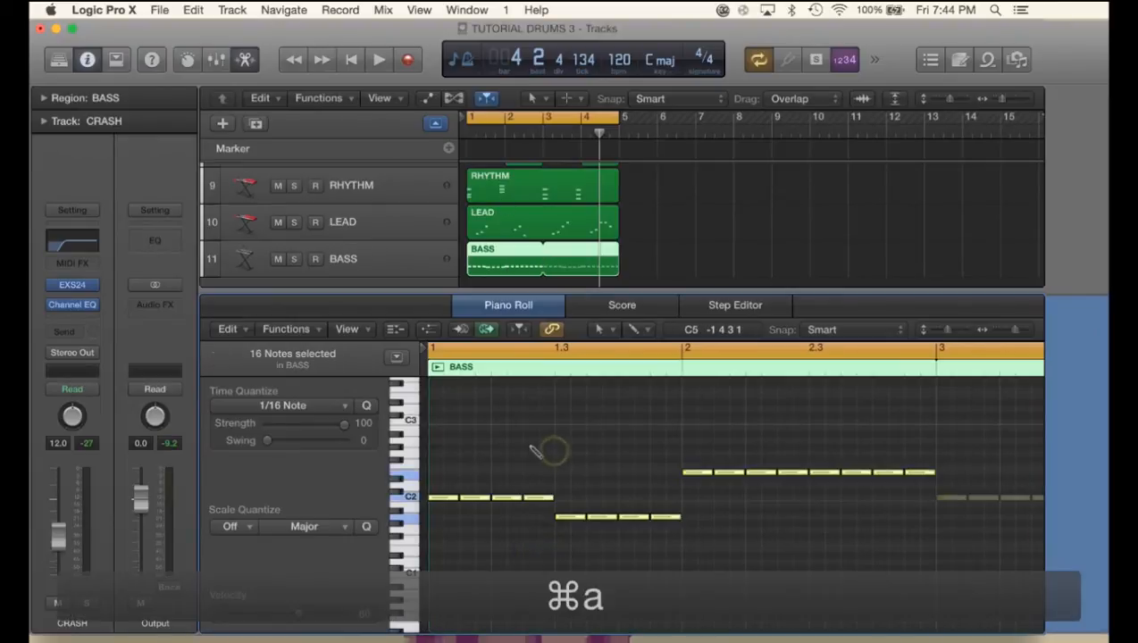
left_click(454, 498)
mouse_move(454, 498)
left_mouse_down()
mouse_move(438, 505)
mouse_move(459, 508)
mouse_move(451, 503)
left_mouse_up()
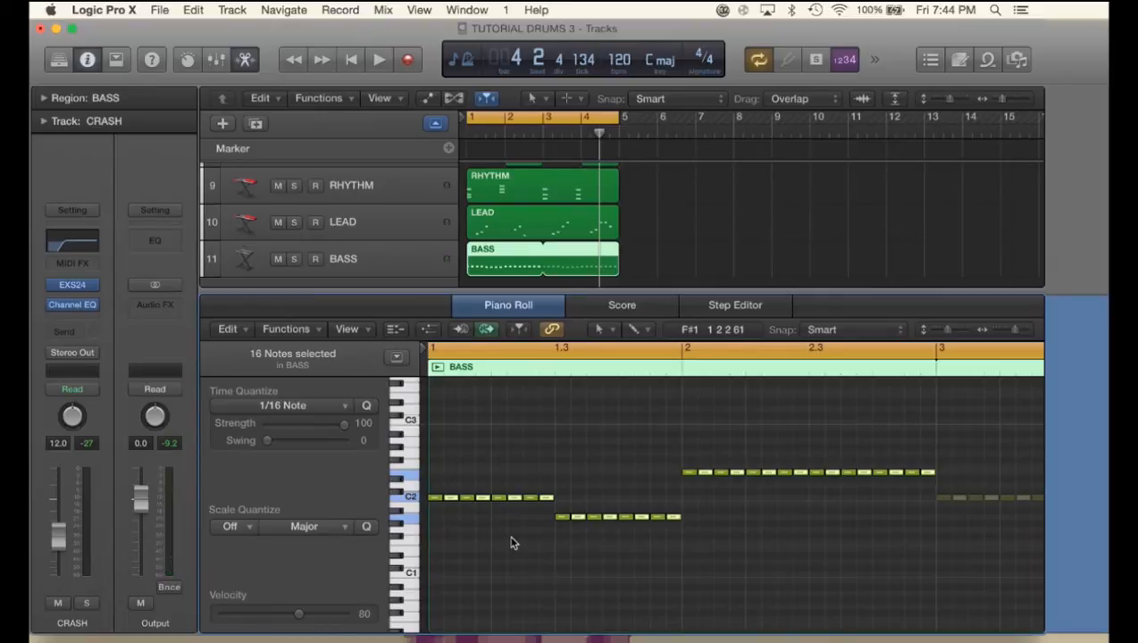
- Clear the note selection, play the loop to check the reworked bass, close the Piano Roll and stop playback
left_click(534, 543)
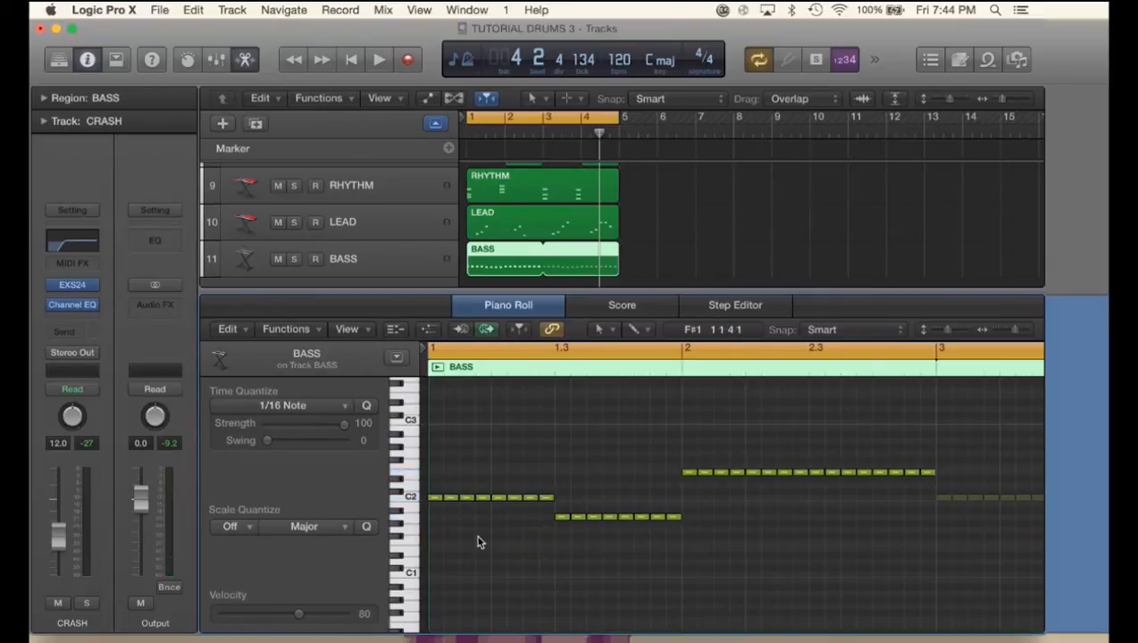
key("space")
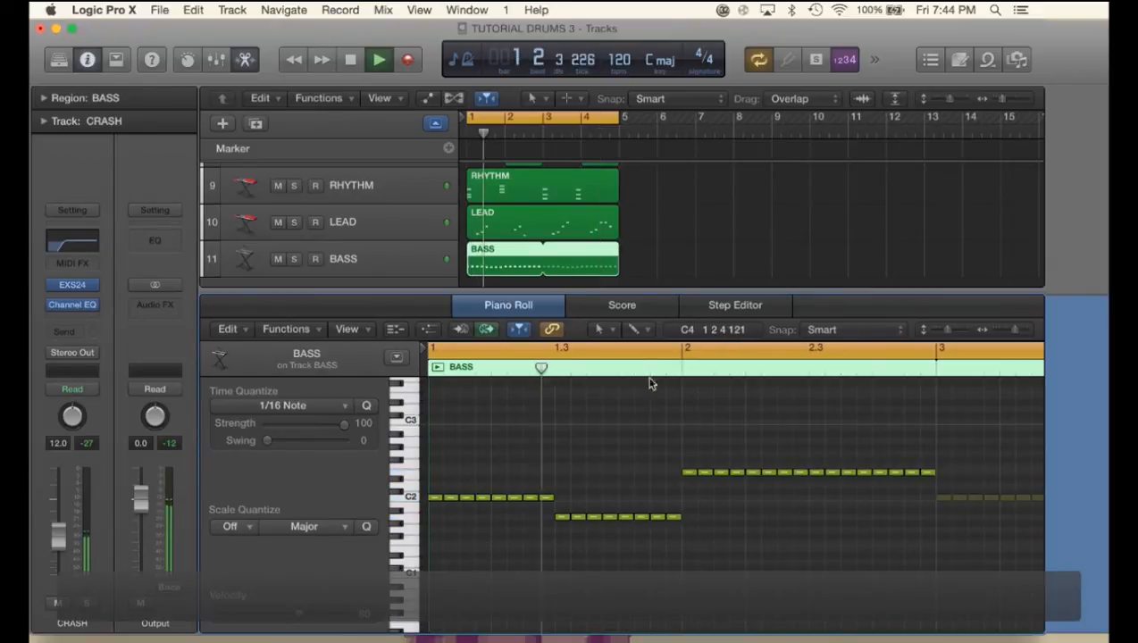
left_click(525, 308)
left_click(696, 379)
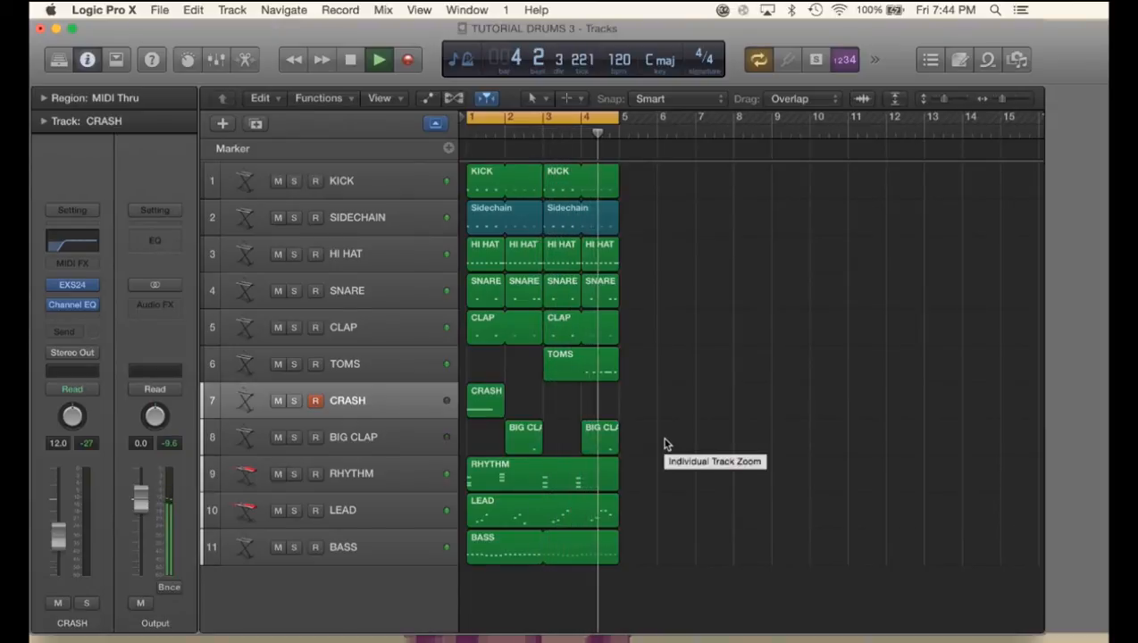
key("space")
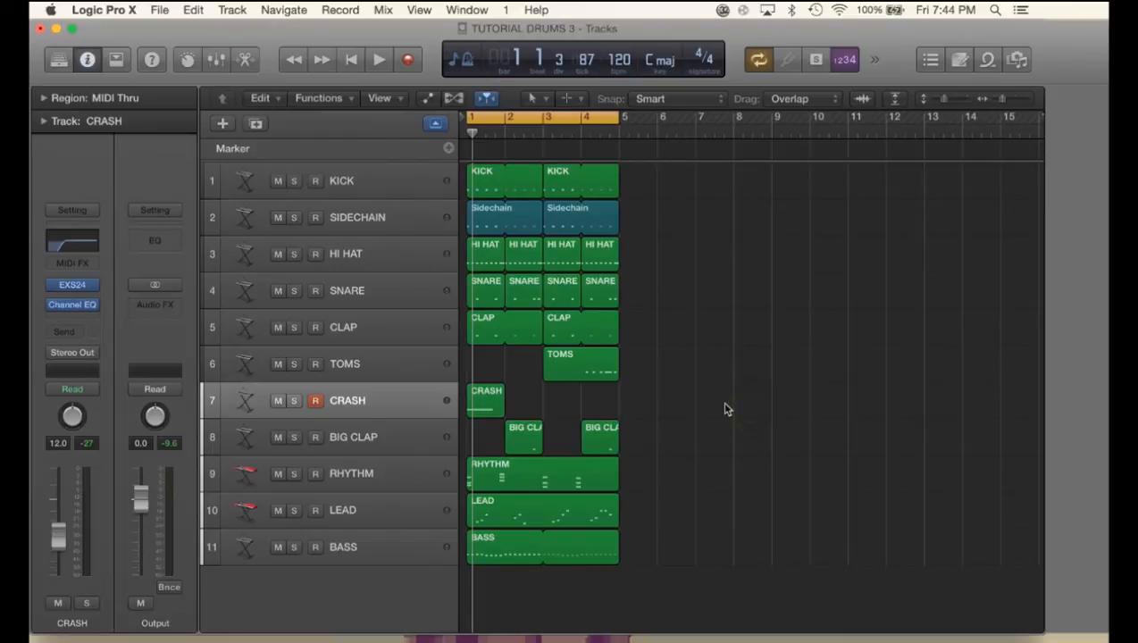
- Copy all regions of bars 1 to 4 to bar 5, extend the cycle range to bar 9 and clear the selection
left_click_drag(636, 579, 635, 188)
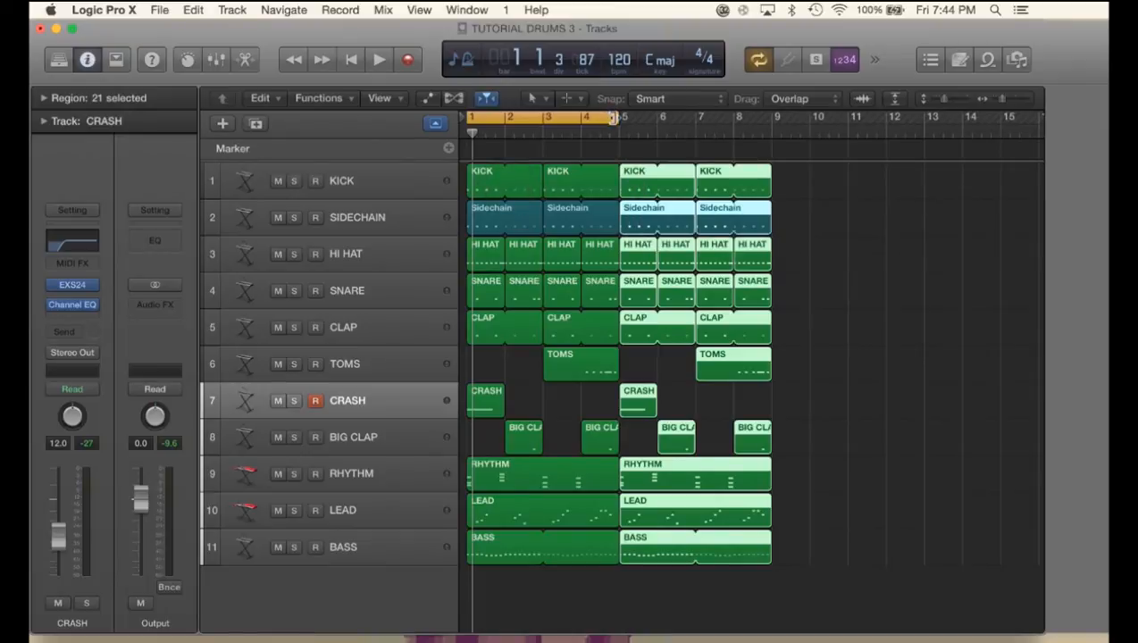
left_click_drag(614, 117, 770, 118)
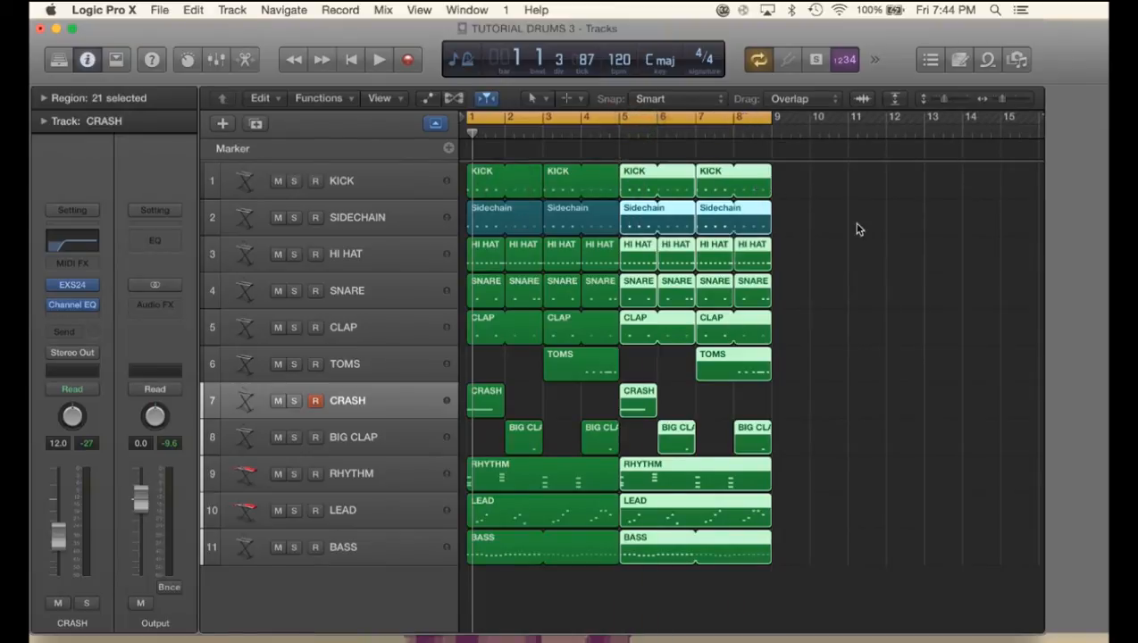
left_click(911, 264)
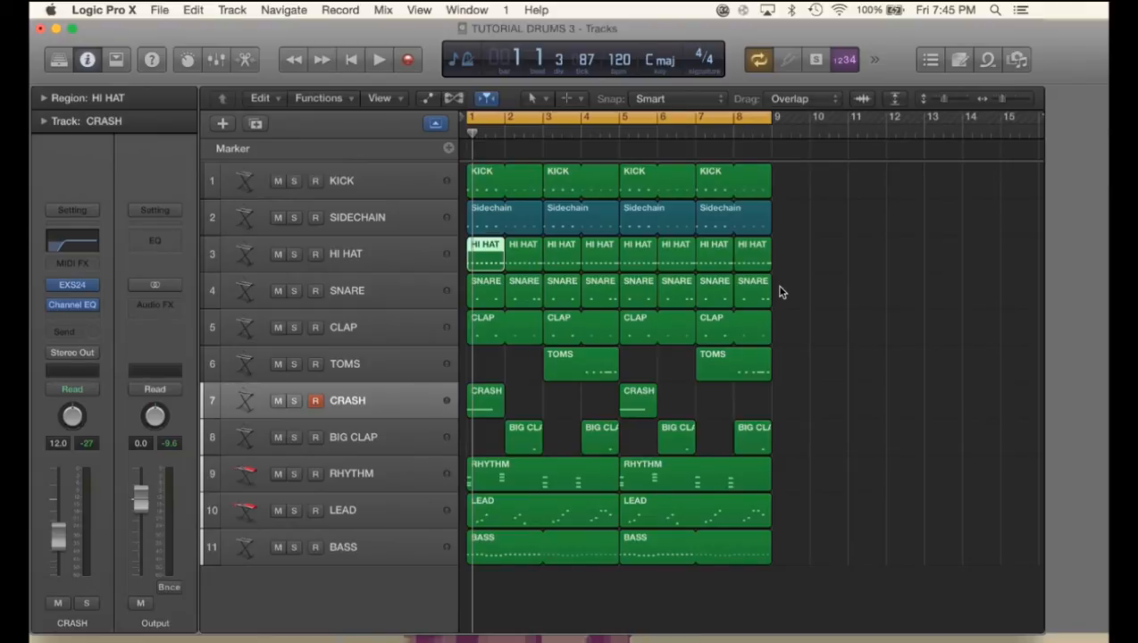
- Open the first HI HAT region in the Piano Roll and delete its second, fourth and sixth sixteenth notes
double_click(487, 257)
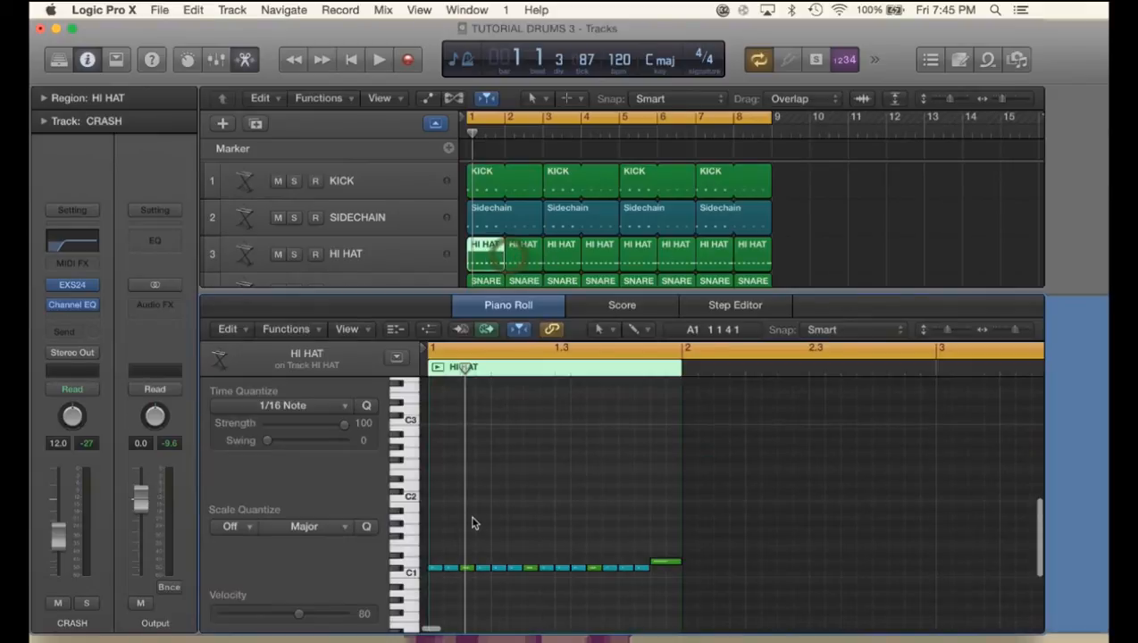
left_click(478, 544)
left_click_drag(464, 369, 561, 375)
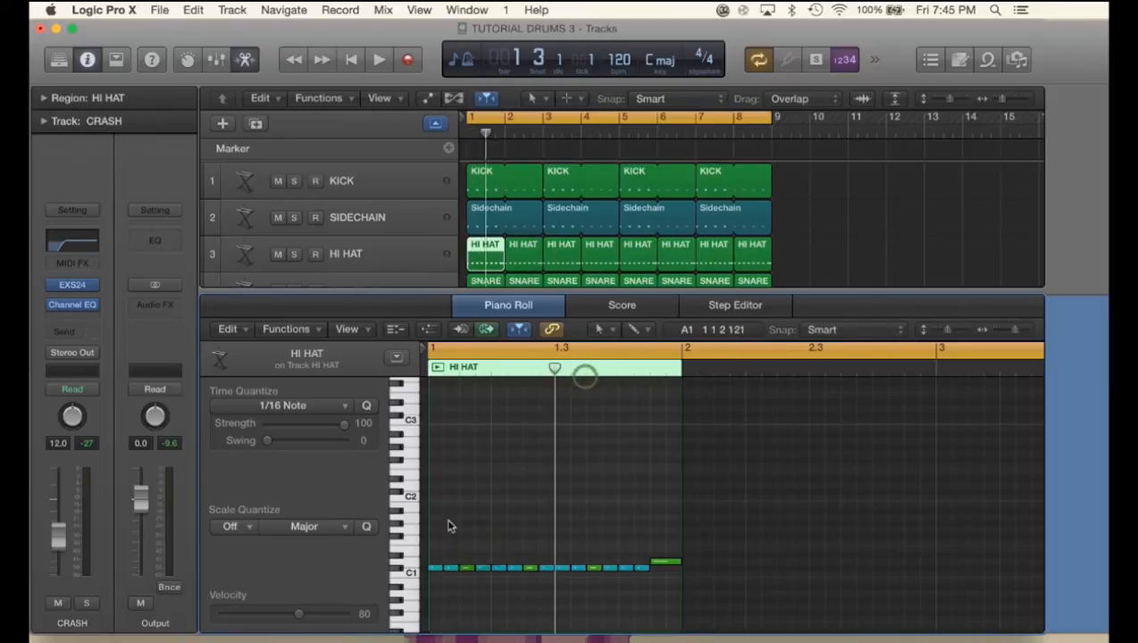
left_click(472, 526)
left_click_drag(432, 536, 572, 607)
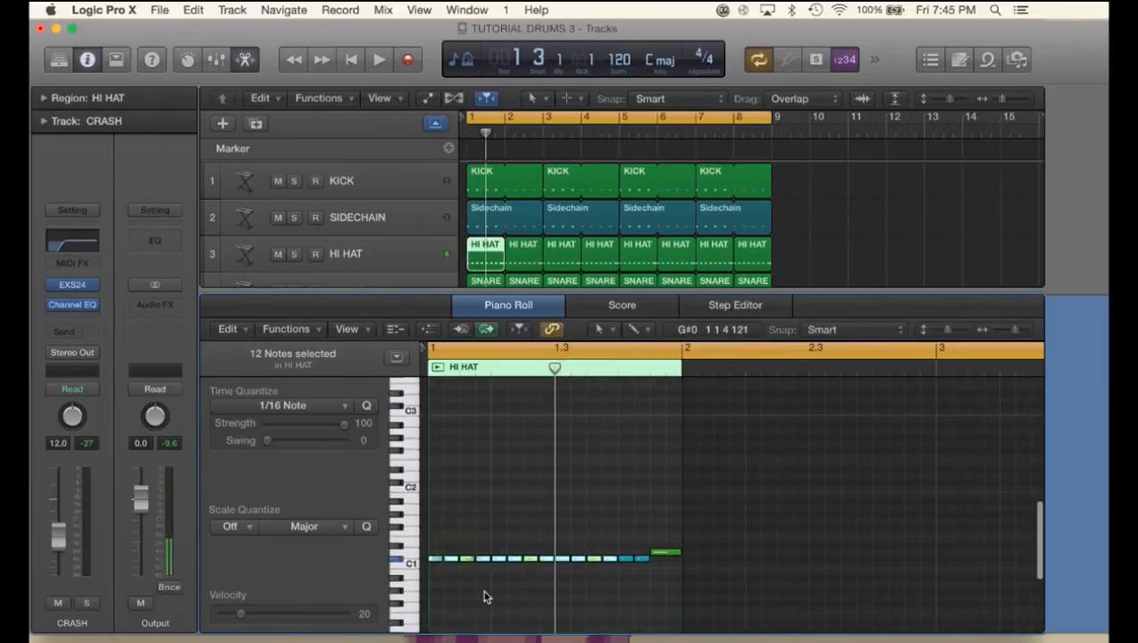
left_click(507, 595)
left_click(451, 559)
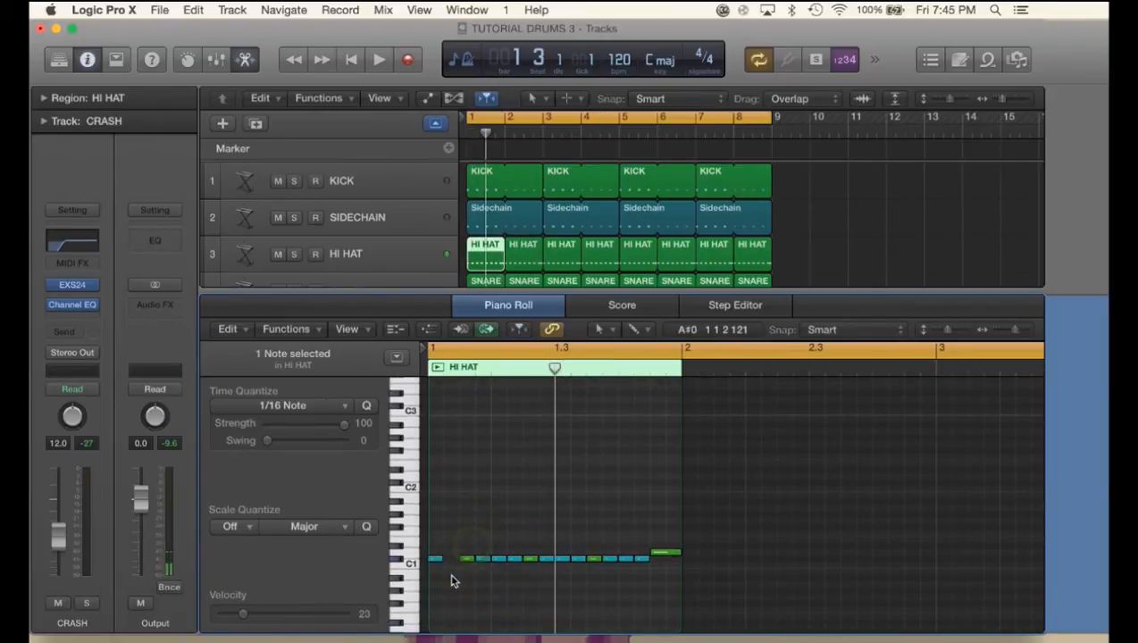
left_click(482, 558)
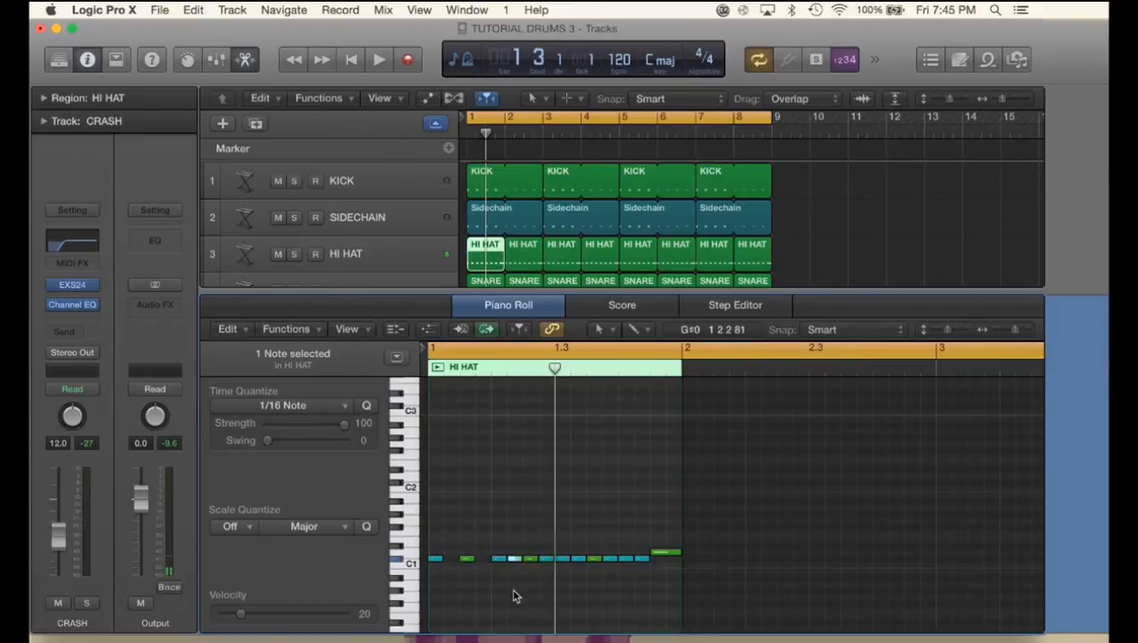
key("Delete")
- Delete the eighth, tenth, twelfth and fourteenth sixteenth notes of the first HI HAT region and play it briefly
left_click(490, 374)
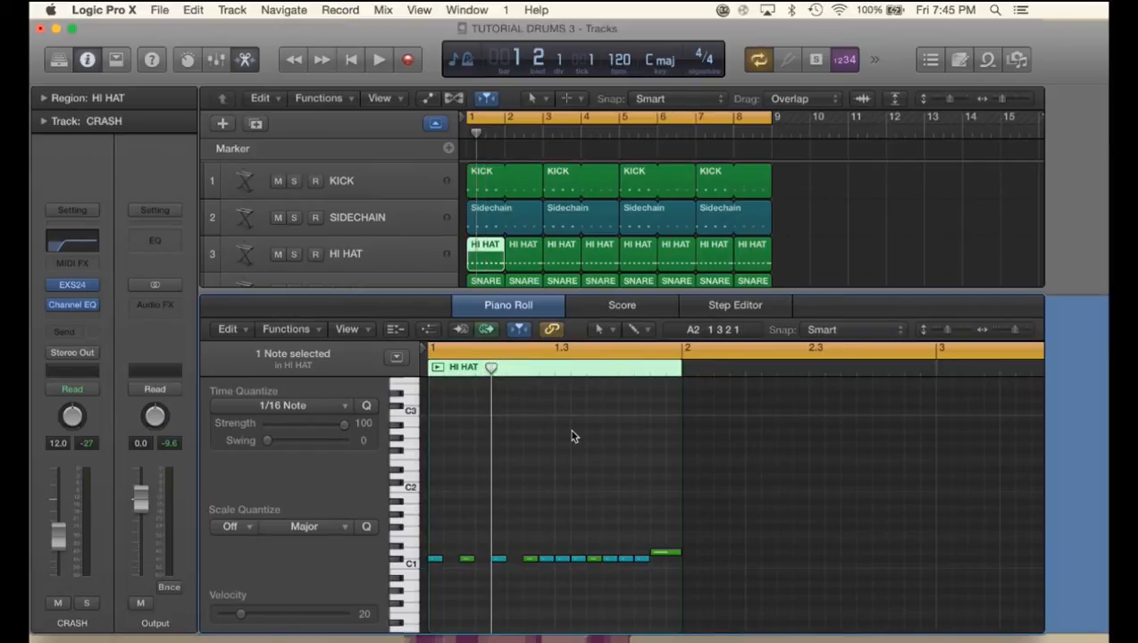
left_click(572, 499)
left_click(547, 558)
key("Delete")
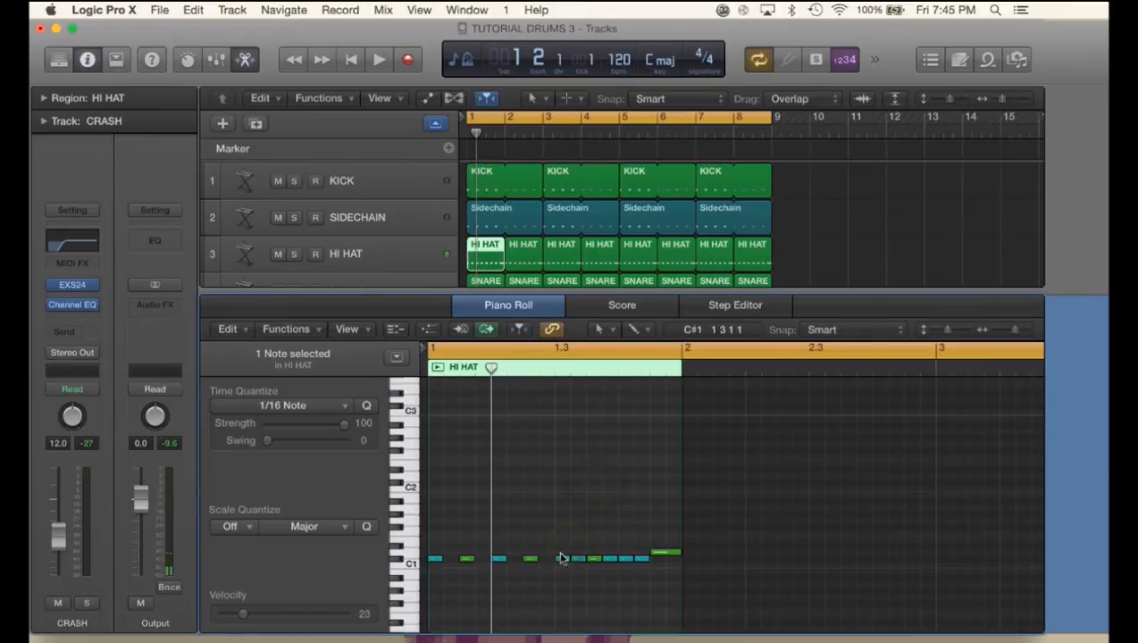
left_click(578, 558)
key("Delete")
key("space")
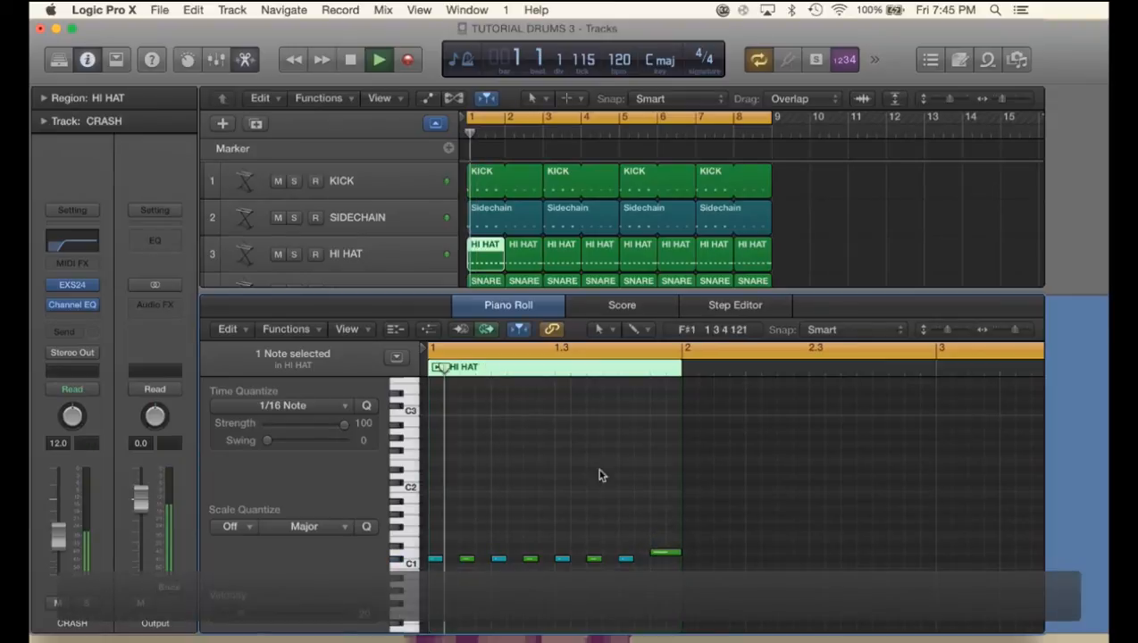
key("space")
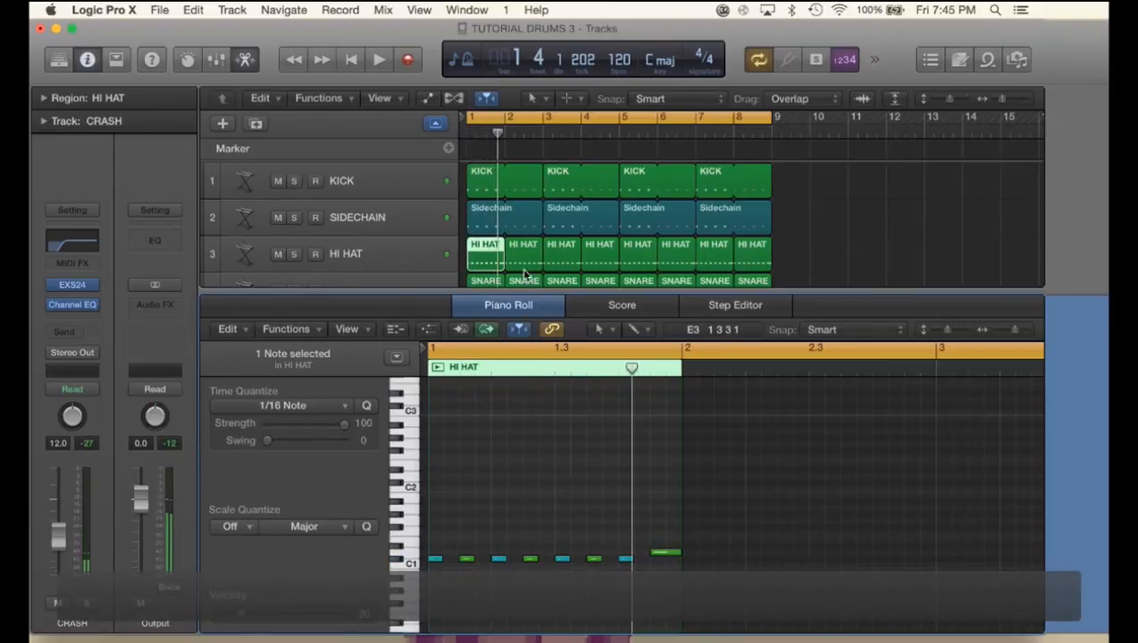
- Replace the HI HAT regions in bars 2 to 4 with copies of the thinned-out first-bar region
left_click(523, 261)
key("Delete")
left_click_drag(480, 255, 527, 256)
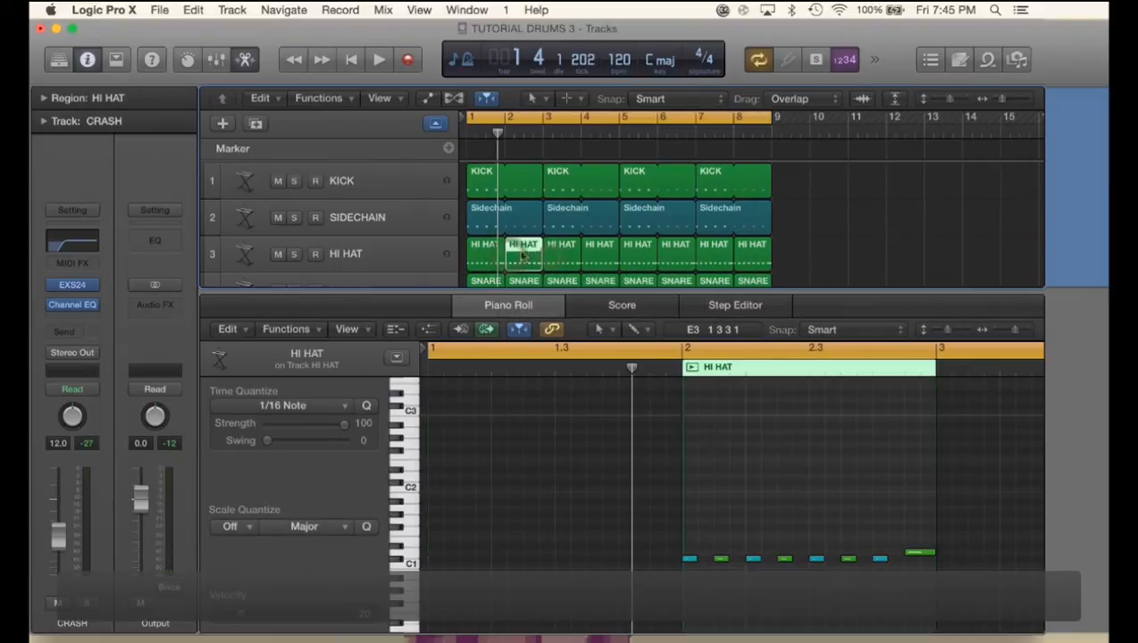
left_click(567, 259)
key("Delete")
left_click(593, 258)
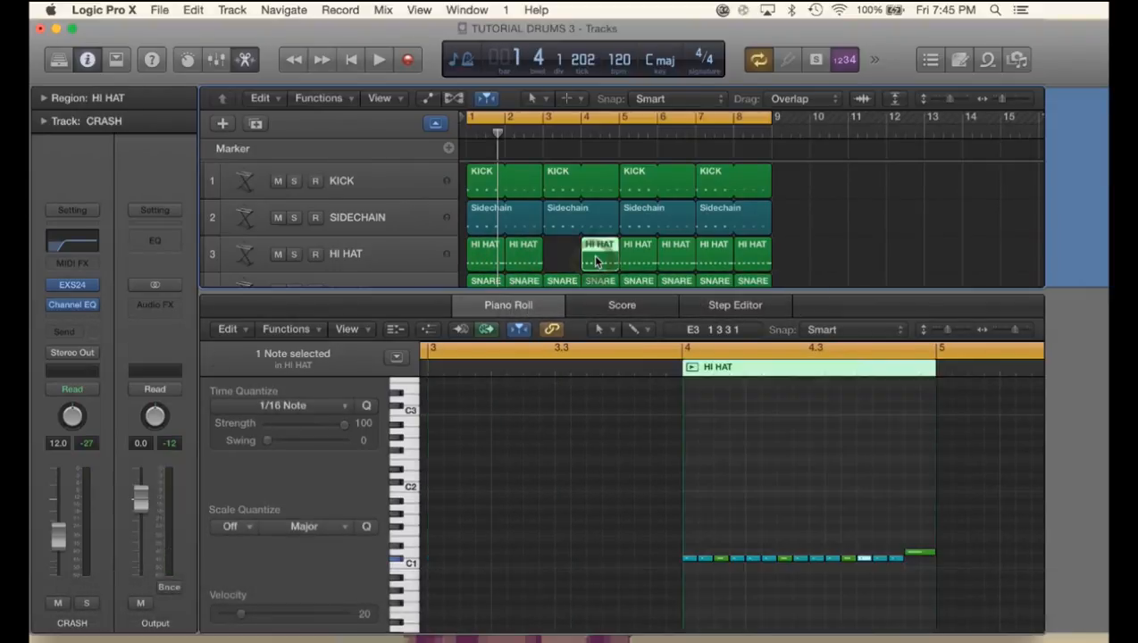
key("Delete")
left_click_drag(596, 261, 482, 259)
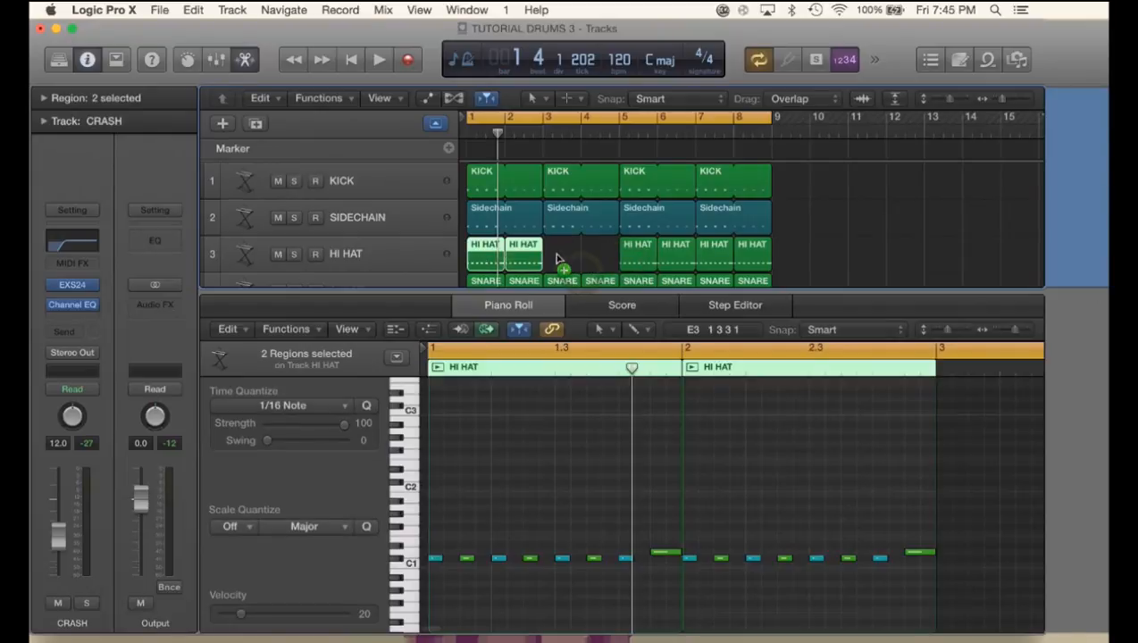
left_click_drag(556, 258, 568, 259)
- Play the eight-bar arrangement with the Piano Roll closed to hear the hi-hat change, and stop playback
key("space")
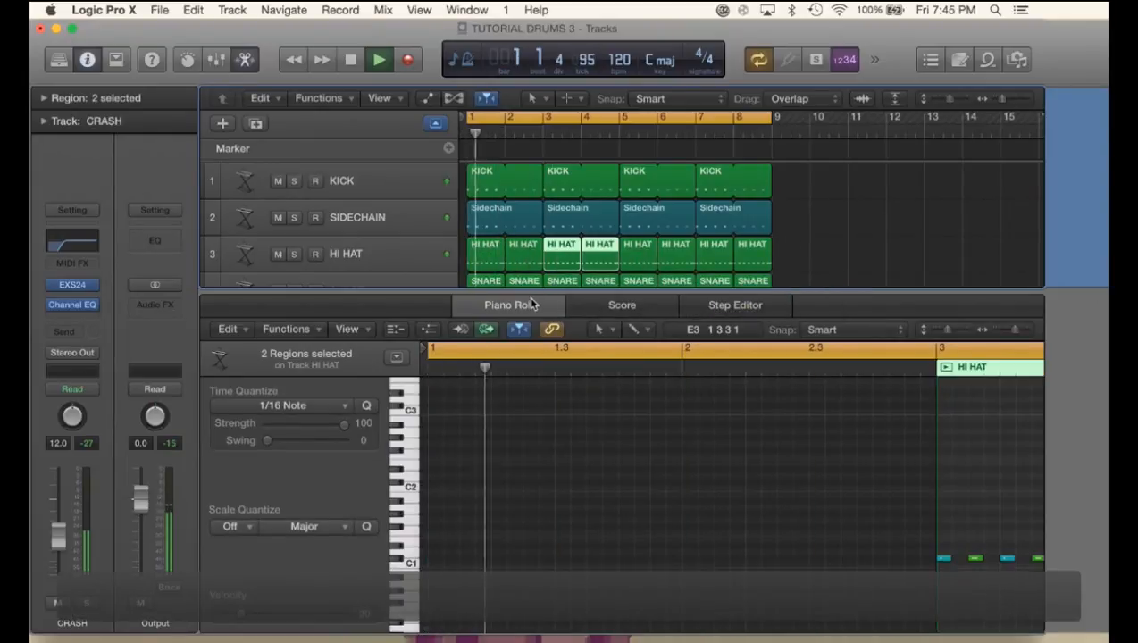
double_click(533, 302)
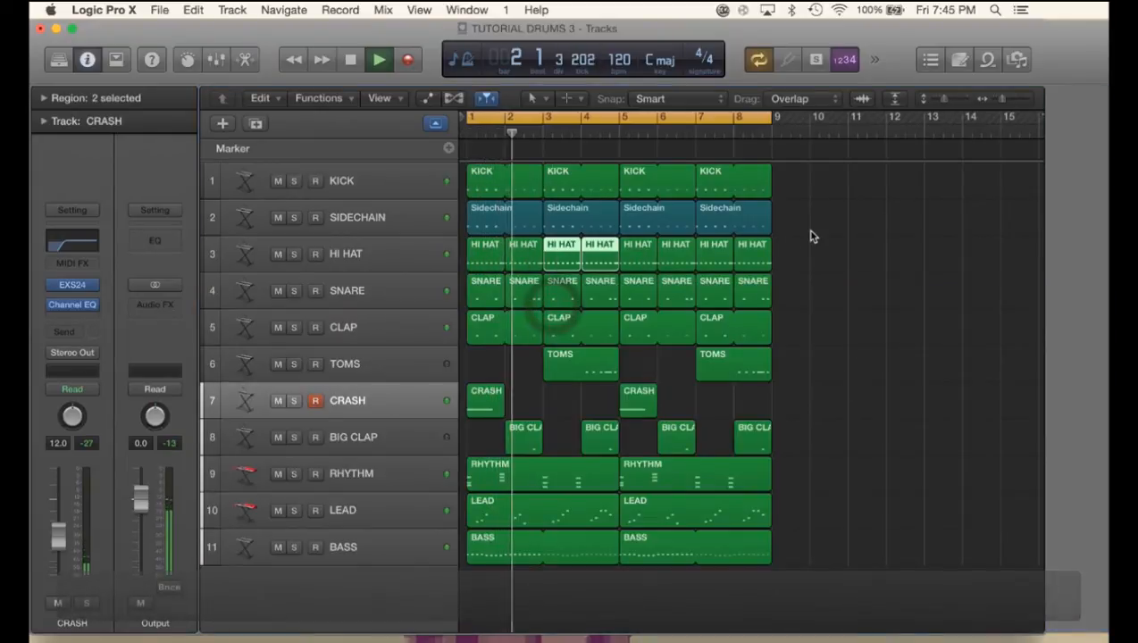
left_click(813, 252)
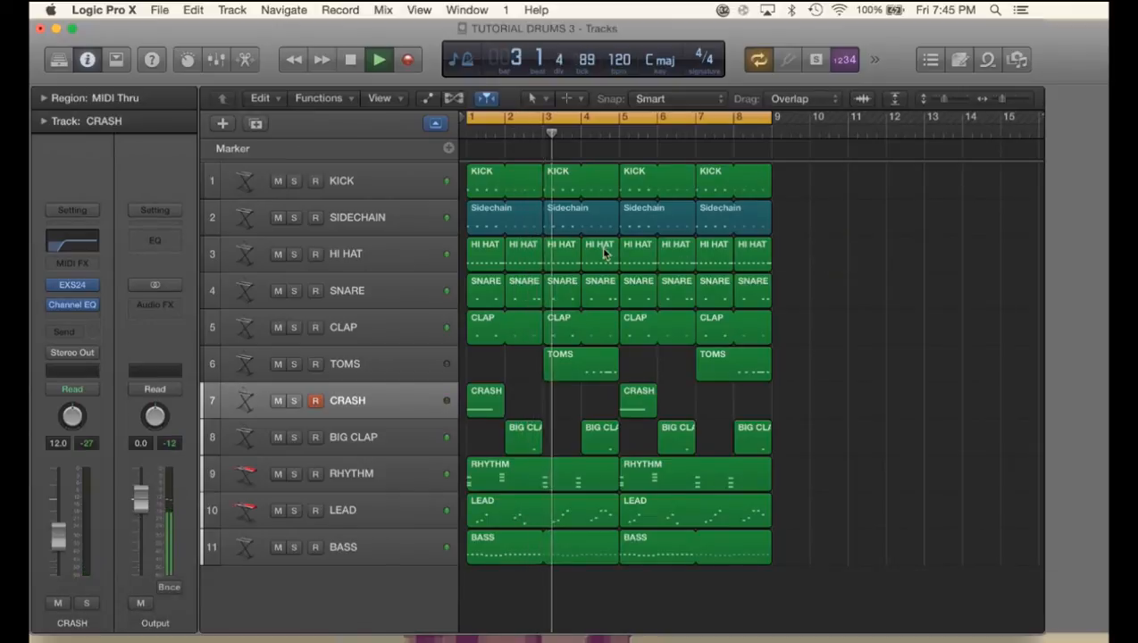
left_click(793, 302)
left_click(808, 256)
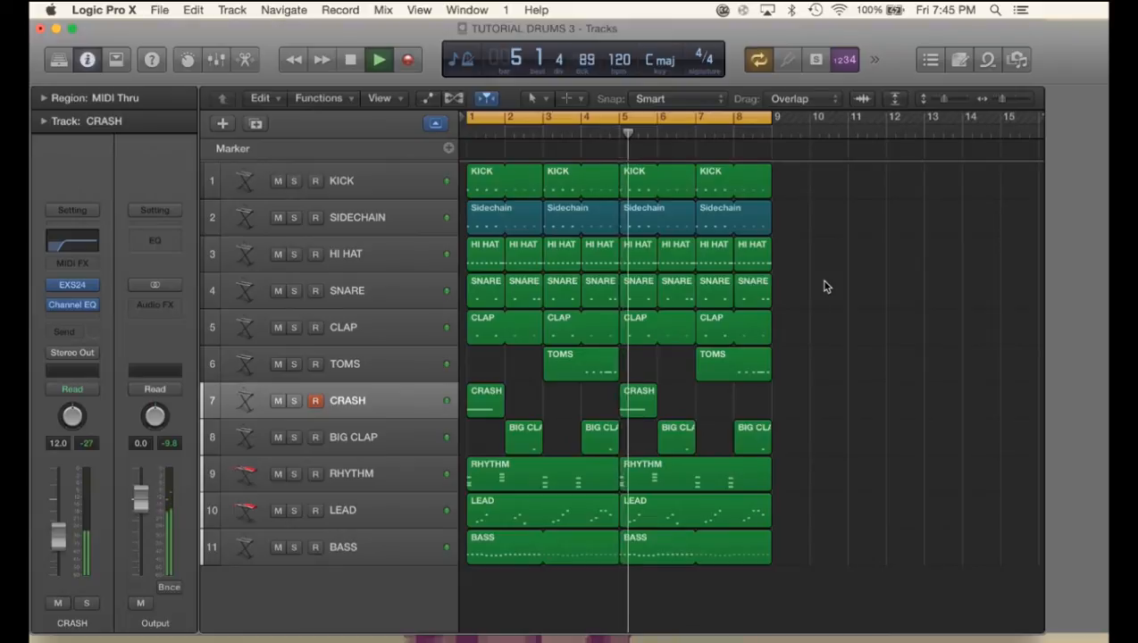
left_click(828, 309)
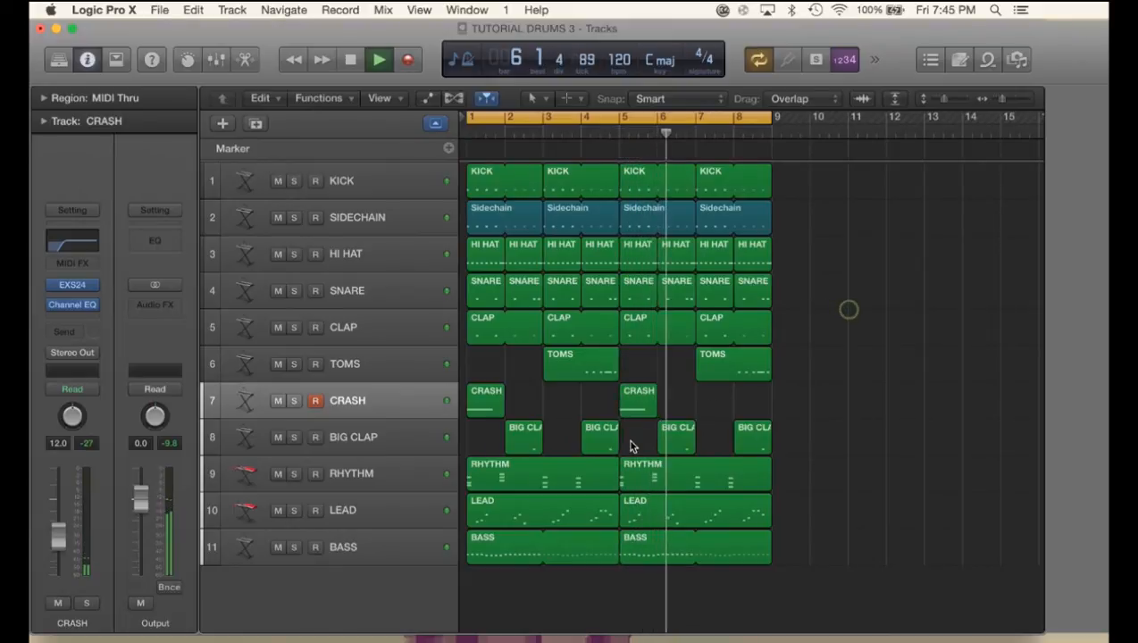
left_click(559, 413)
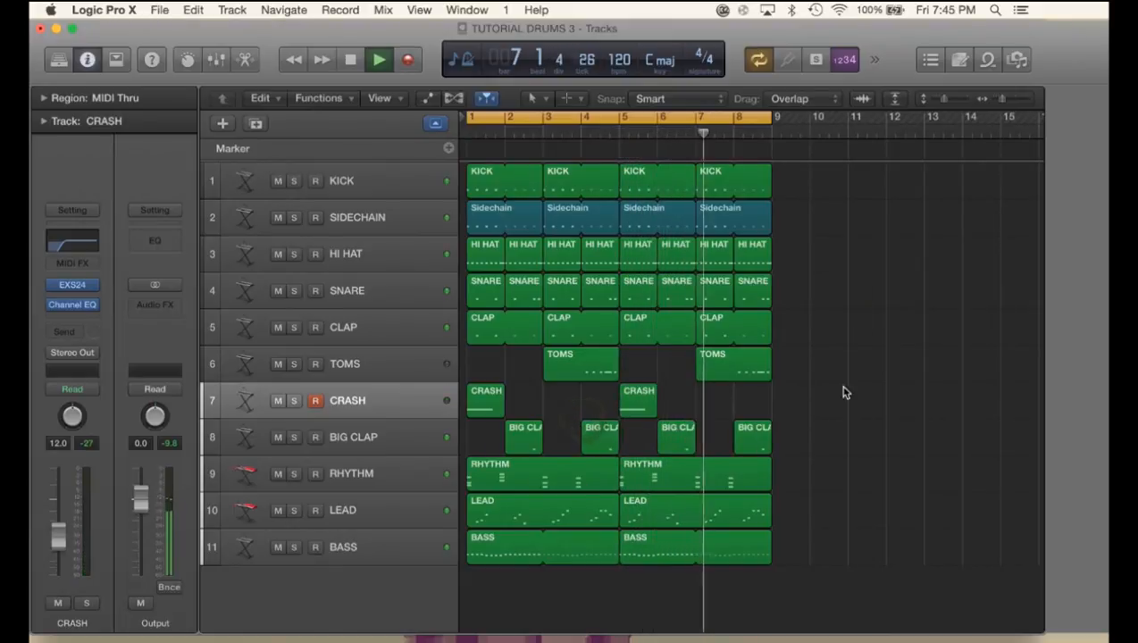
left_click(598, 366)
left_click(887, 306)
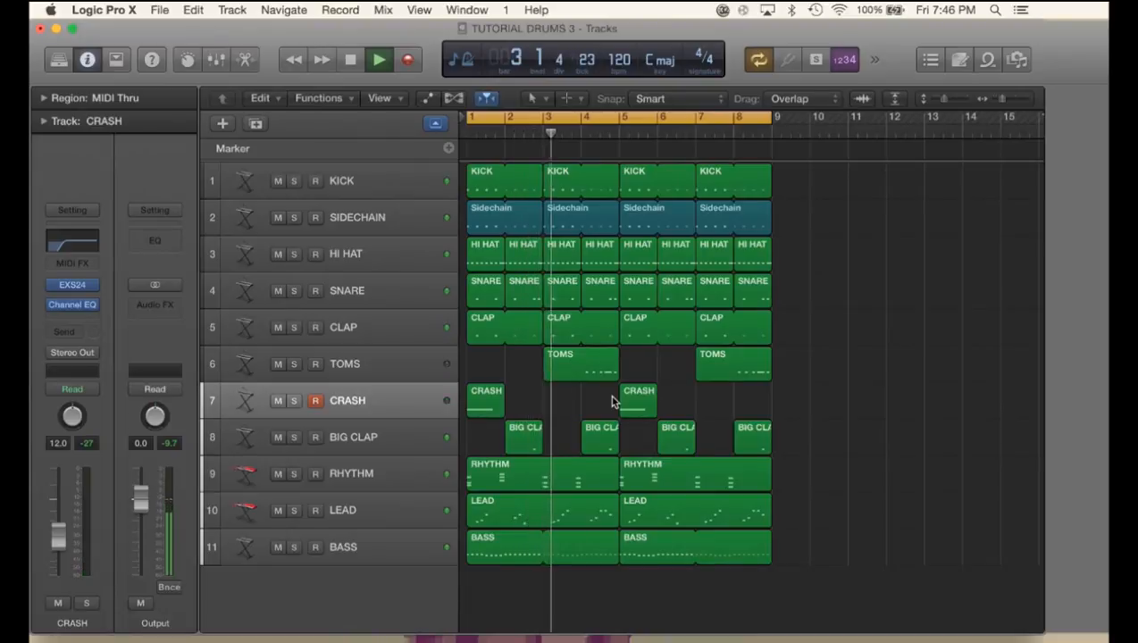
key("space")
left_click(492, 322)
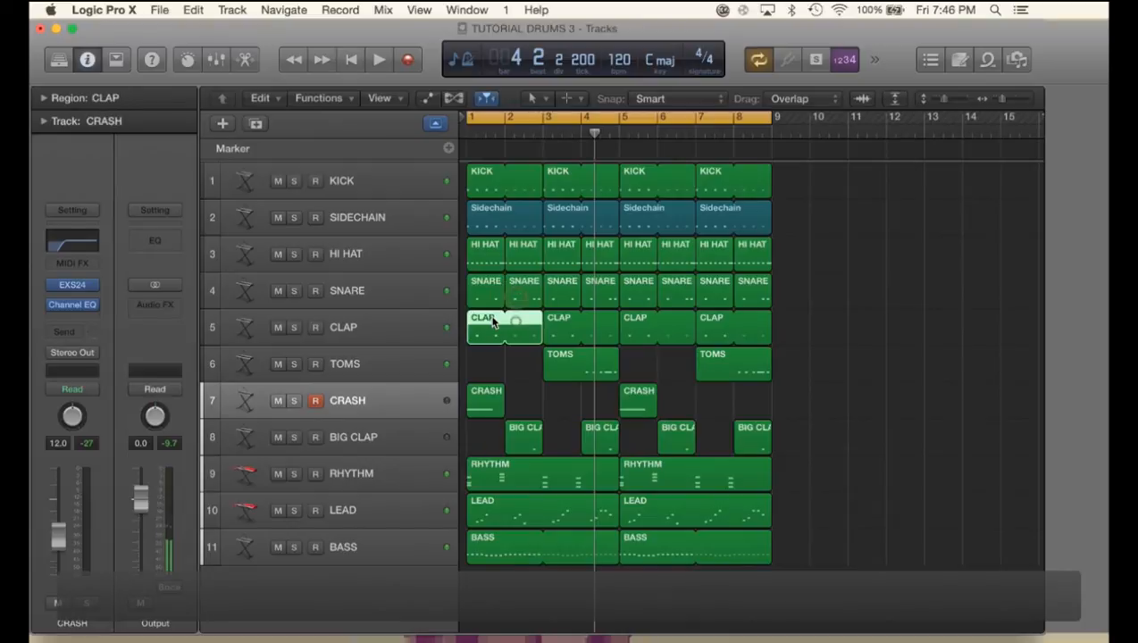
left_click(870, 340)
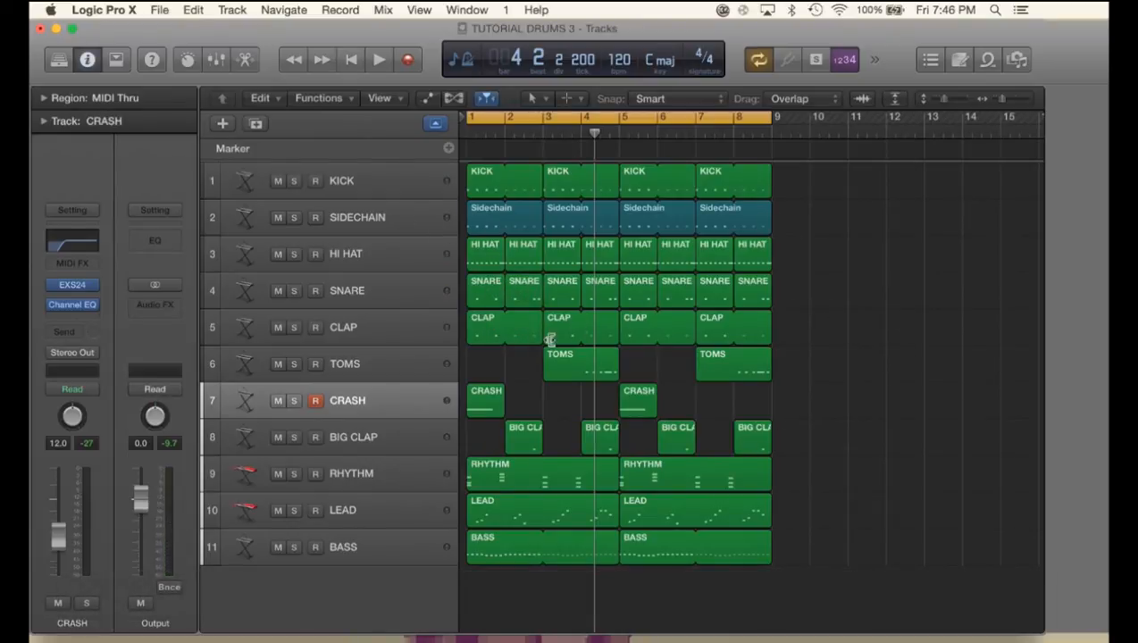
left_click(483, 338)
left_click(485, 302)
left_click(484, 241)
left_click(483, 219)
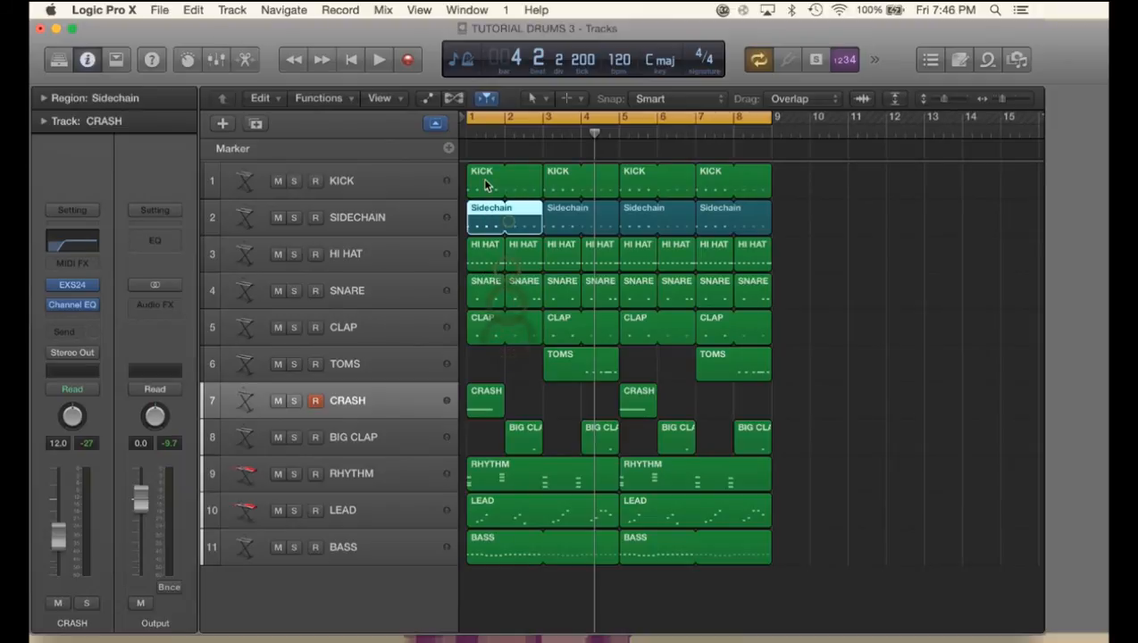
left_click(480, 179)
left_click(476, 220)
left_click(565, 219)
left_click(554, 255)
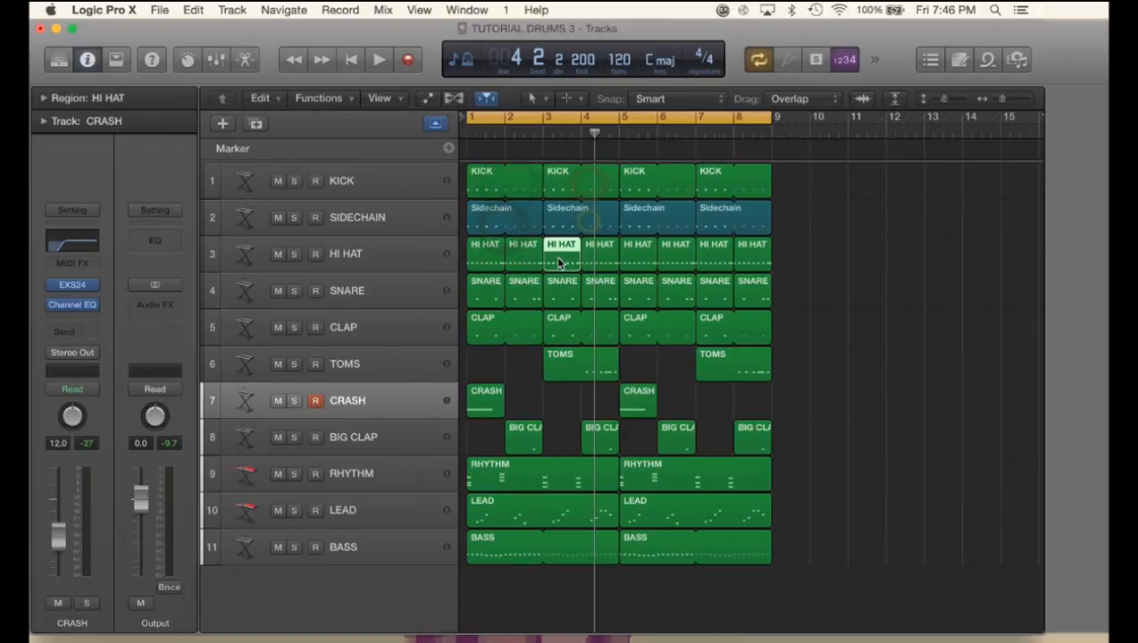
left_click(562, 287)
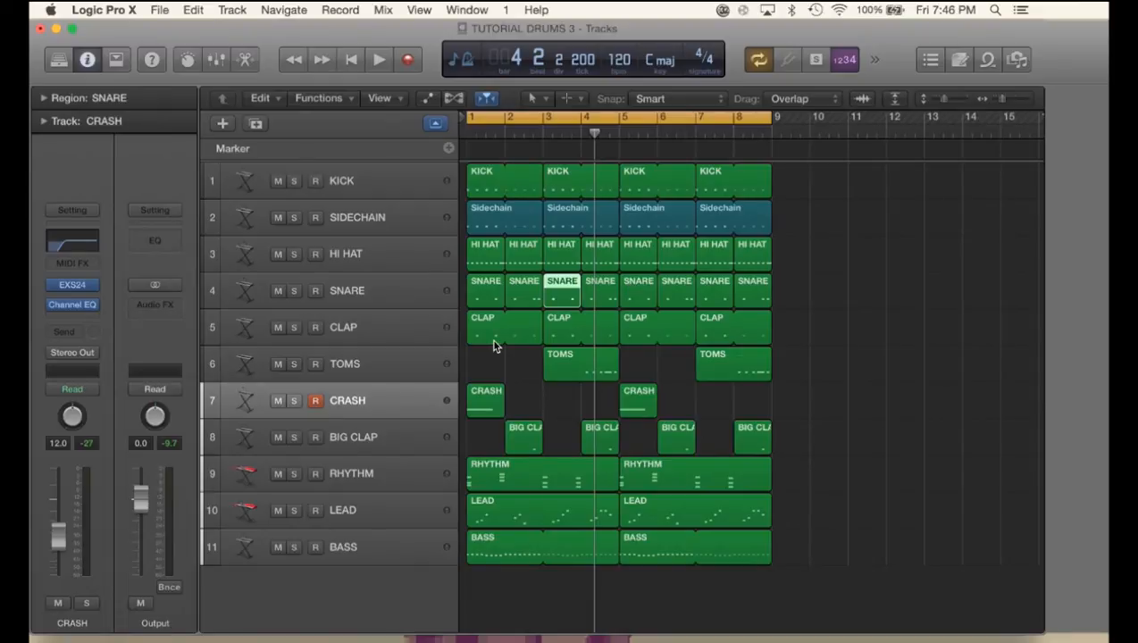
left_click(482, 298)
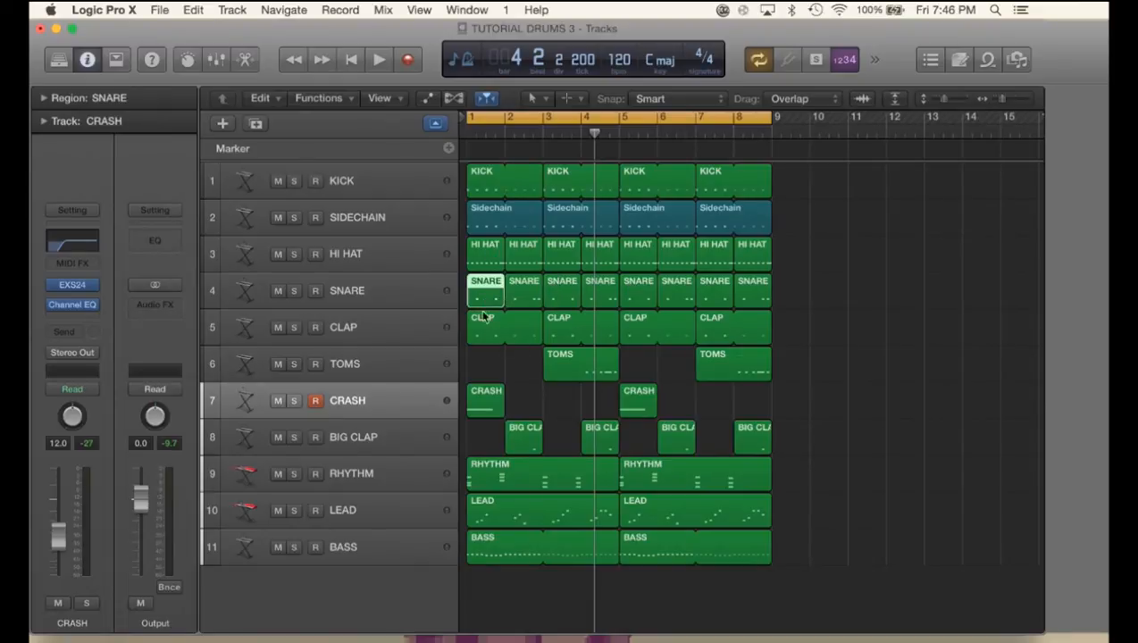
- Delete the two CLAP regions in bars 1 to 4
left_click(483, 333)
key("Delete")
left_click(561, 331)
key("Delete")
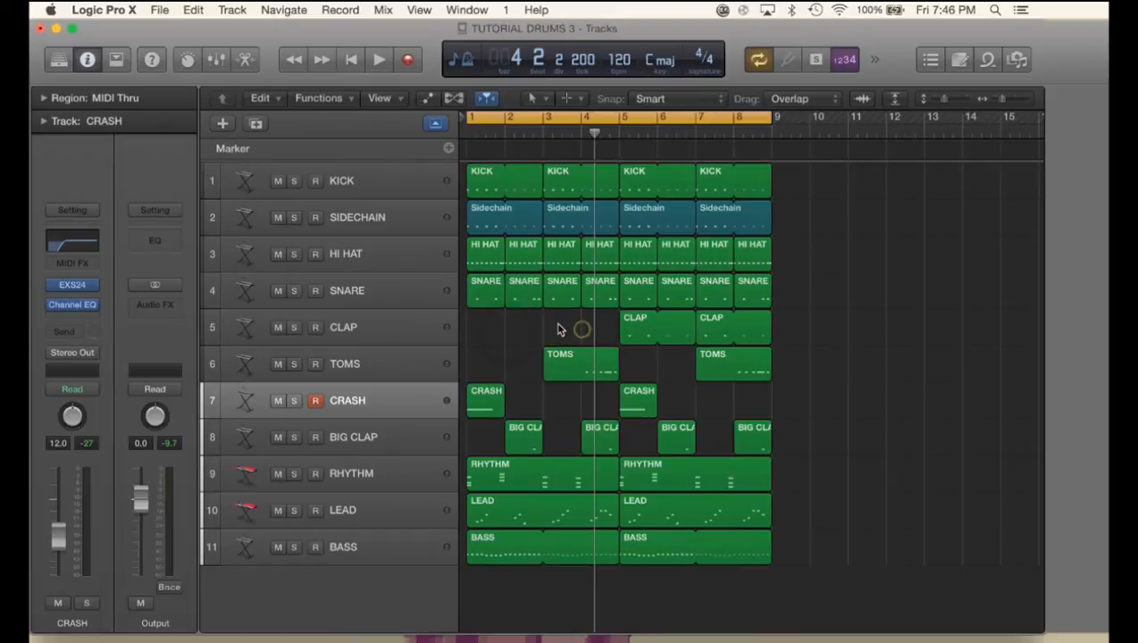
- Play the arrangement from the beginning, stop it and select the LEAD region in bars 1 to 4
key("Return")
key("space")
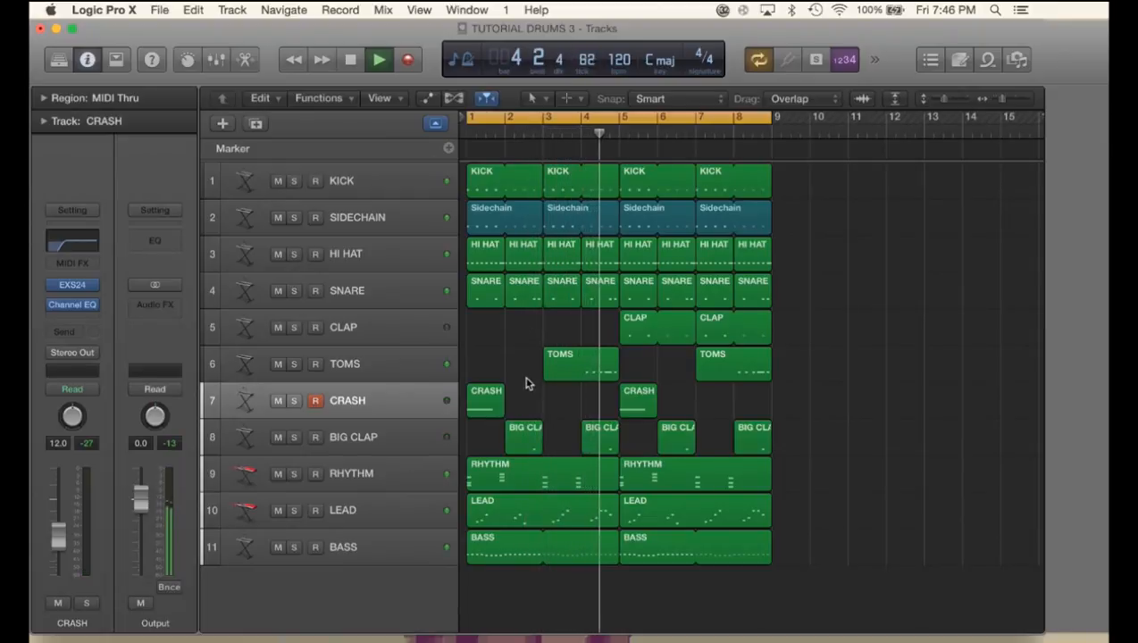
key("space")
left_click(564, 507)
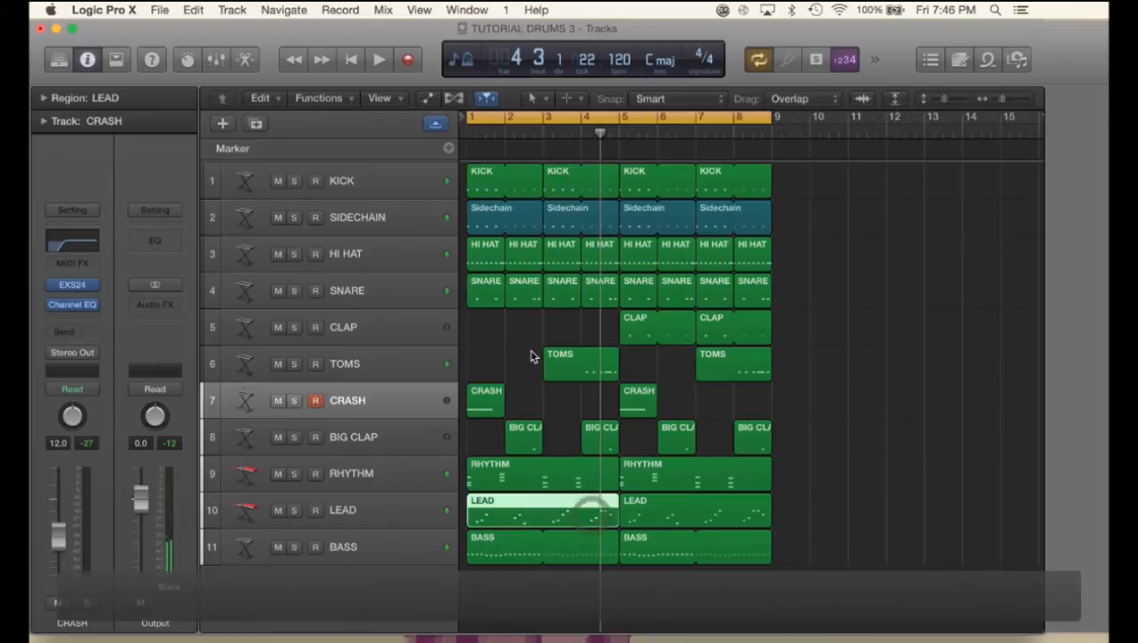
- Delete the LEAD region in bars 1 to 4 and play the arrangement to hear the change, returning the playhead to bar 1
key("Delete")
key("space")
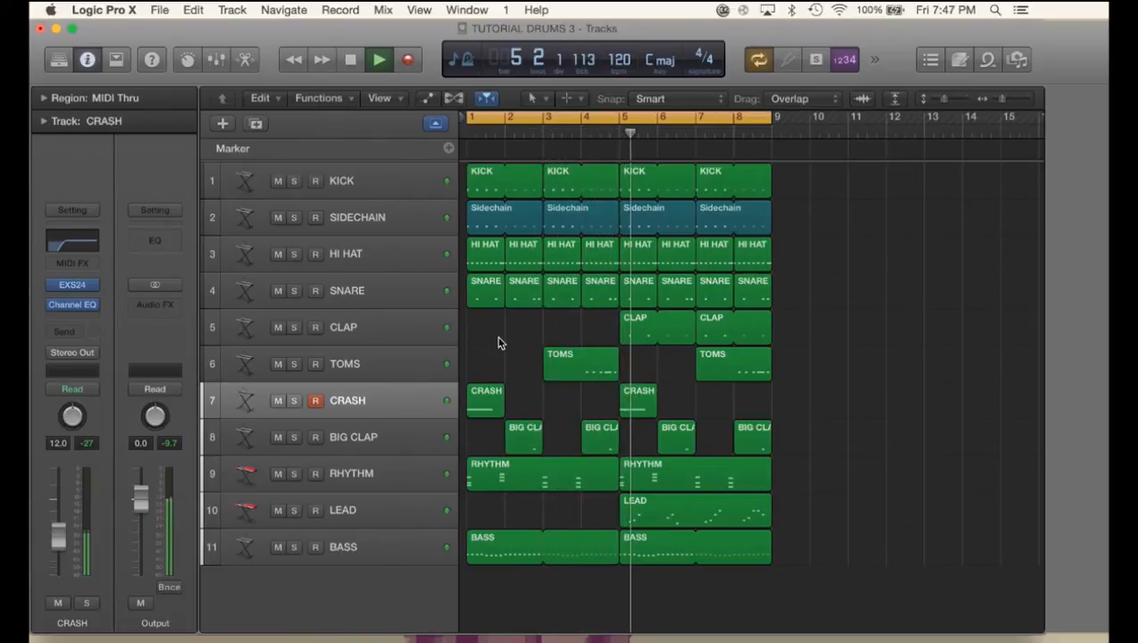
key("space")
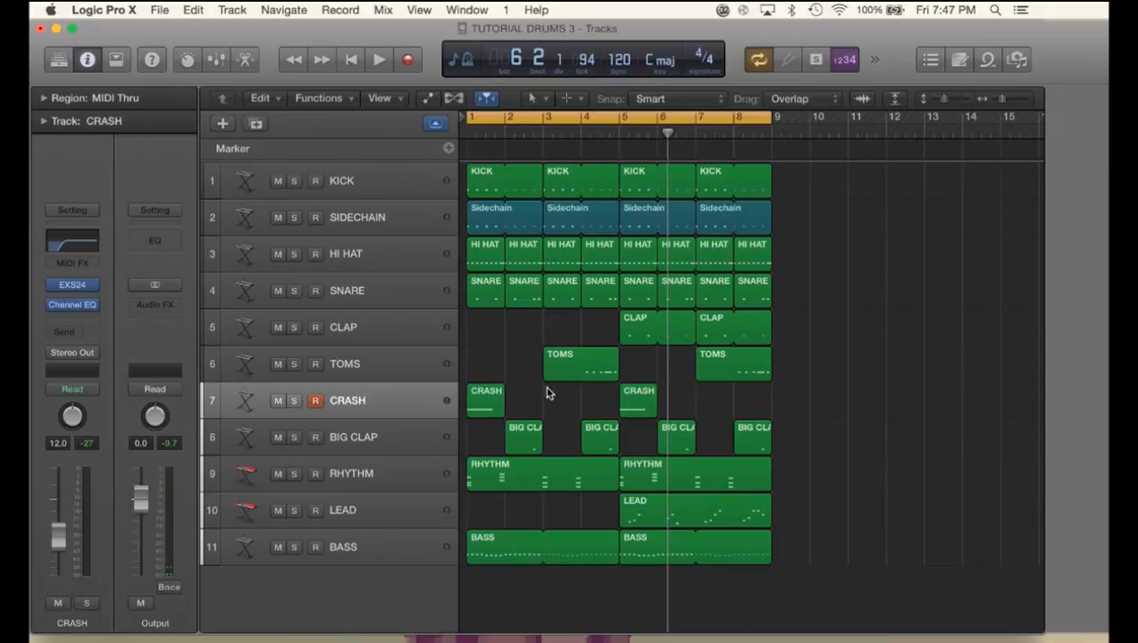
key("Return")
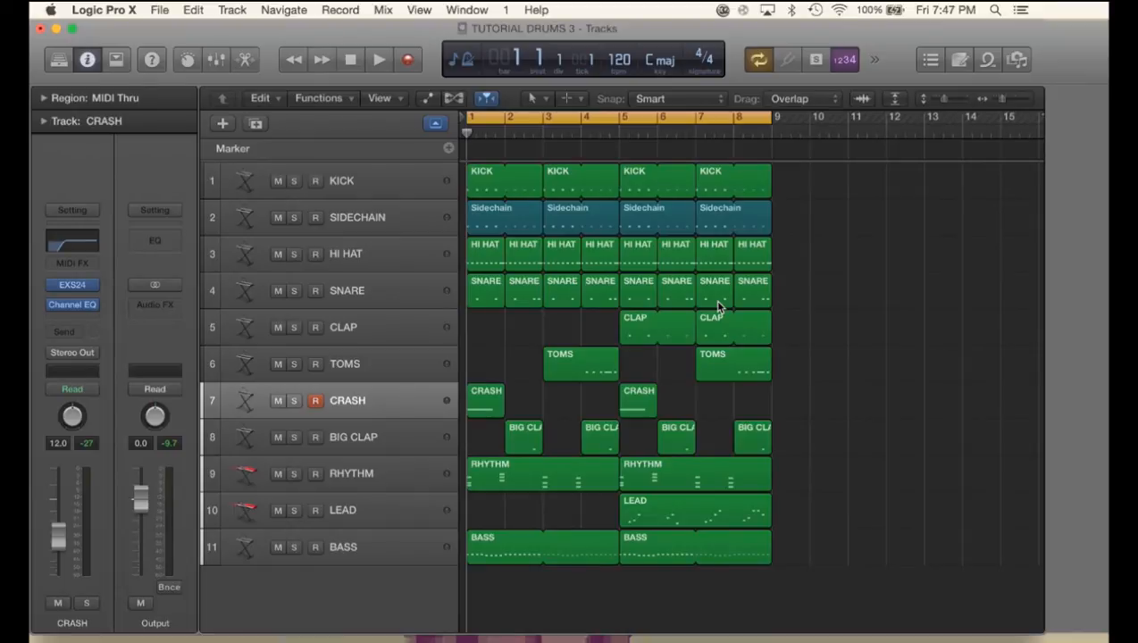
left_click(875, 397)
left_click(524, 340)
left_click(902, 444)
left_click(354, 487)
key("Down")
key("Down")
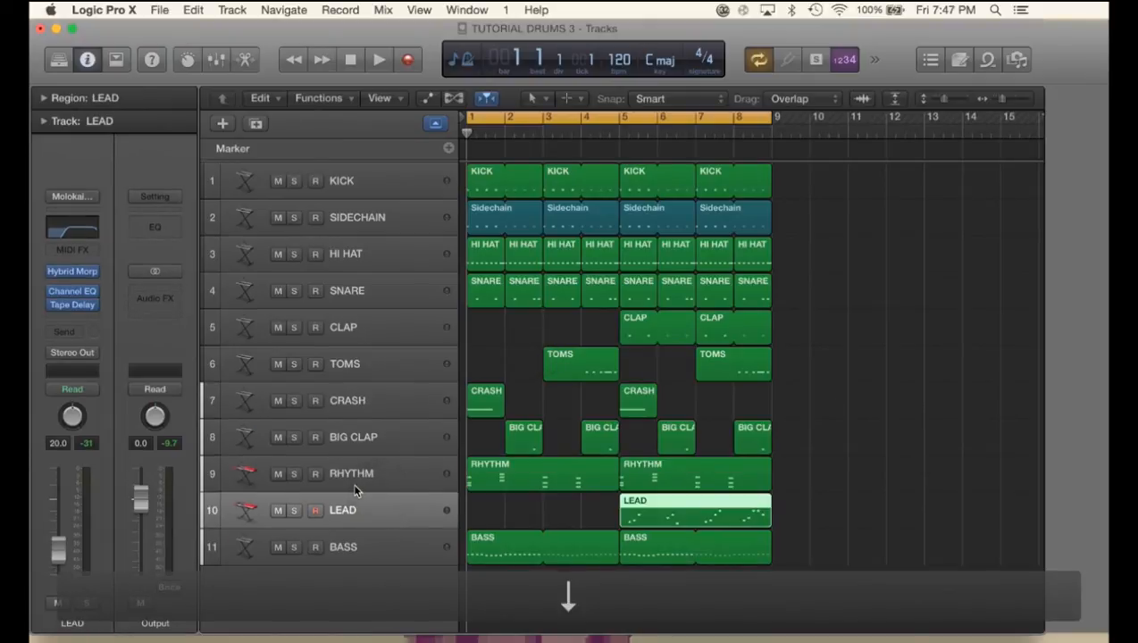
key("Up")
key("Up")
key("Up")
key("Up")
key("Up")
key("Up")
key("Up")
key("Up")
key("Up")
key("Up")
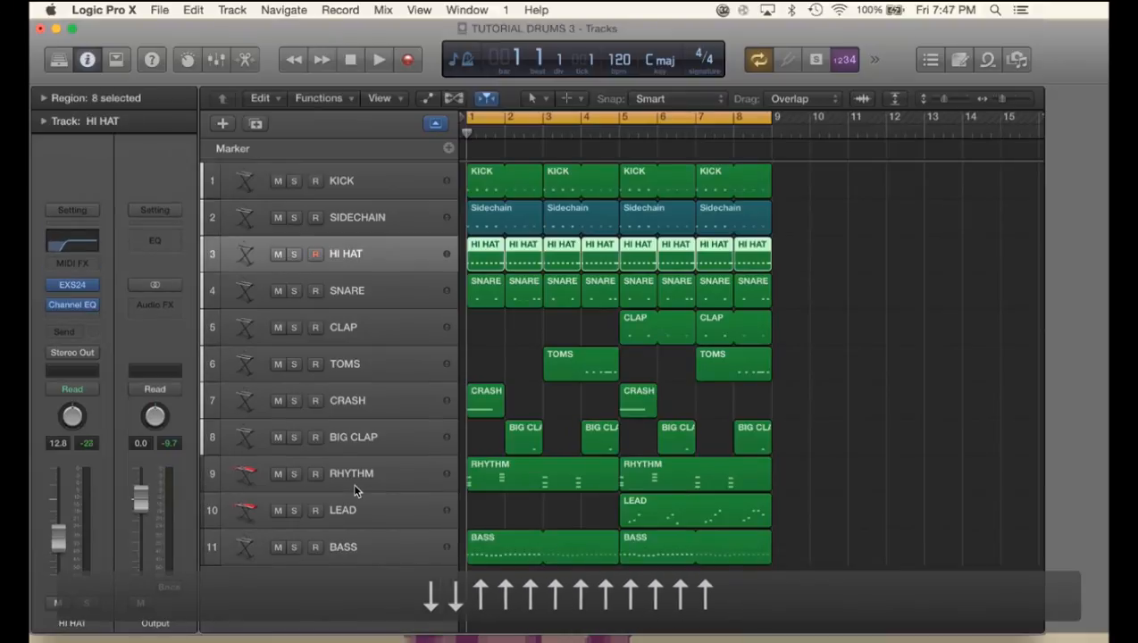
- Clear the region selection and play the eight-bar arrangement from the beginning
left_click(860, 399)
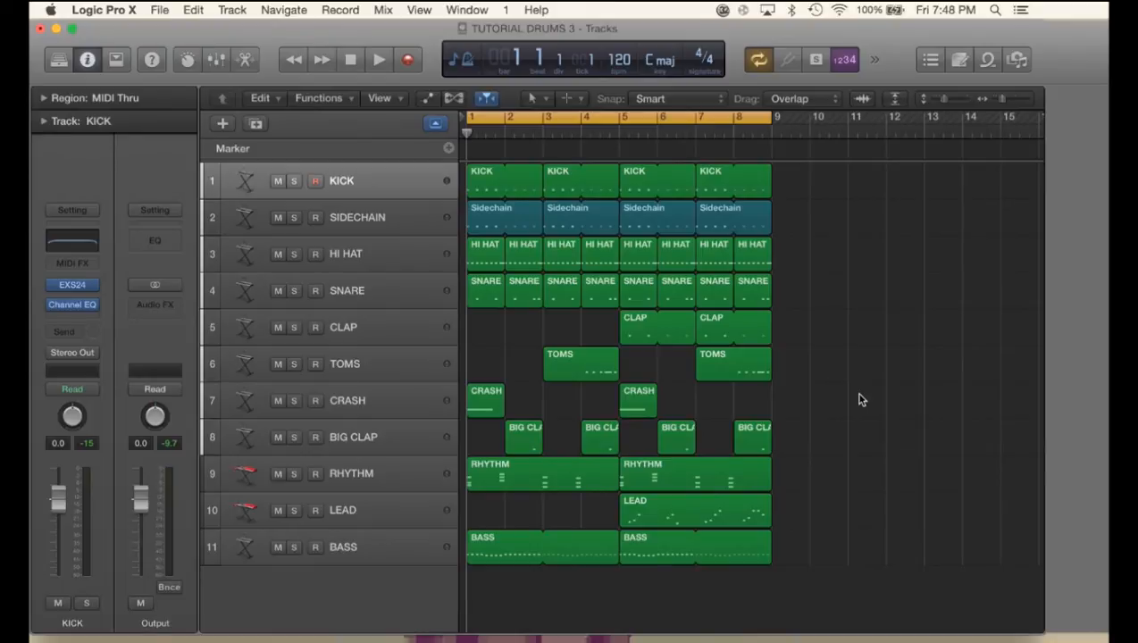
key("space")
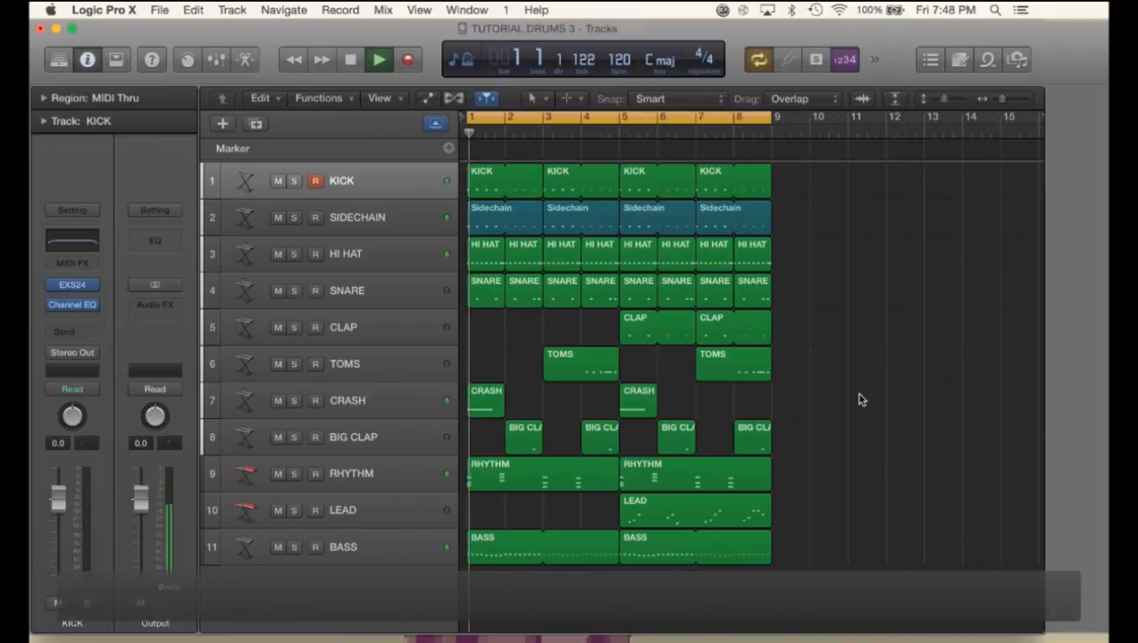